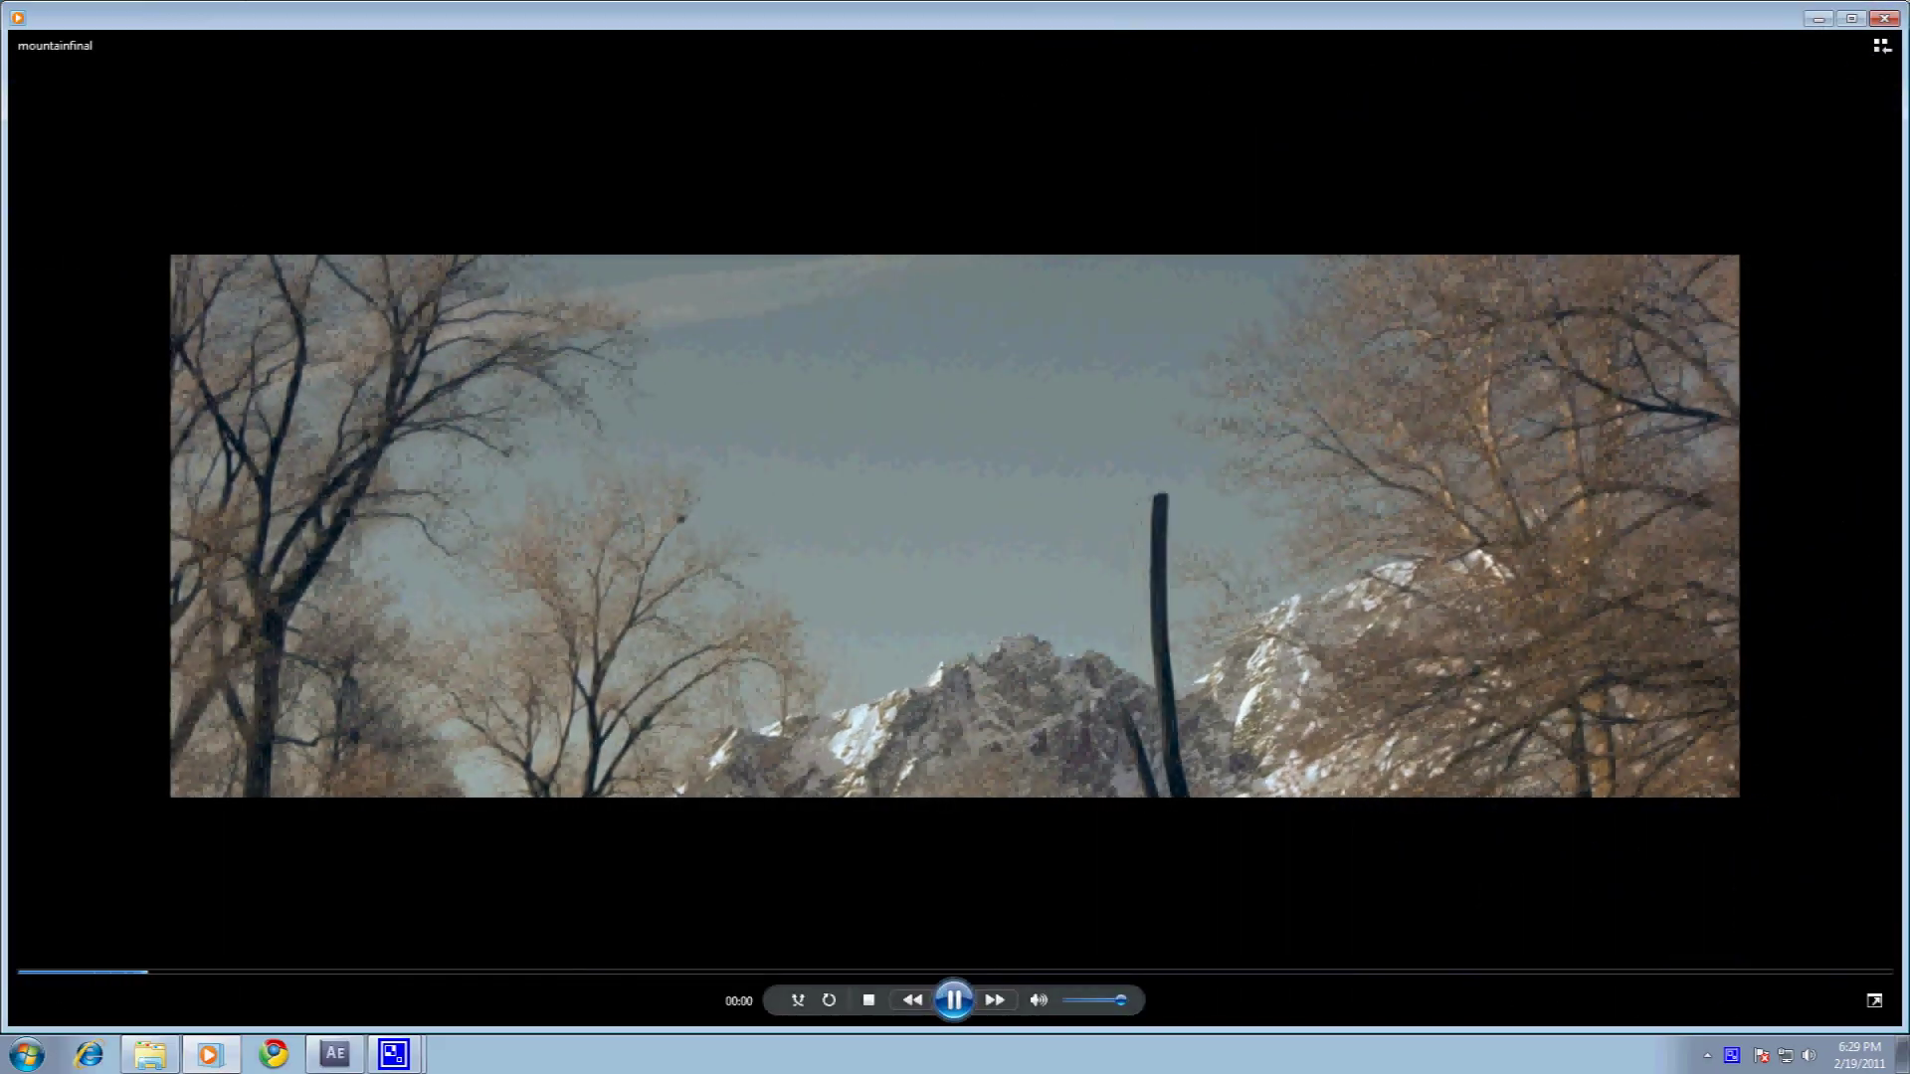
View the finished mountainfinal video at full-screen size and pause its playback.
{"action": "left_click", "coordinate": [1874, 1000]}
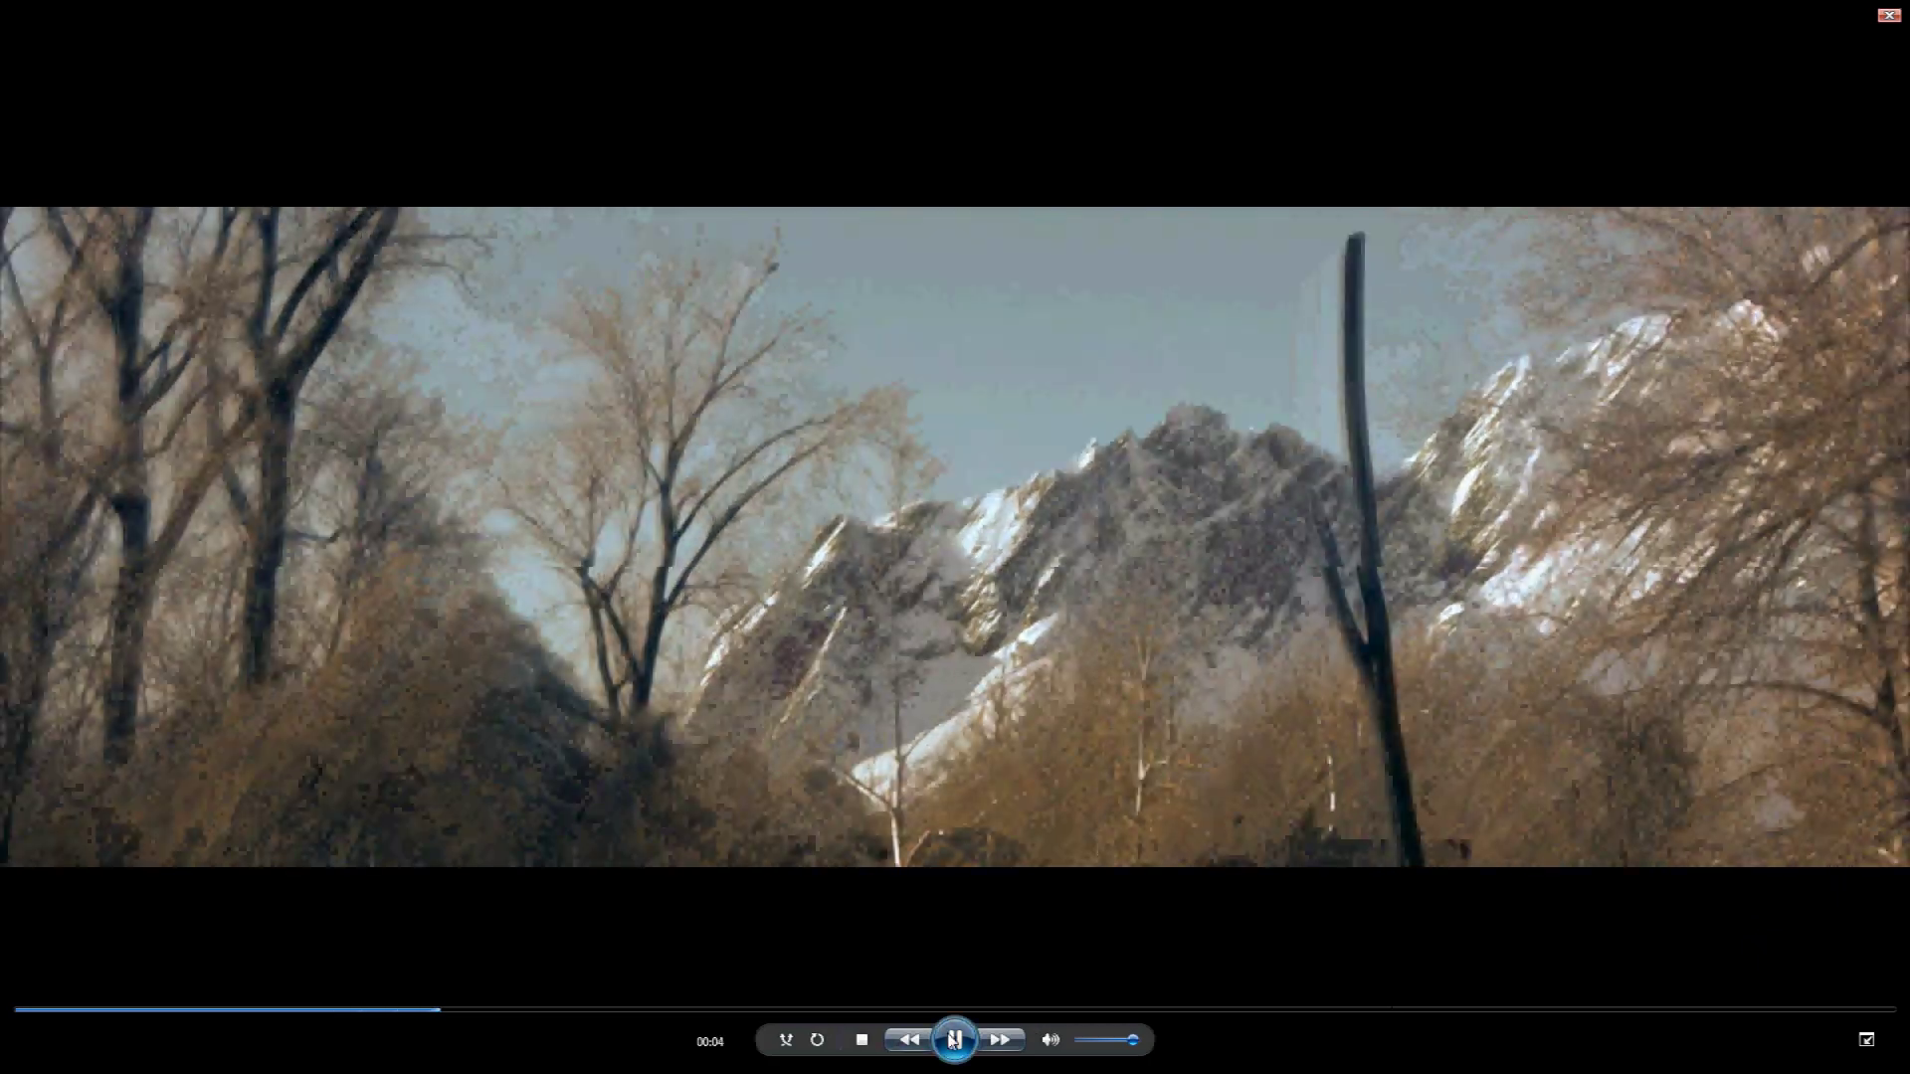
{"action": "left_click", "coordinate": [955, 1040]}
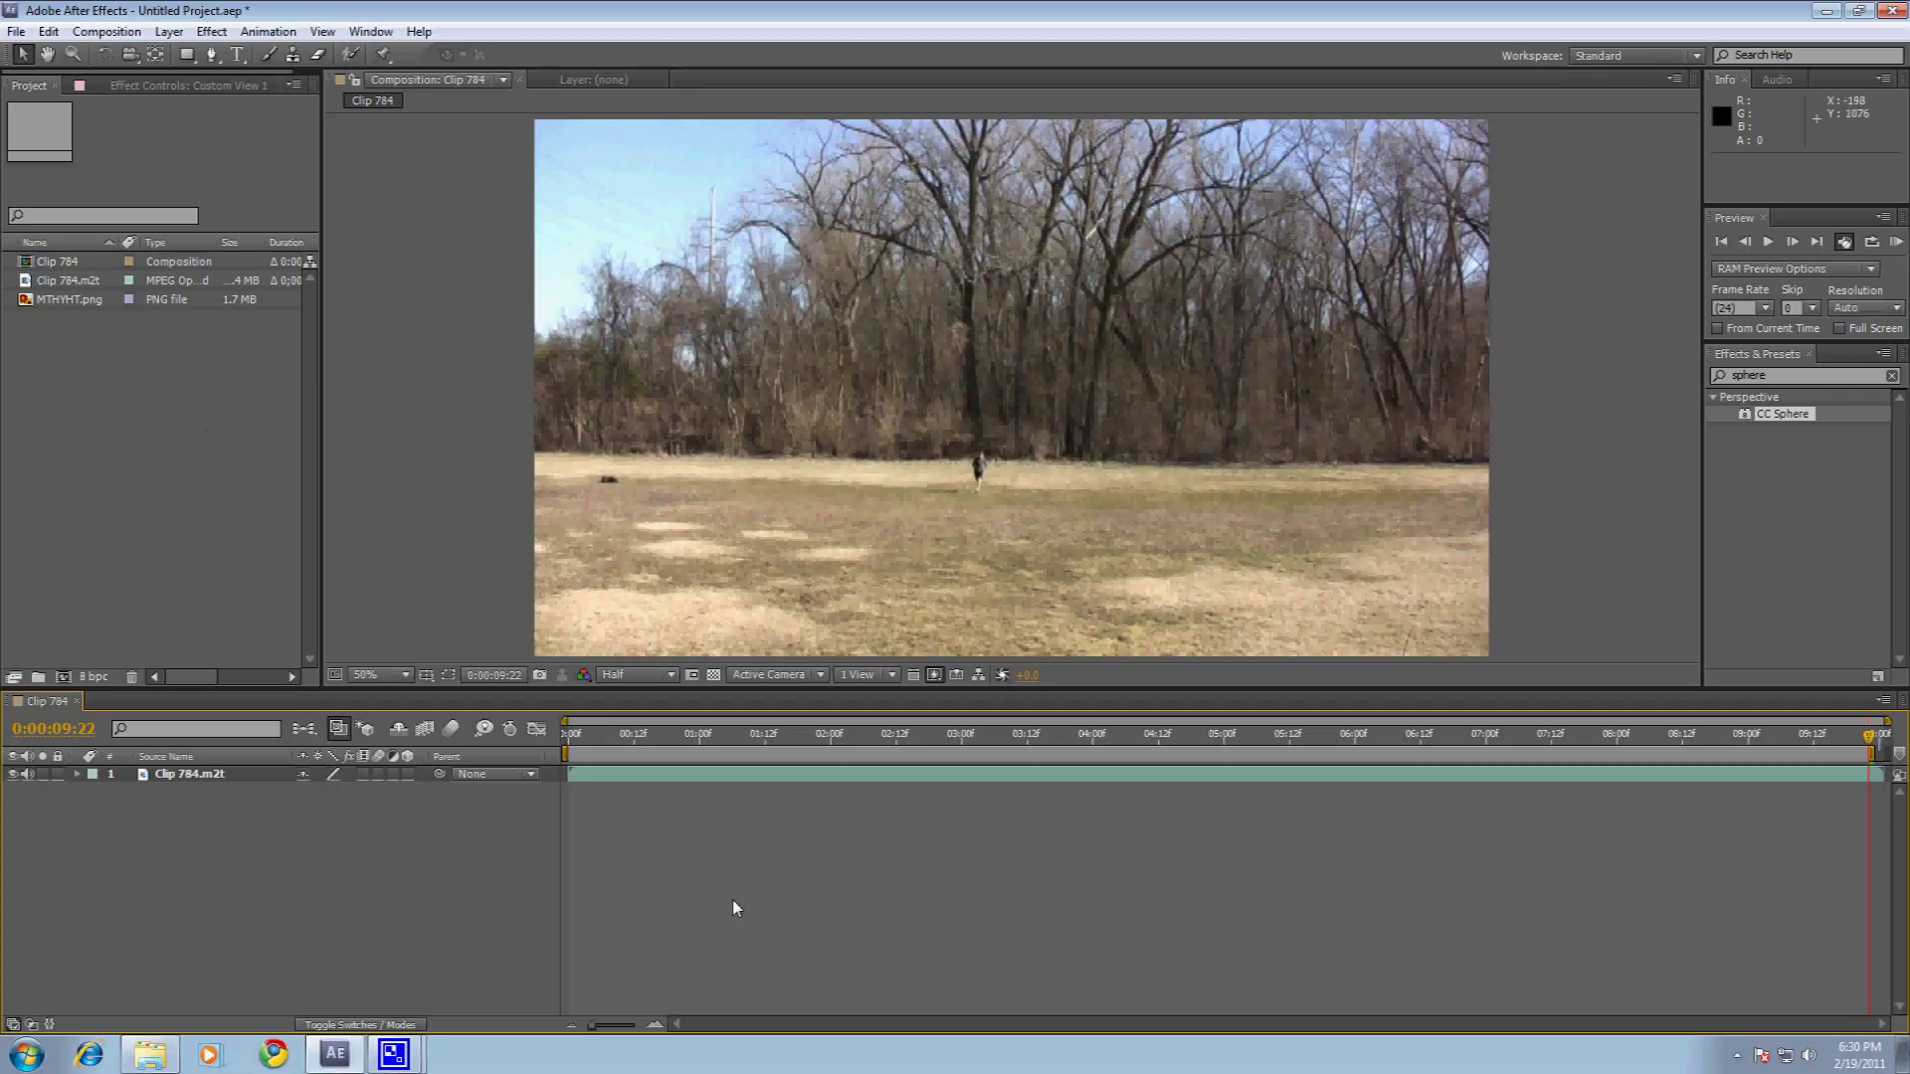
Scrub through the Clip 784 composition in After Effects from the first frame to the end of the work area.
{"action": "left_click", "coordinate": [575, 741]}
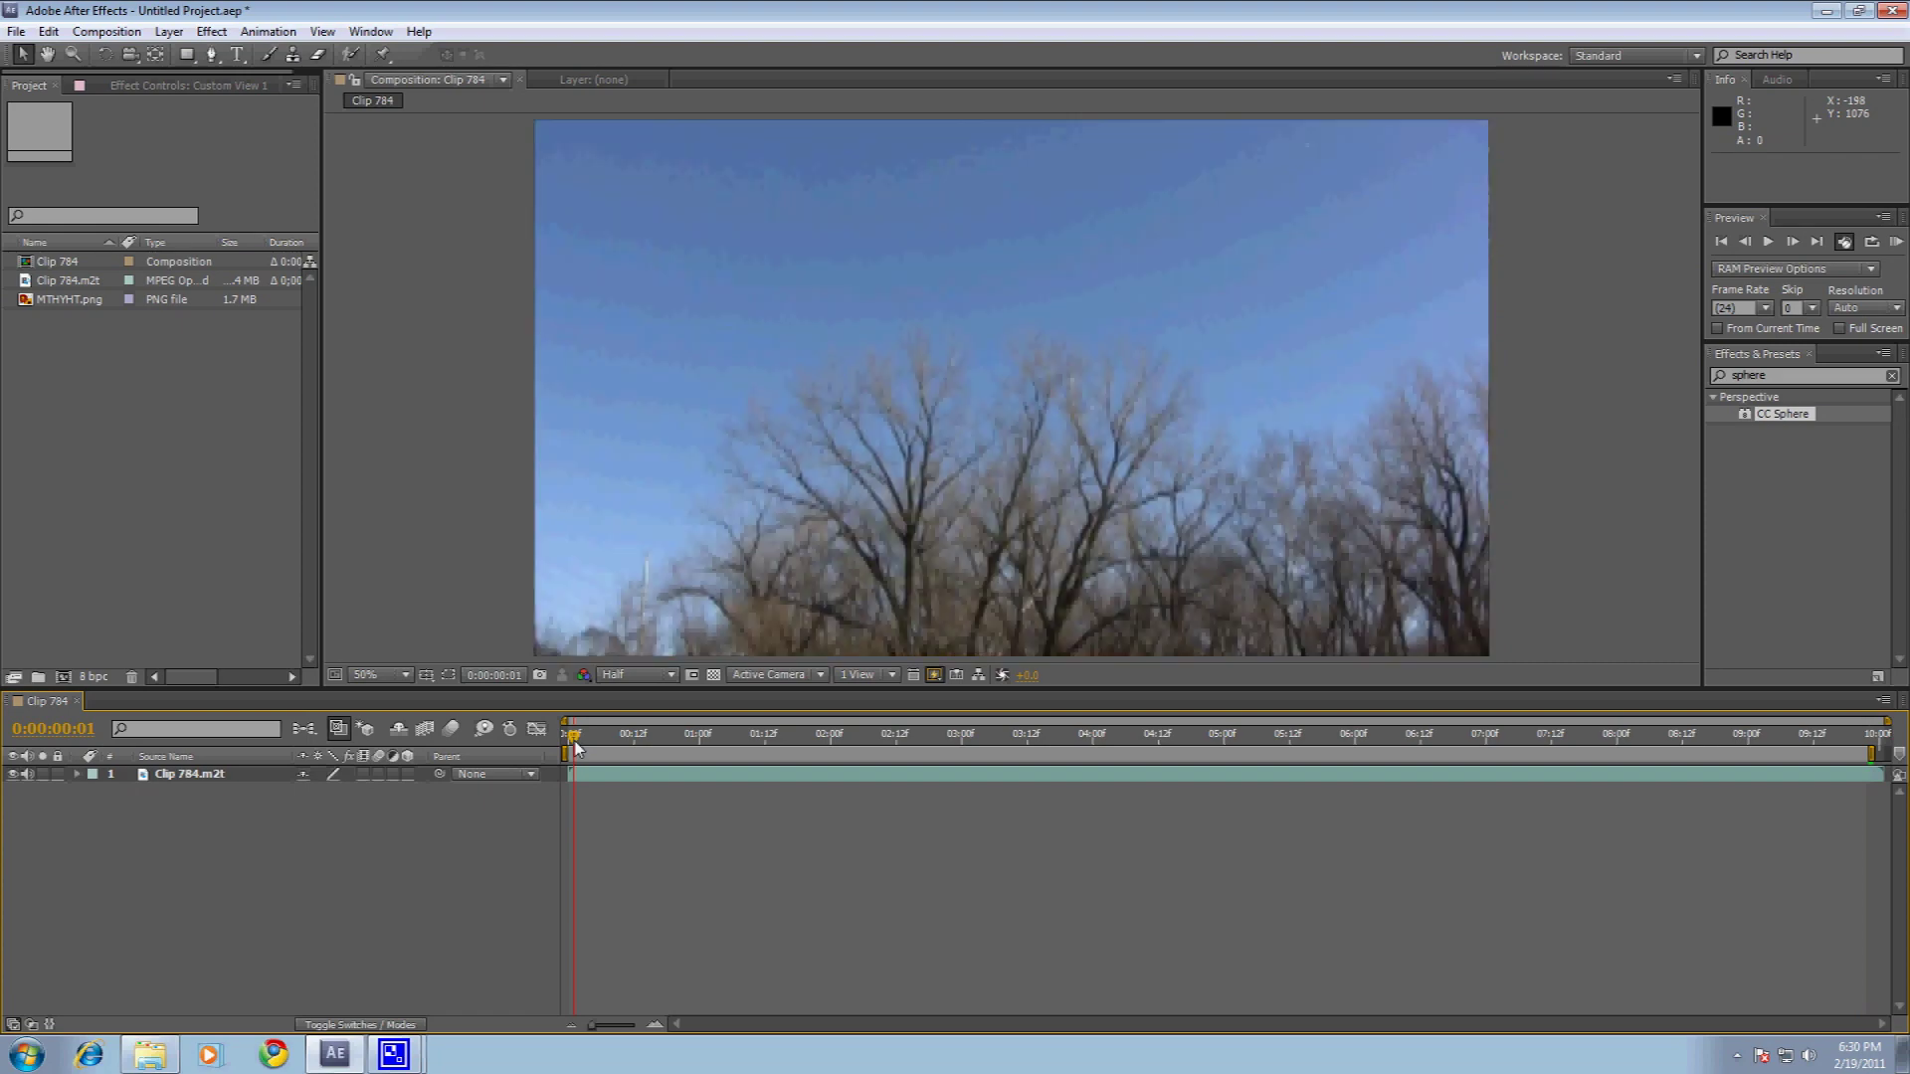
{"action": "left_click", "coordinate": [1503, 736]}
{"action": "left_click_drag", "start_coordinate": [1550, 739], "coordinate": [1872, 738]}
{"action": "left_click", "coordinate": [1874, 764]}
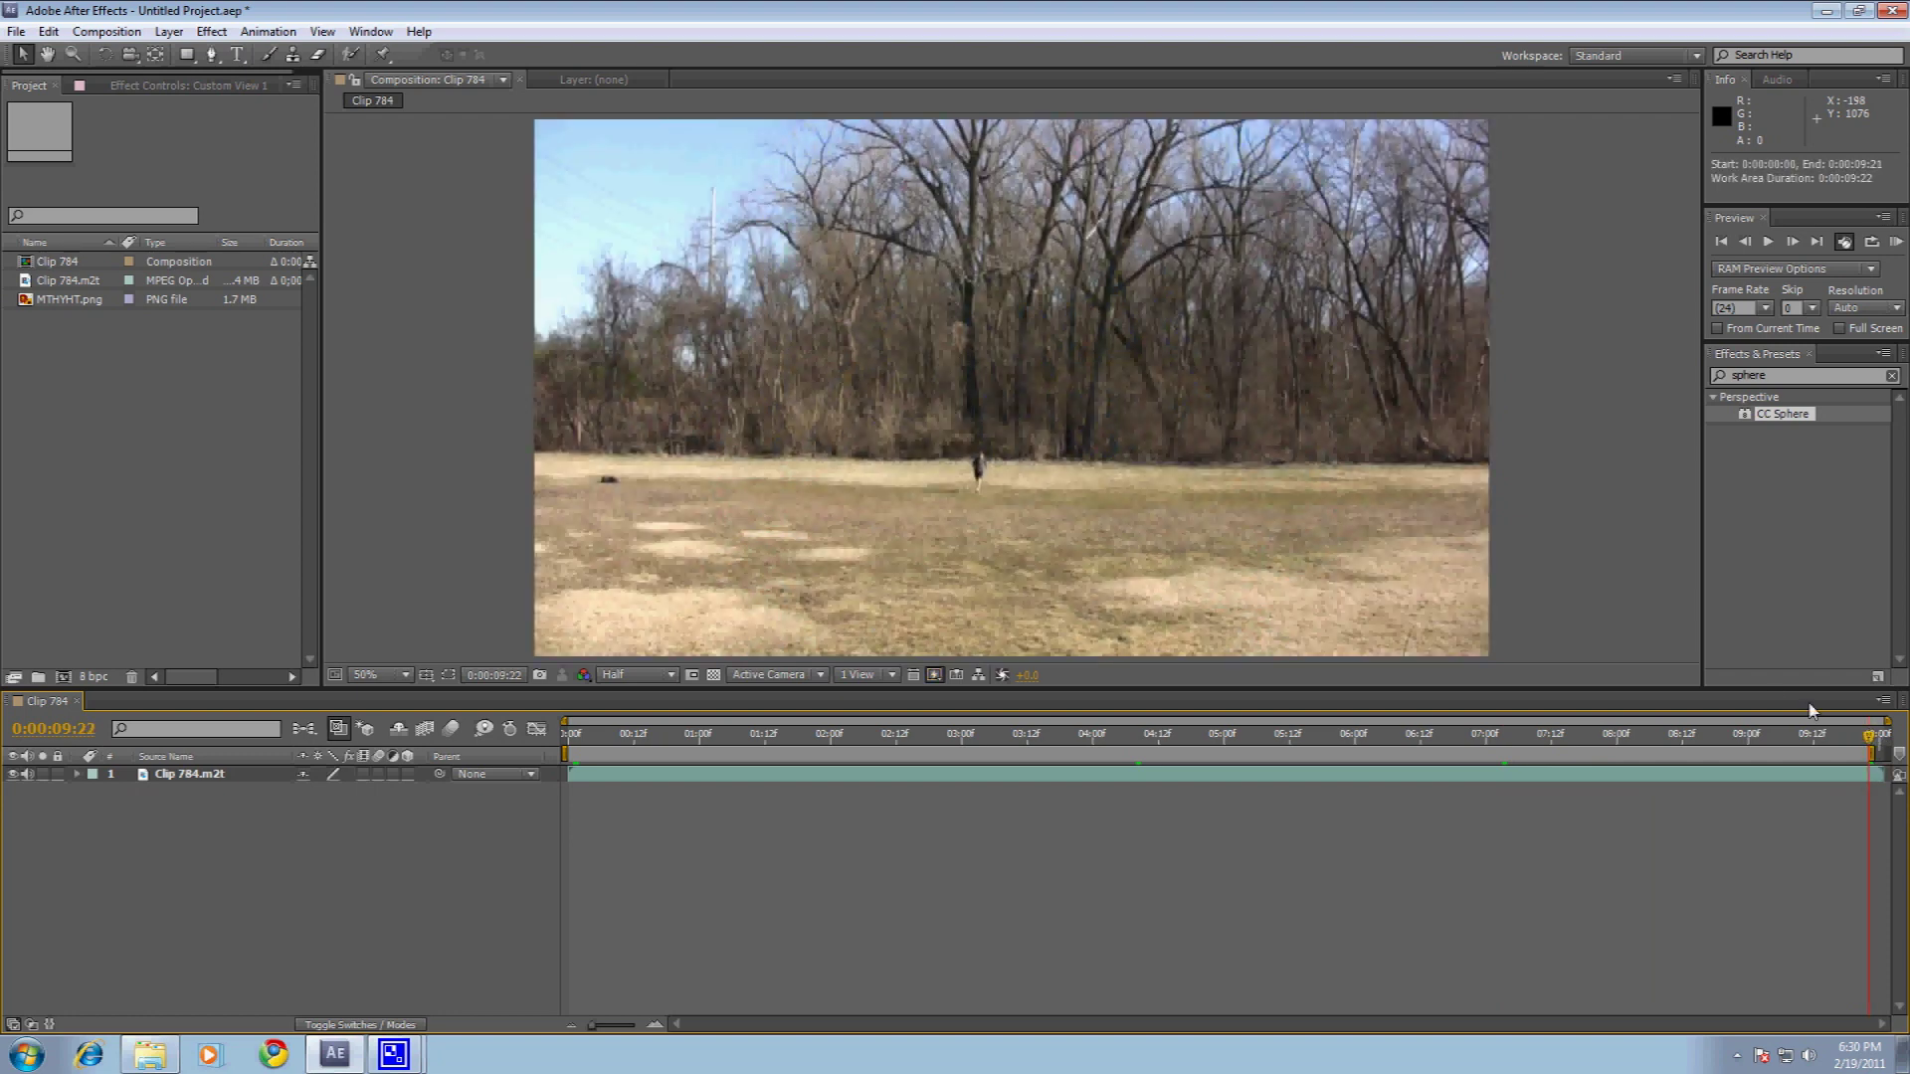
Add the Clip 784 composition to the render queue.
{"action": "left_click", "coordinate": [104, 35]}
{"action": "left_click", "coordinate": [147, 180]}
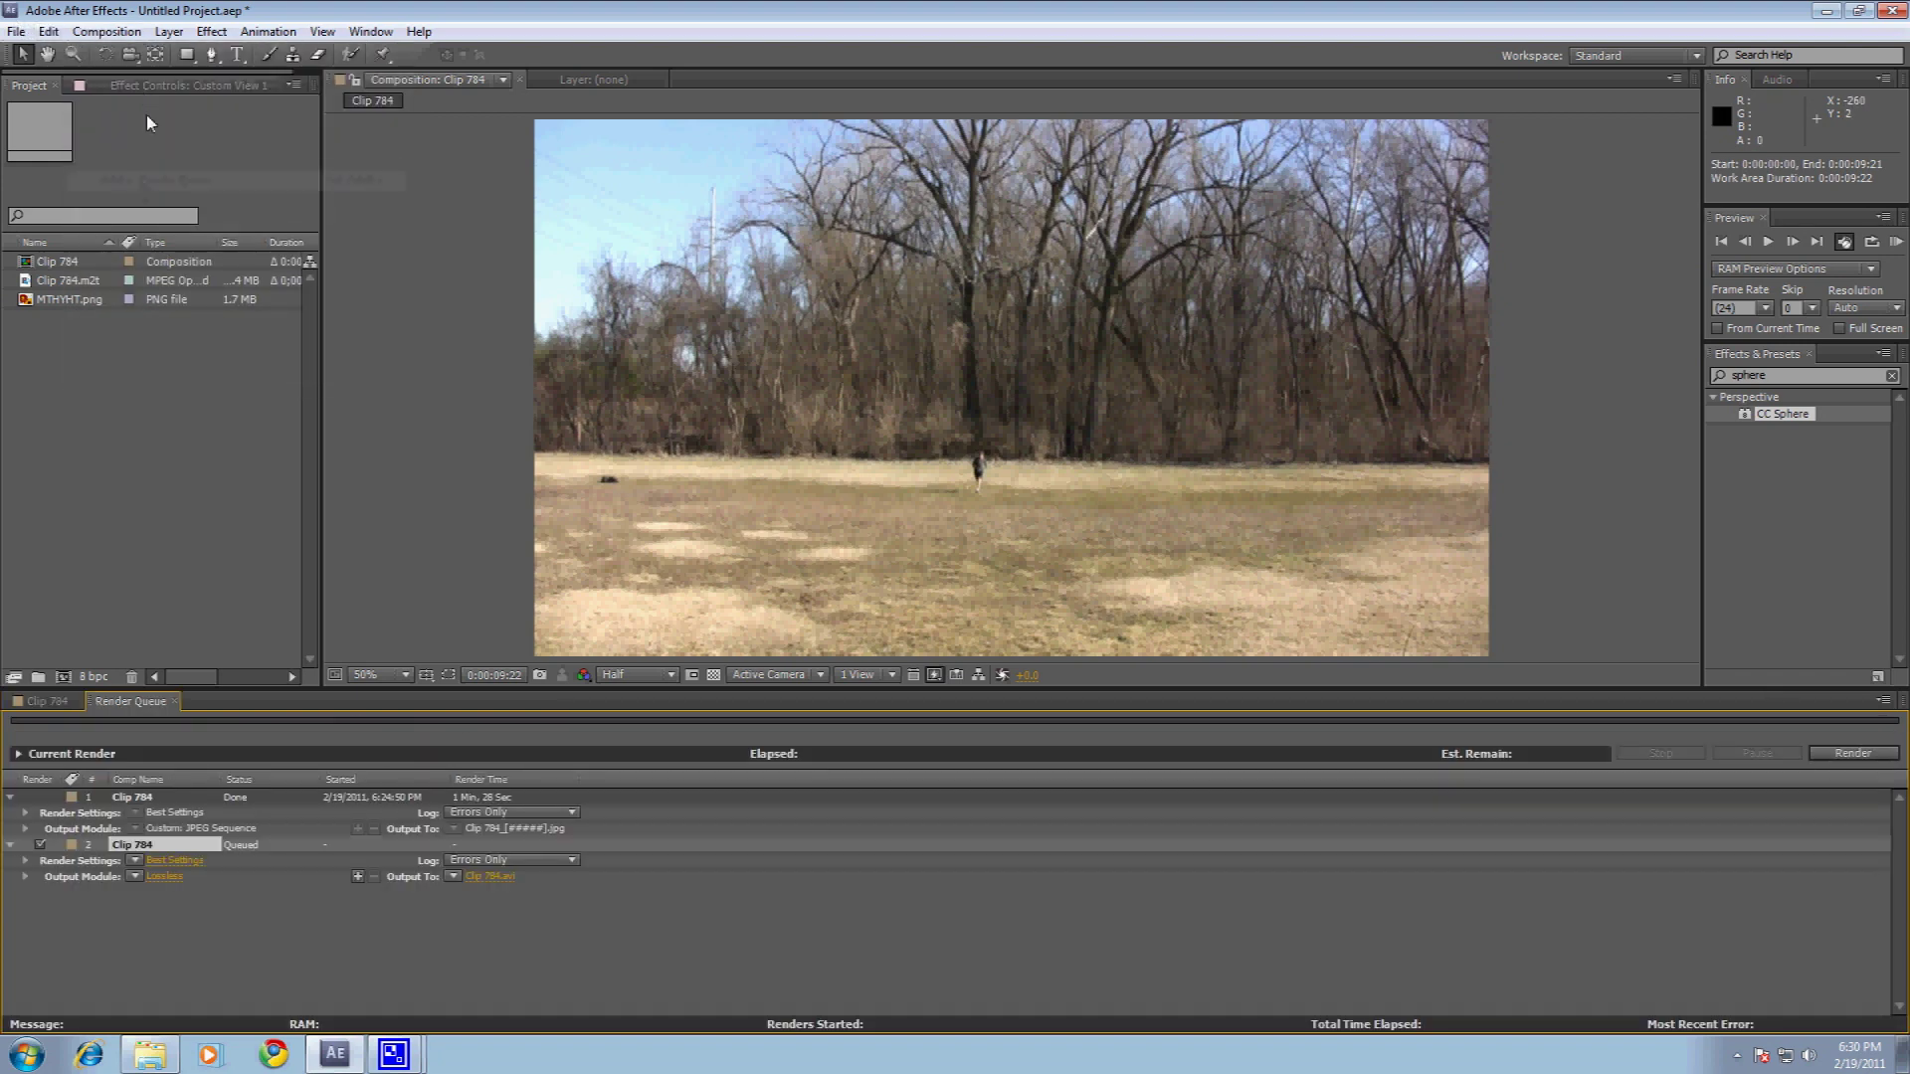
{"action": "left_click", "coordinate": [174, 889]}
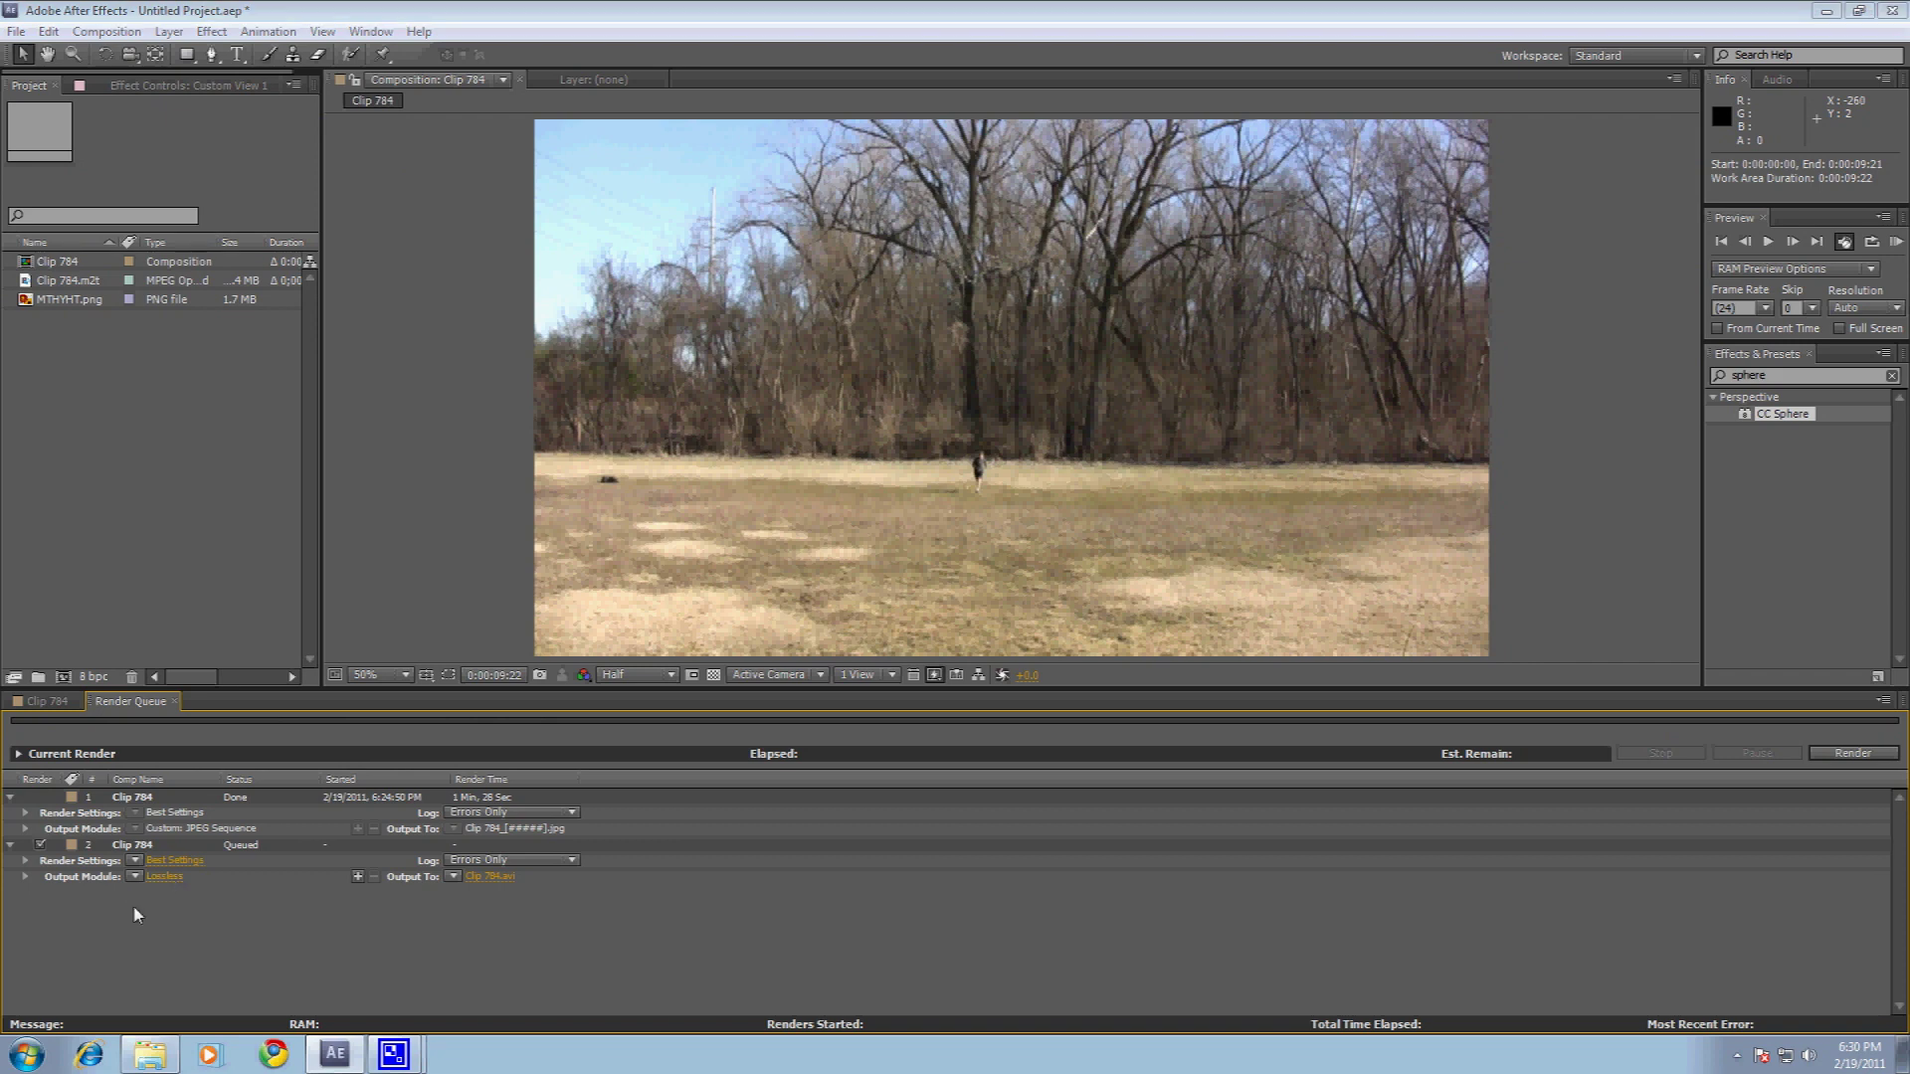
Set the queued render's output format to JPEG Sequence and save it as Clip 784_[#####] in the gh folder.
{"action": "left_click", "coordinate": [165, 877]}
{"action": "left_click", "coordinate": [943, 285]}
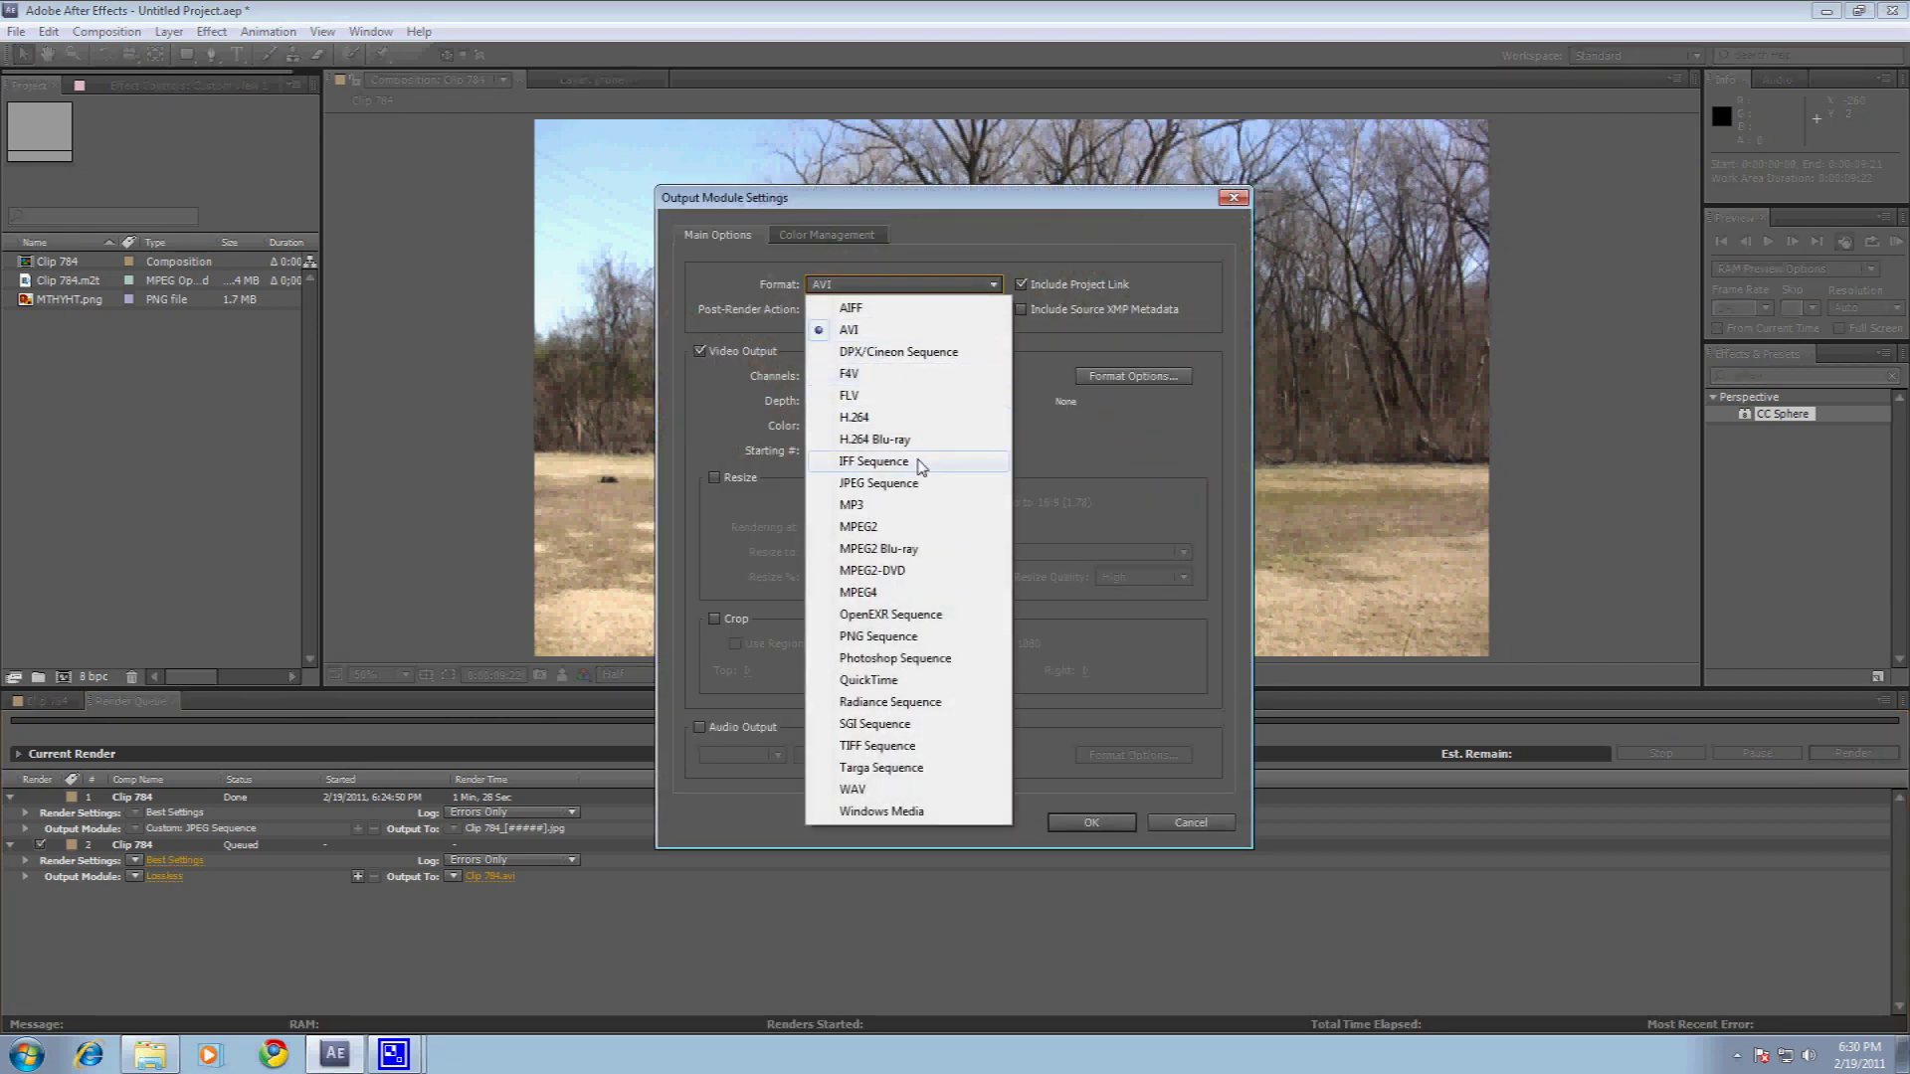
{"action": "left_click", "coordinate": [904, 484]}
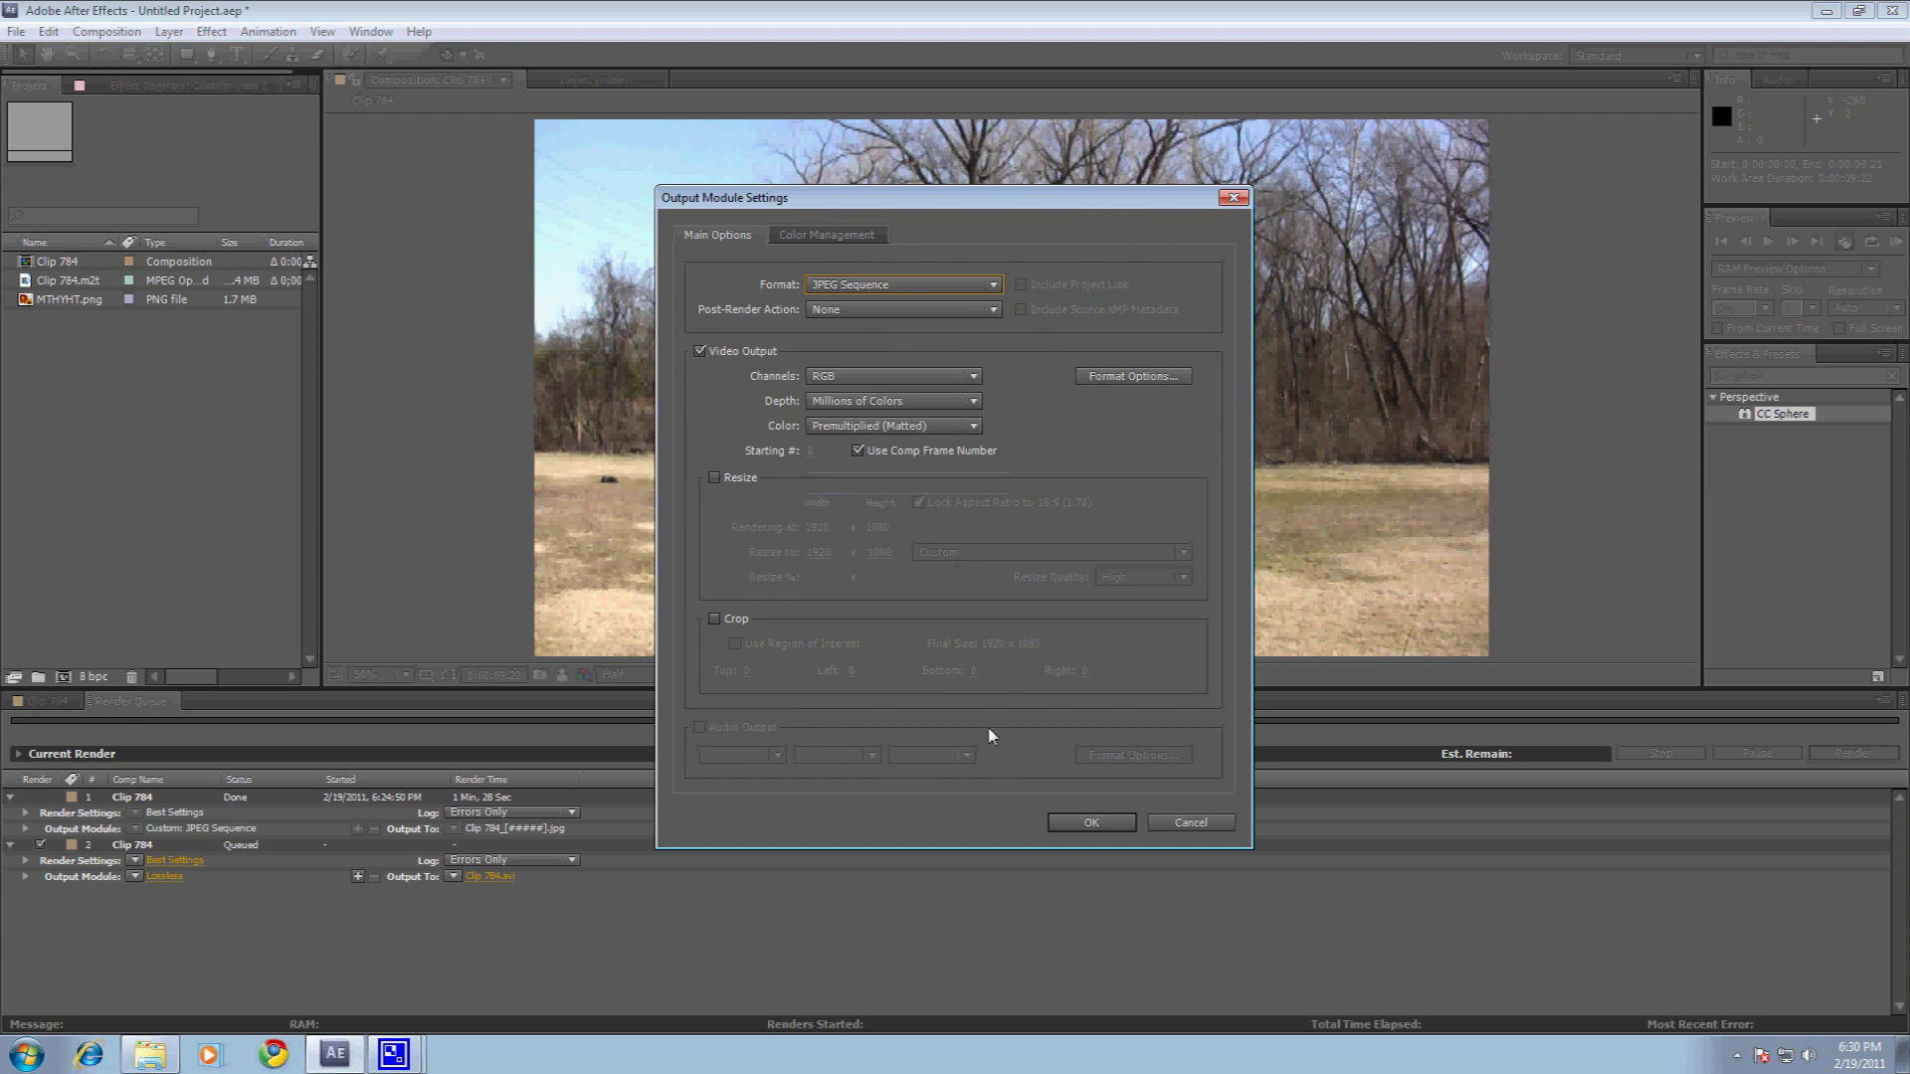
{"action": "left_click", "coordinate": [1126, 822]}
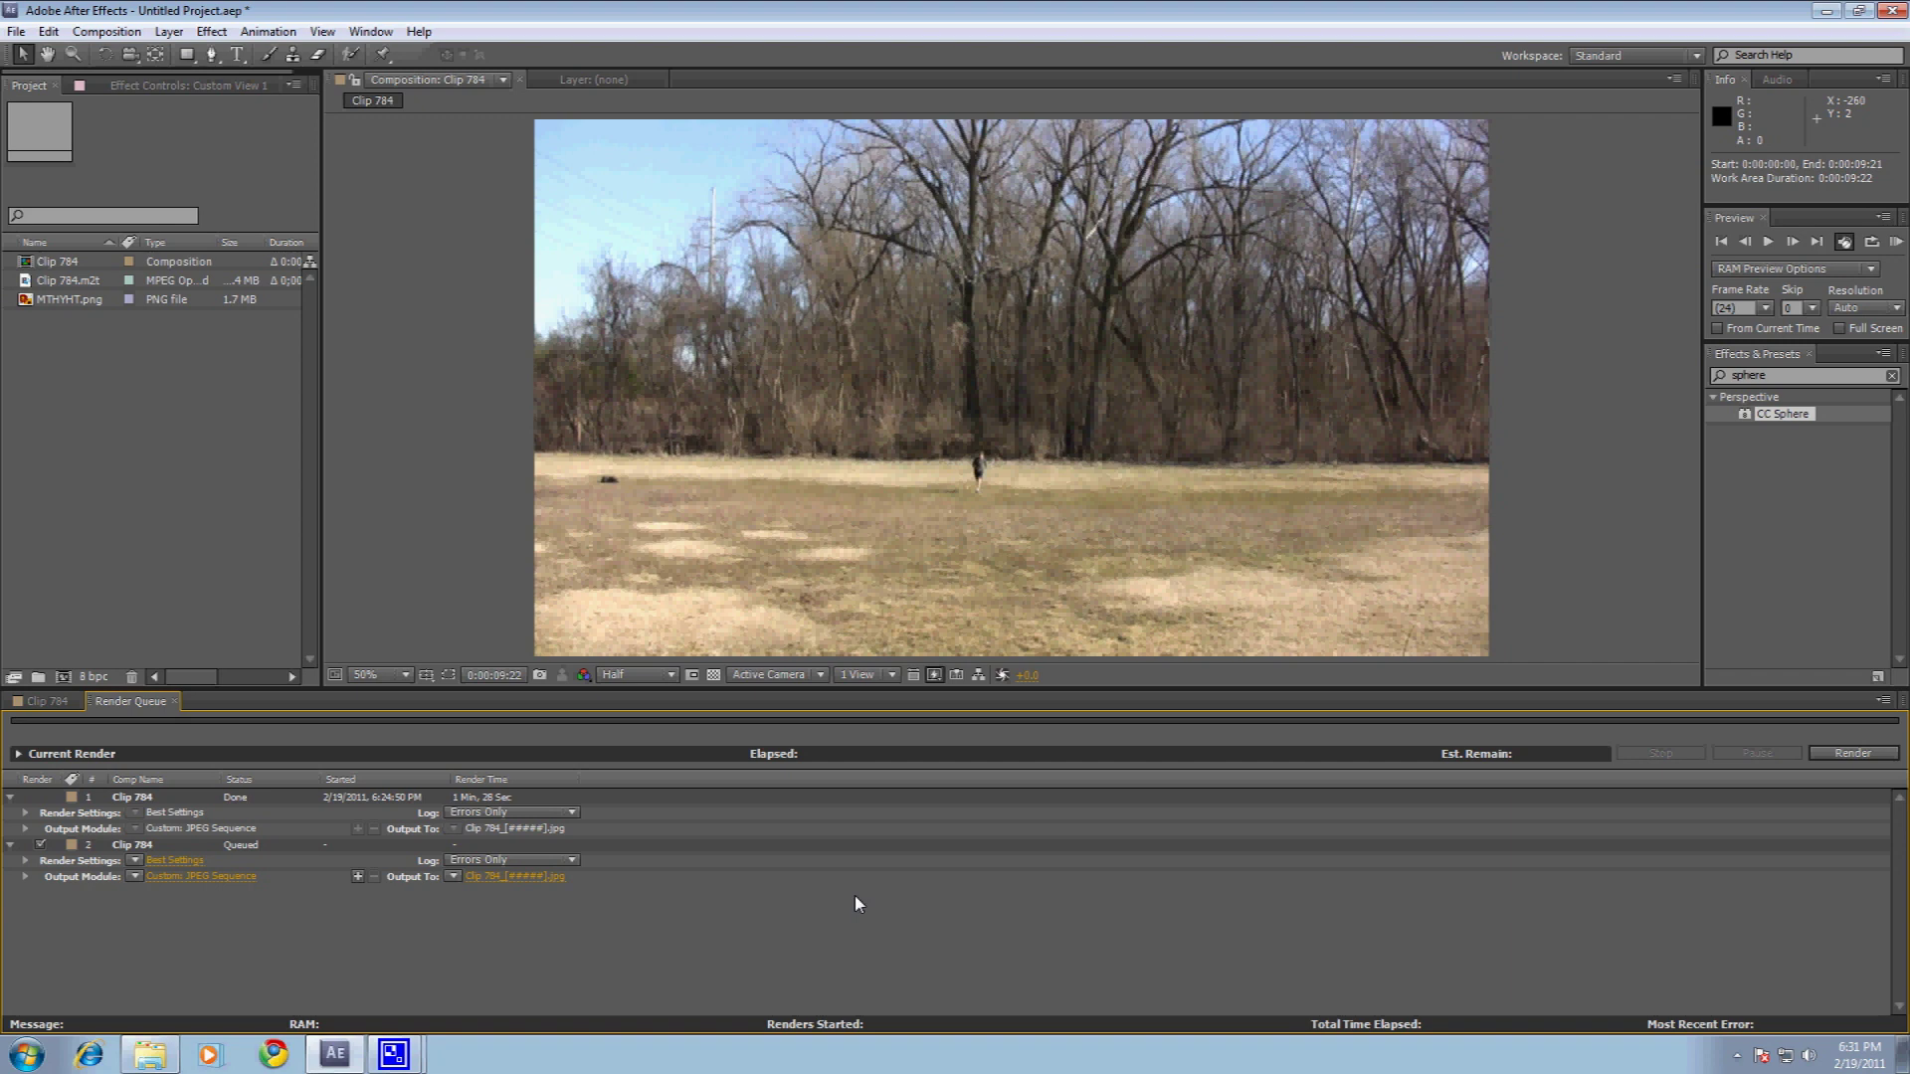
{"action": "left_click", "coordinate": [534, 877]}
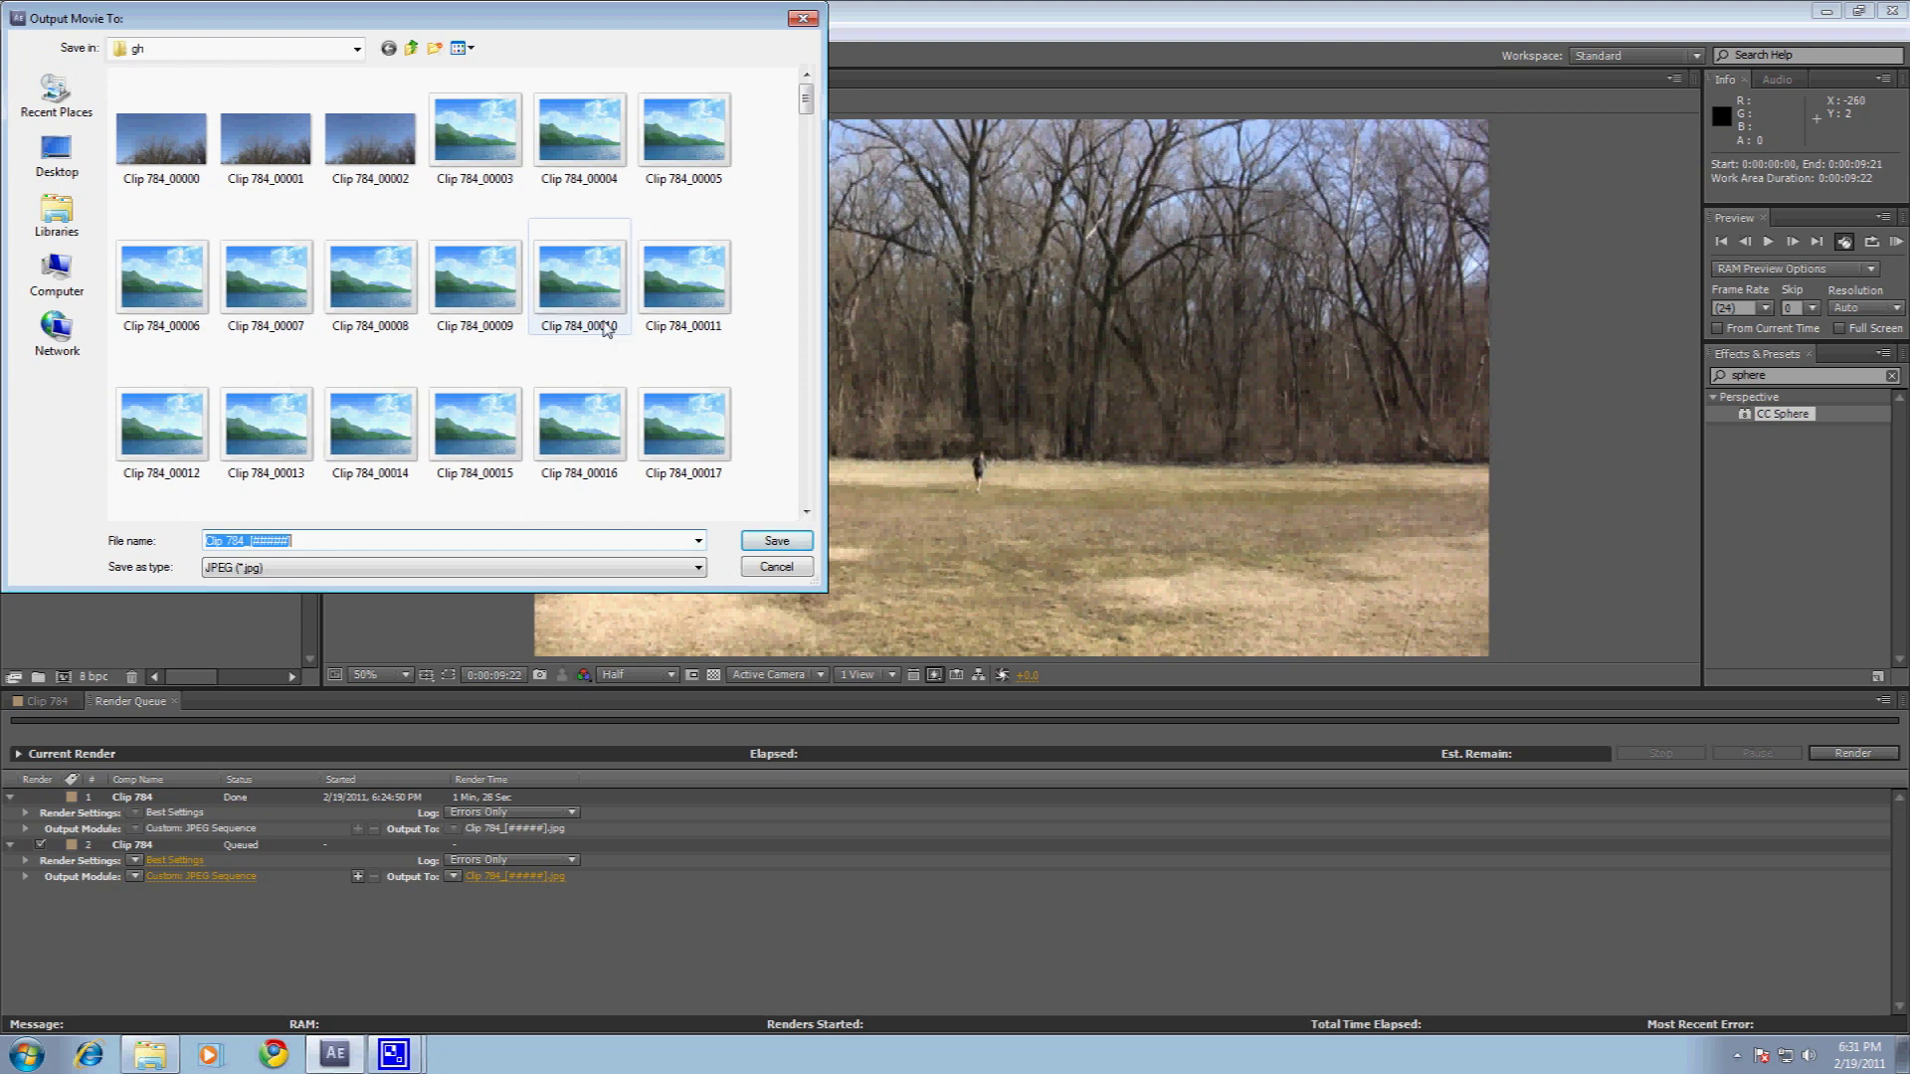
{"action": "key", "text": "Return"}
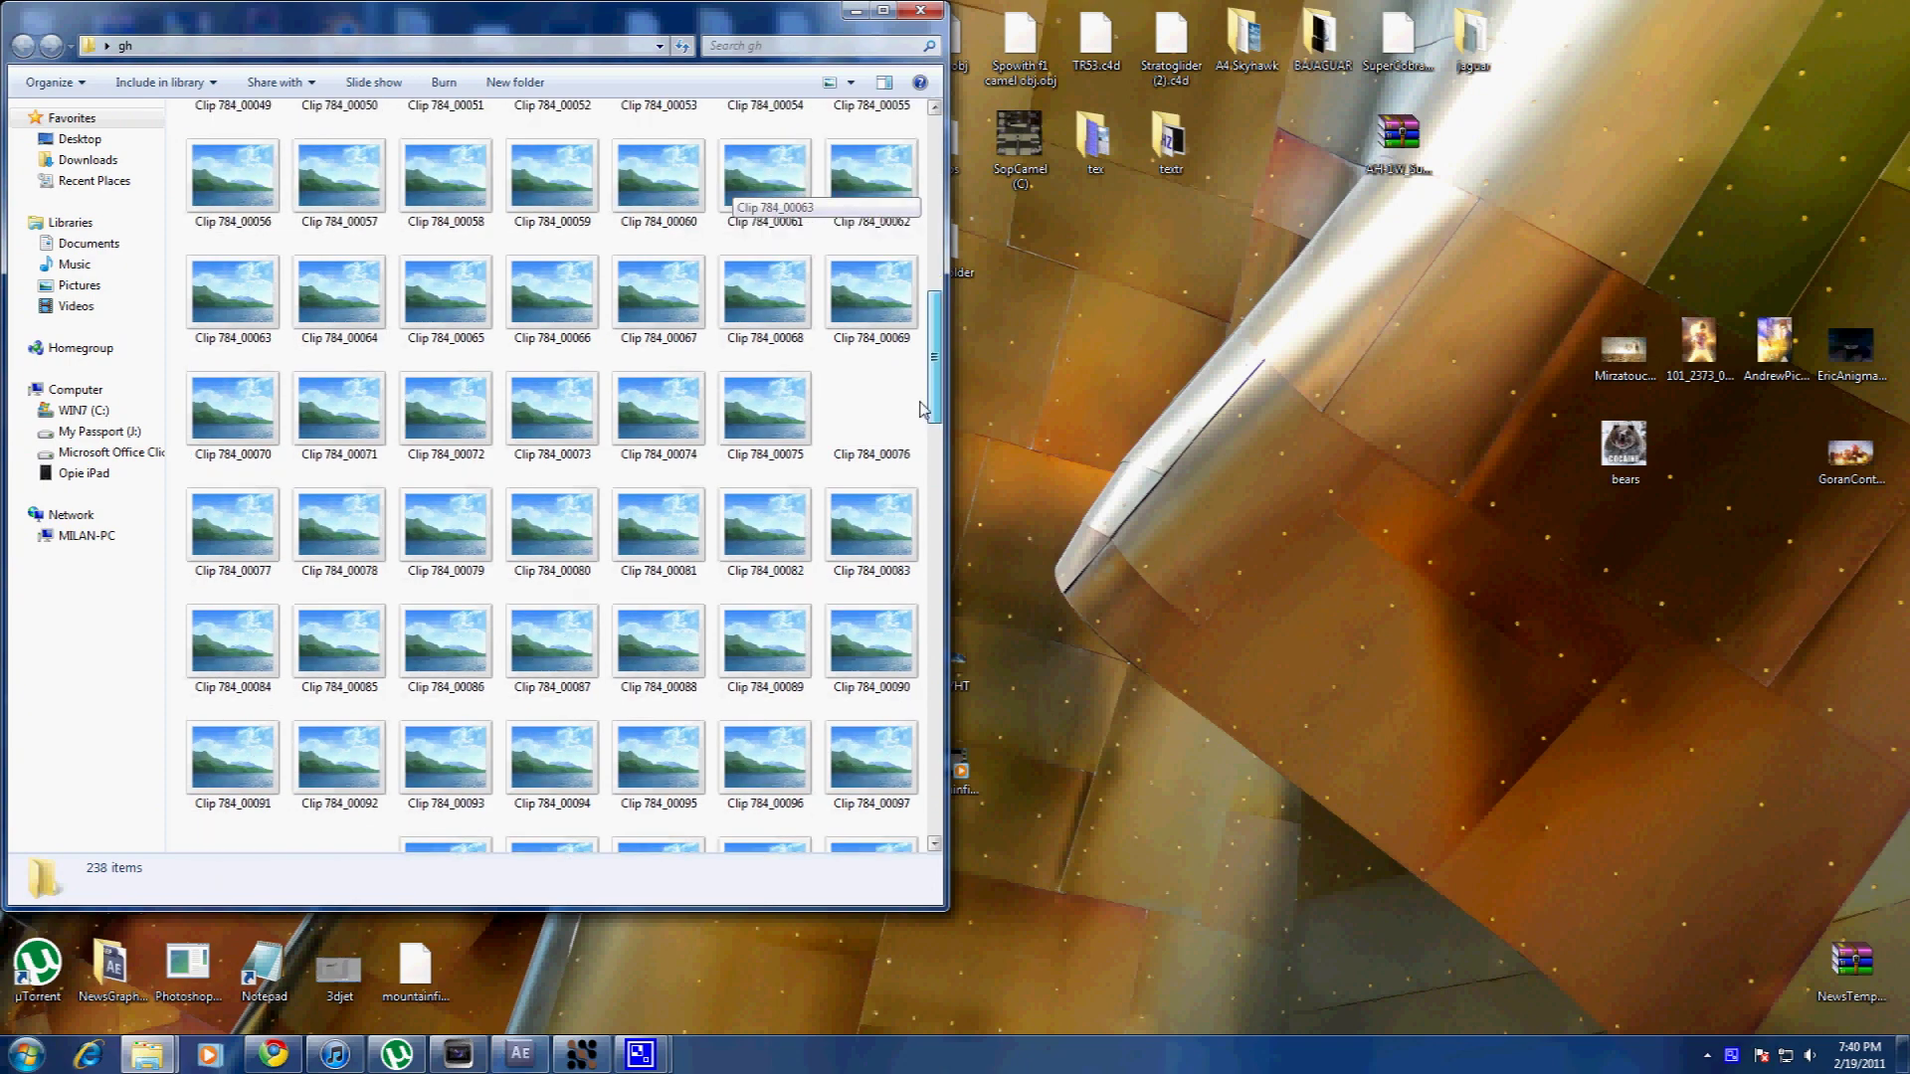
Look through the rendered Clip 784 JPEG frames in the gh folder from first to last, and show the desktop.
{"action": "left_click_drag", "start_coordinate": [923, 409], "coordinate": [866, 121]}
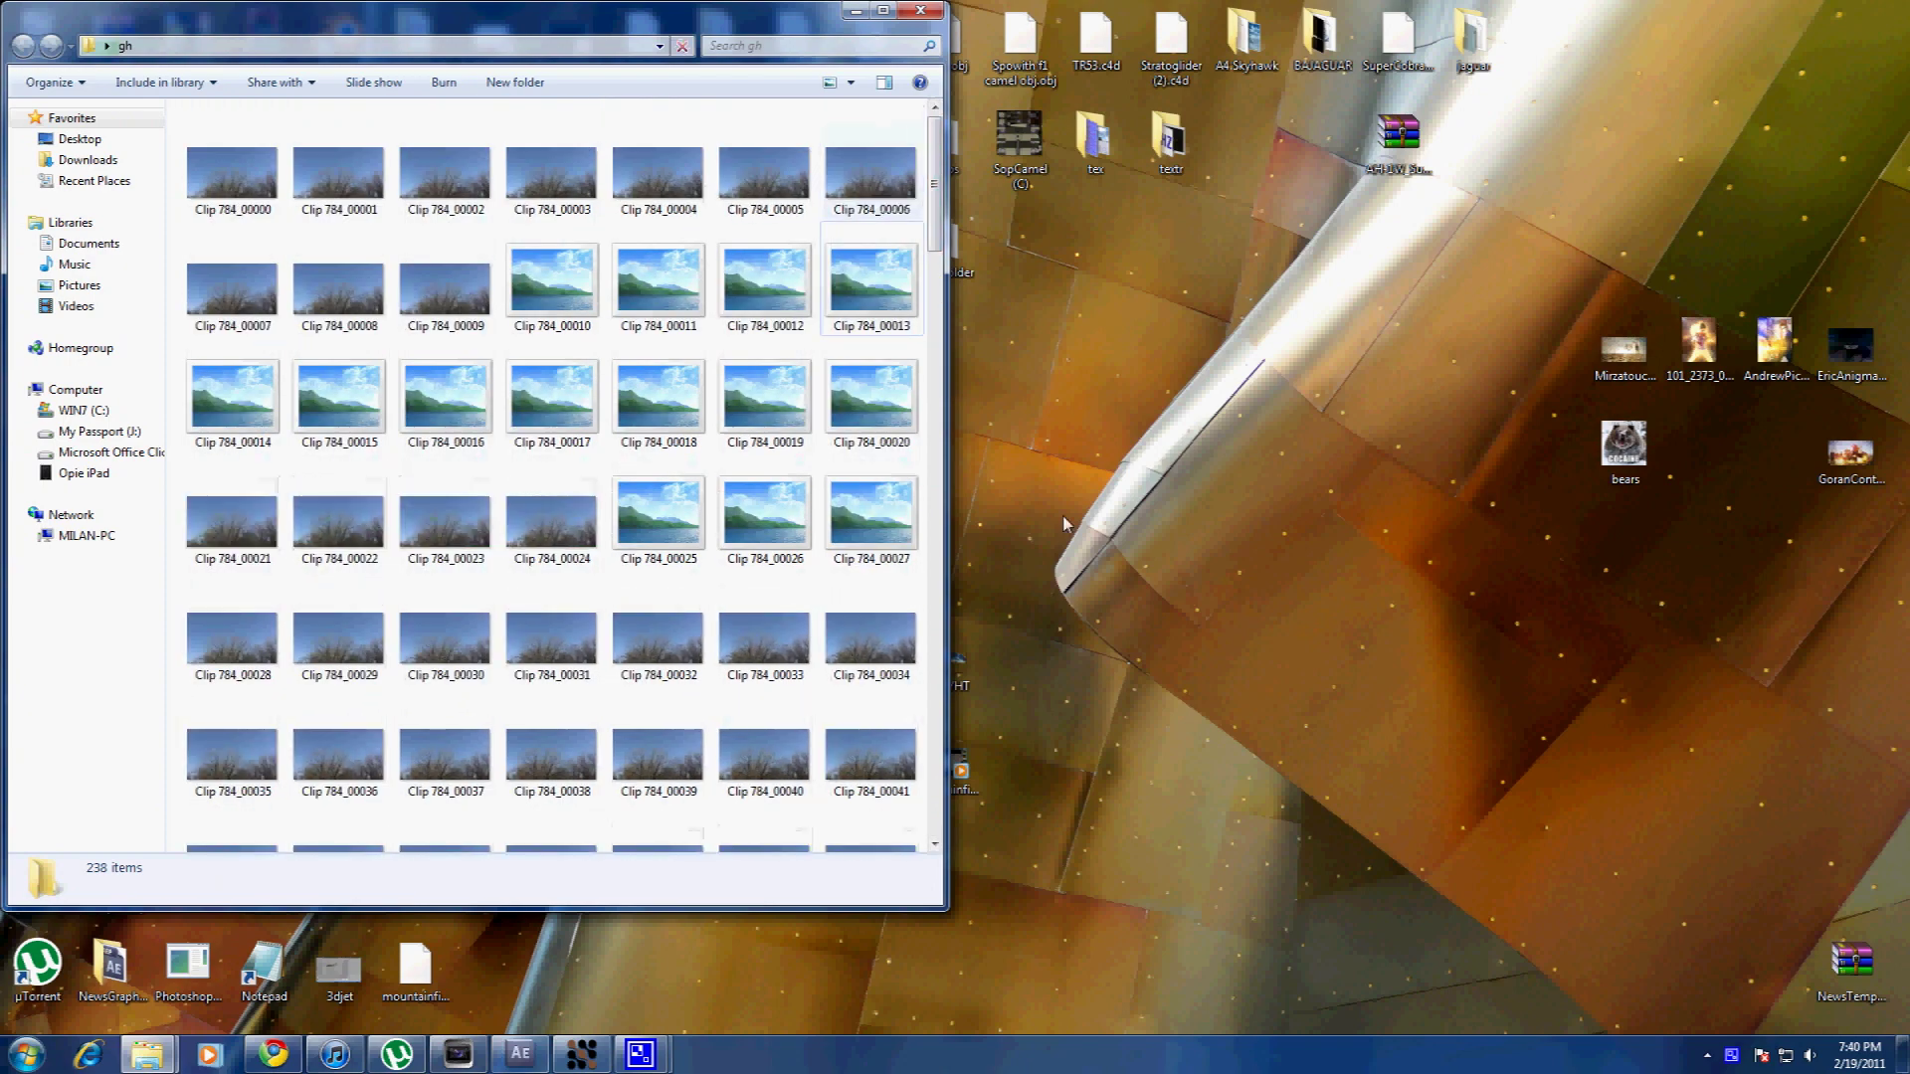
{"action": "left_click_drag", "start_coordinate": [673, 20], "coordinate": [769, 87]}
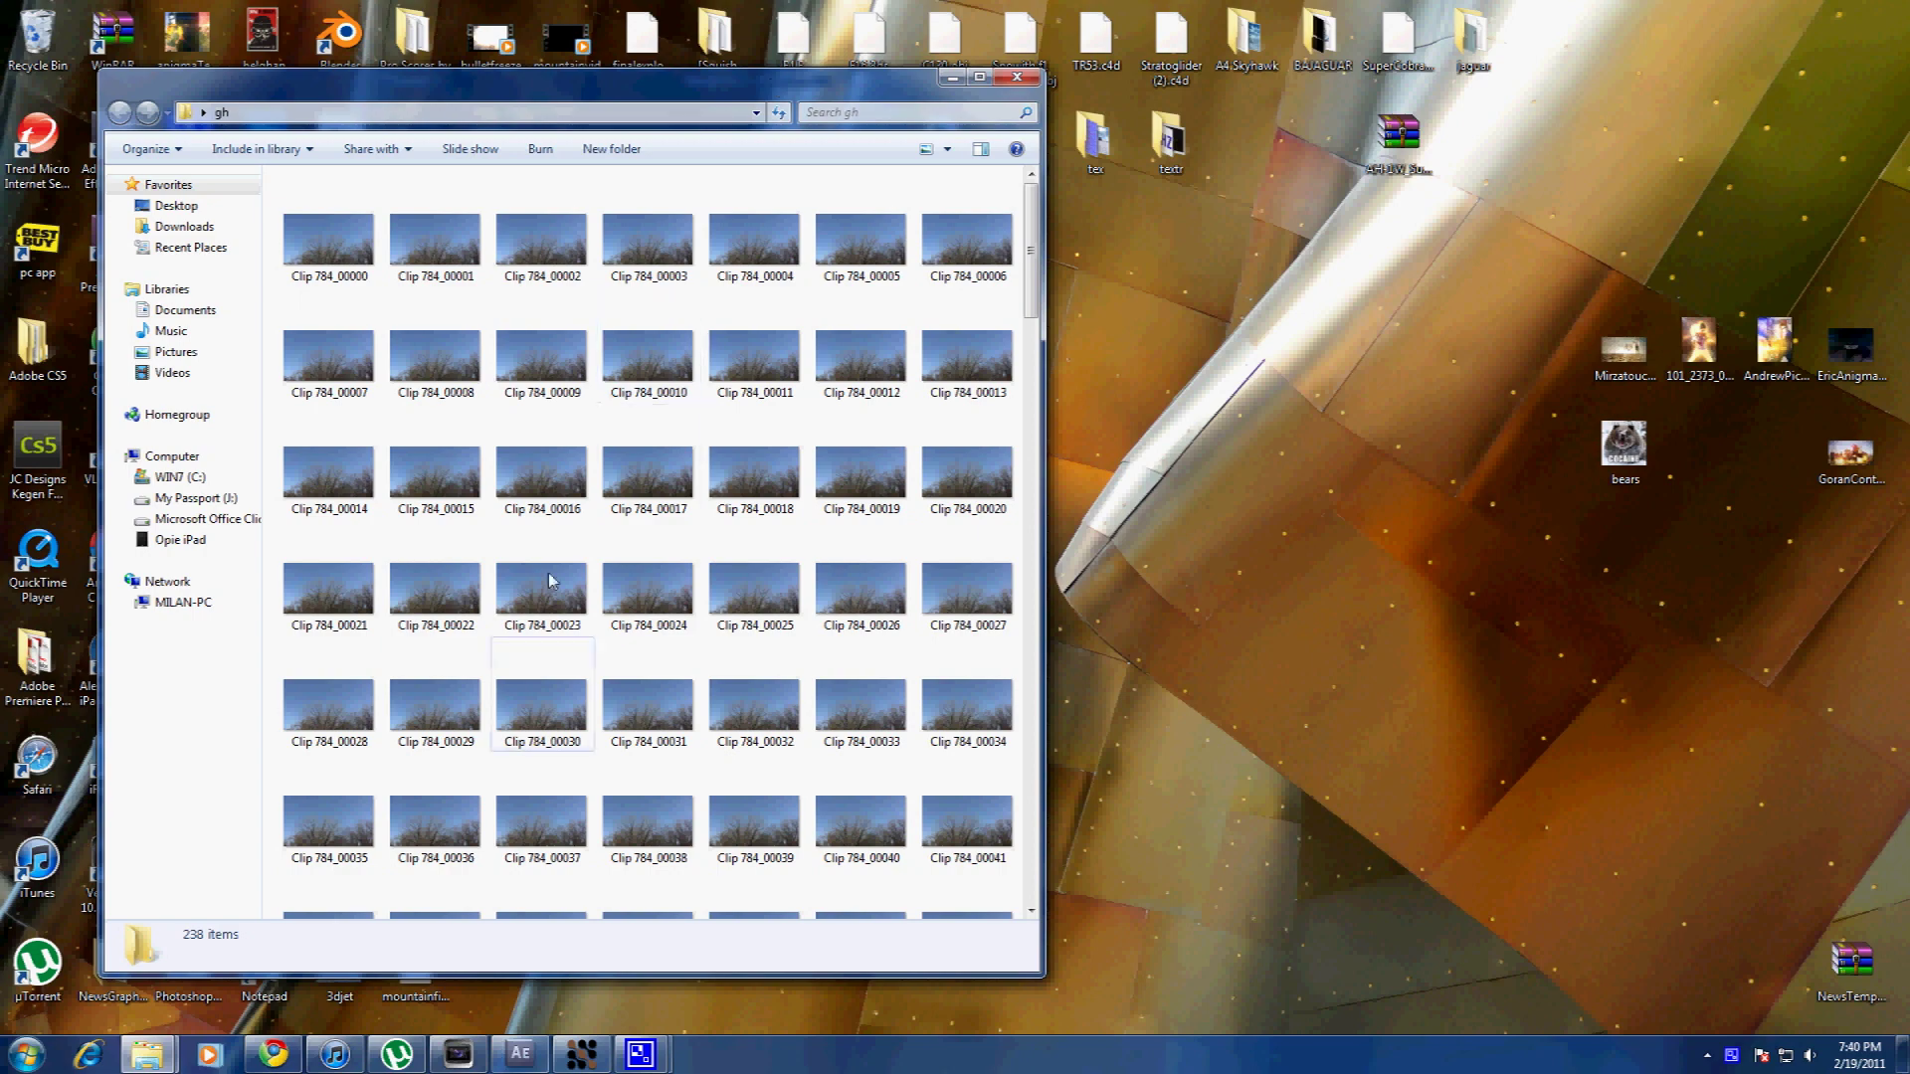
{"action": "scroll", "coordinate": [619, 497], "scroll_direction": "down", "scroll_amount": 15}
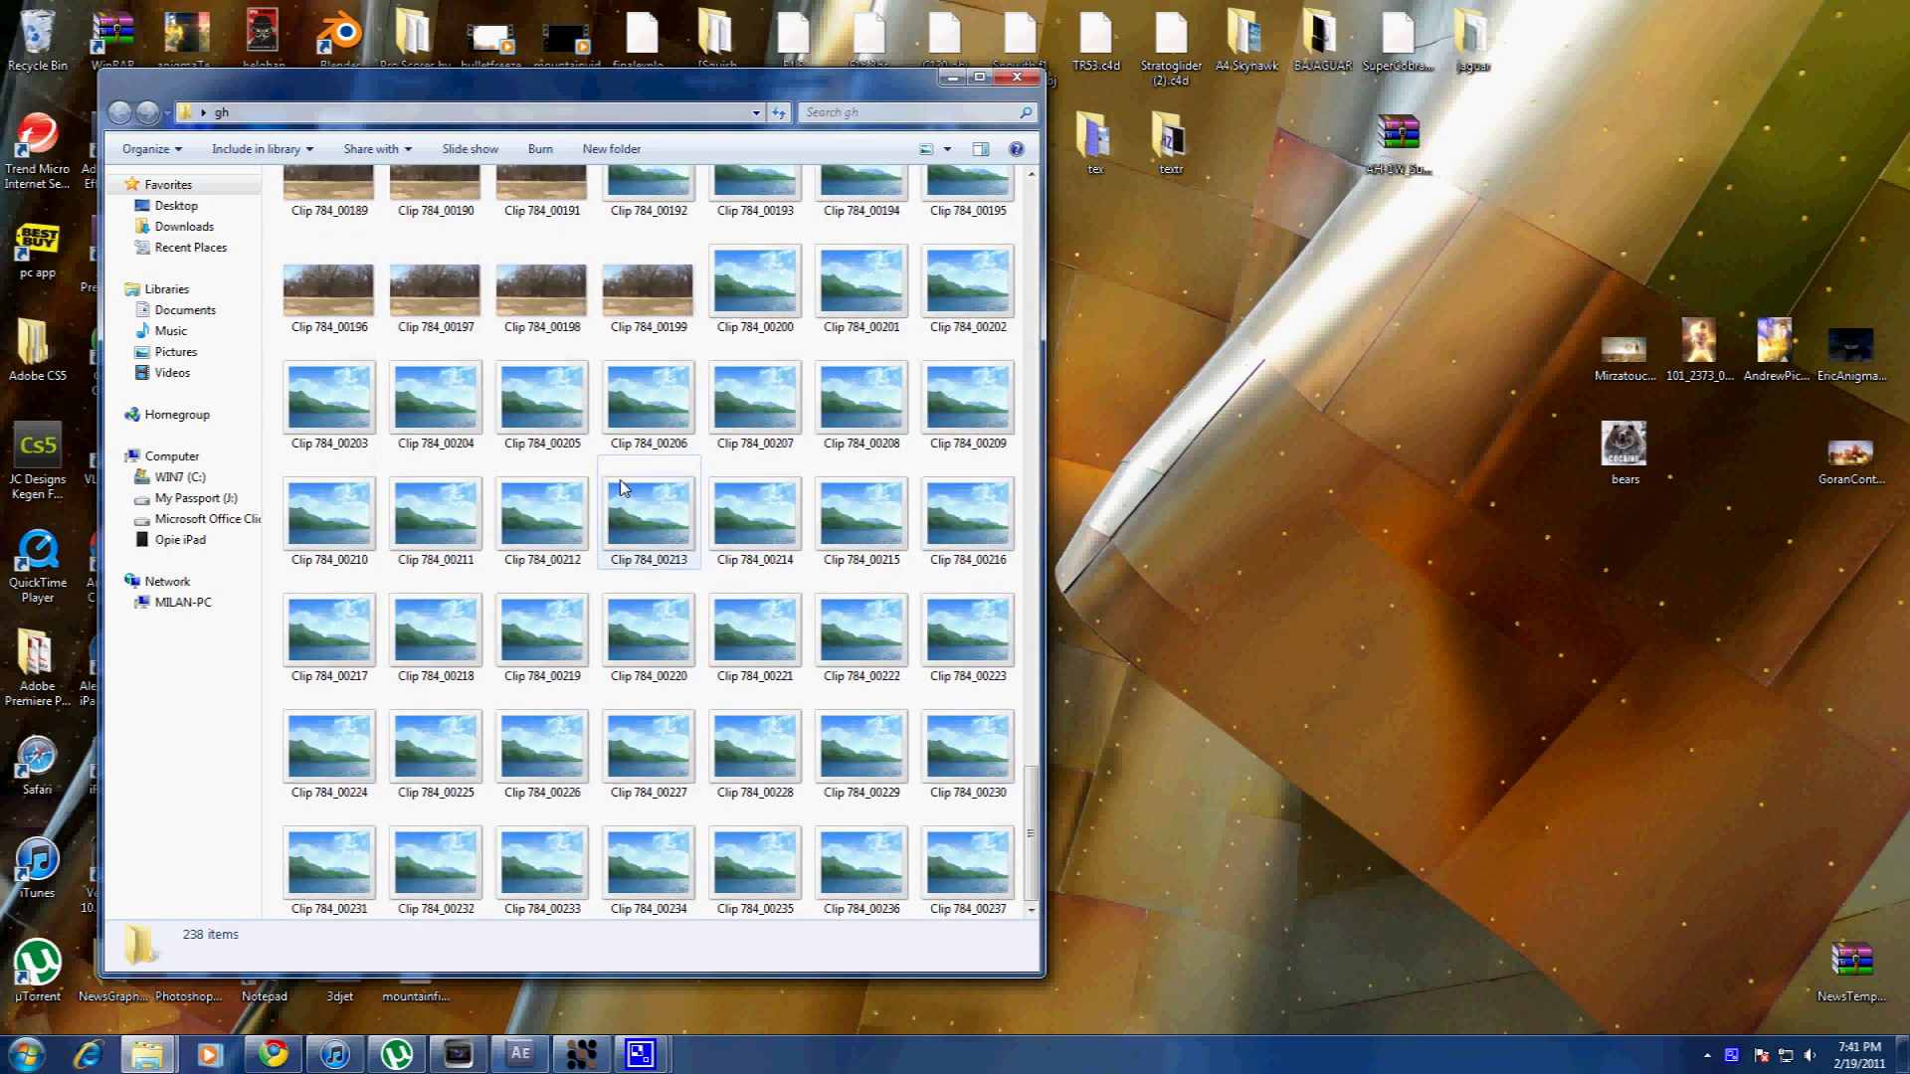
{"action": "scroll", "coordinate": [619, 487], "scroll_direction": "up", "scroll_amount": 15}
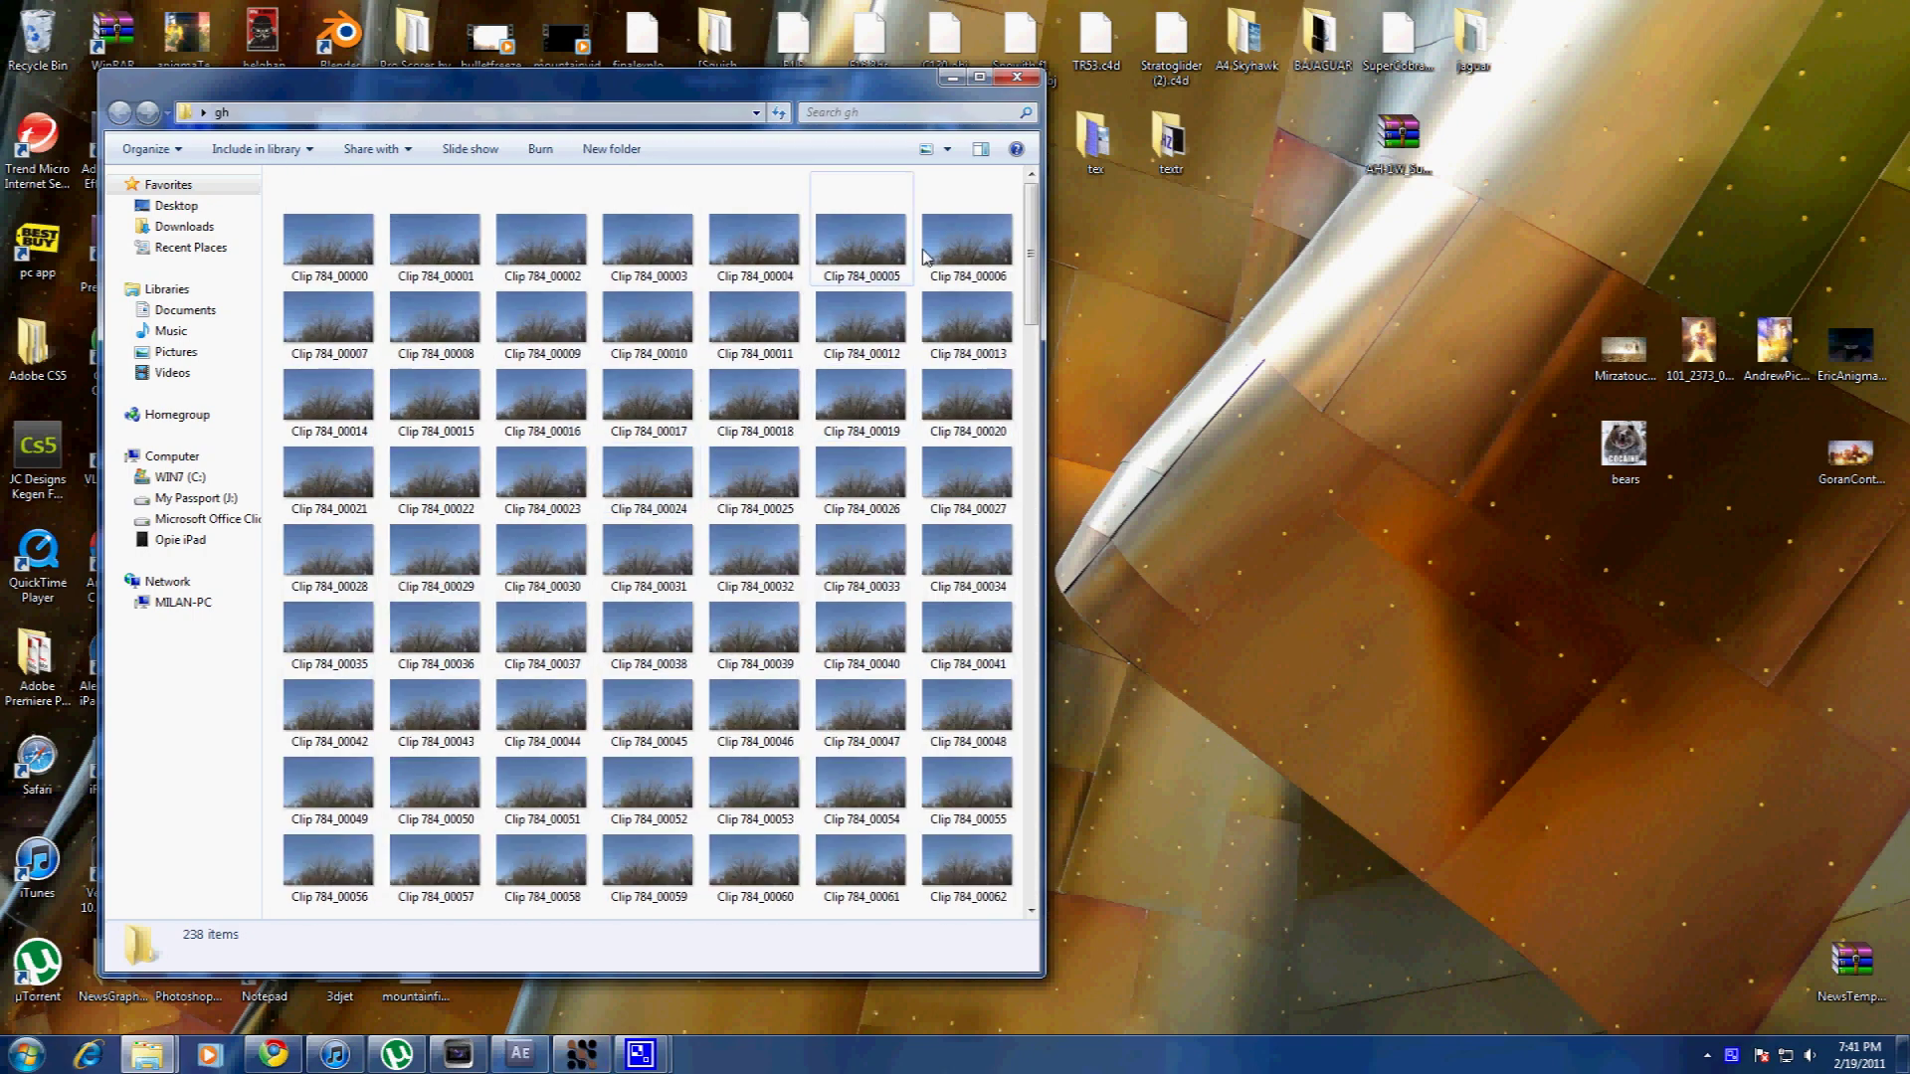
{"action": "key", "text": "super+d"}
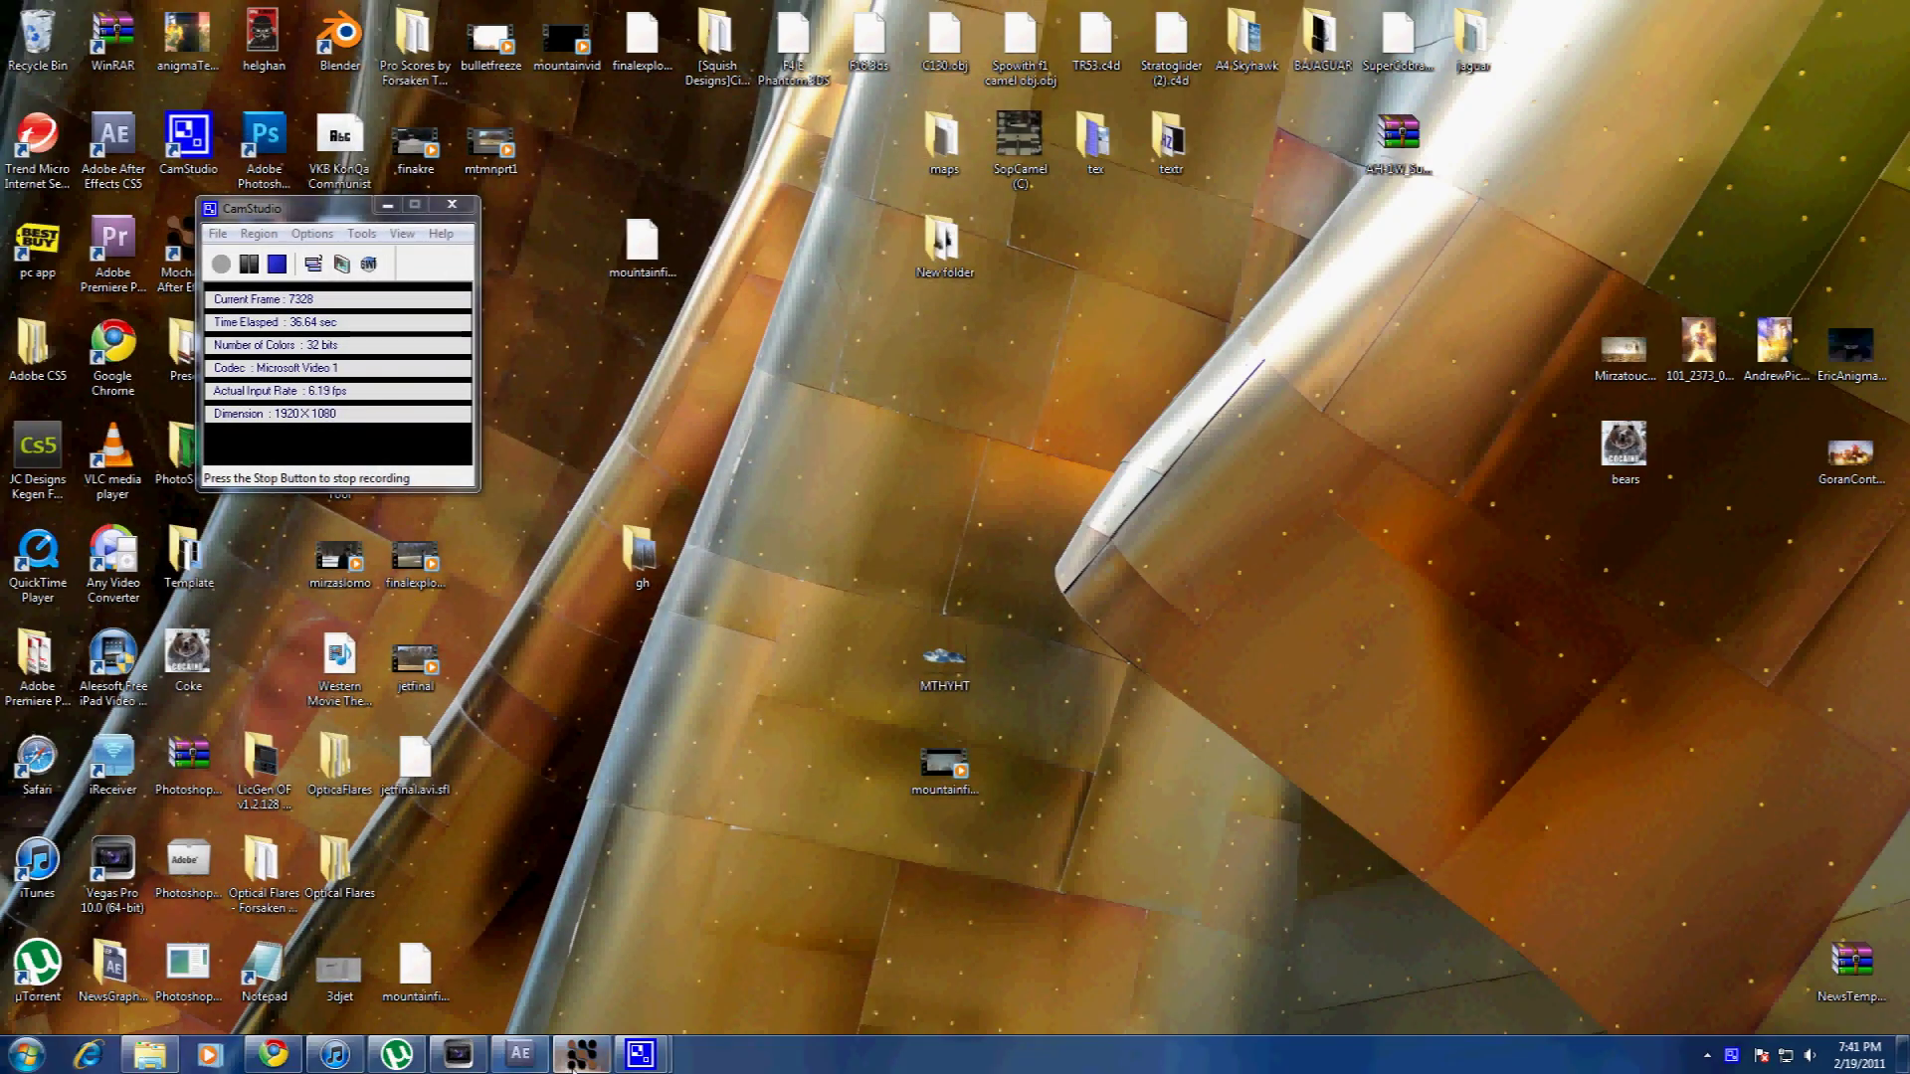
Switch to mocha for After Effects, search the installed programs for mocha, and return to the mocha window.
{"action": "left_click", "coordinate": [562, 1061]}
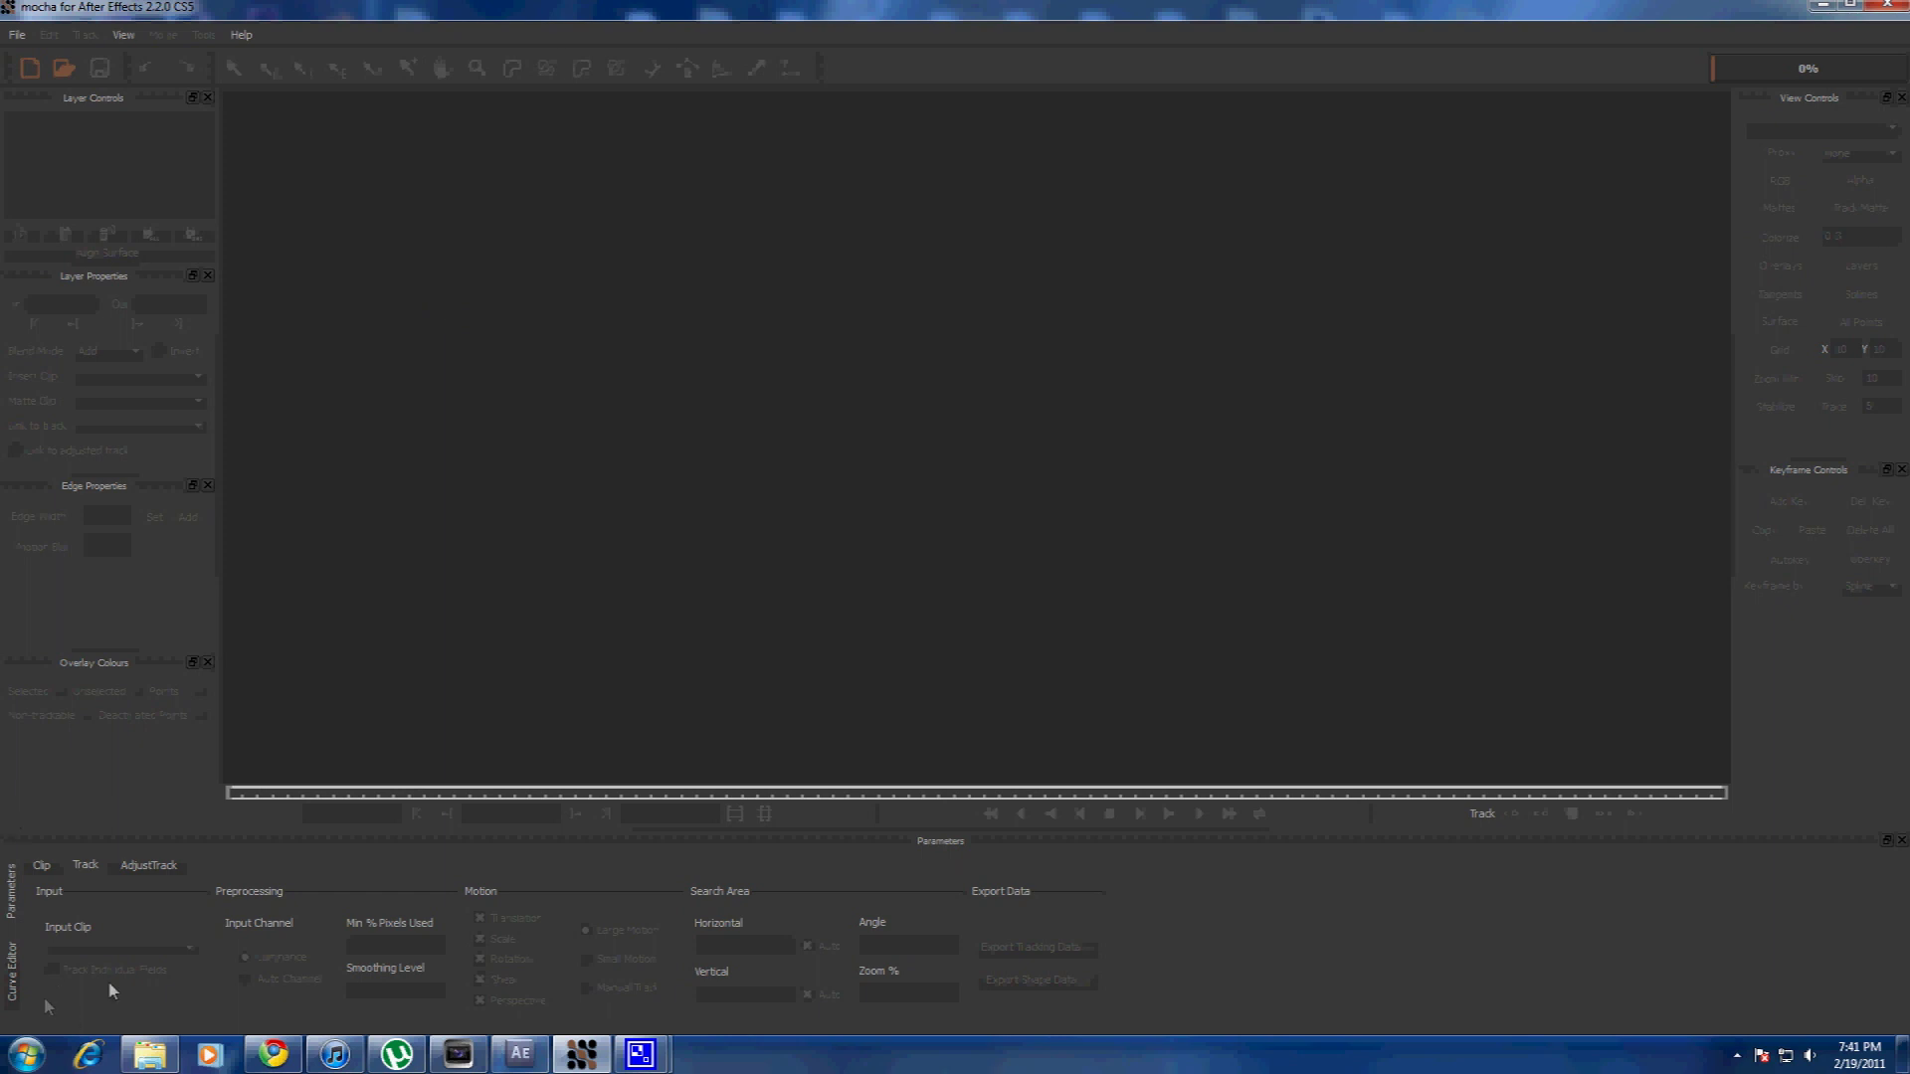
{"action": "left_click", "coordinate": [26, 1053]}
{"action": "left_click", "coordinate": [40, 1008]}
{"action": "type", "text": "mocha"}
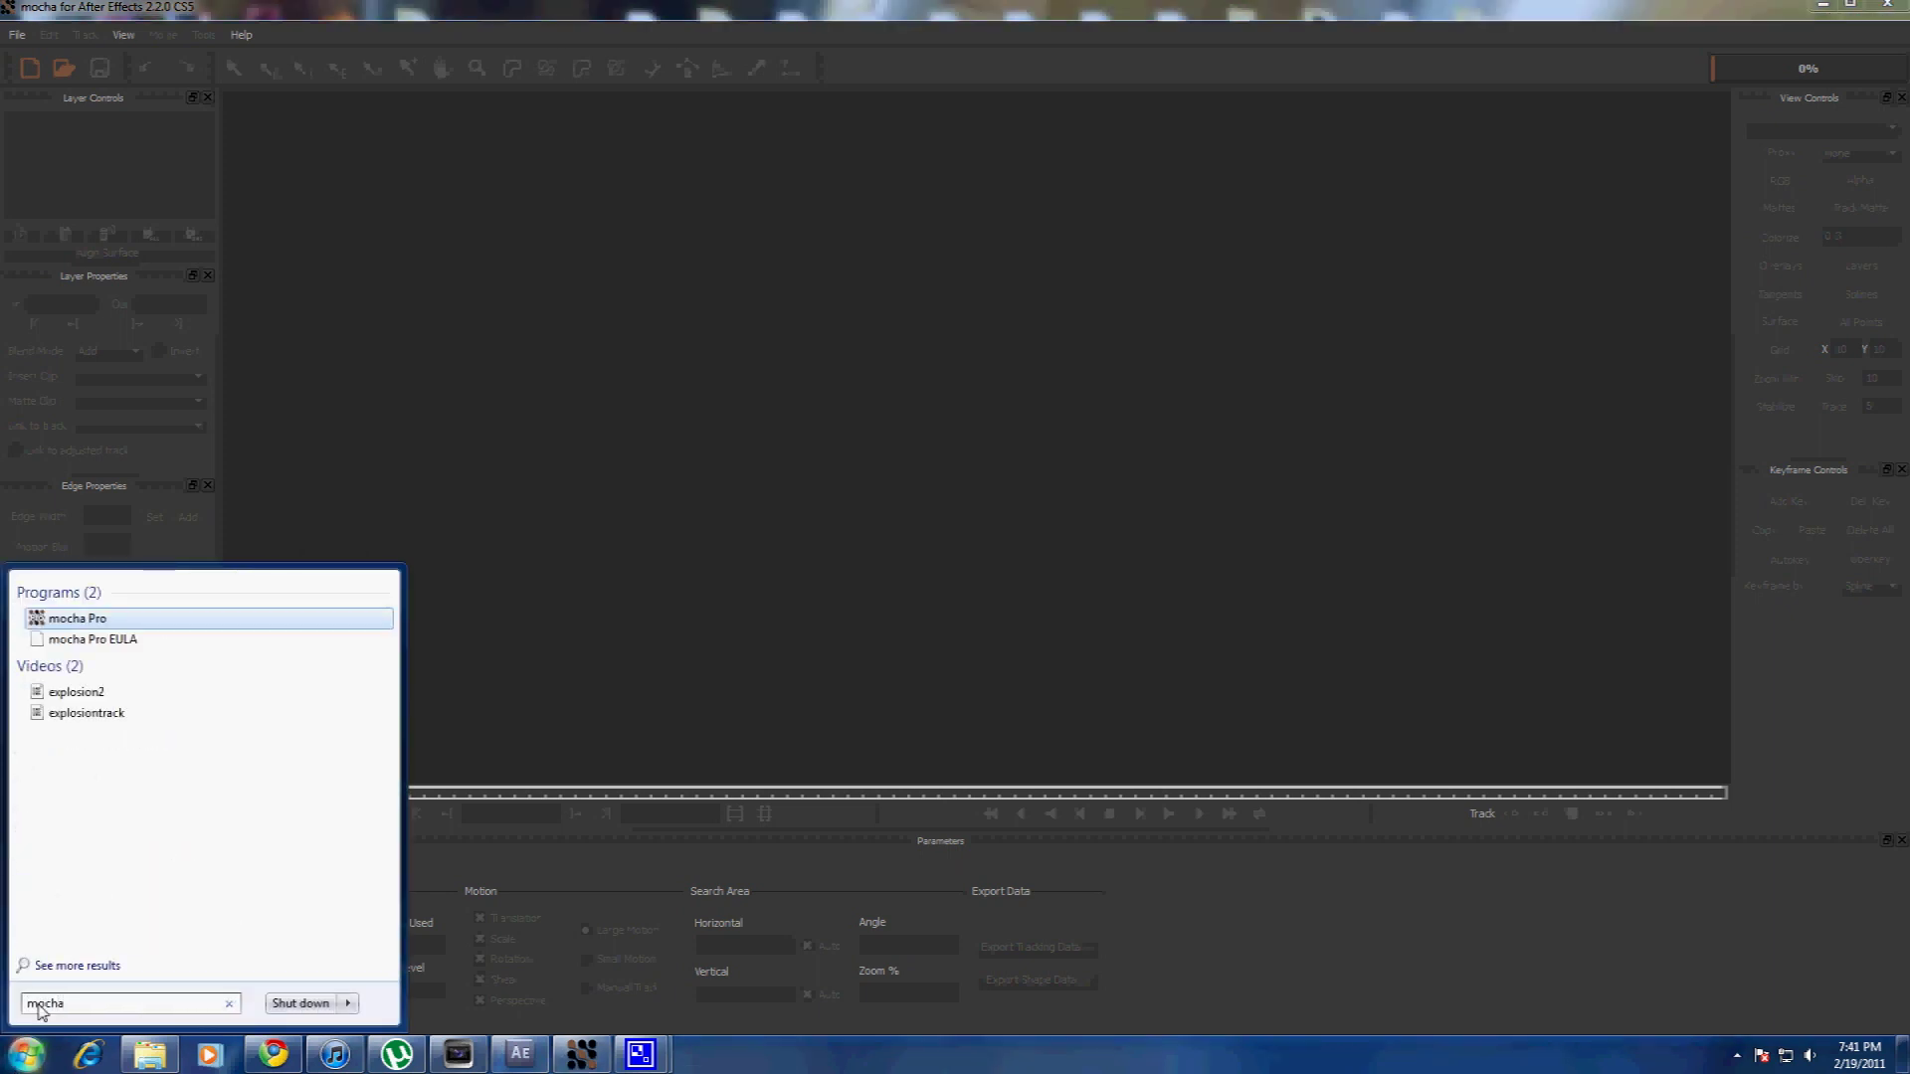
{"action": "left_click", "coordinate": [663, 8]}
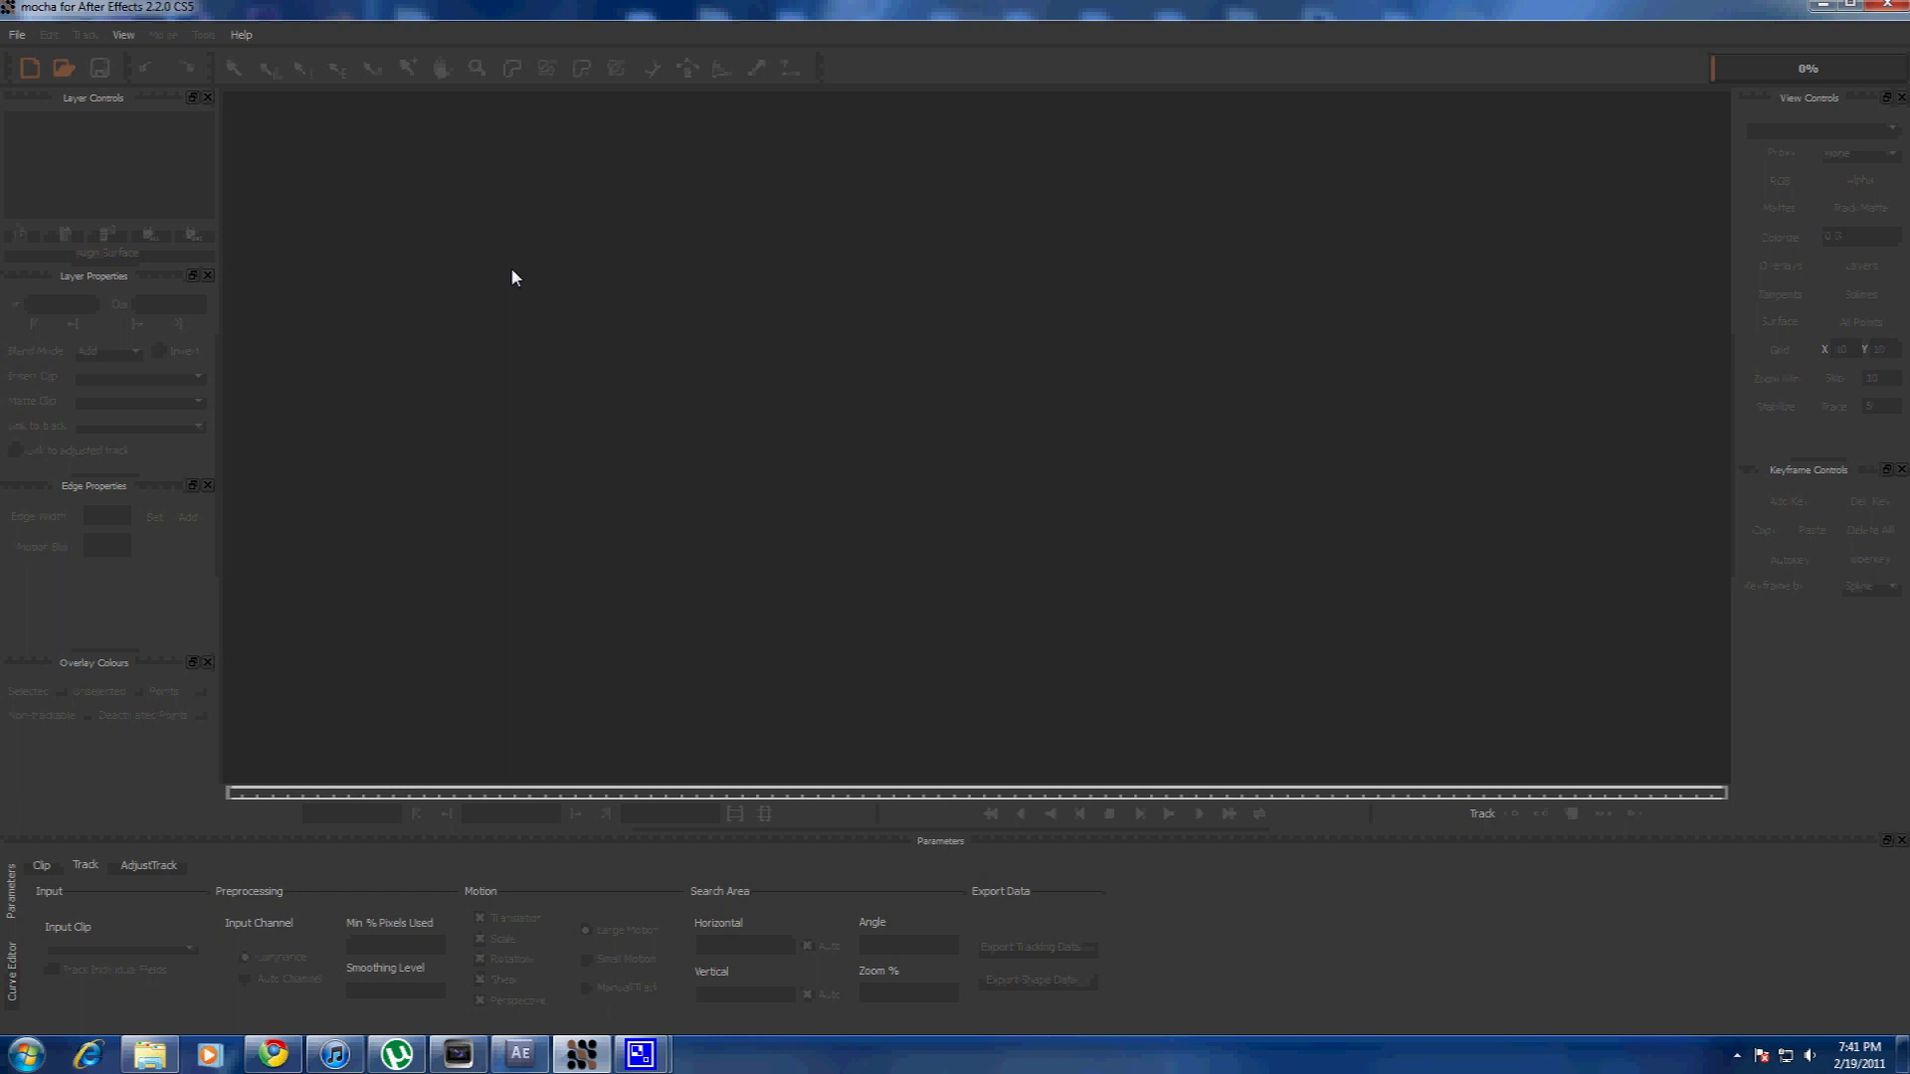
Create a new mocha project from the Clip 784_00000 image in the gh folder, keeping the offered project settings.
{"action": "left_click", "coordinate": [29, 68]}
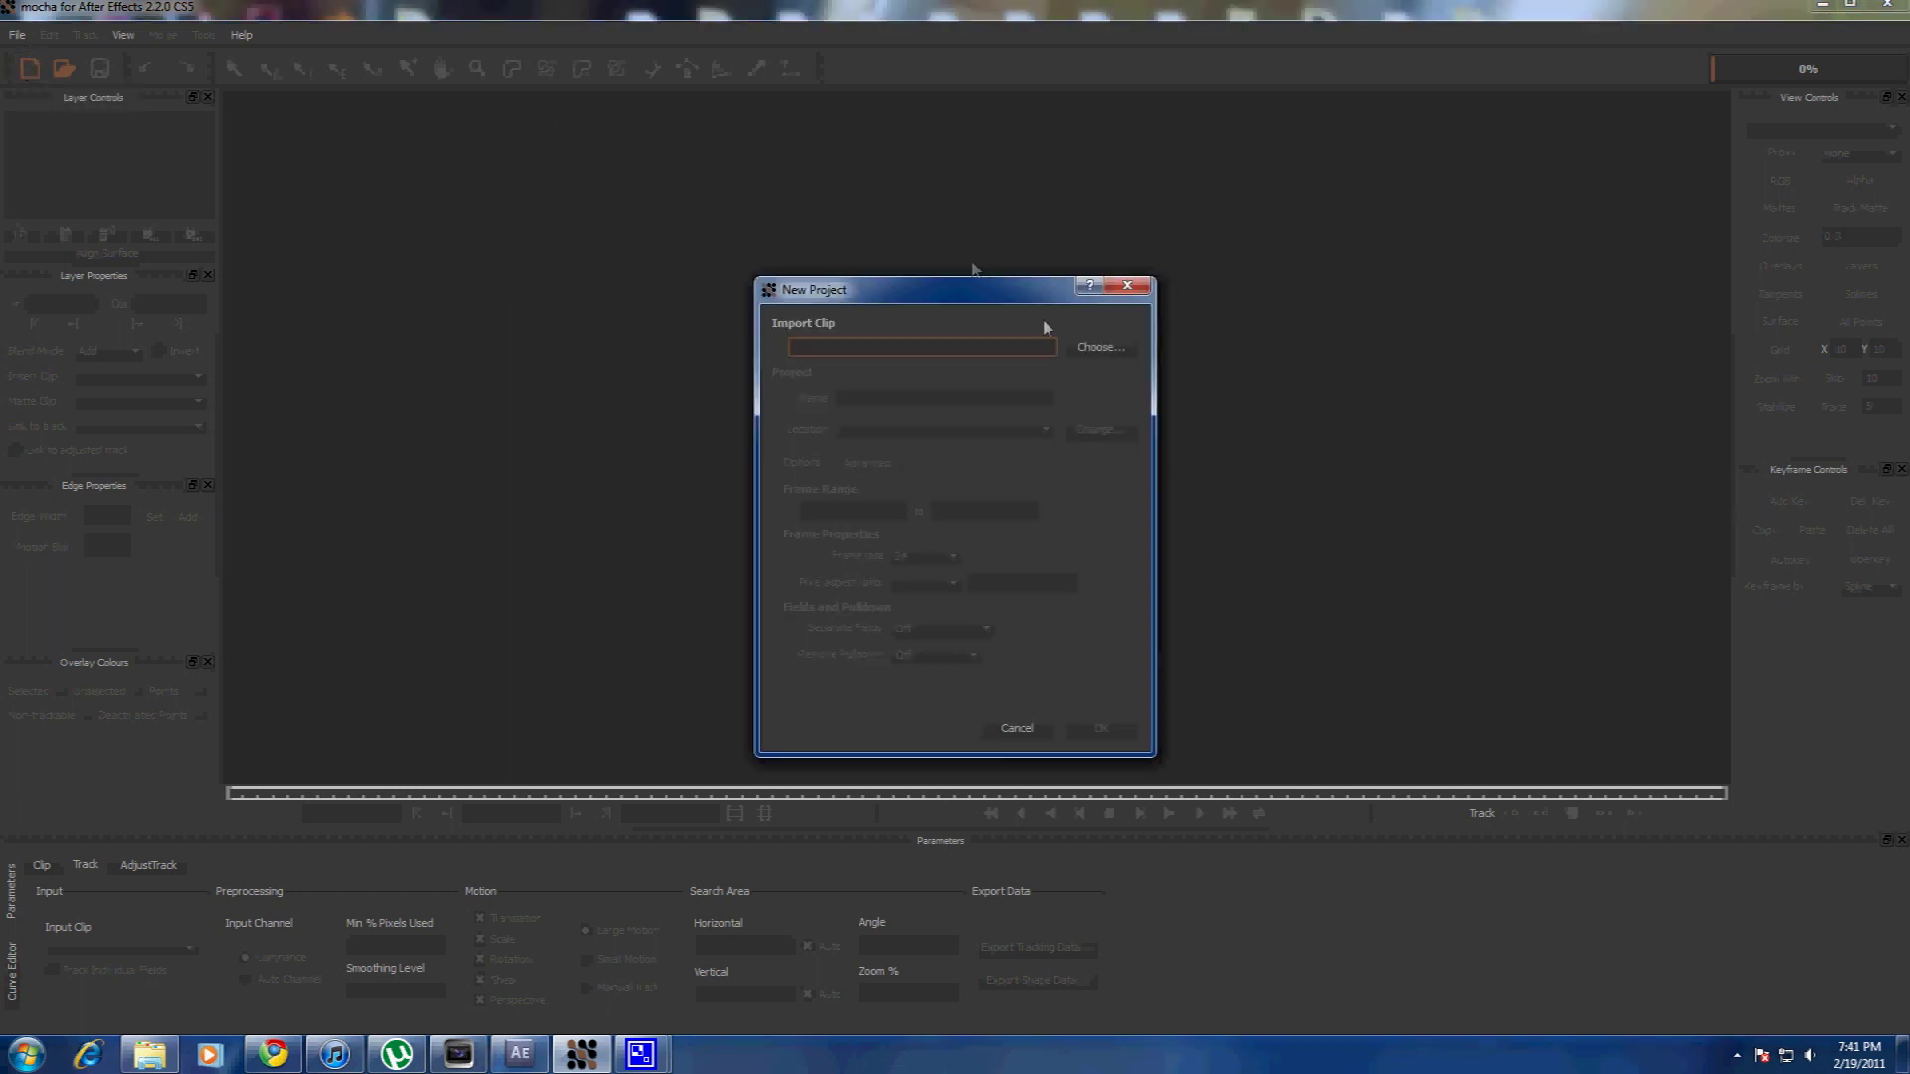
{"action": "left_click", "coordinate": [1082, 354]}
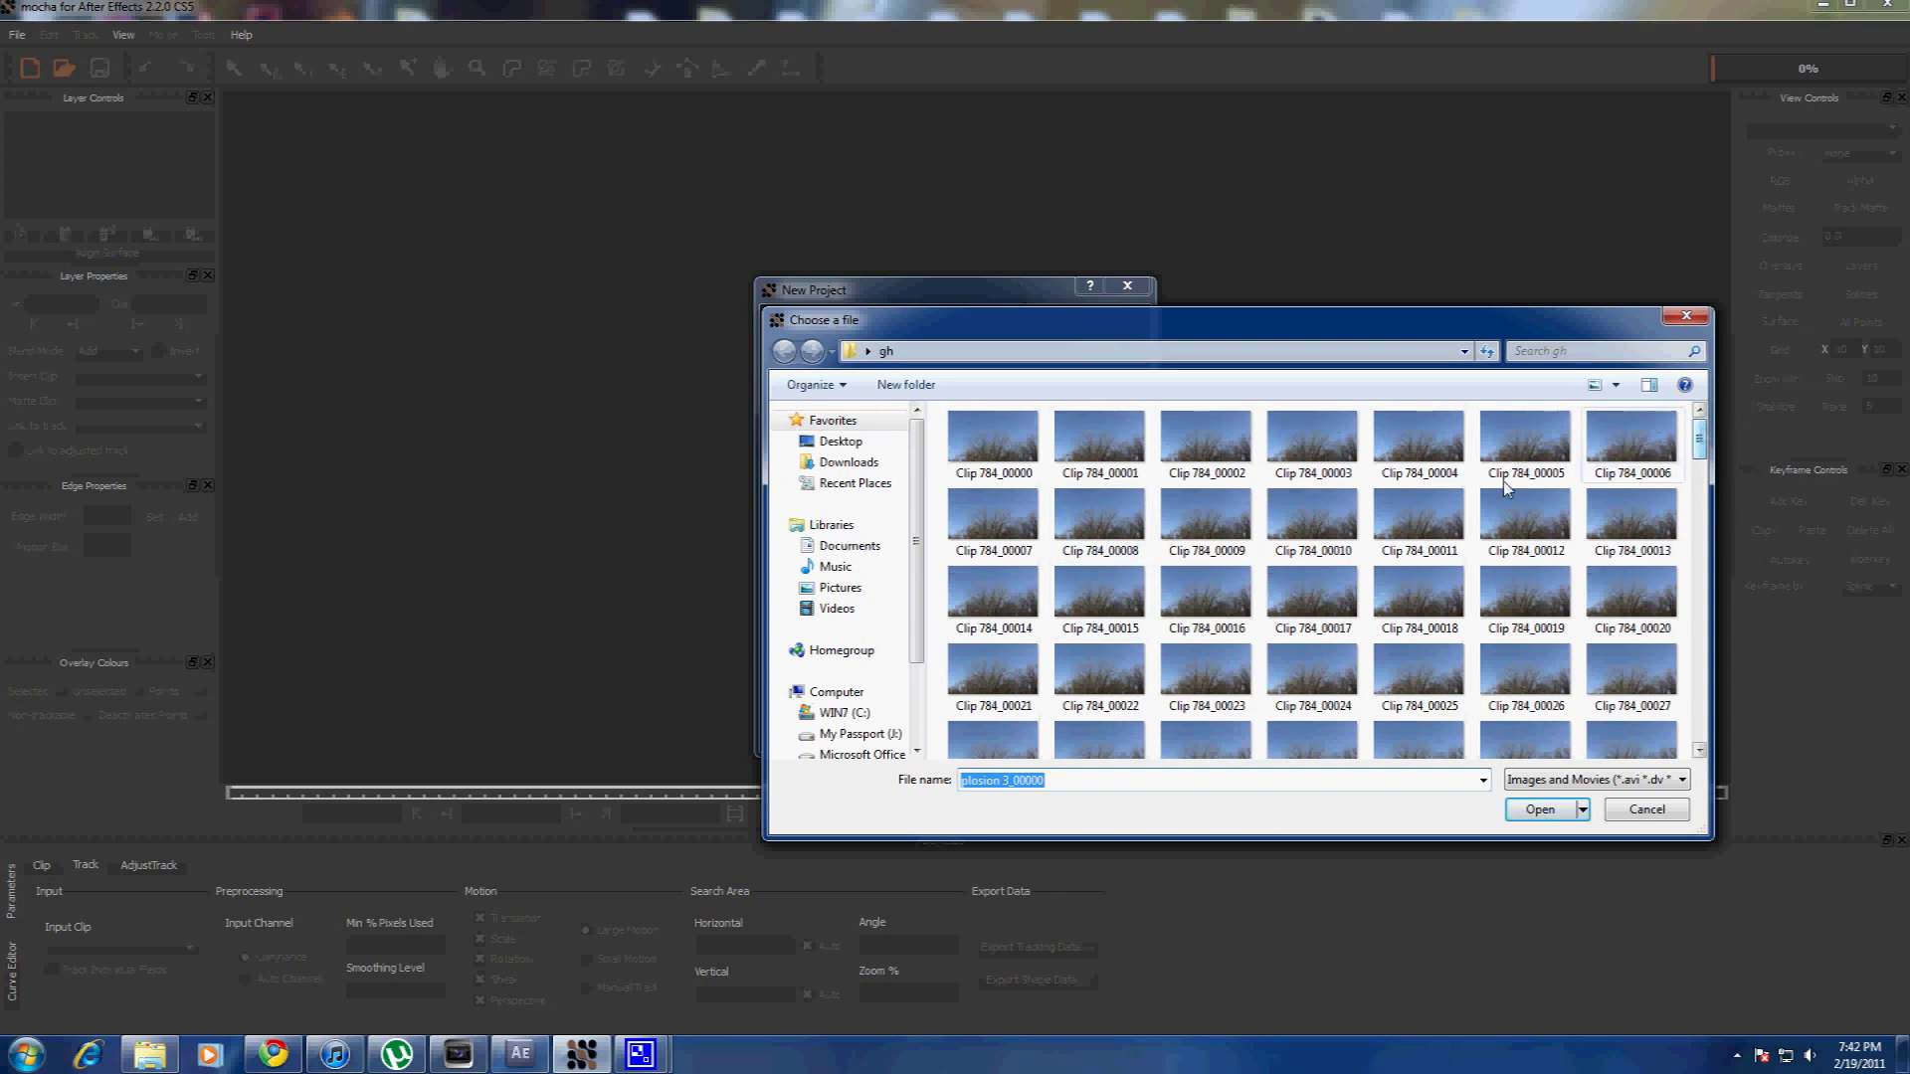
{"action": "left_click", "coordinate": [1028, 437]}
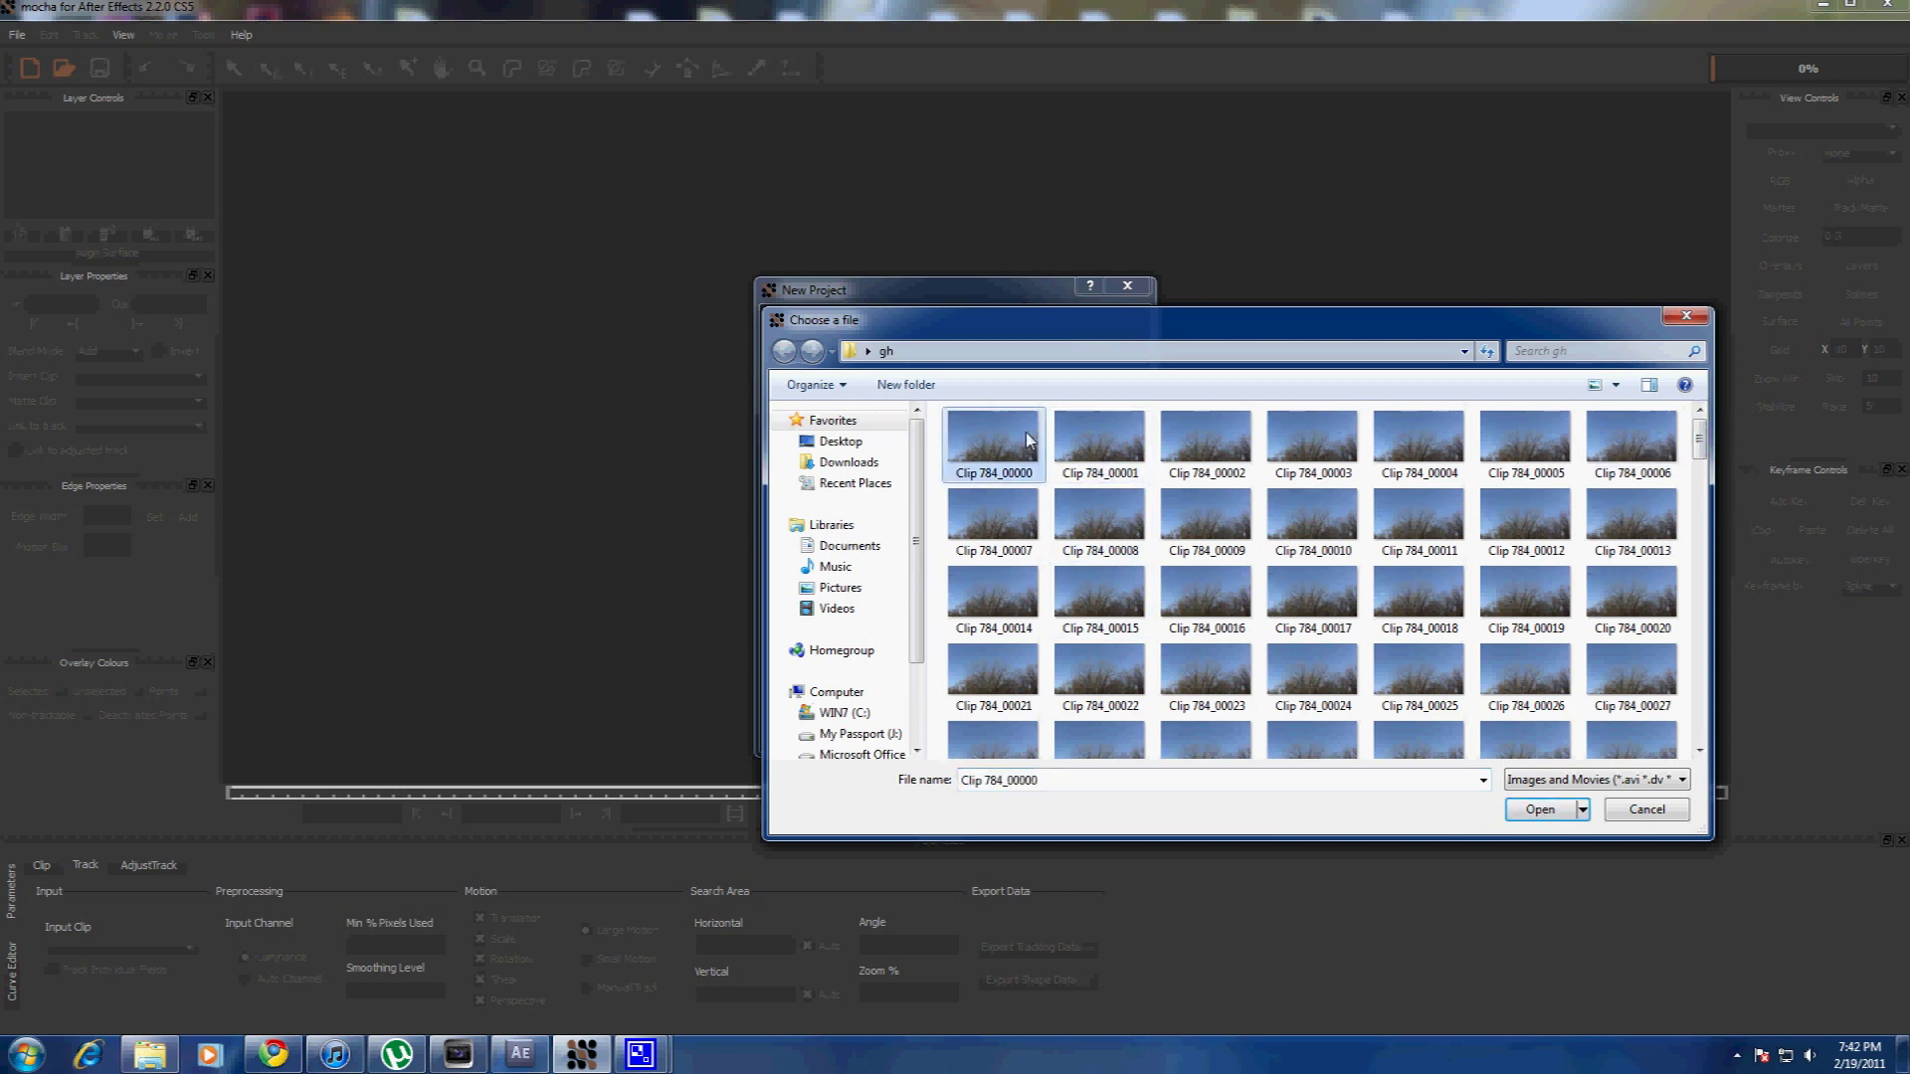
{"action": "left_click", "coordinate": [1549, 814]}
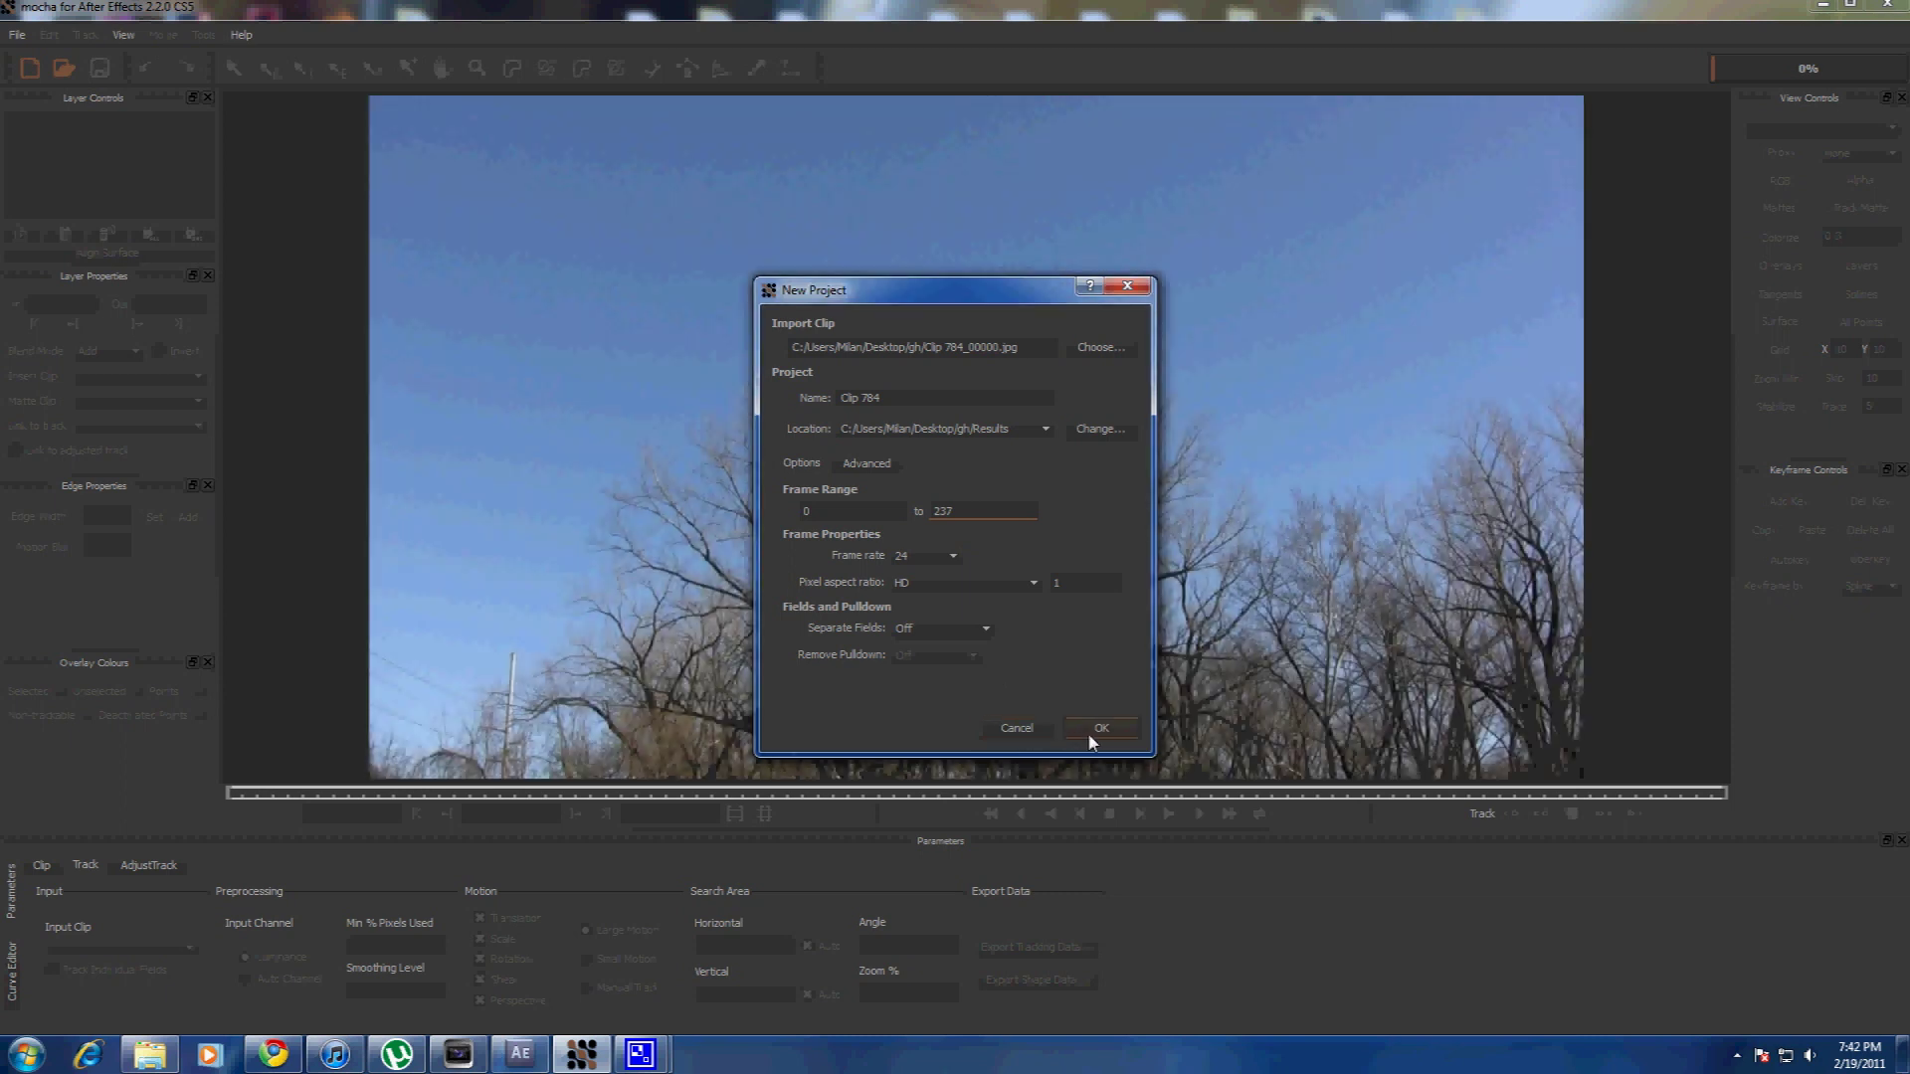
{"action": "left_click", "coordinate": [1099, 729]}
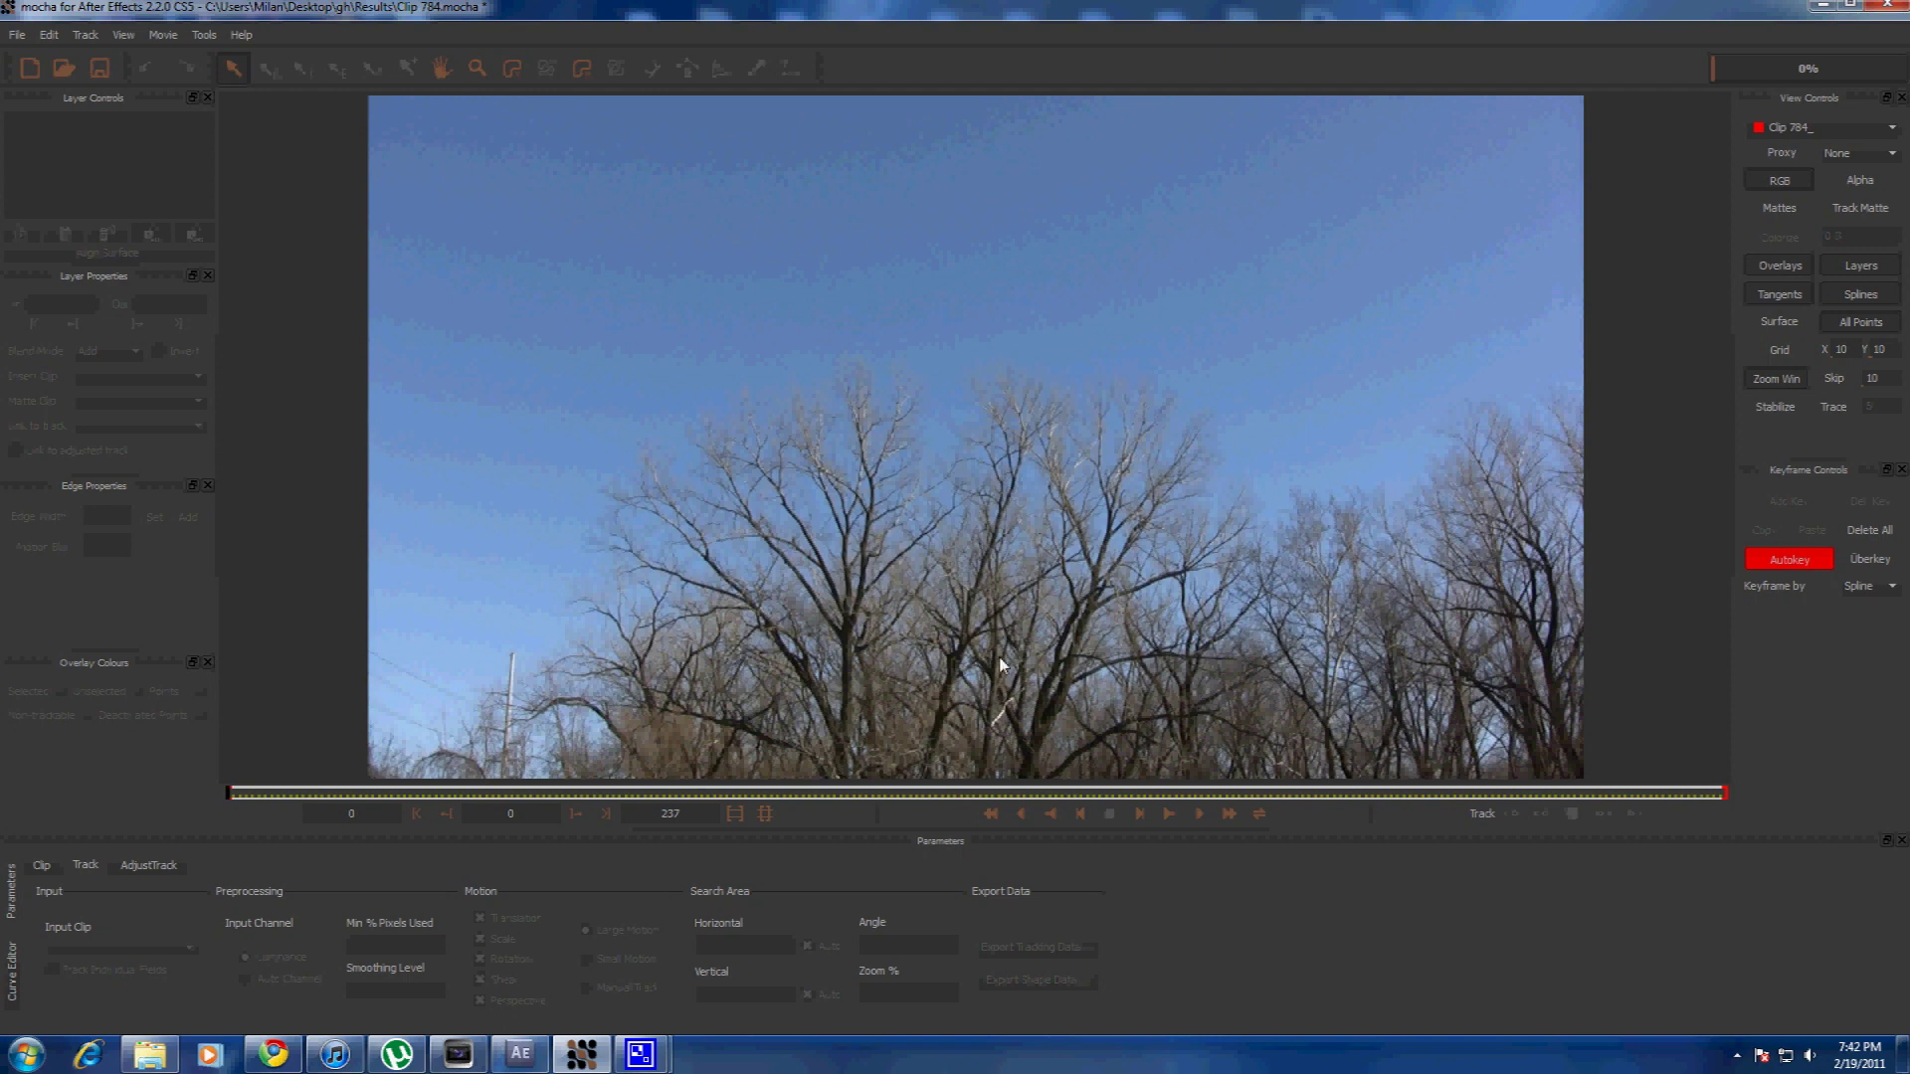
Check the clip's motion, draw a wide closed X-Spline around the lower tree branches on frame 0, and track it forward to frame 237.
{"action": "left_click", "coordinate": [512, 70]}
{"action": "left_click", "coordinate": [515, 70]}
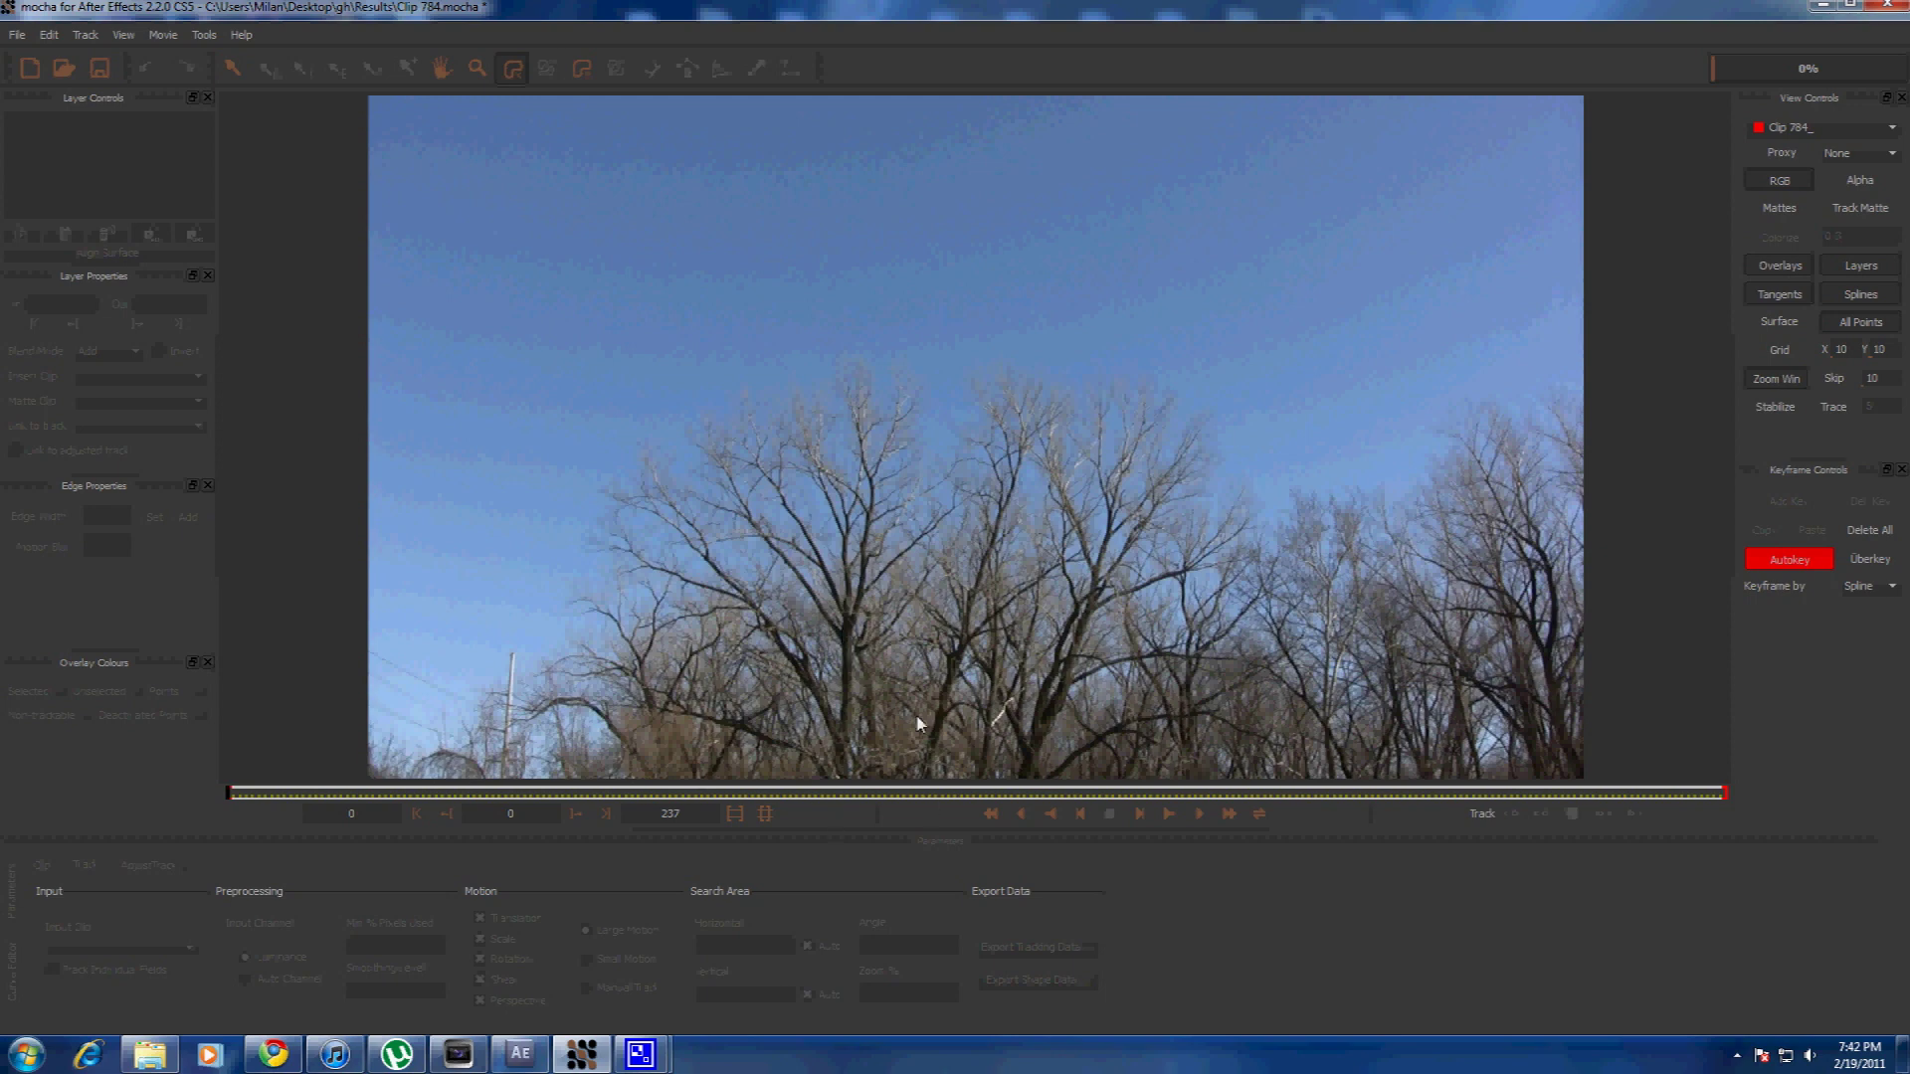
{"action": "left_click_drag", "start_coordinate": [239, 793], "coordinate": [1126, 793]}
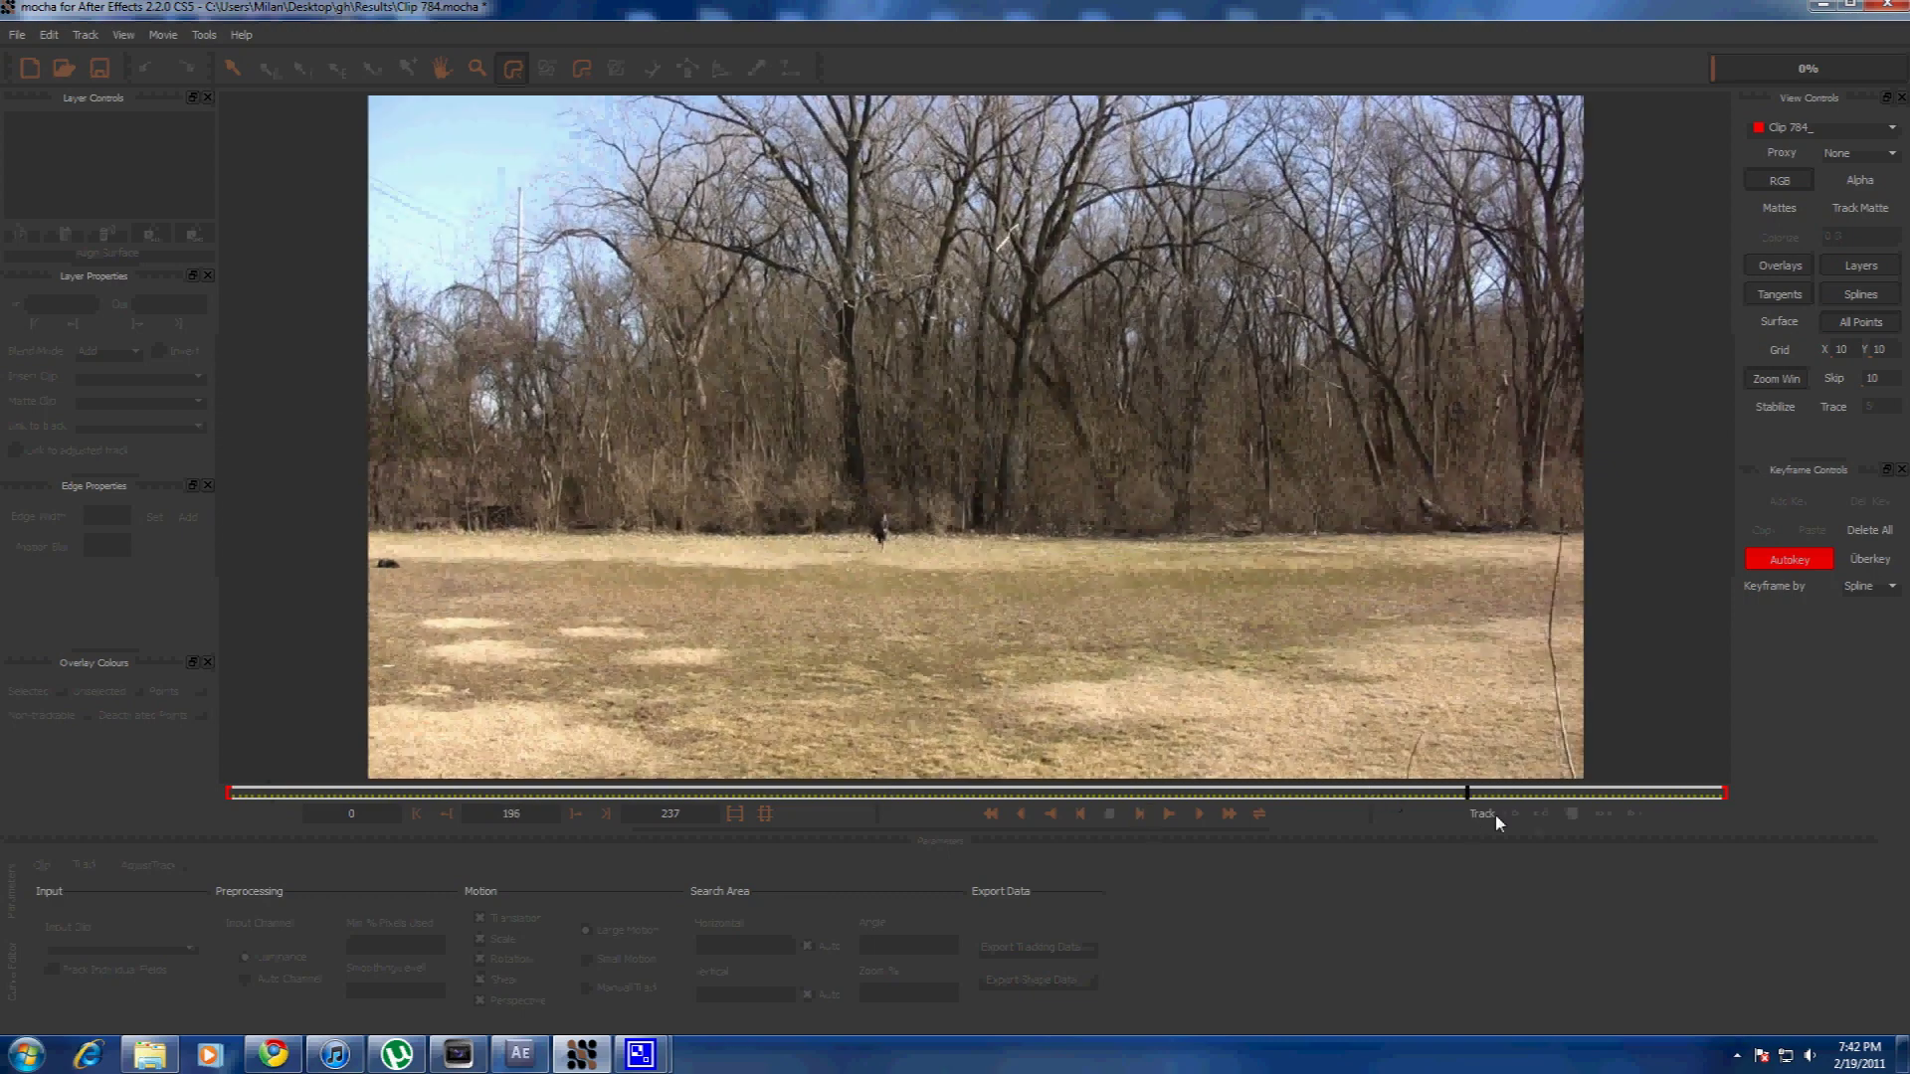
{"action": "left_click_drag", "start_coordinate": [428, 793], "coordinate": [231, 799]}
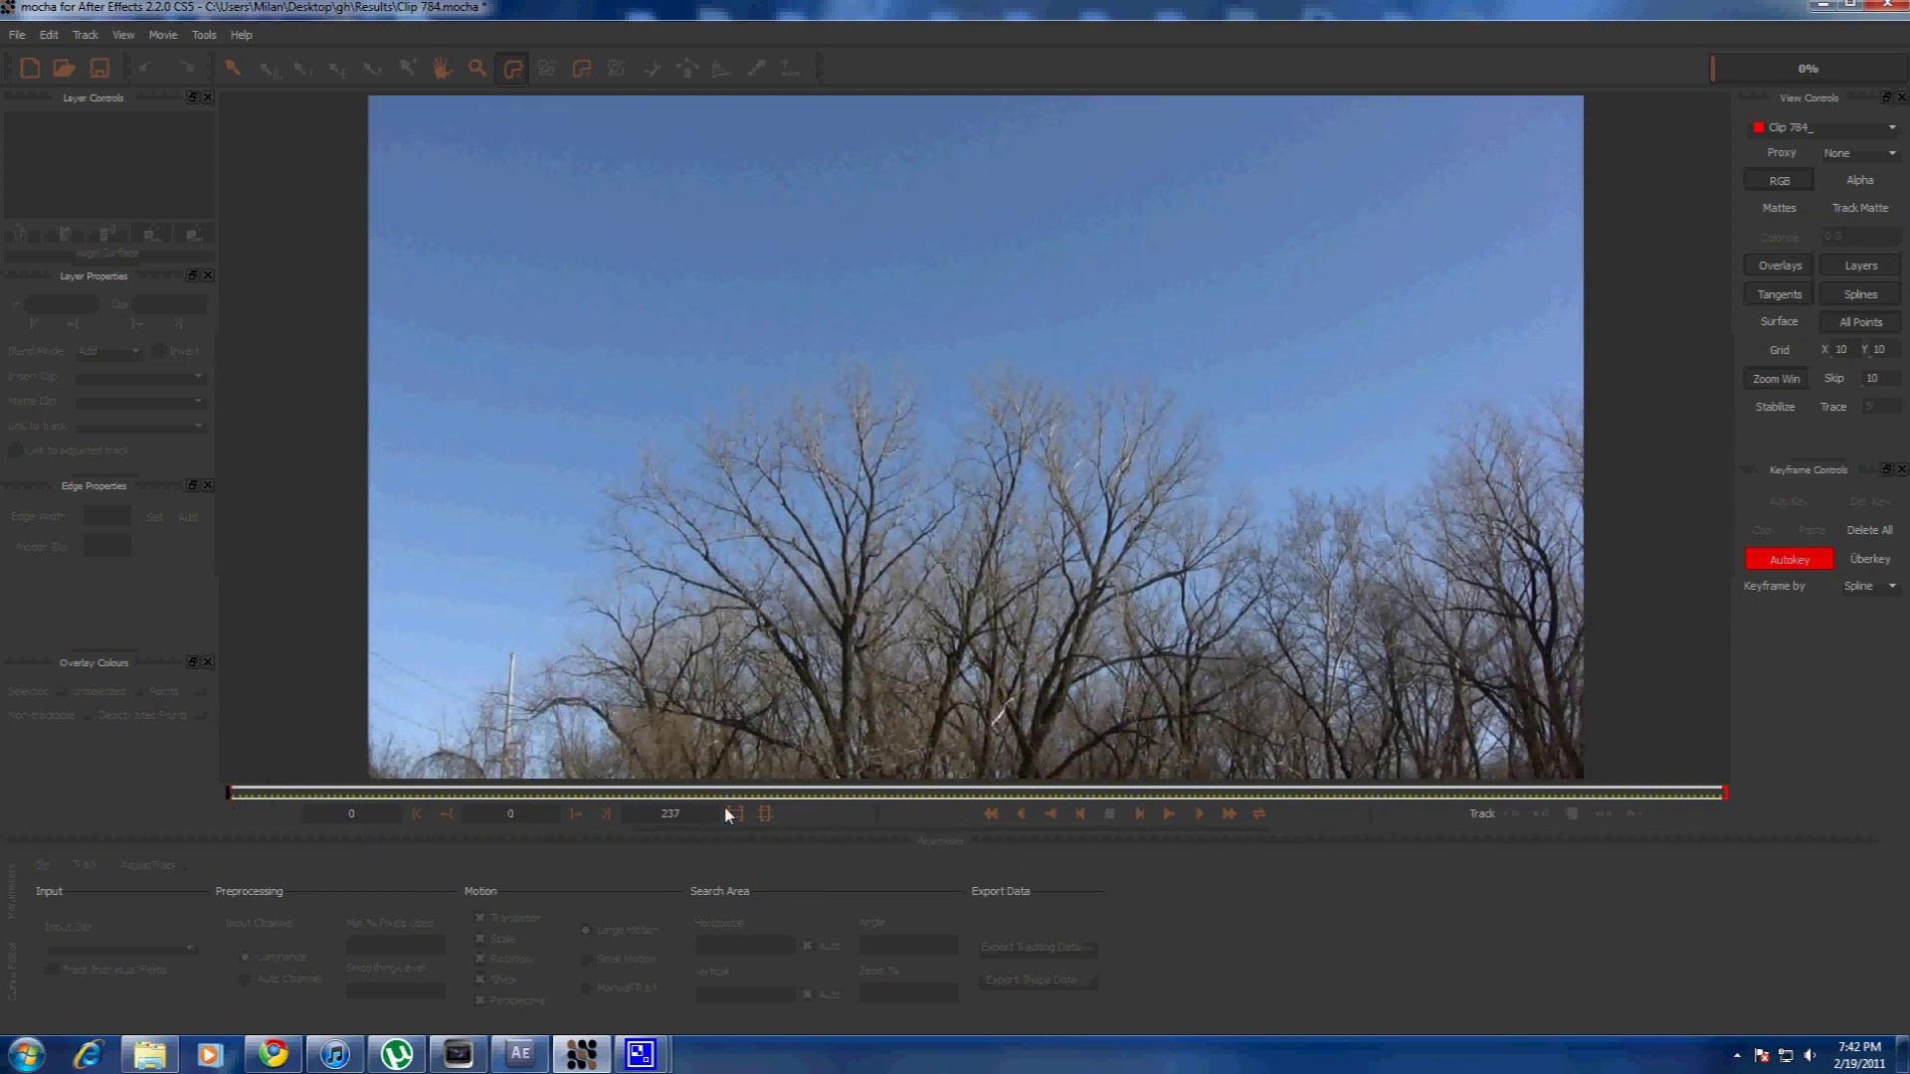
{"action": "left_click", "coordinate": [840, 727]}
{"action": "left_click", "coordinate": [745, 727]}
{"action": "left_click", "coordinate": [655, 706]}
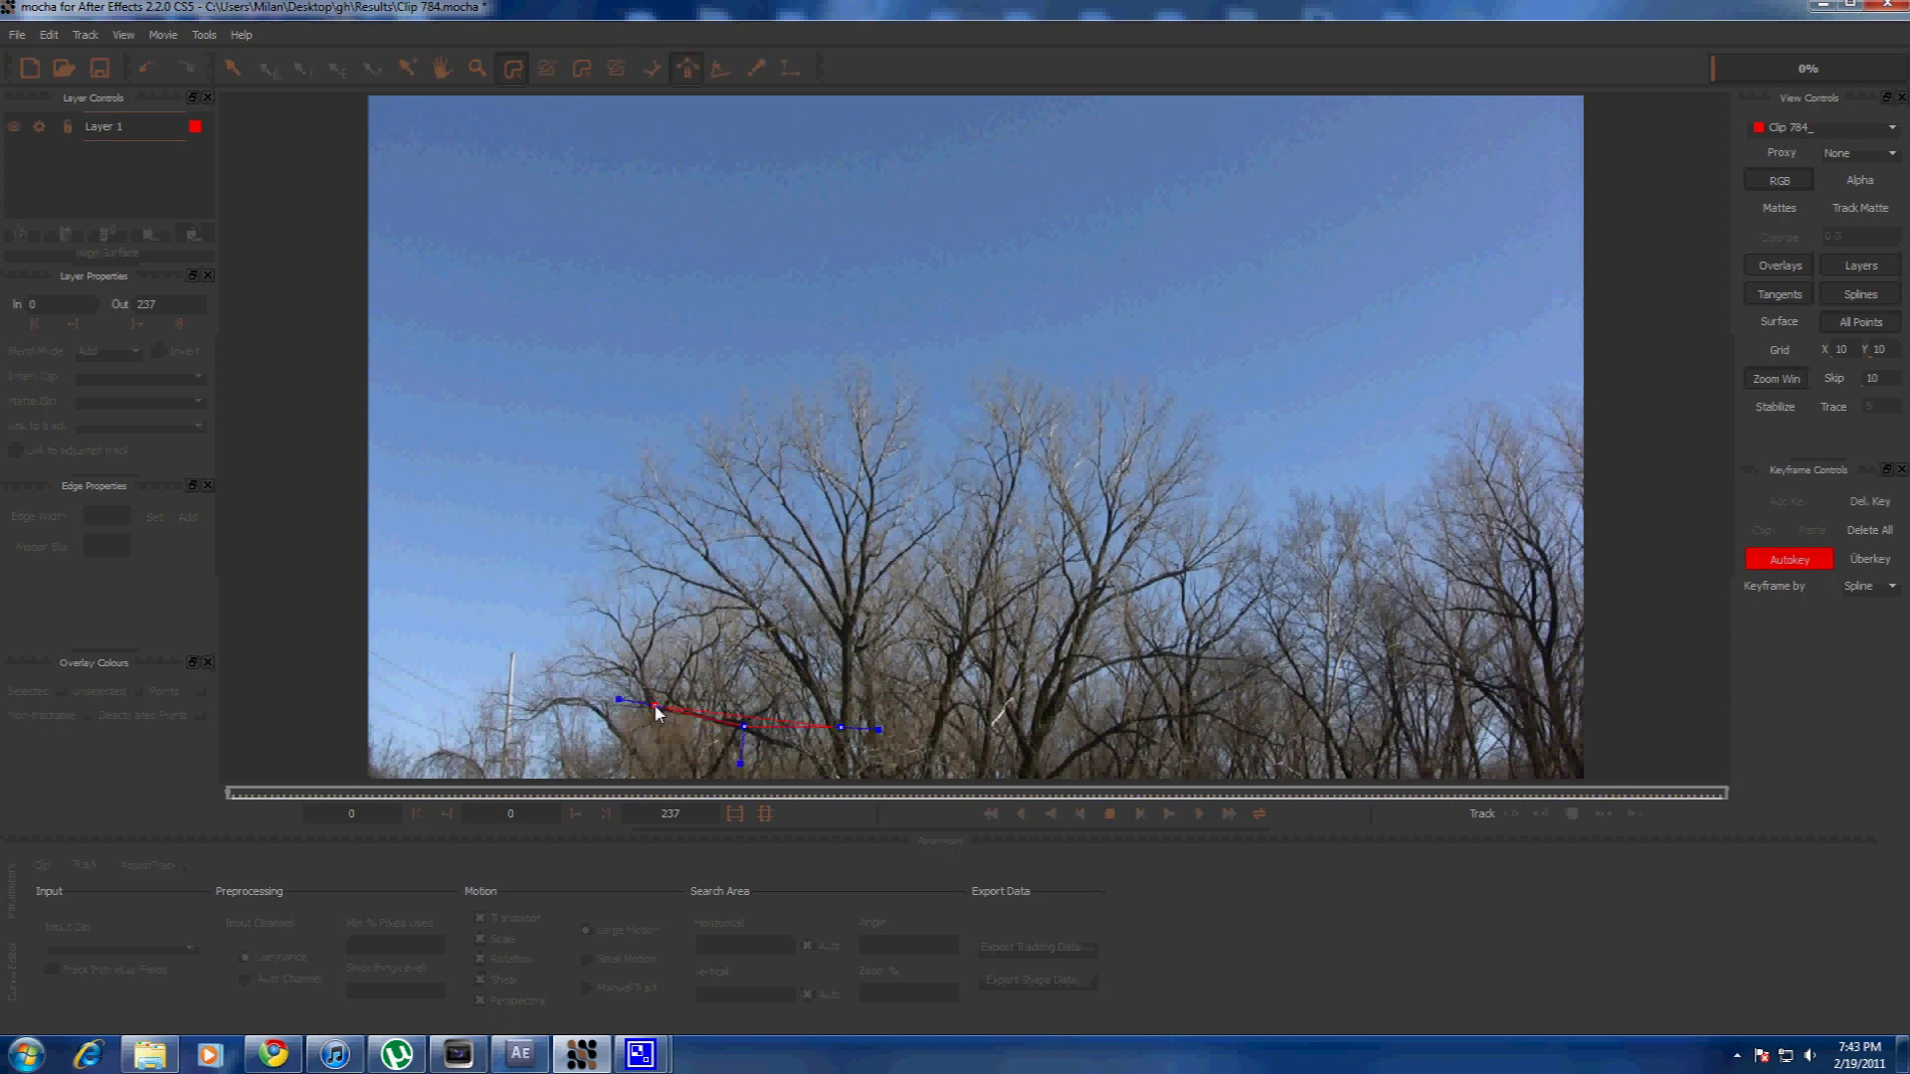
{"action": "left_click", "coordinate": [850, 632]}
{"action": "left_click", "coordinate": [953, 659]}
{"action": "left_click", "coordinate": [1041, 713]}
{"action": "left_click_drag", "start_coordinate": [1045, 723], "coordinate": [1396, 718]}
{"action": "left_click", "coordinate": [1099, 739]}
{"action": "left_click_drag", "start_coordinate": [1099, 741], "coordinate": [1026, 745]}
{"action": "key", "text": "s"}
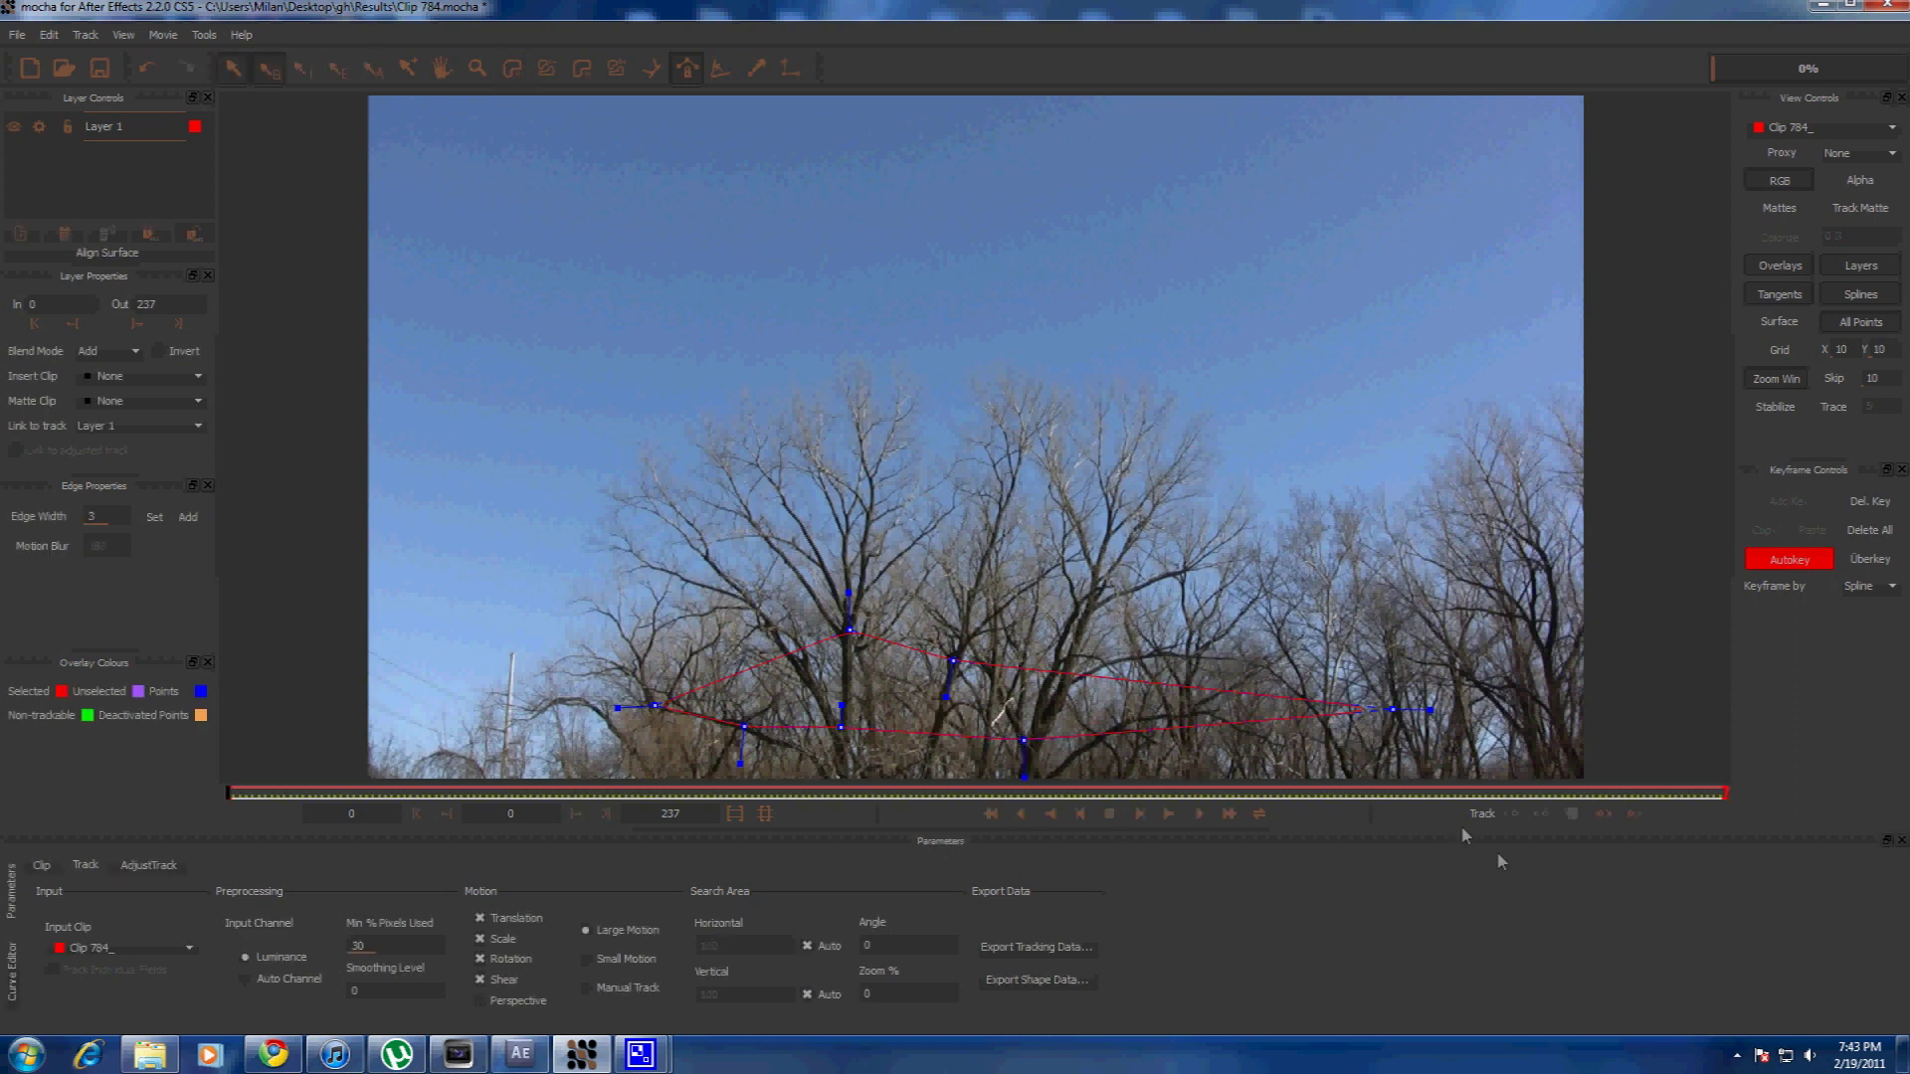
{"action": "left_click", "coordinate": [1633, 816]}
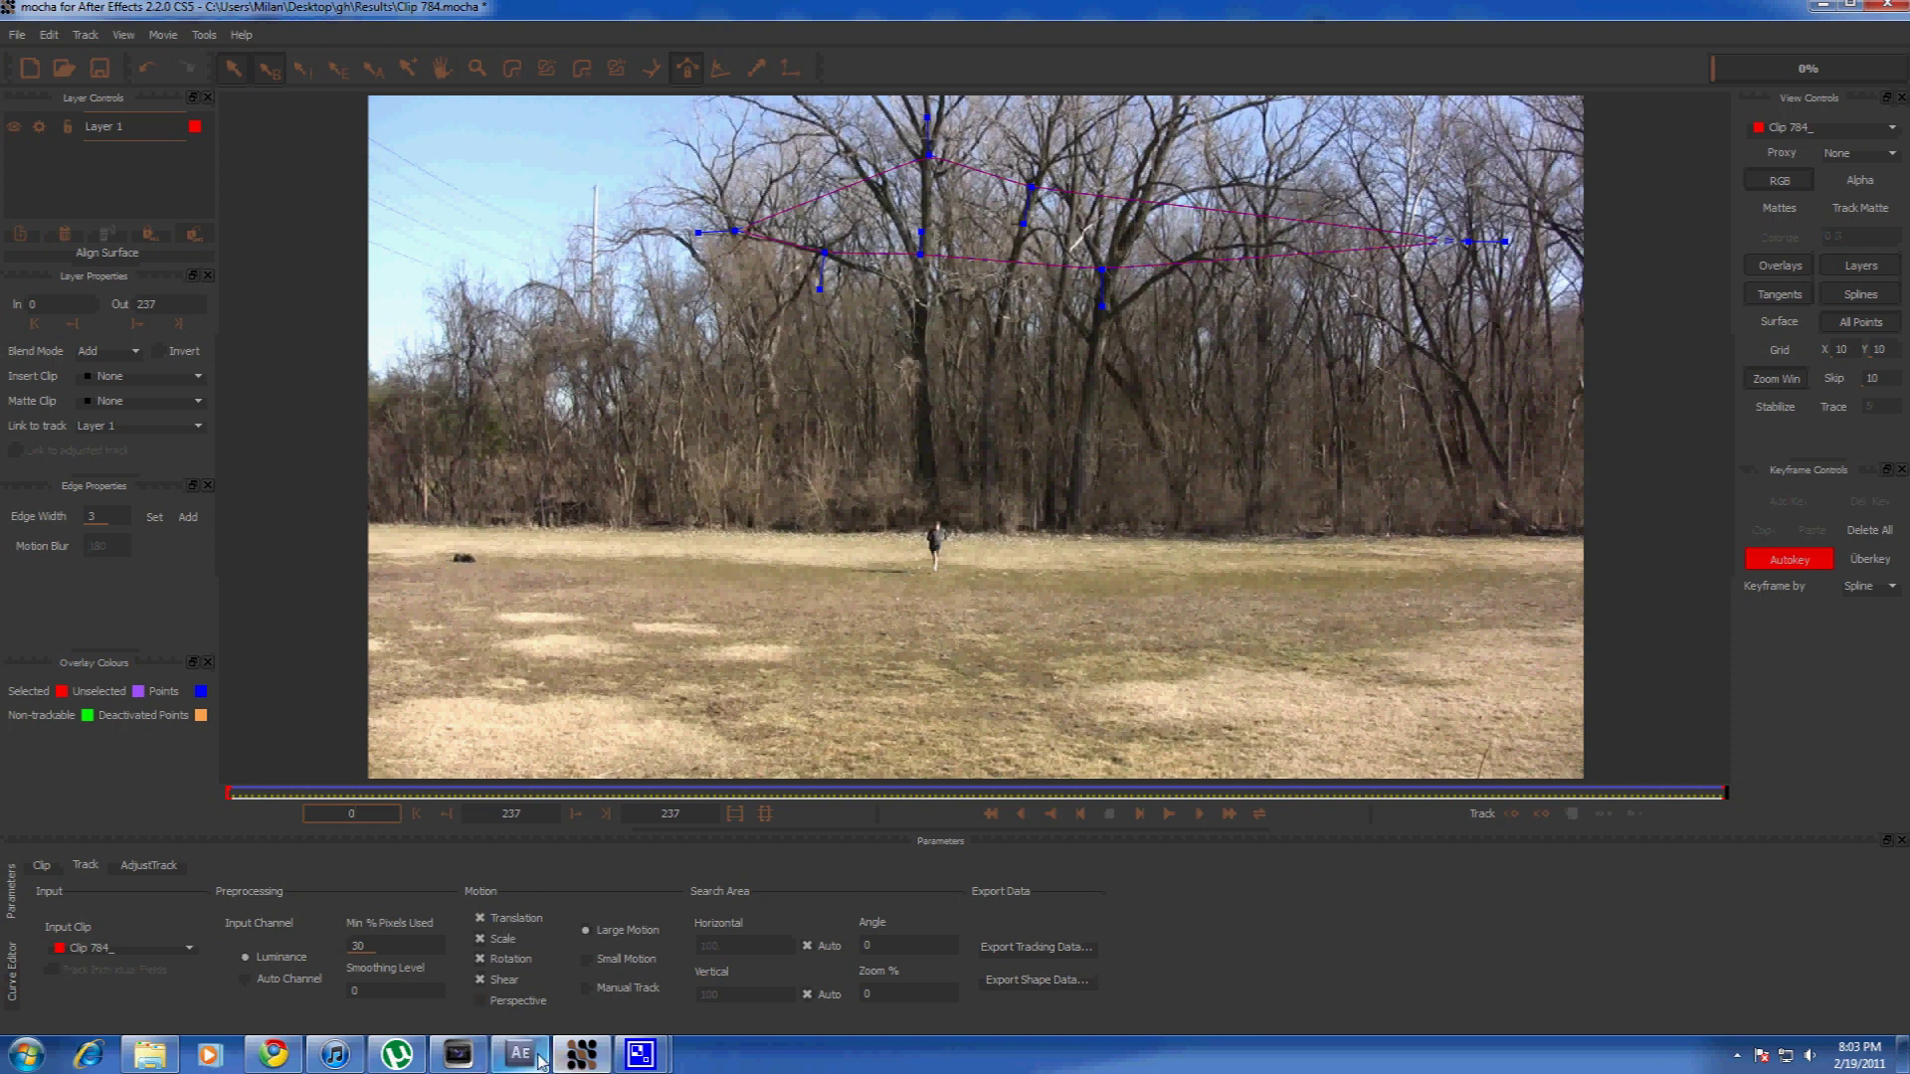
Switch to After Effects and add a null object layer to the Clip 784 composition.
{"action": "mouse_move", "coordinate": [540, 1061]}
{"action": "left_click", "coordinate": [763, 538]}
{"action": "mouse_move", "coordinate": [521, 1052]}
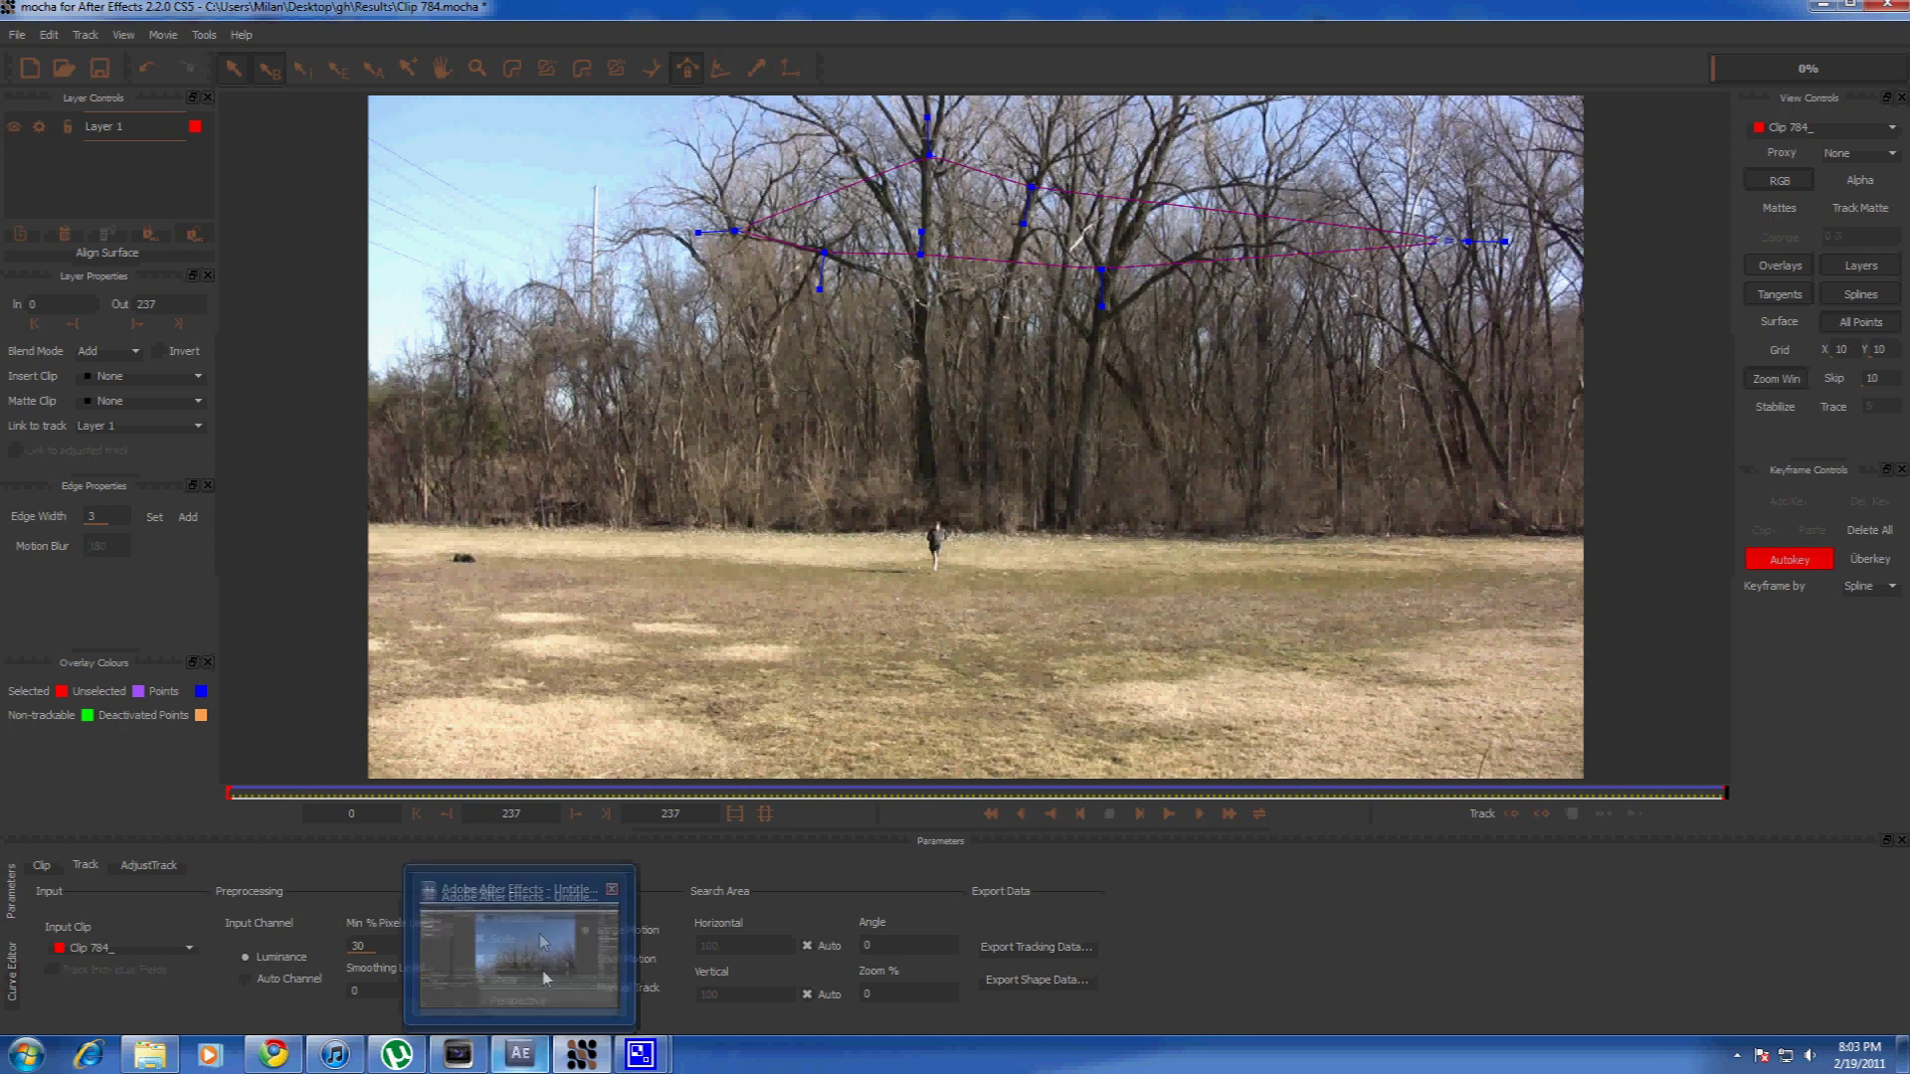
{"action": "left_click", "coordinate": [516, 1057]}
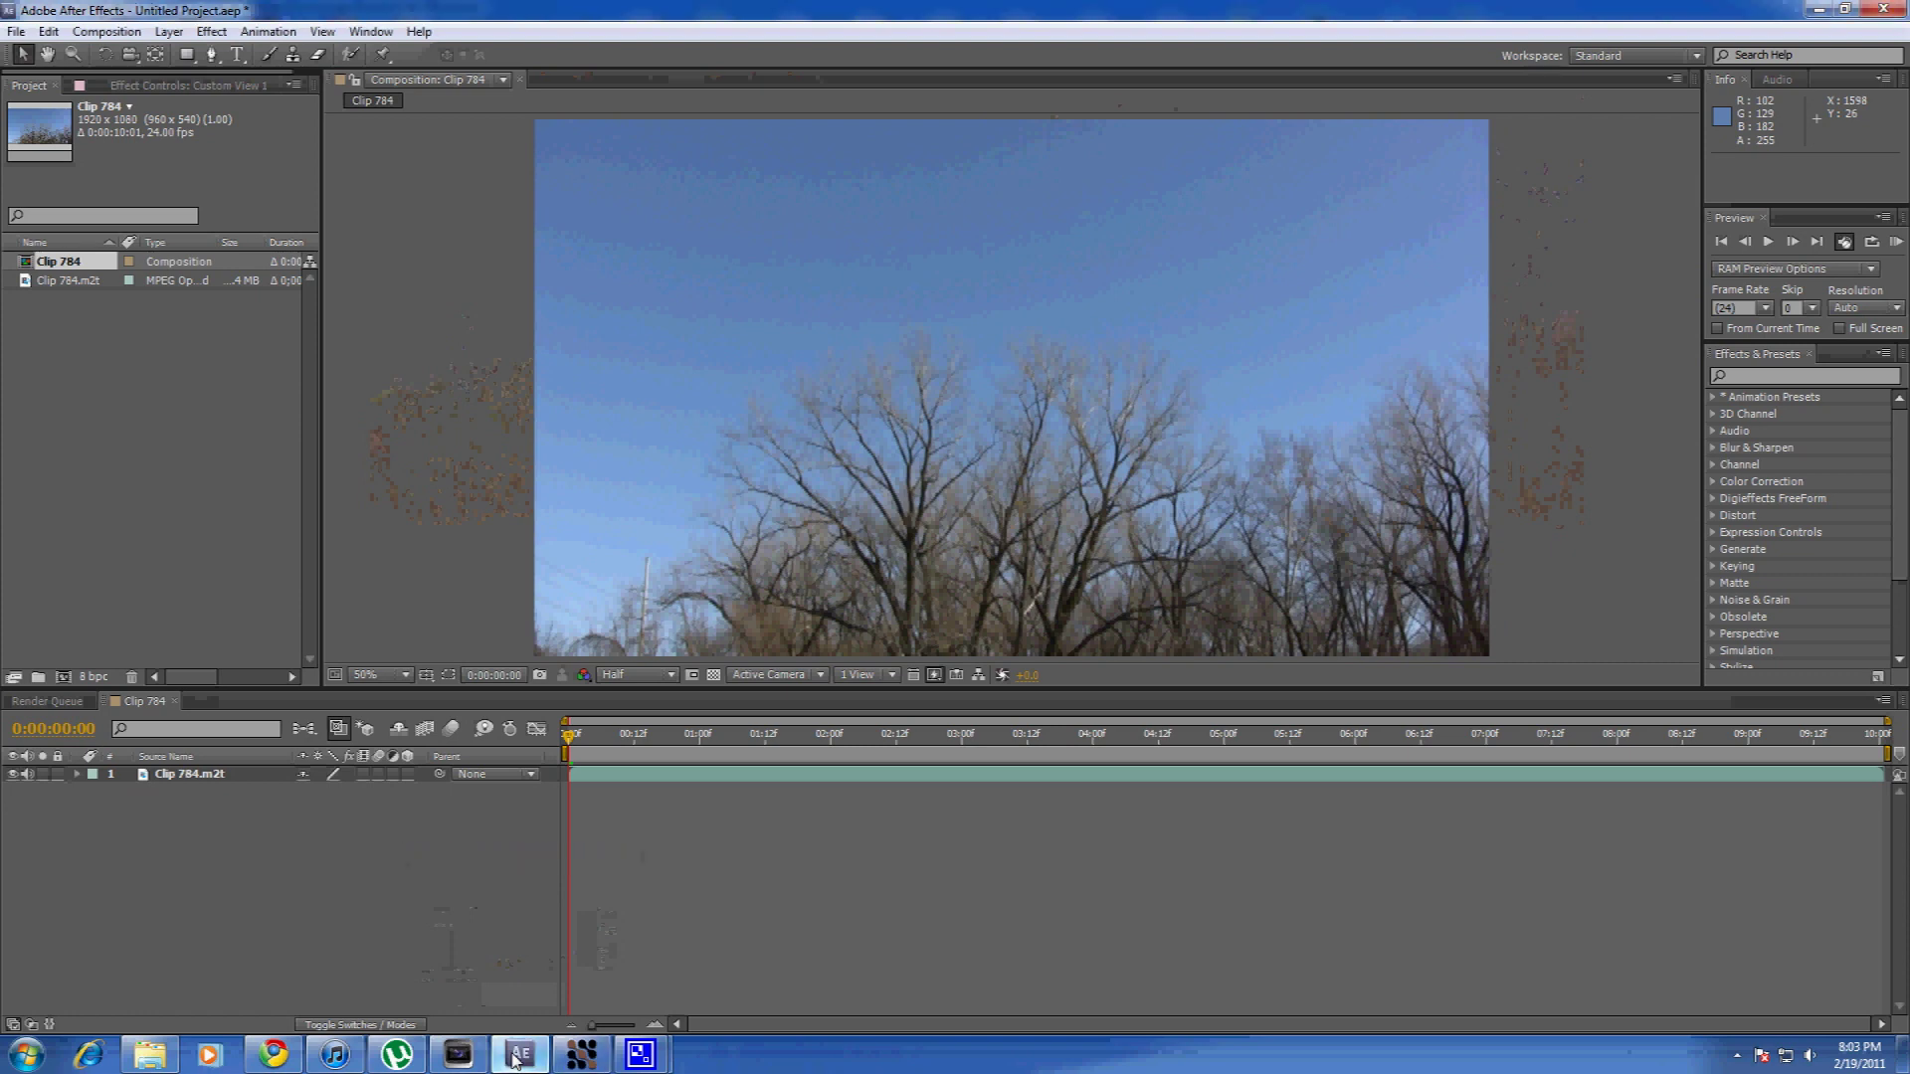
{"action": "left_click", "coordinate": [169, 32]}
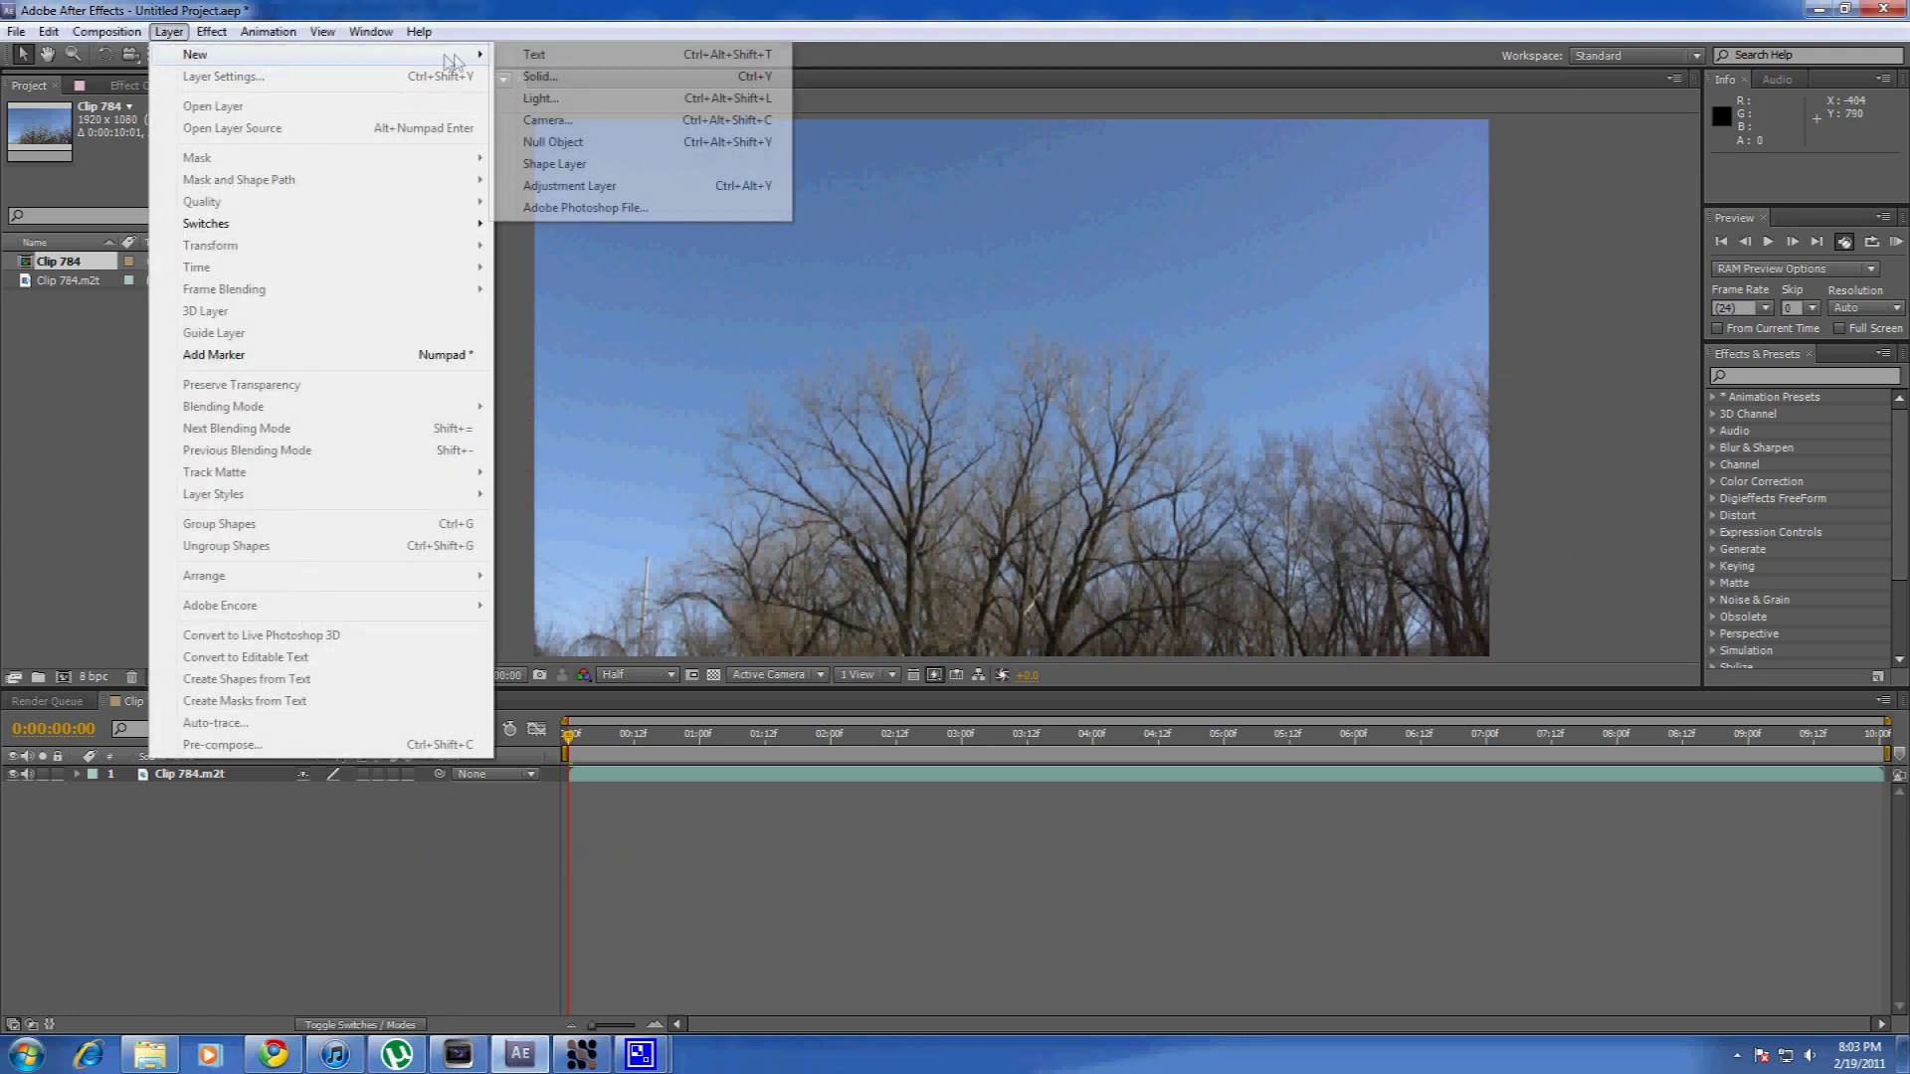
{"action": "mouse_move", "coordinate": [468, 55]}
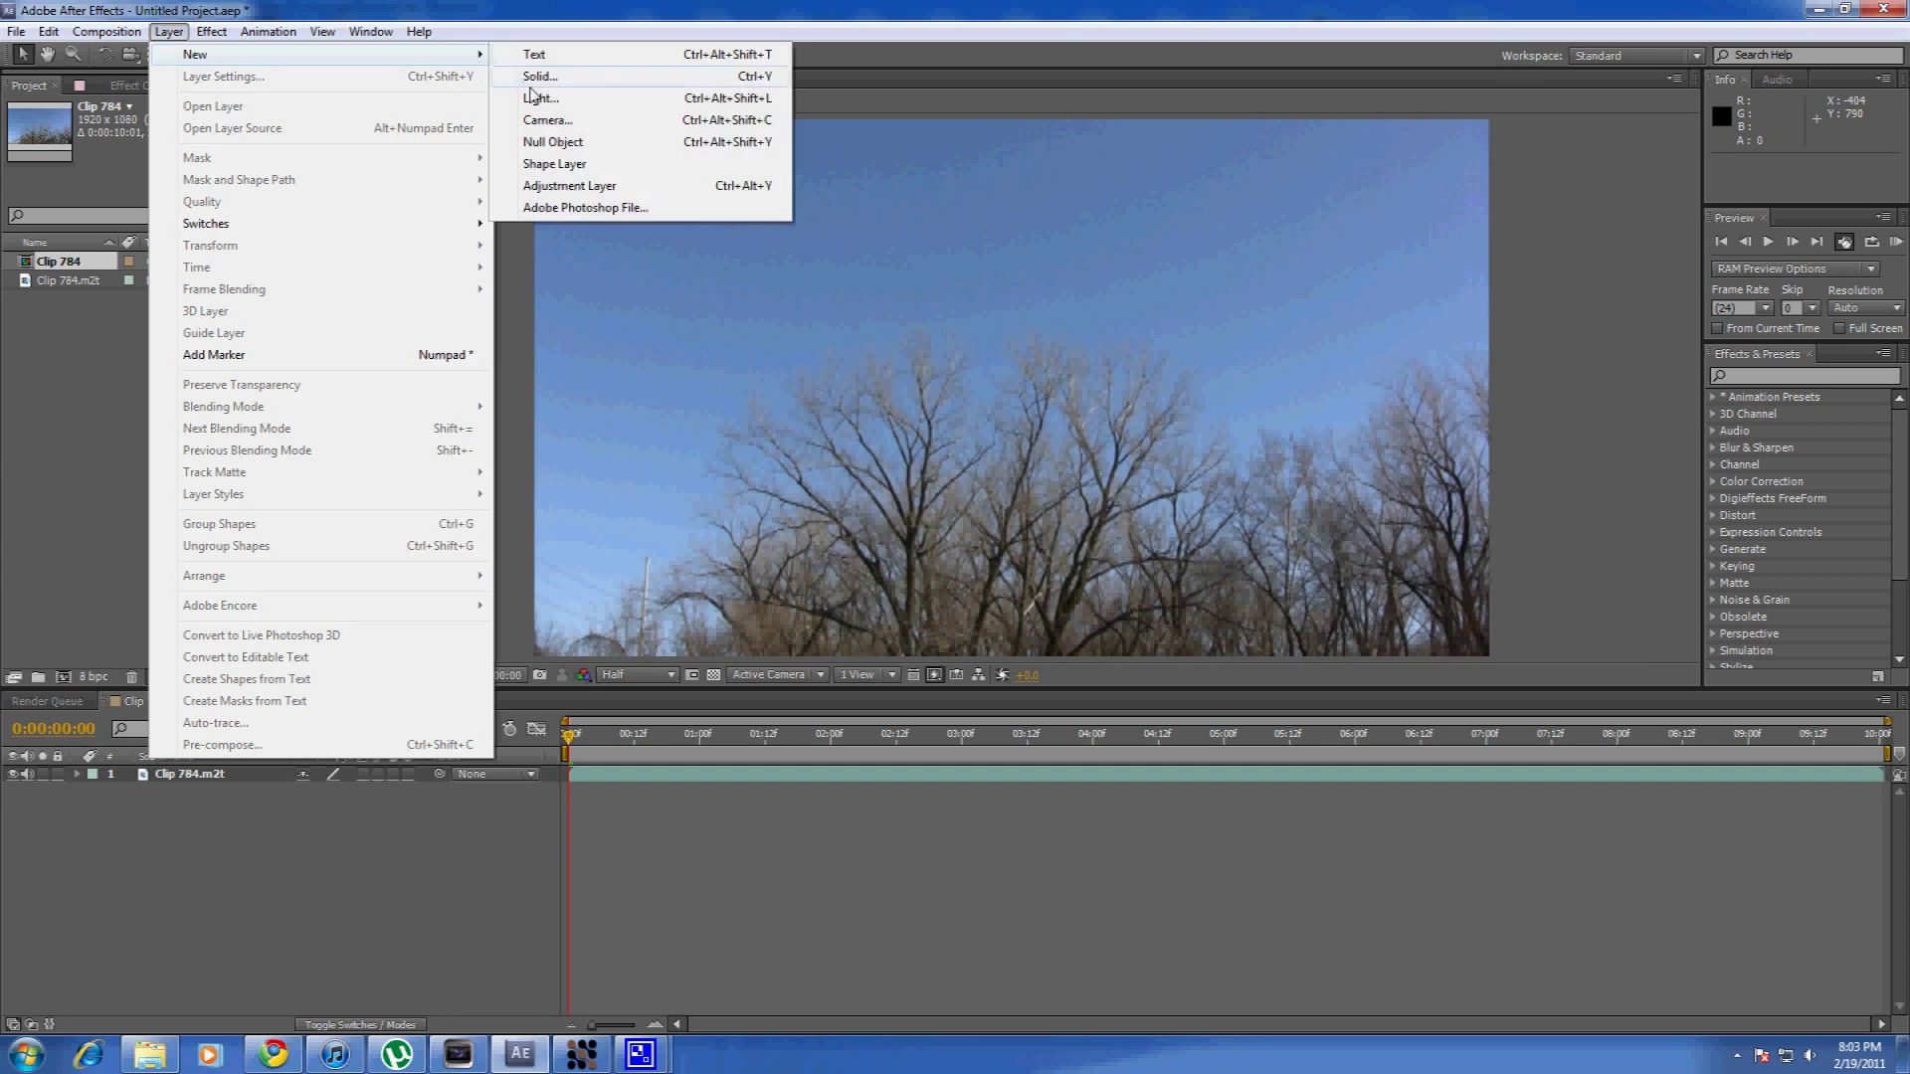
{"action": "left_click", "coordinate": [538, 144]}
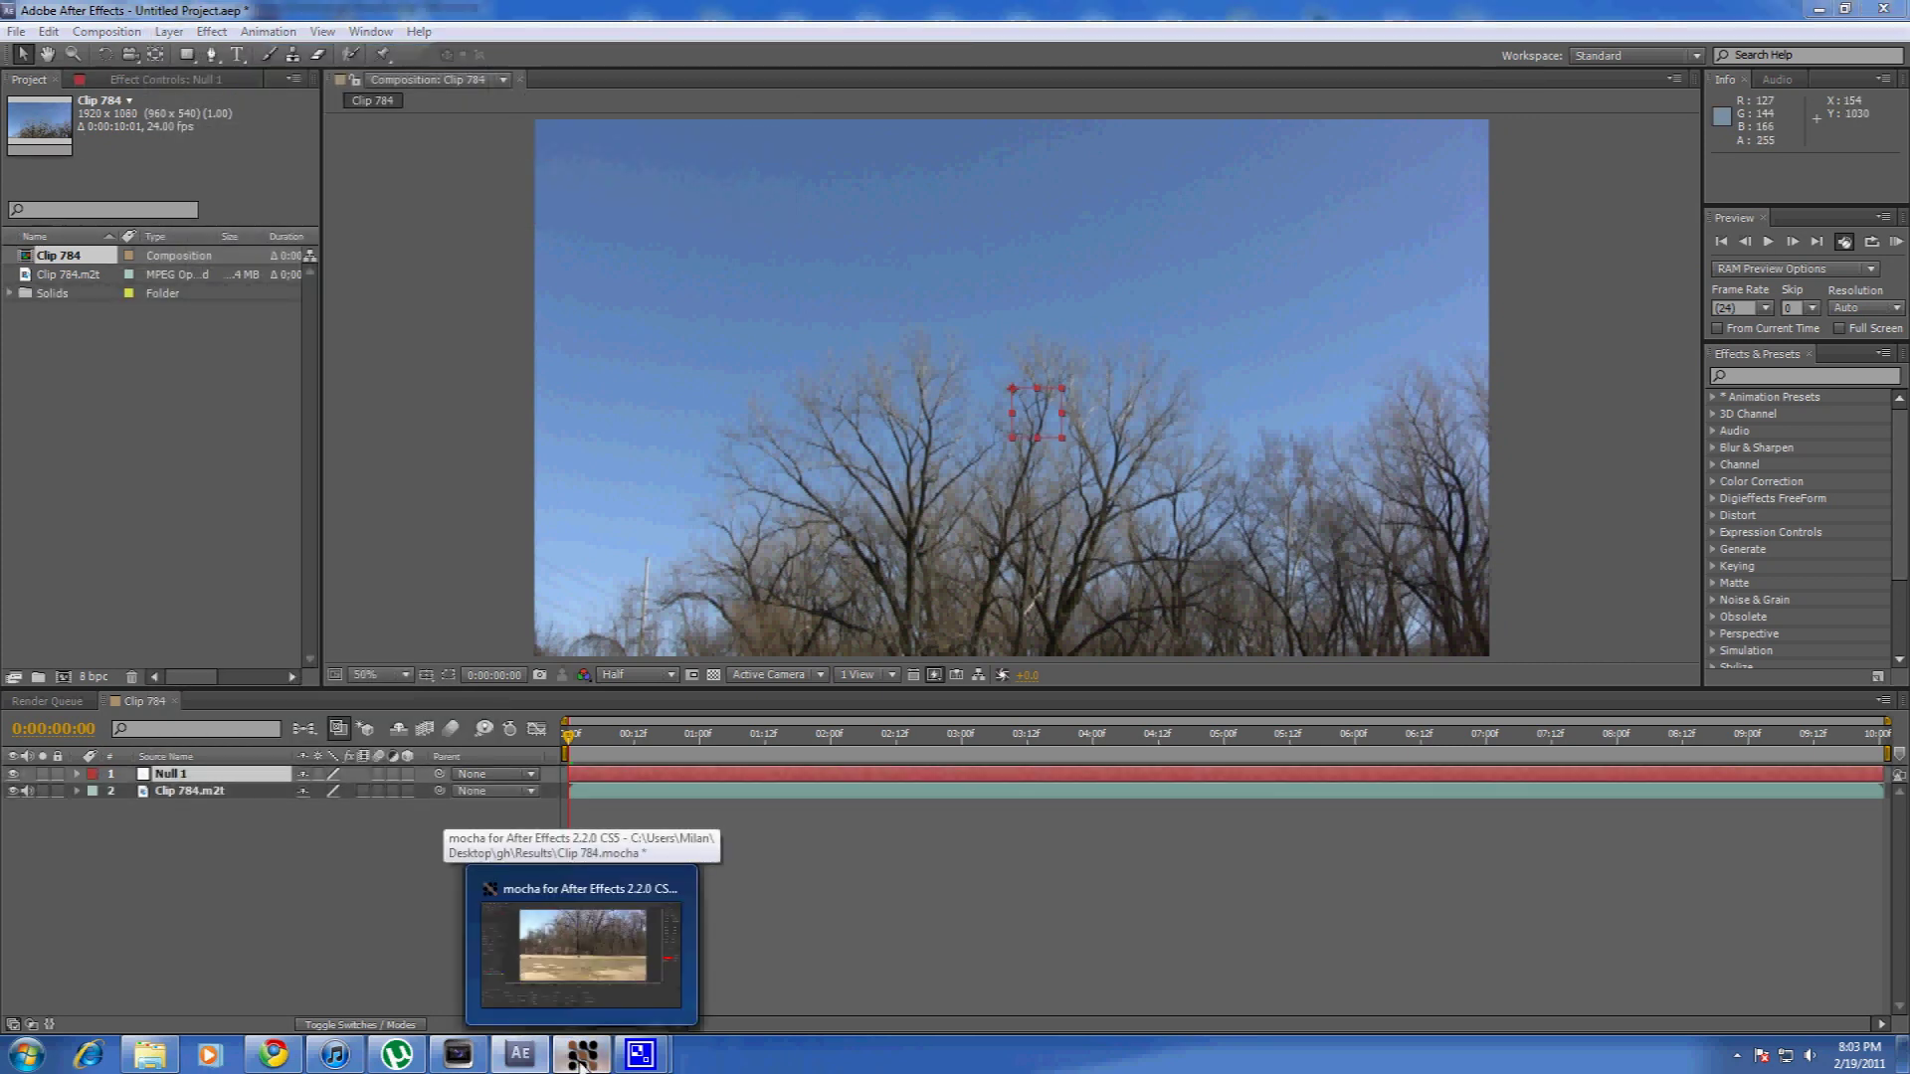
Switch to mocha and copy the tracking data to the clipboard as After Effects Transform Data (anchor point, position, scale and rotation).
{"action": "left_click", "coordinate": [582, 1056]}
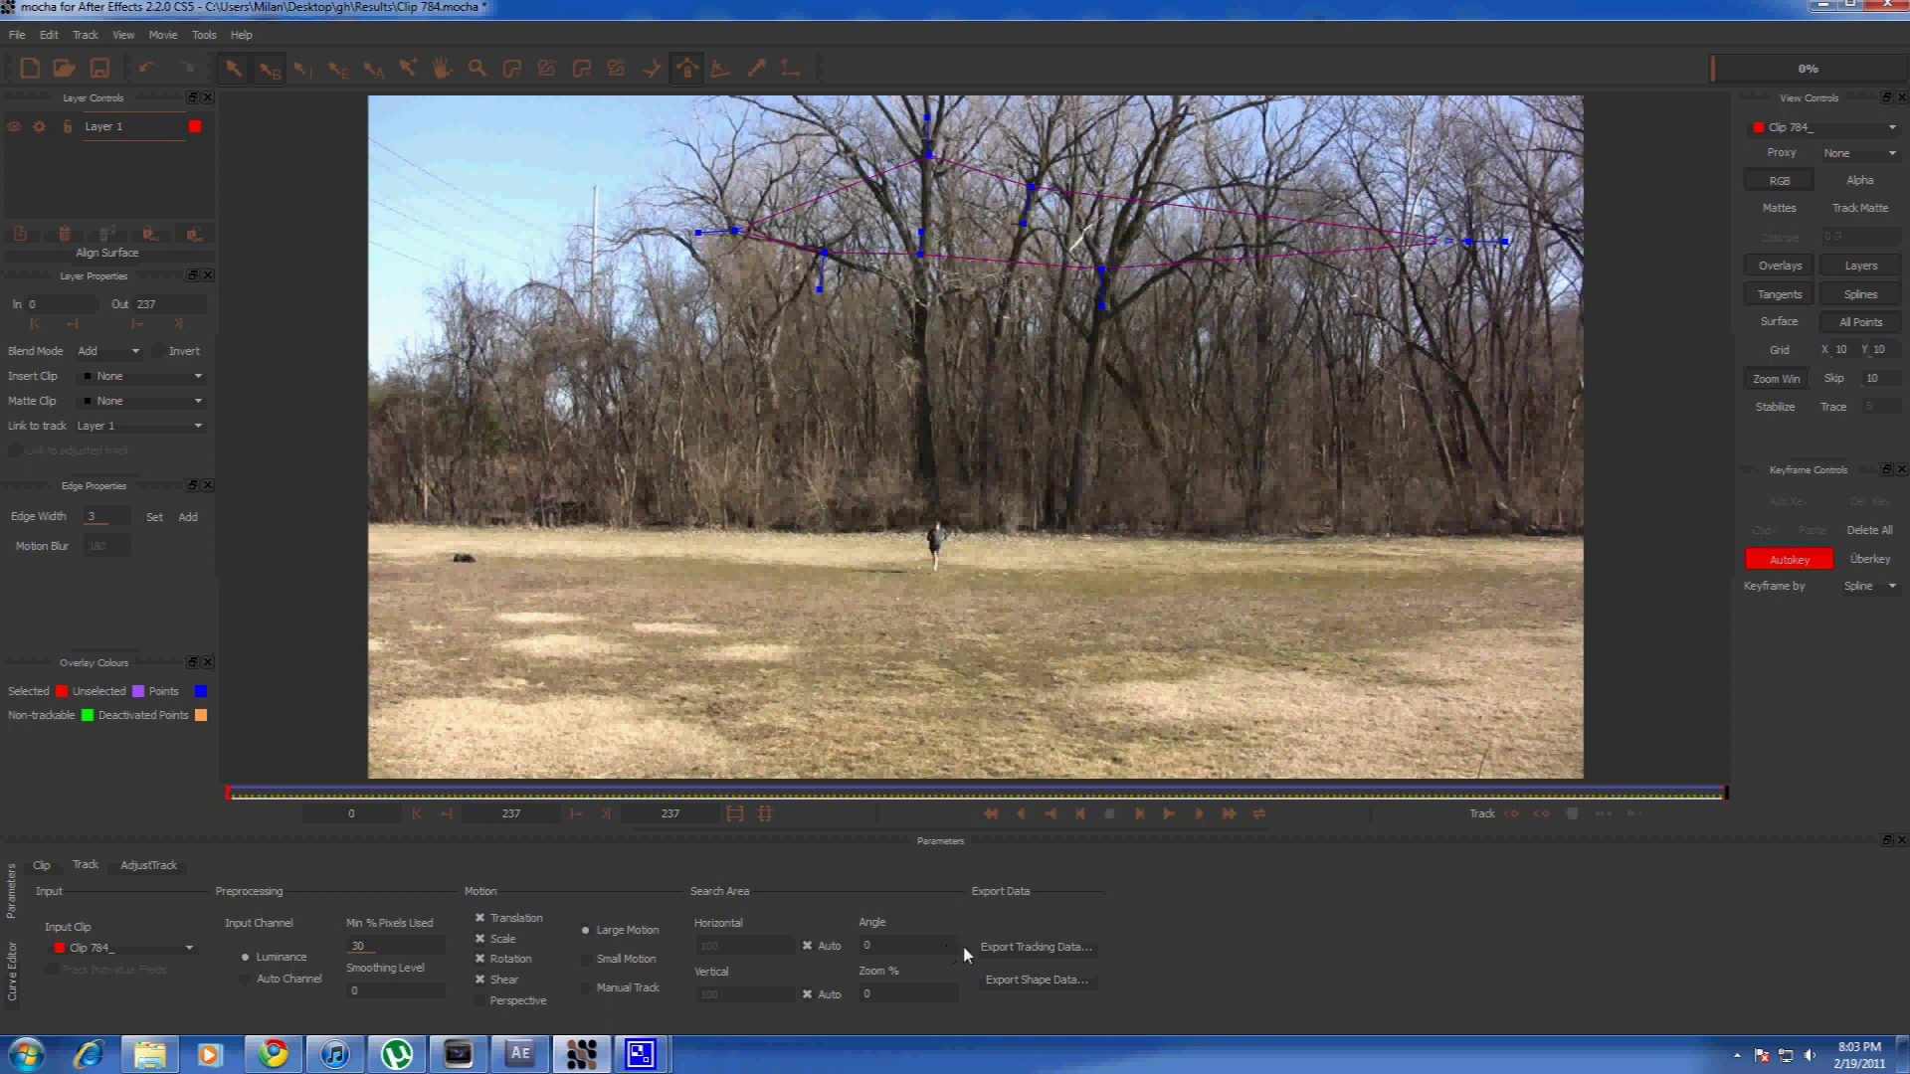
{"action": "left_click", "coordinate": [1021, 952]}
{"action": "left_click", "coordinate": [1130, 502]}
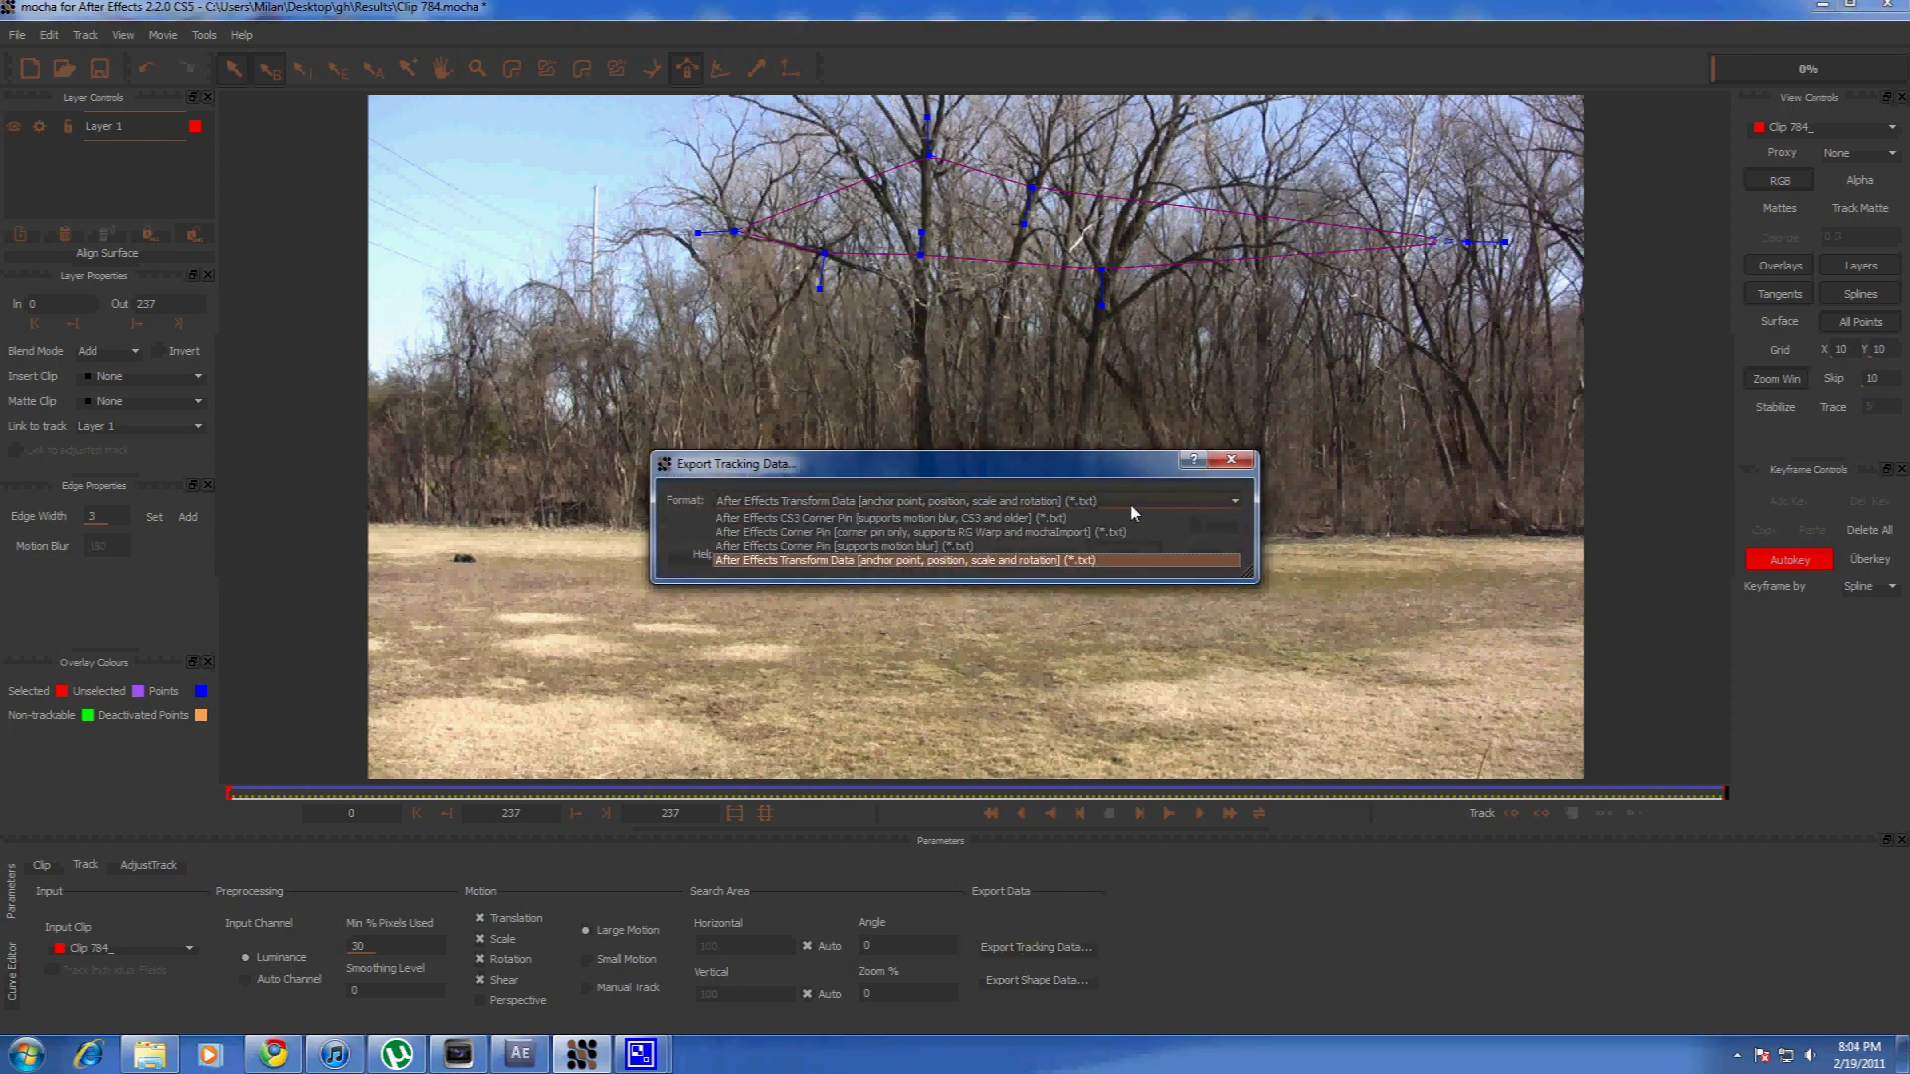
{"action": "left_click", "coordinate": [1069, 562]}
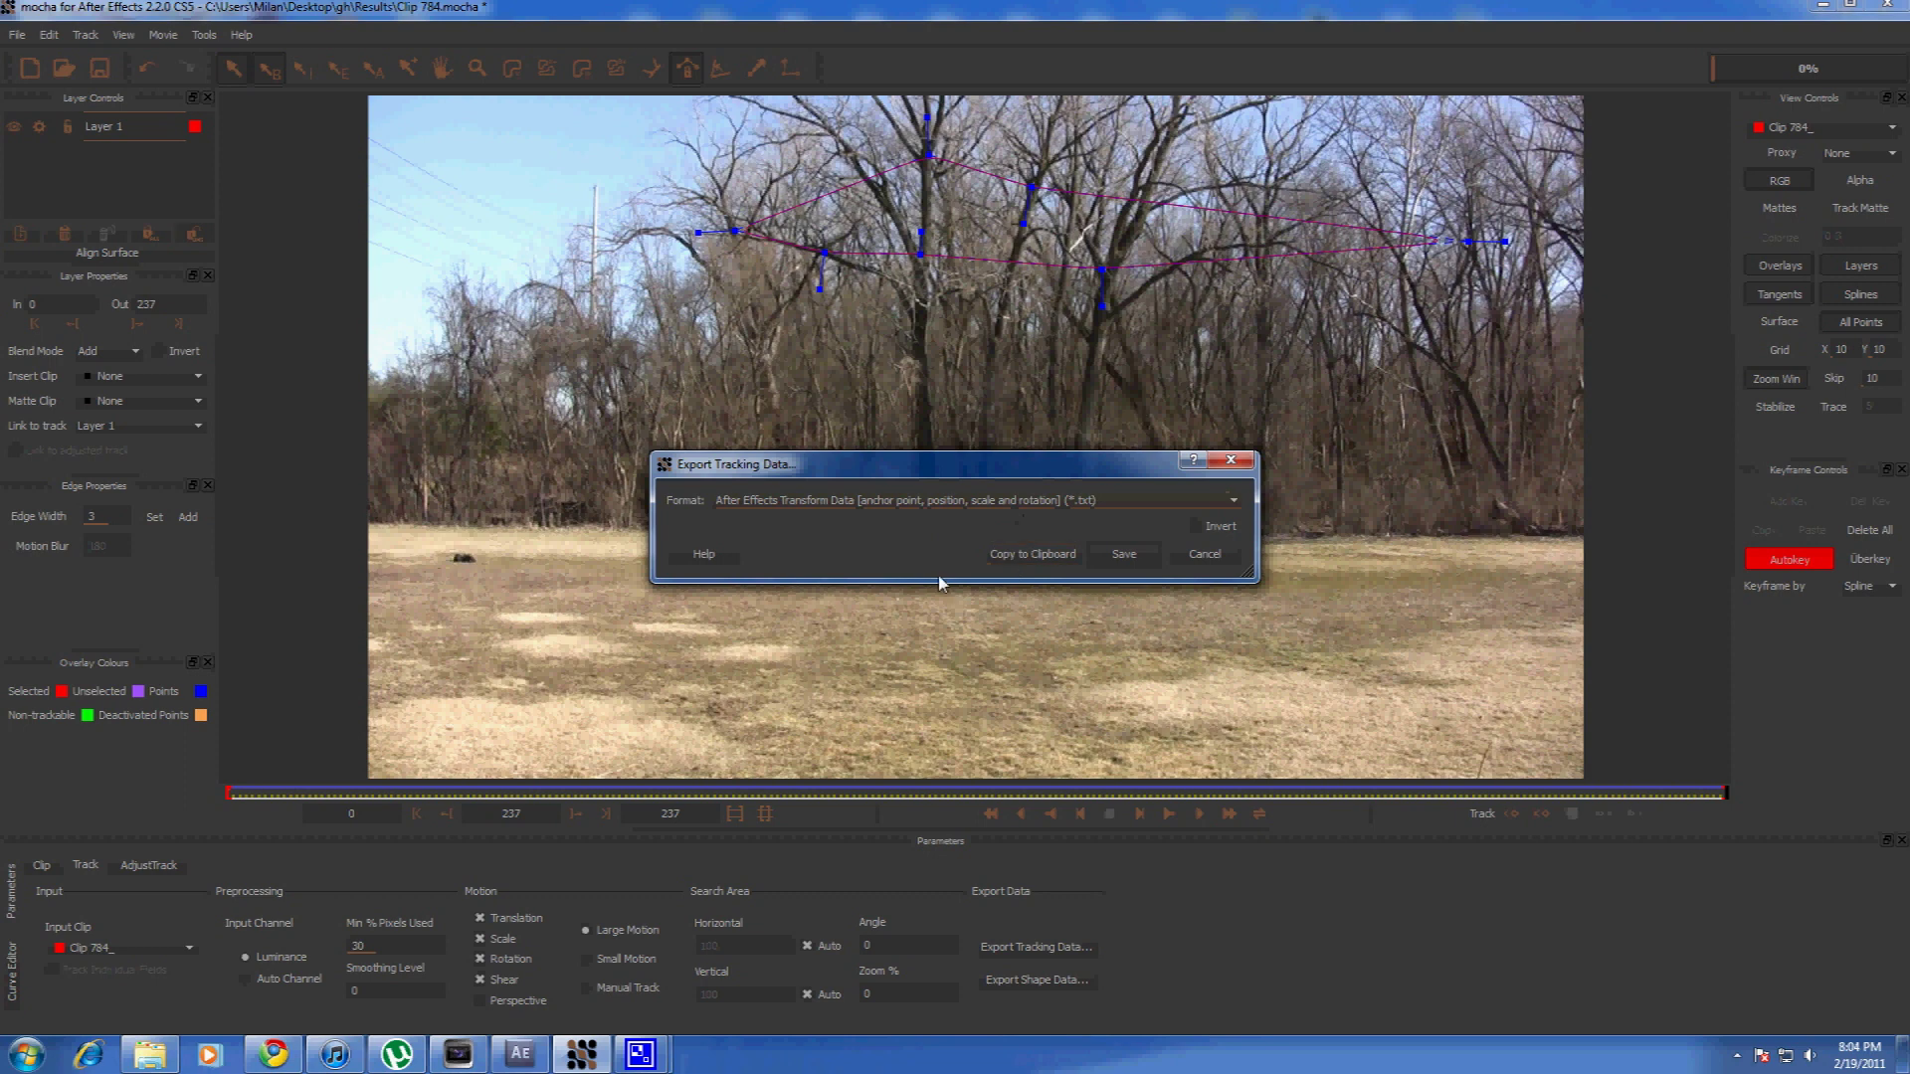
{"action": "left_click", "coordinate": [995, 513]}
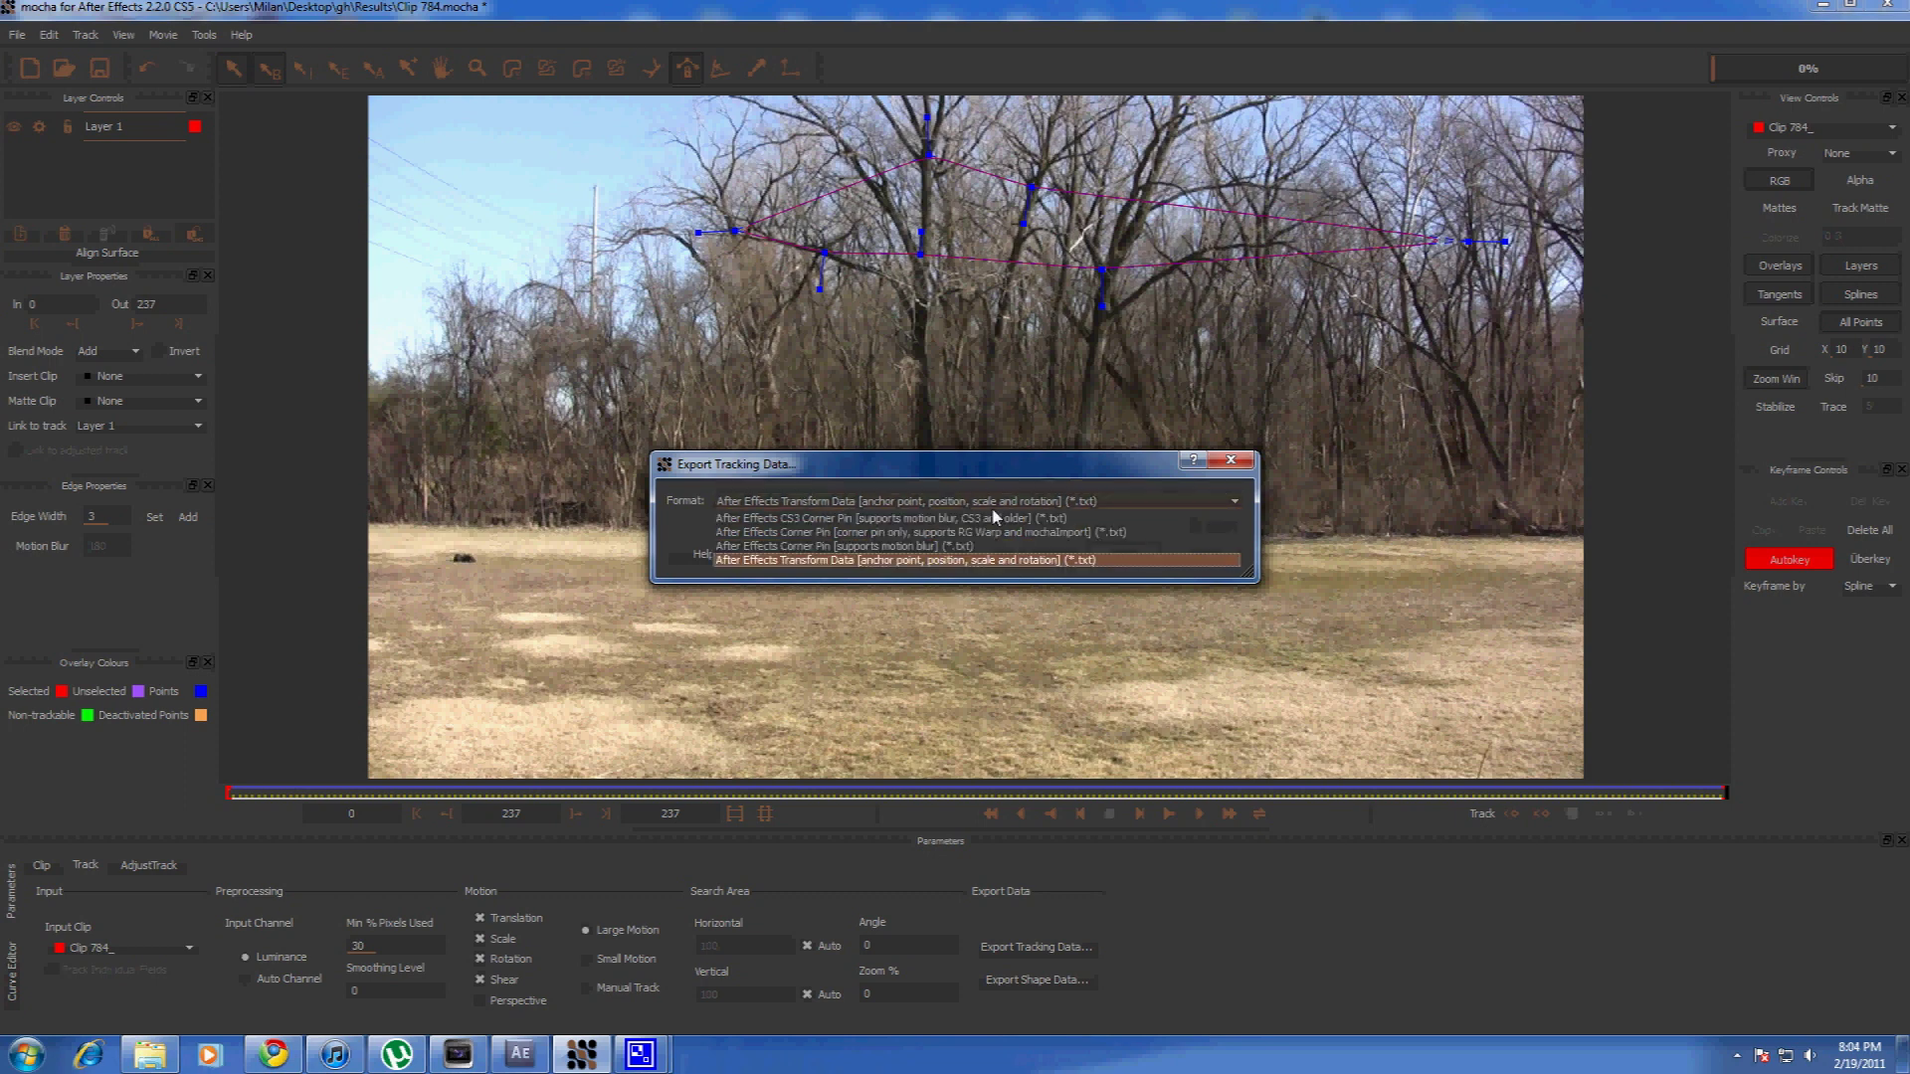
{"action": "left_click", "coordinate": [980, 565]}
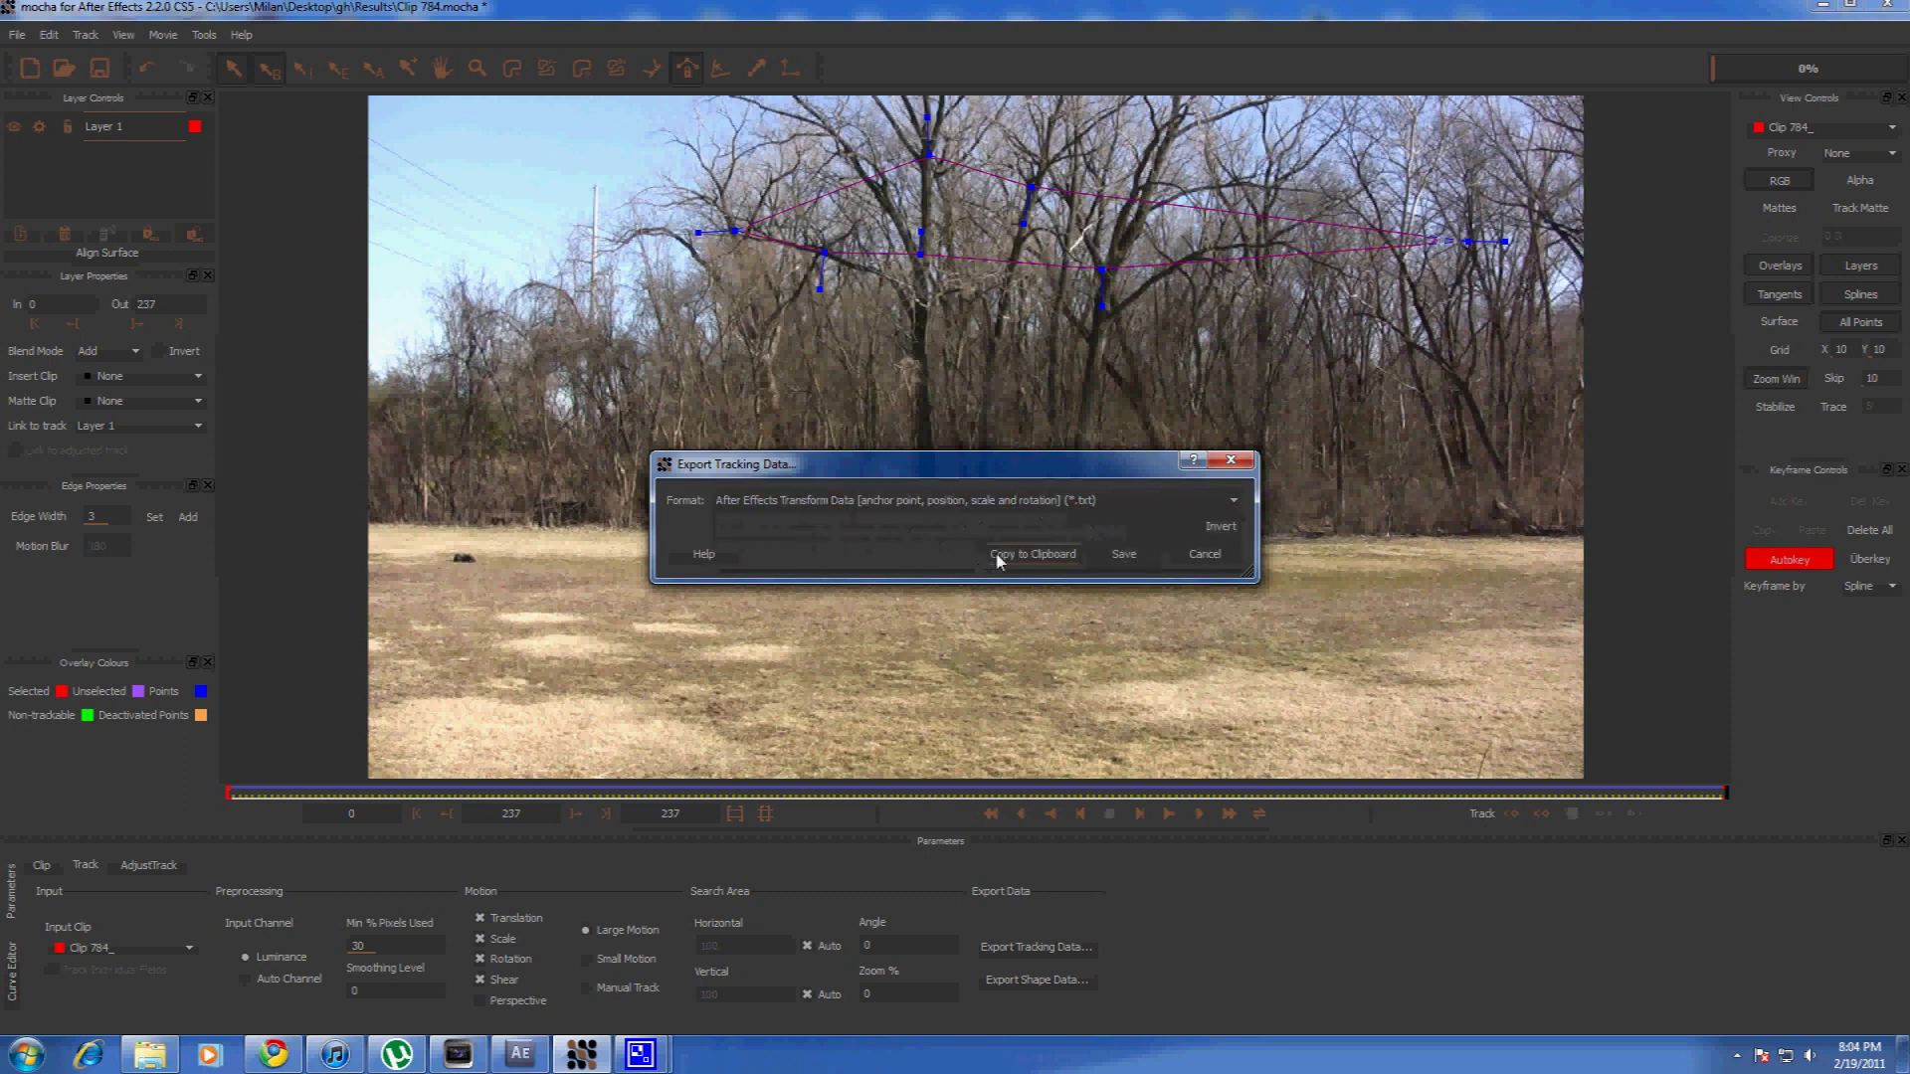
{"action": "left_click", "coordinate": [1000, 559]}
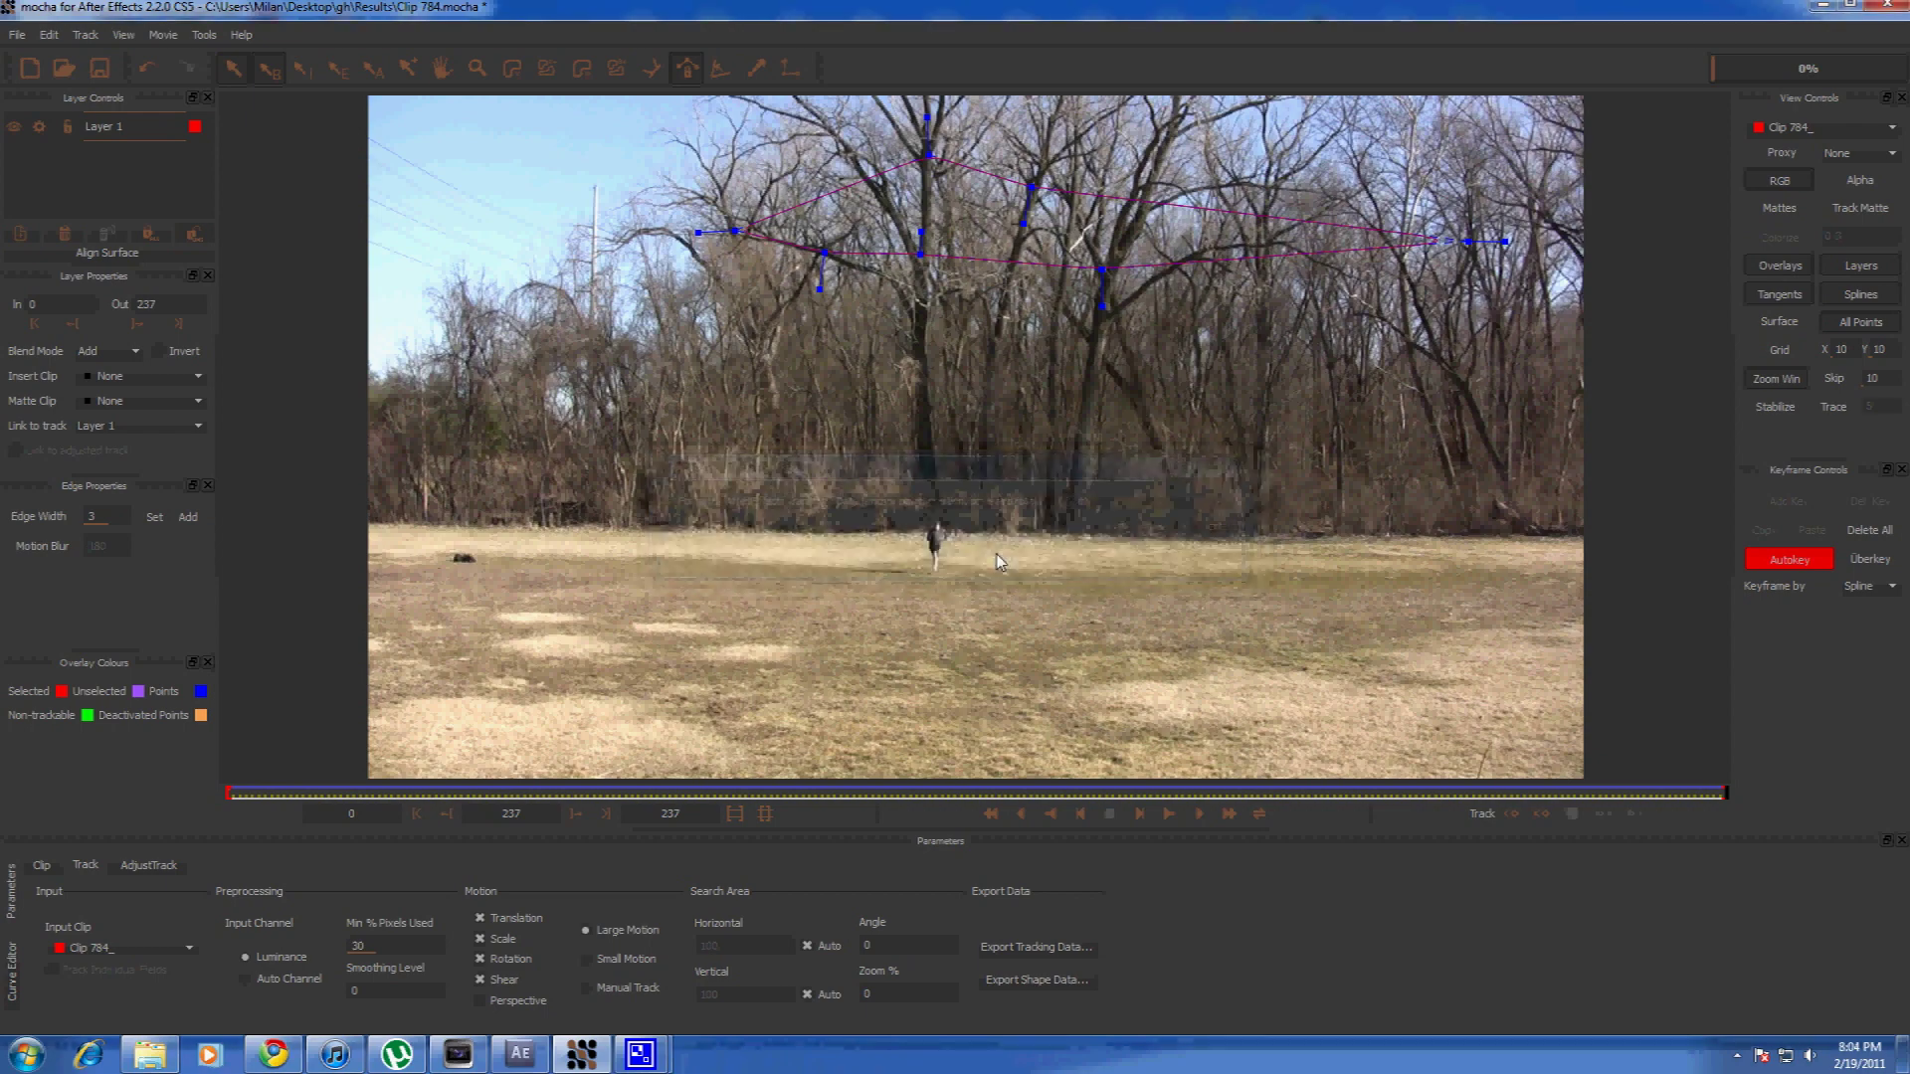
Switch to After Effects and paste the mocha tracking keyframes onto the Null 1 layer at 0:00:00:00.
{"action": "left_click", "coordinate": [519, 1053]}
{"action": "left_click", "coordinate": [719, 740]}
{"action": "left_click", "coordinate": [589, 741]}
{"action": "left_click_drag", "start_coordinate": [589, 741], "coordinate": [568, 741]}
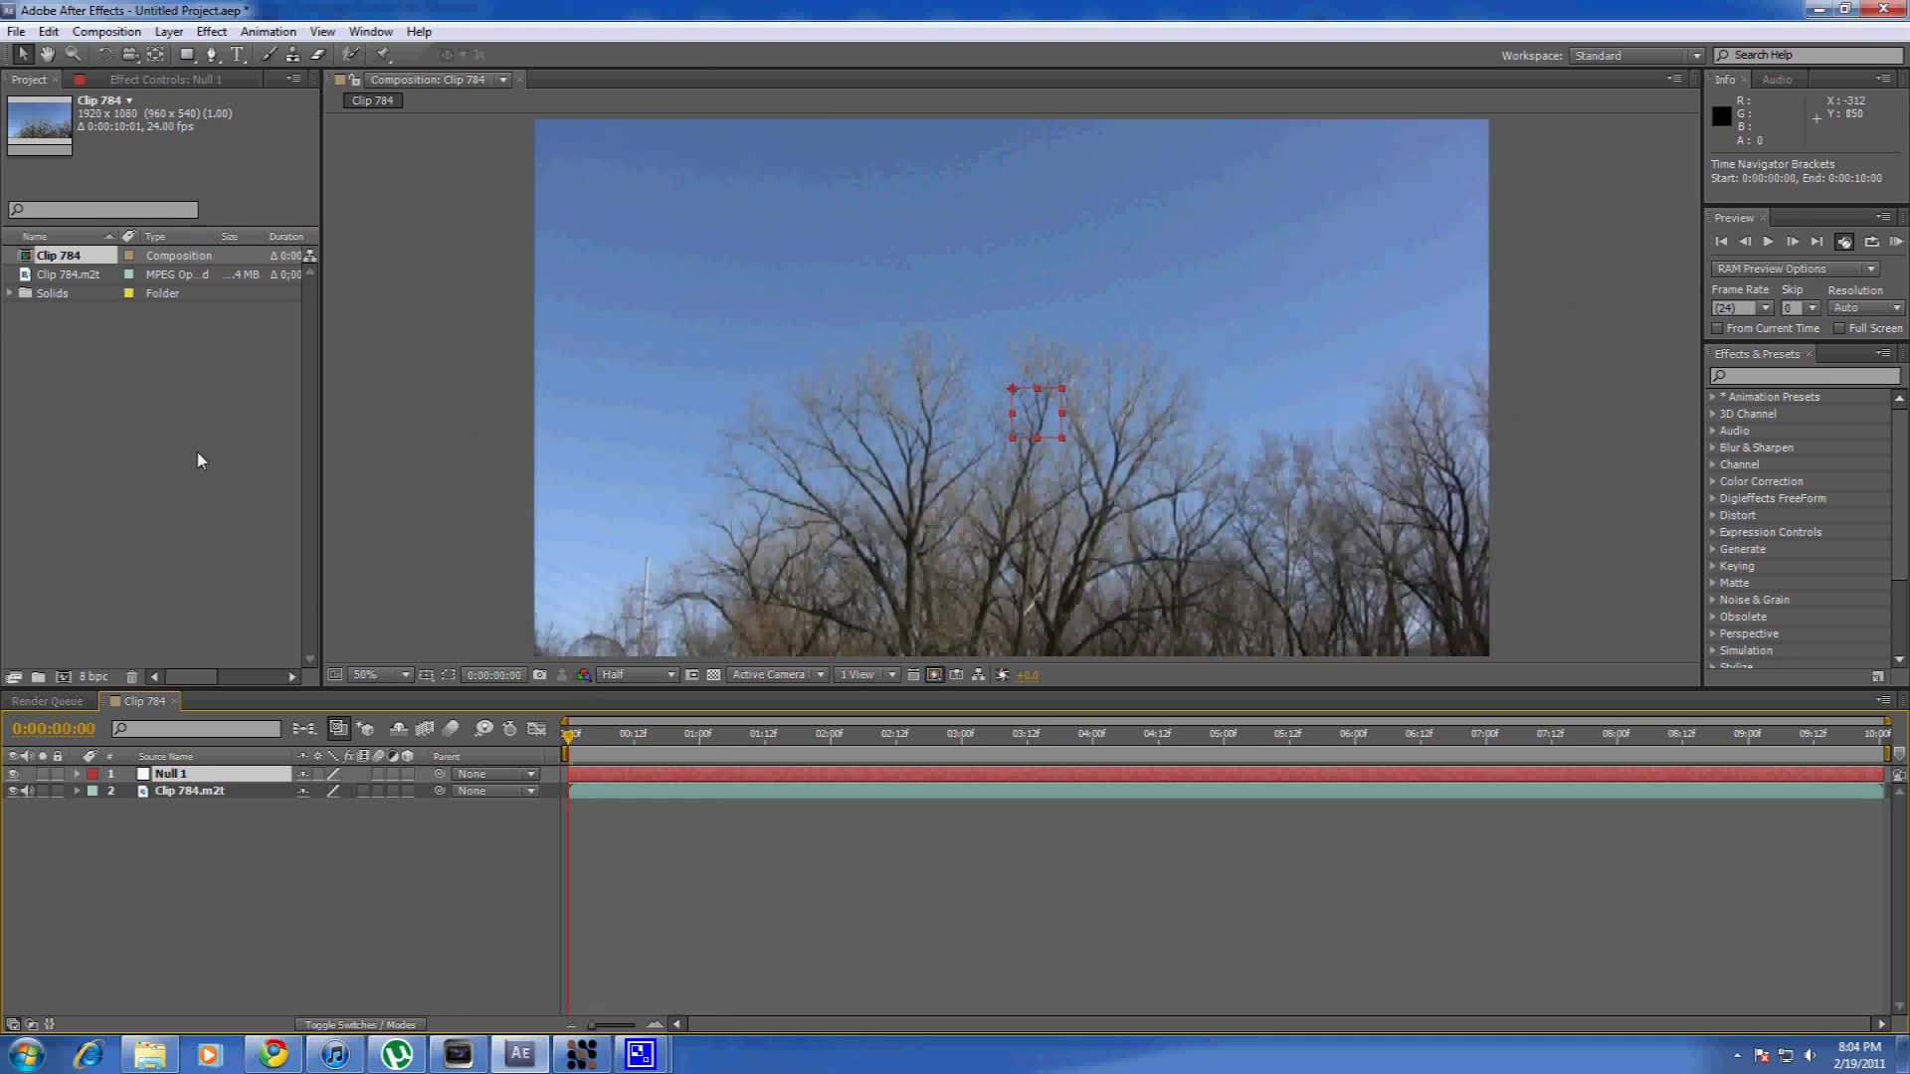
{"action": "left_click", "coordinate": [55, 31]}
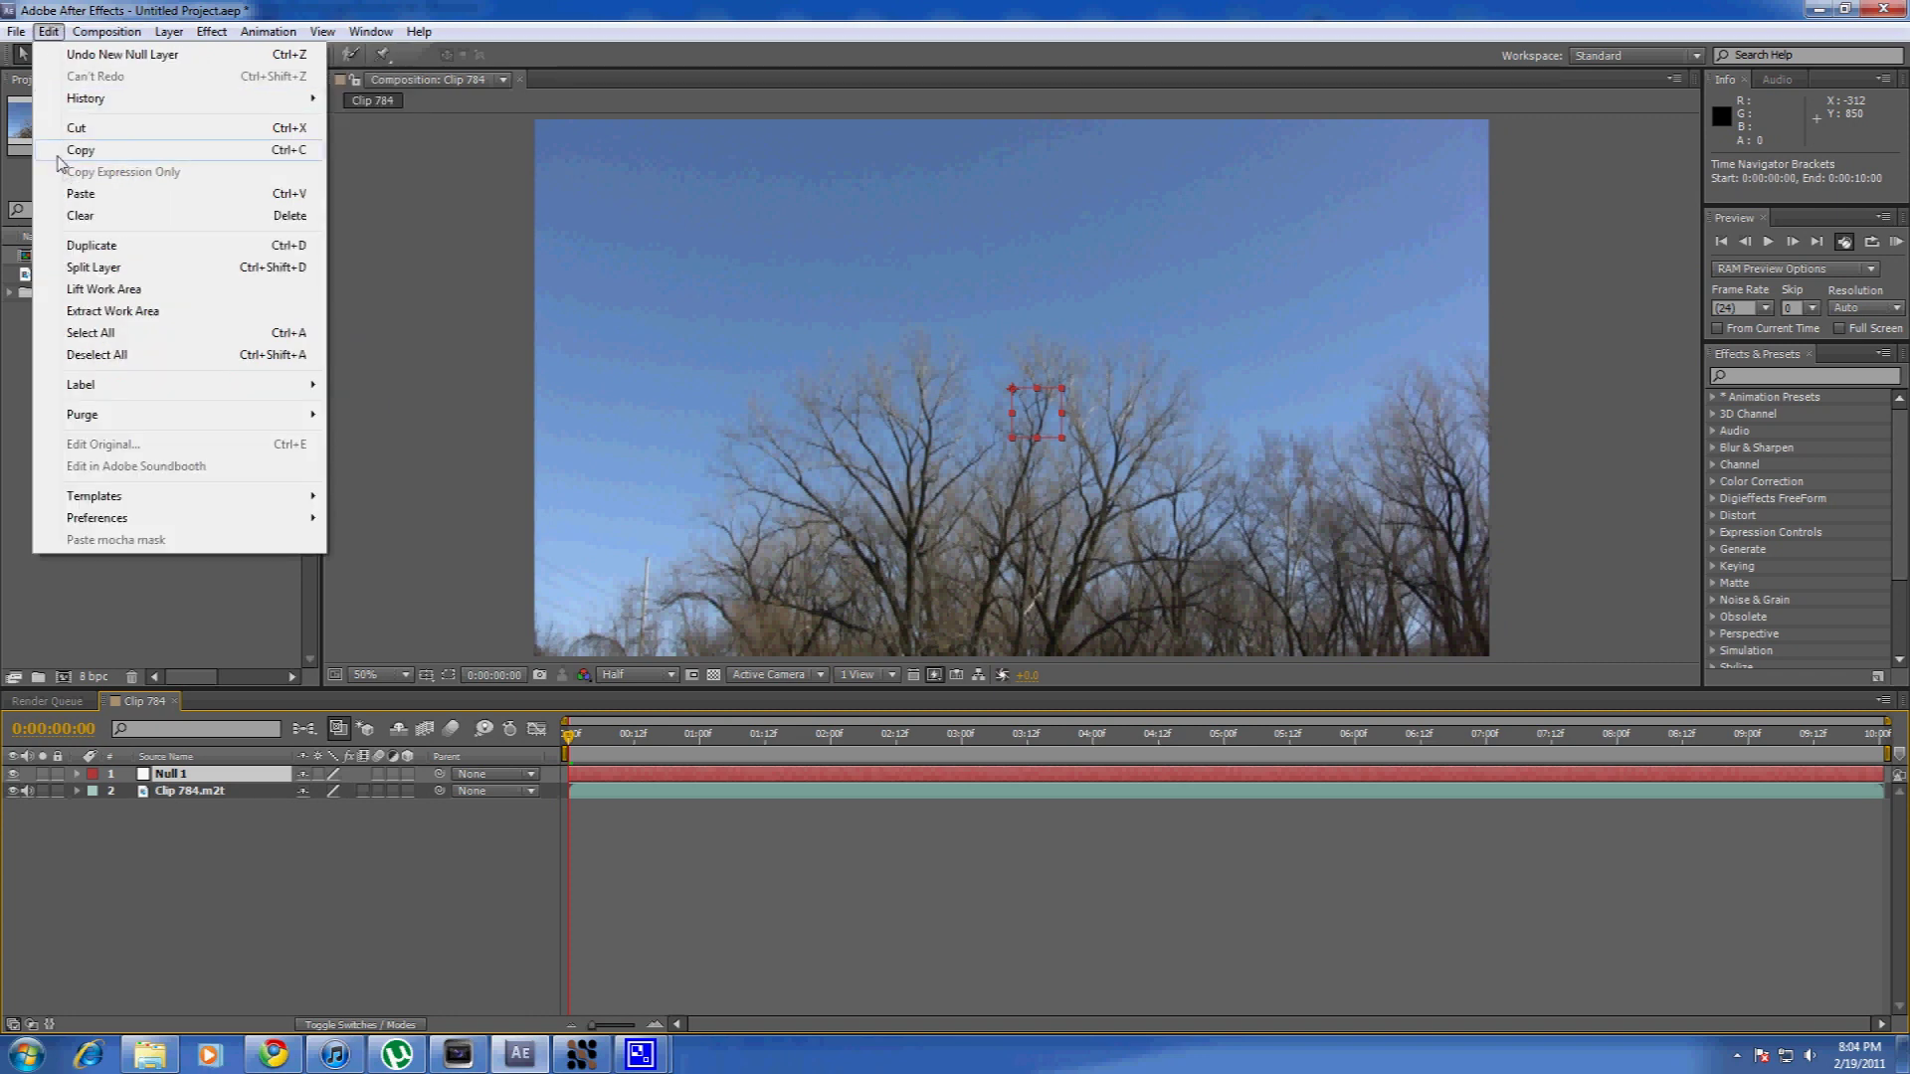
{"action": "left_click", "coordinate": [81, 193]}
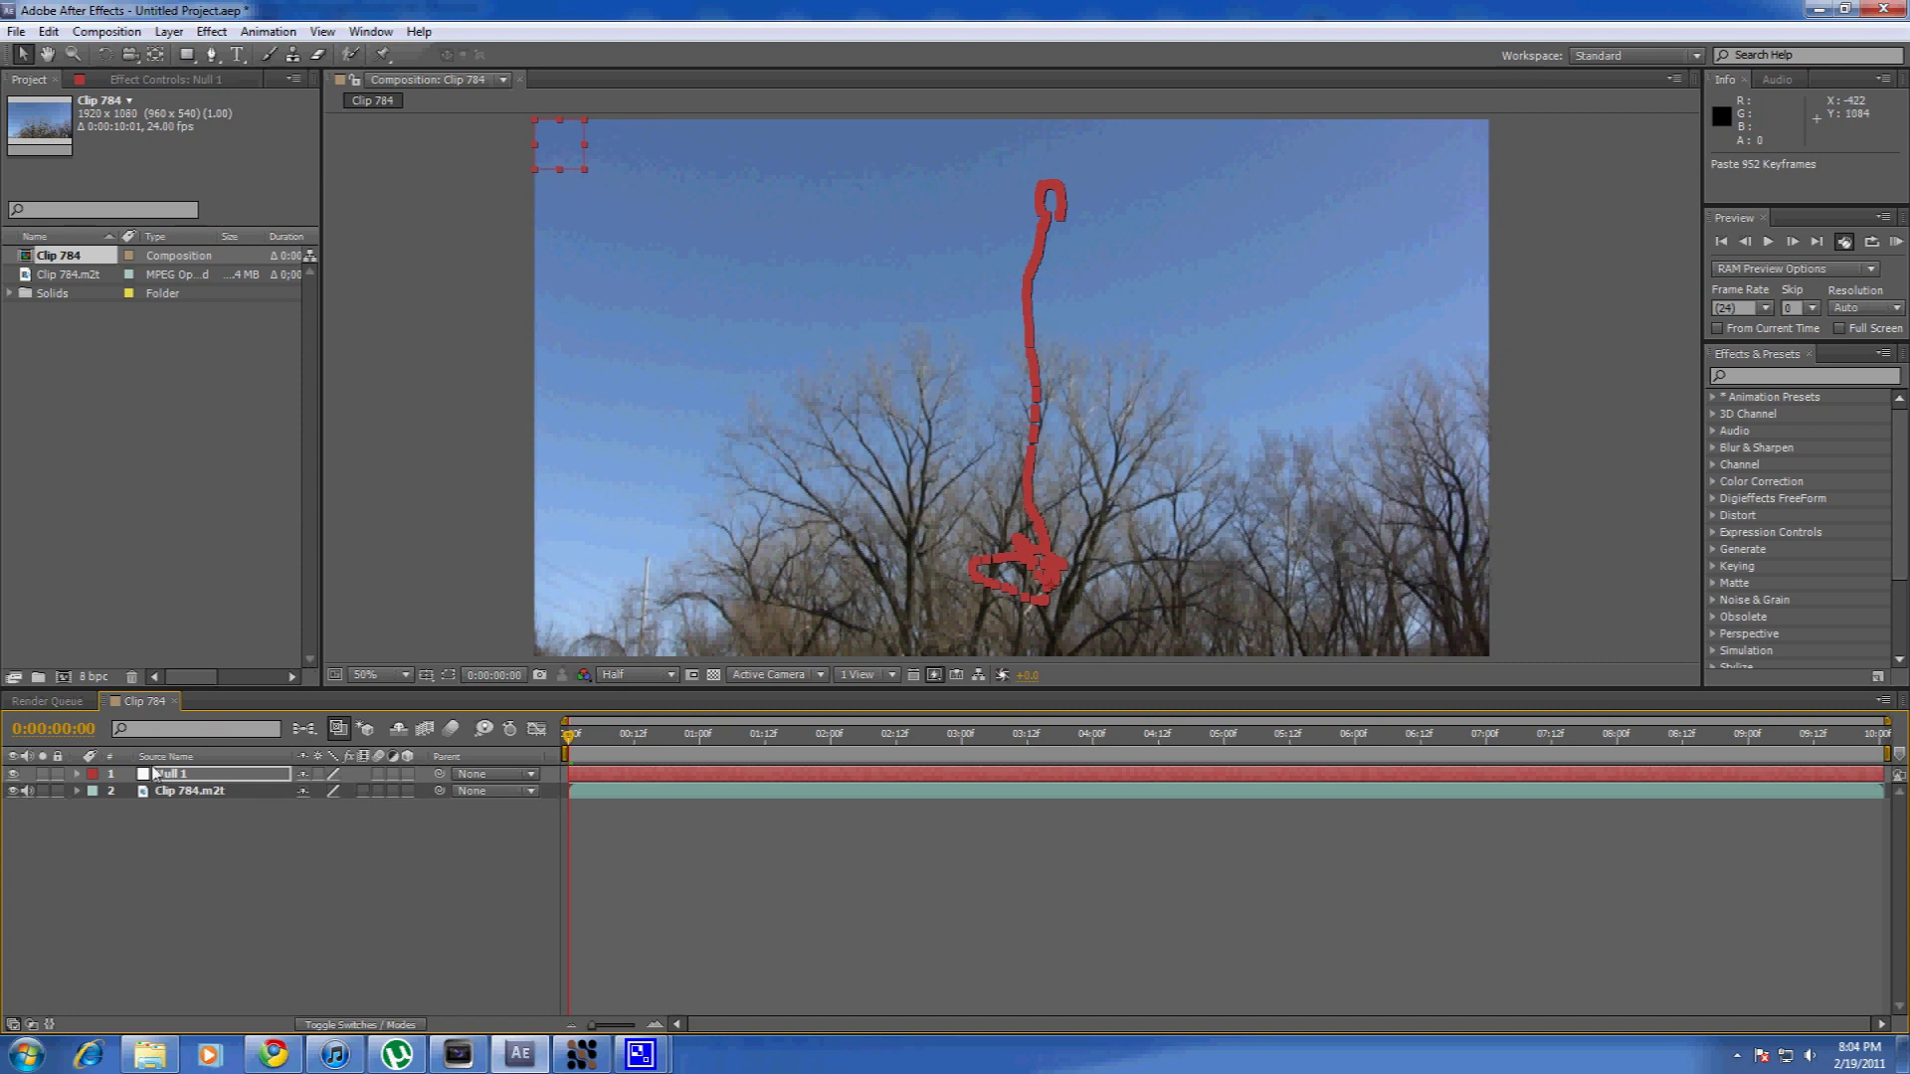
Reveal the transform properties of Null 1 and remove all of its Scale keyframes.
{"action": "left_click", "coordinate": [77, 775]}
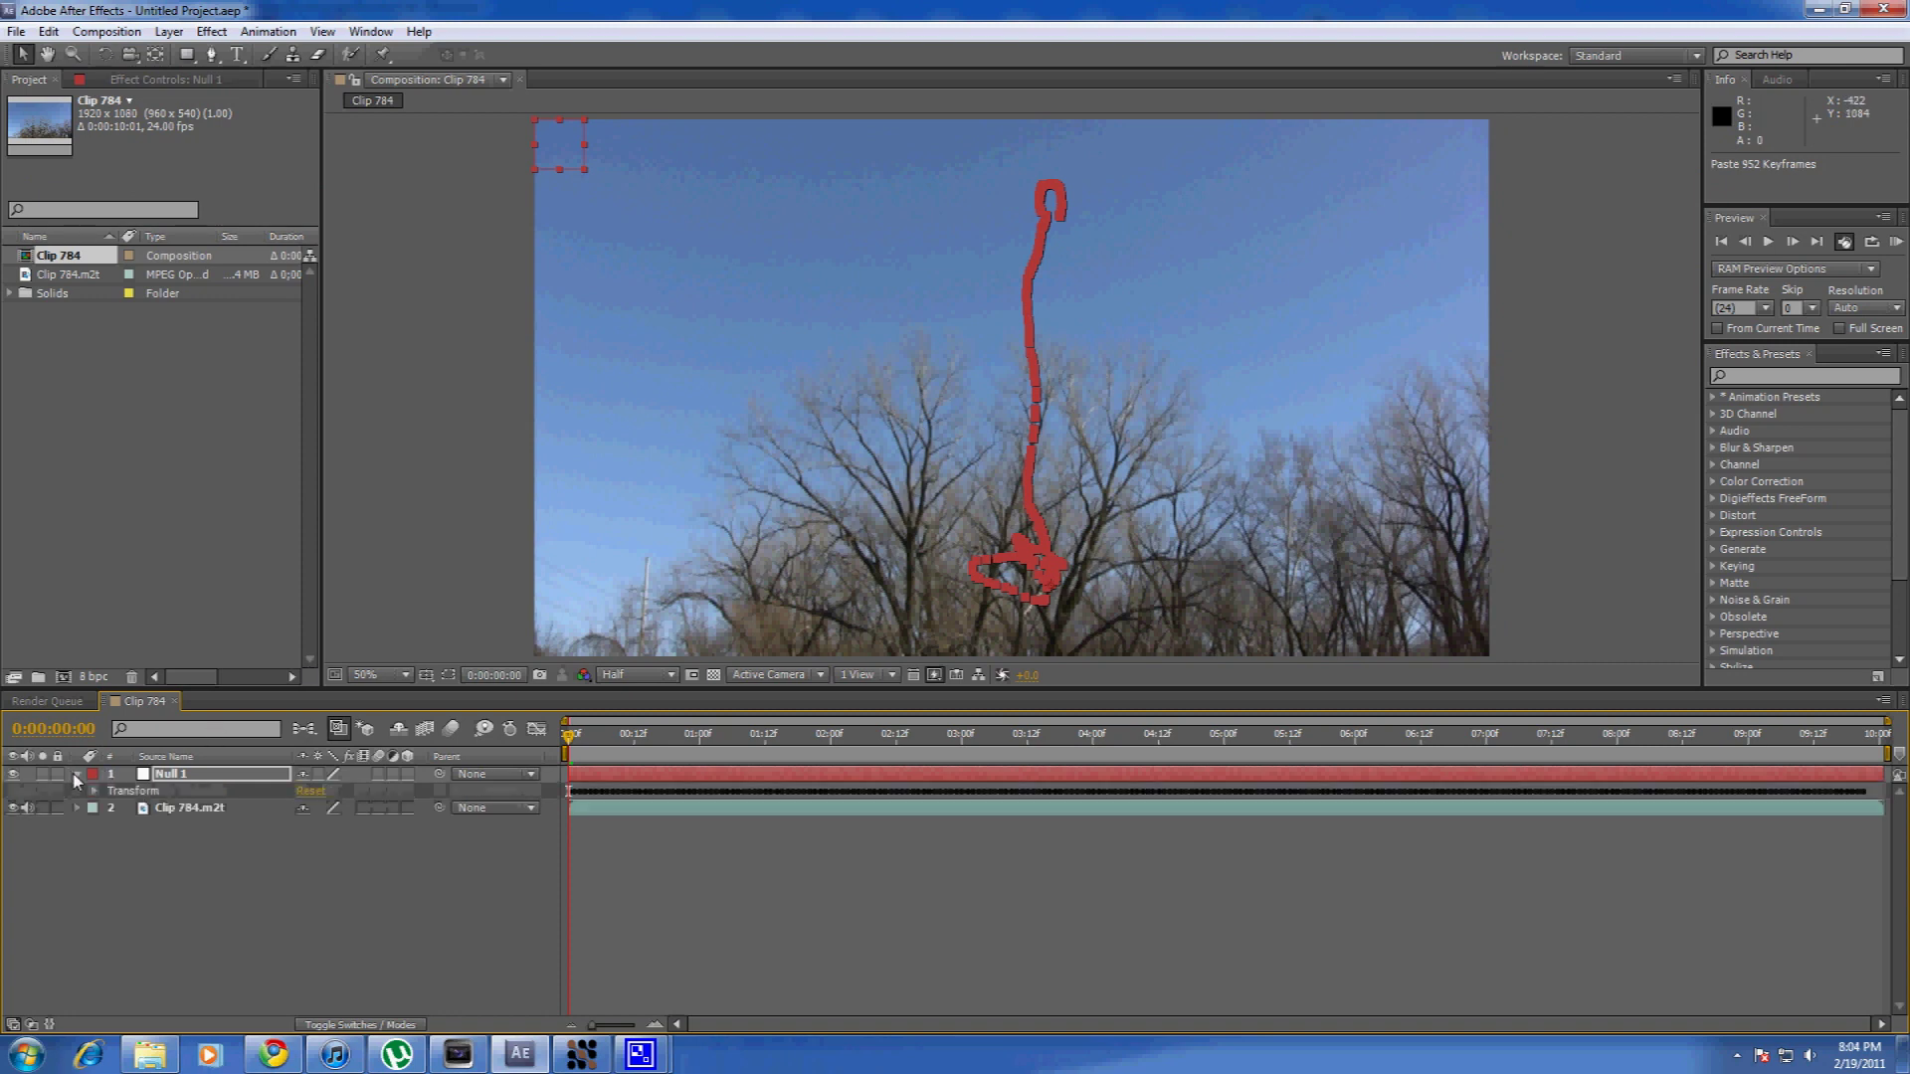
{"action": "left_click", "coordinate": [96, 791]}
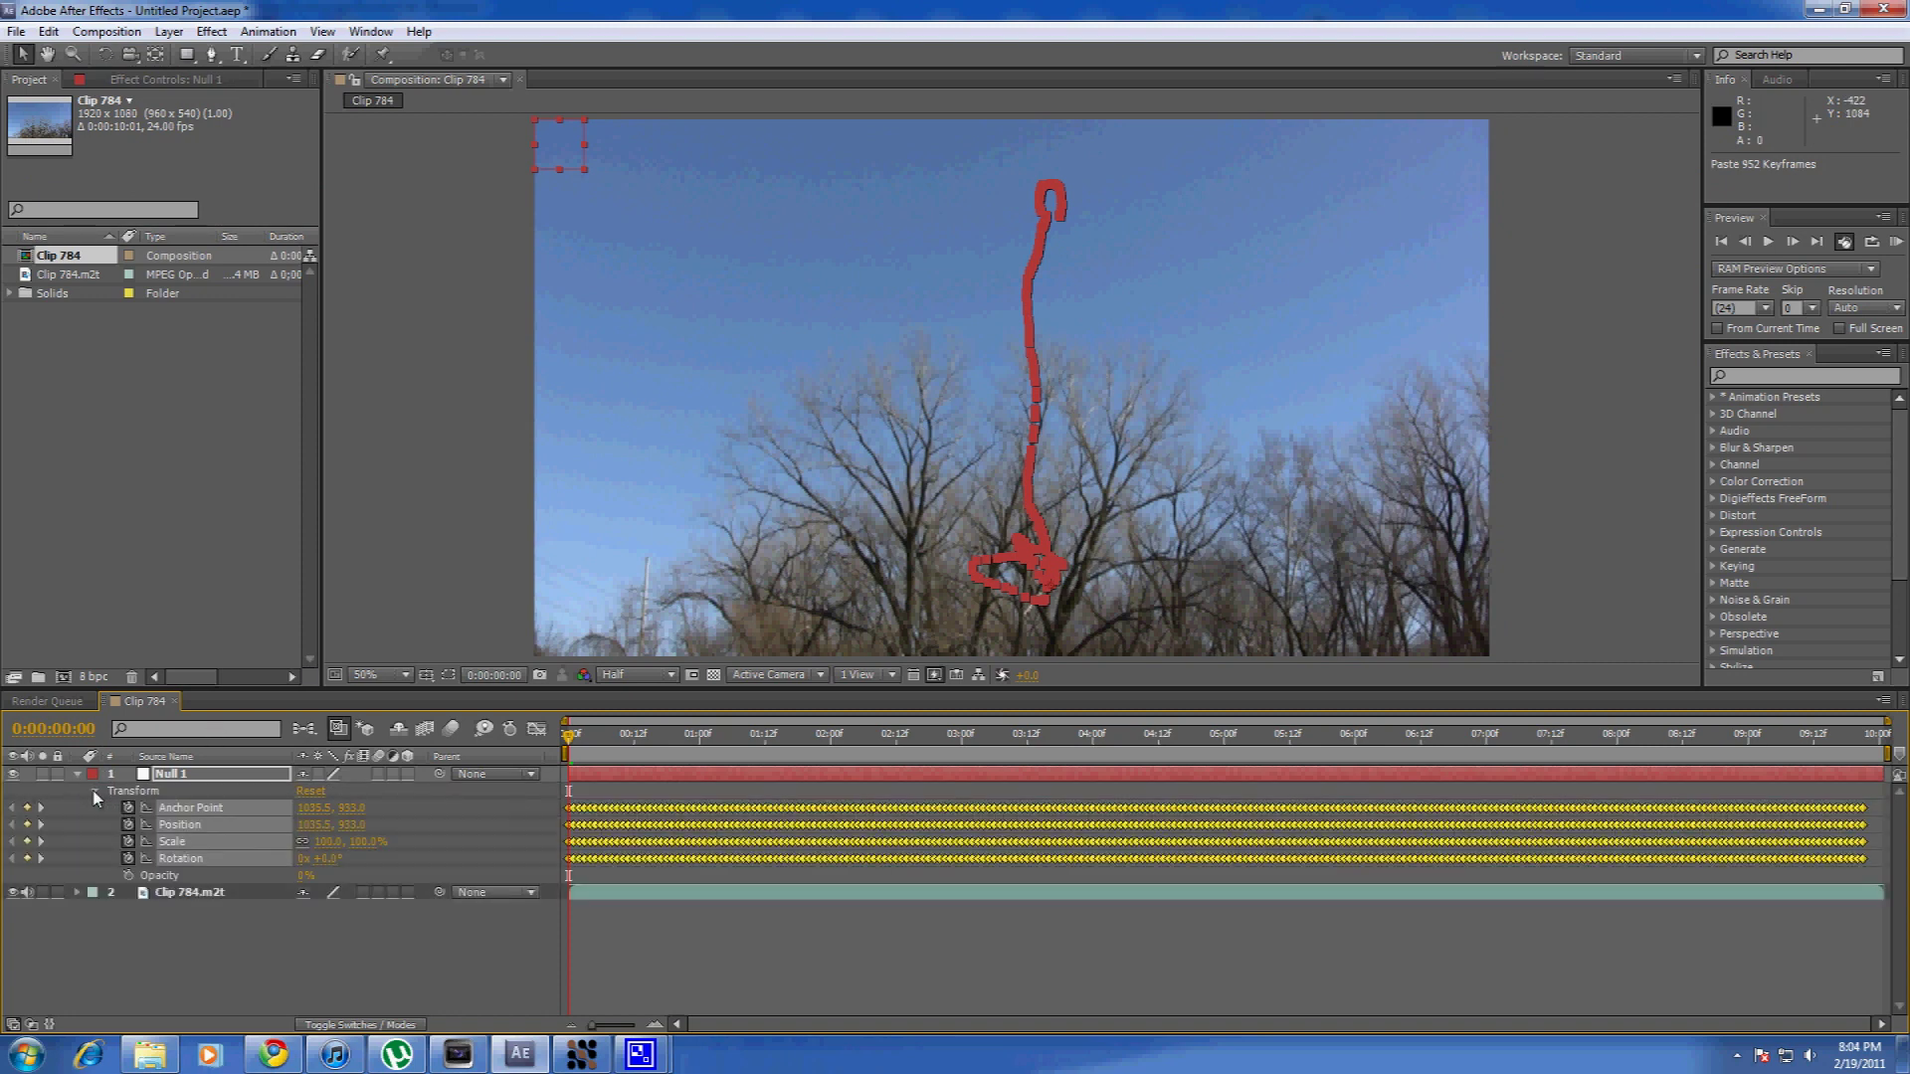
{"action": "key", "text": "F2"}
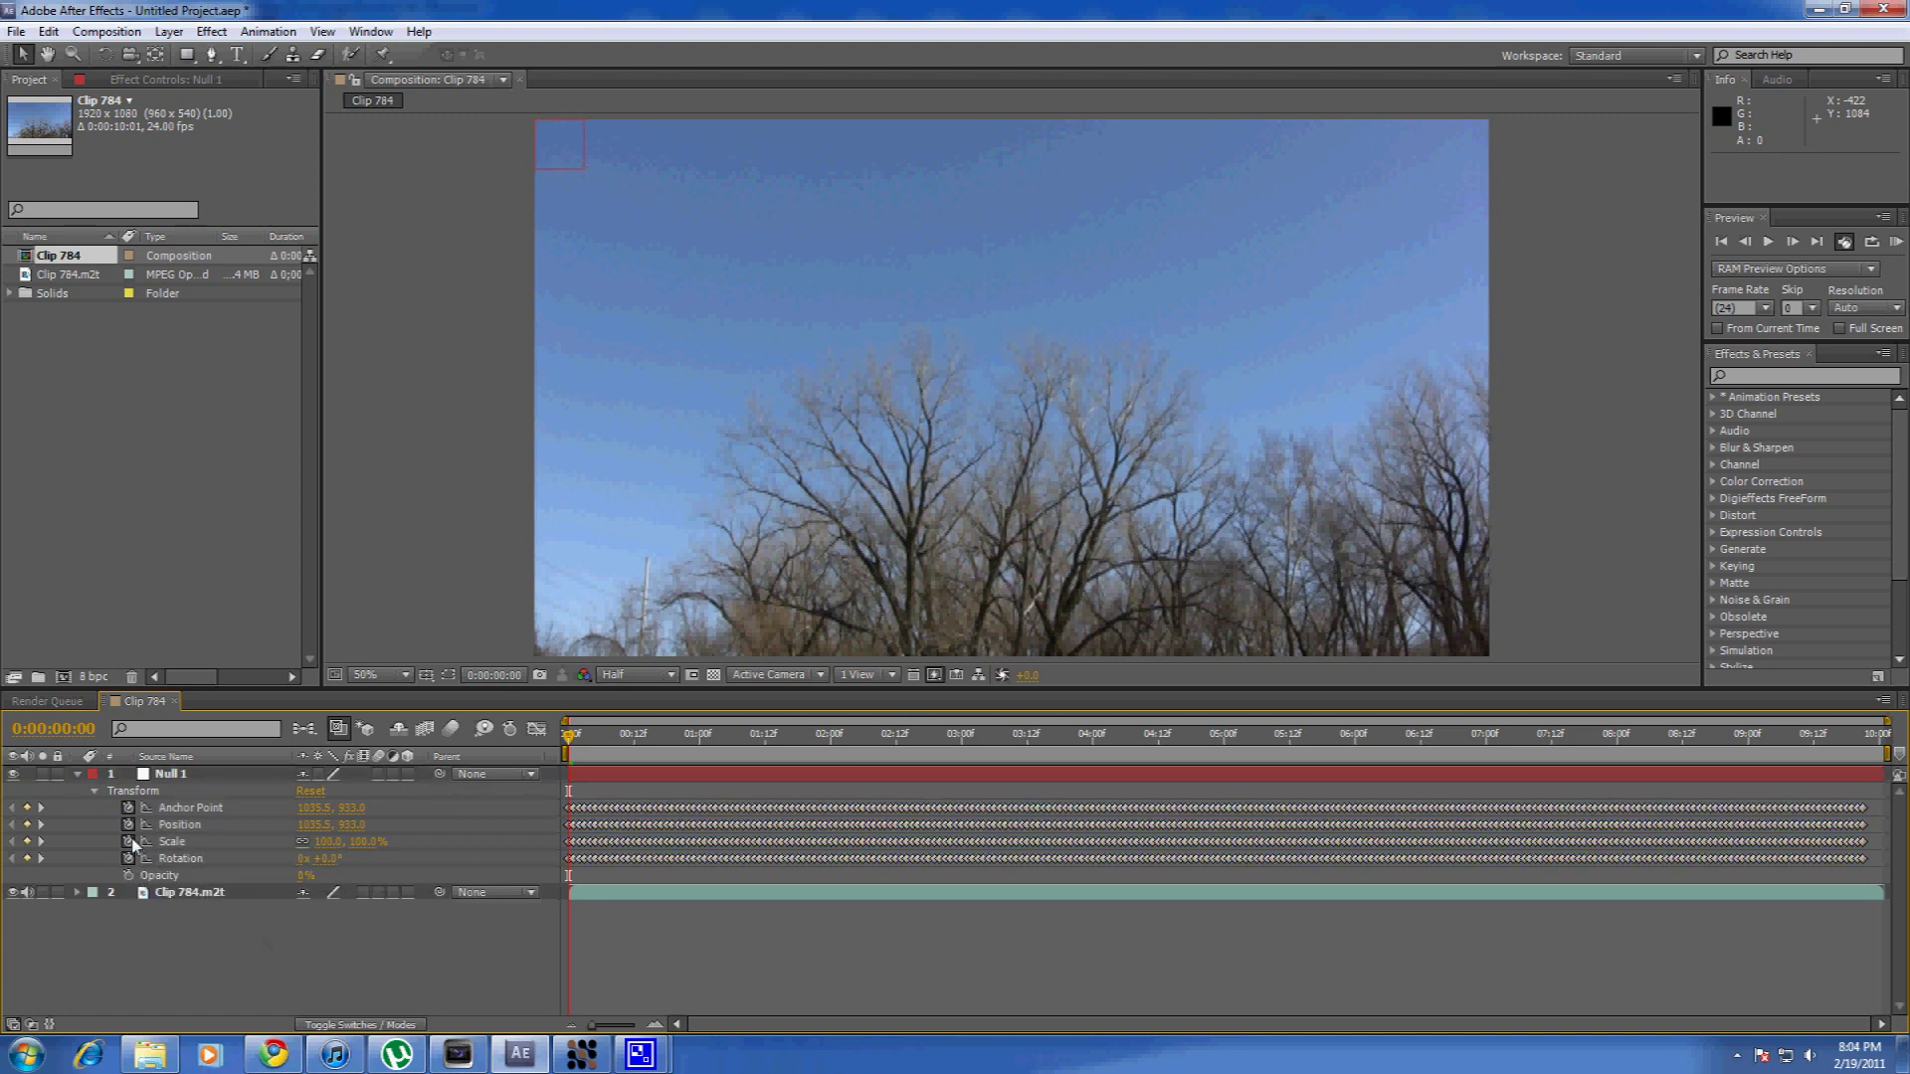
{"action": "left_click", "coordinate": [129, 841]}
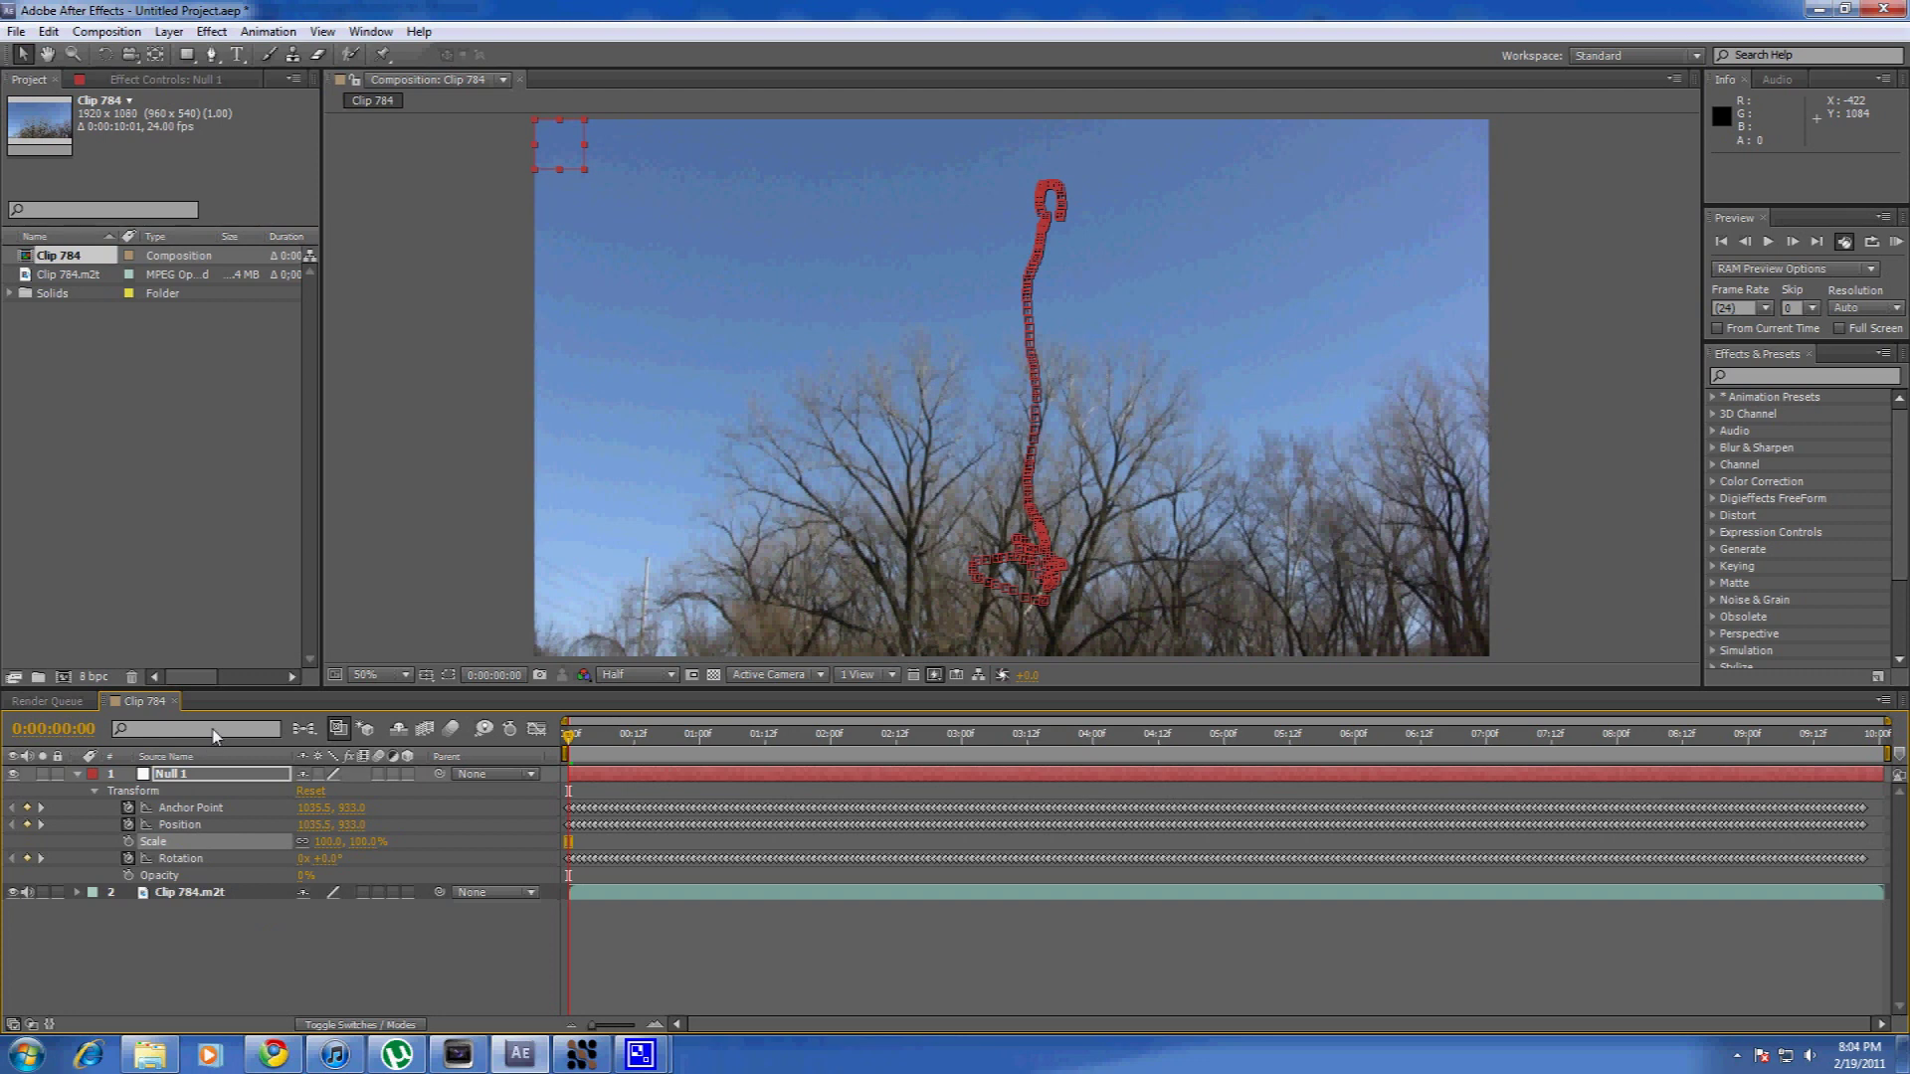
Copy Null 1's Anchor Point keyframes, paste them with Position selected, and remove all Anchor Point keyframes.
{"action": "left_click", "coordinate": [174, 808]}
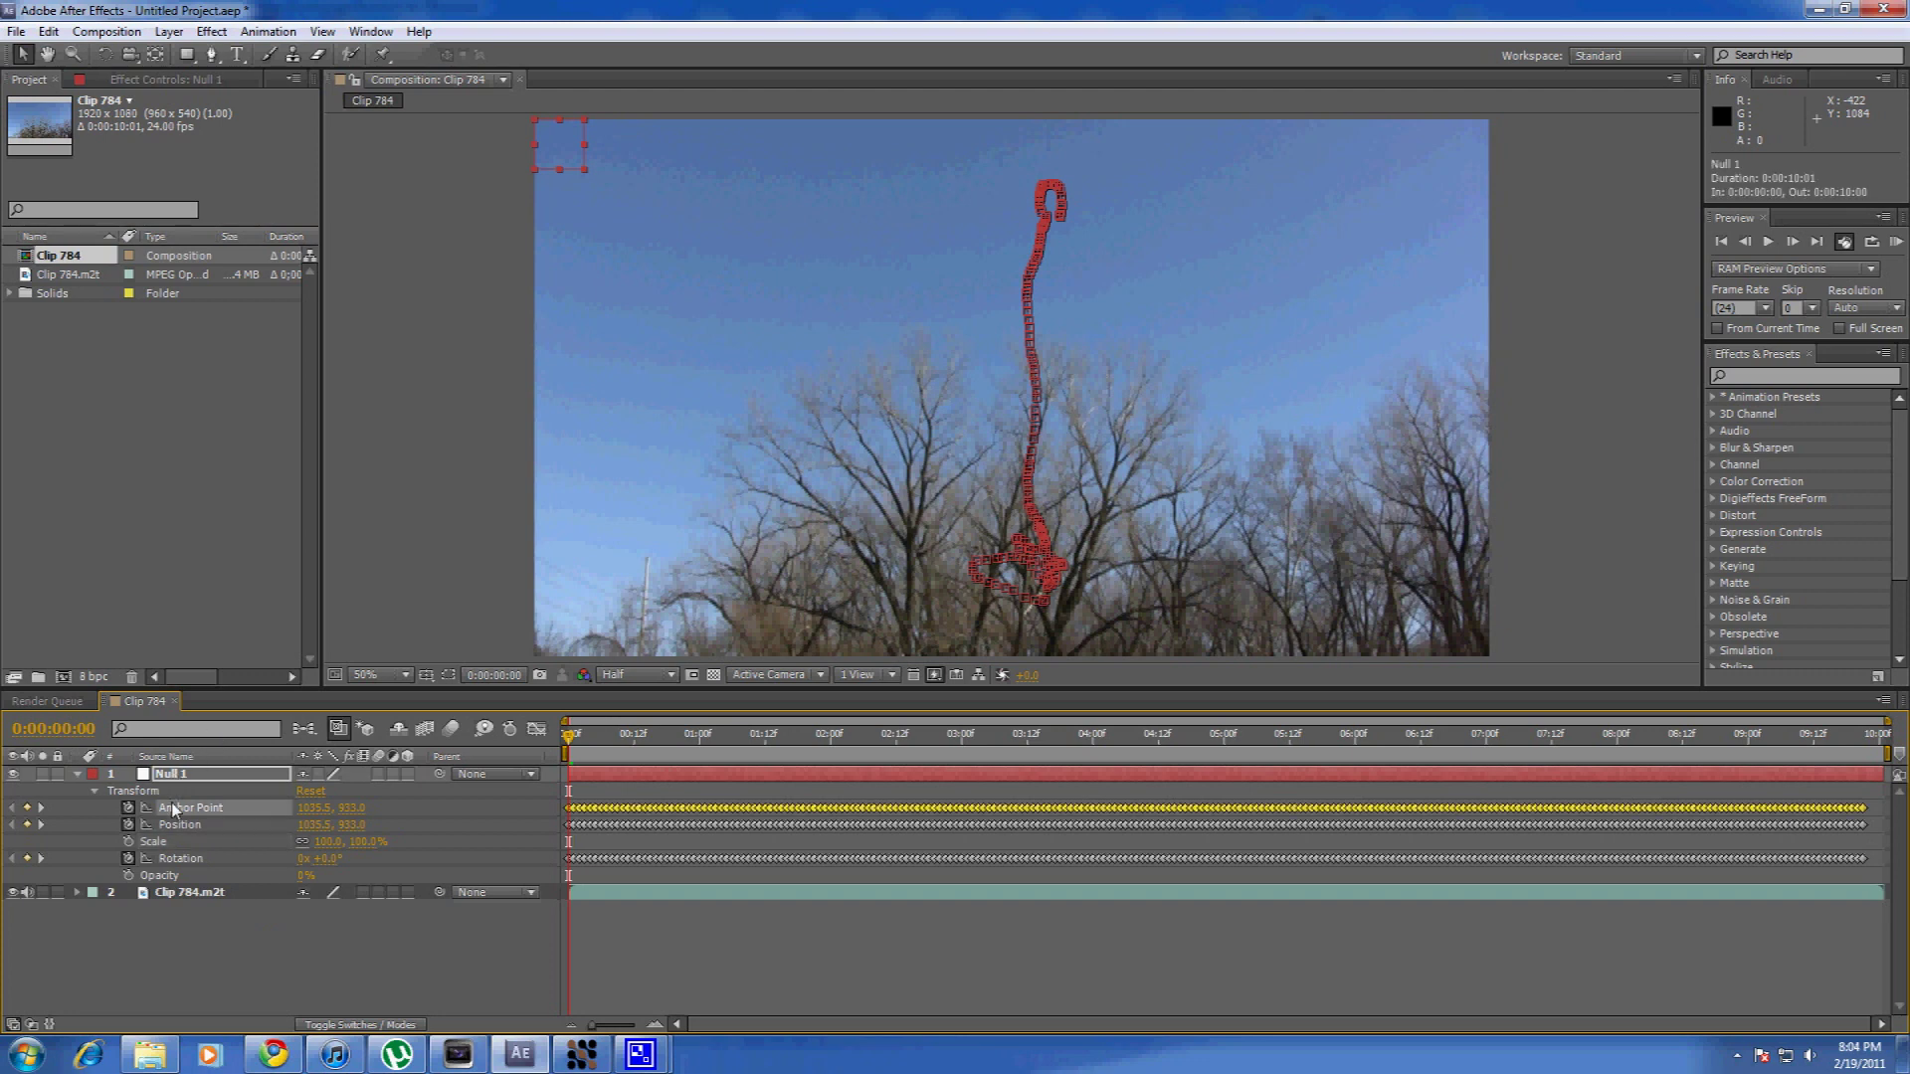
{"action": "left_click", "coordinate": [47, 32]}
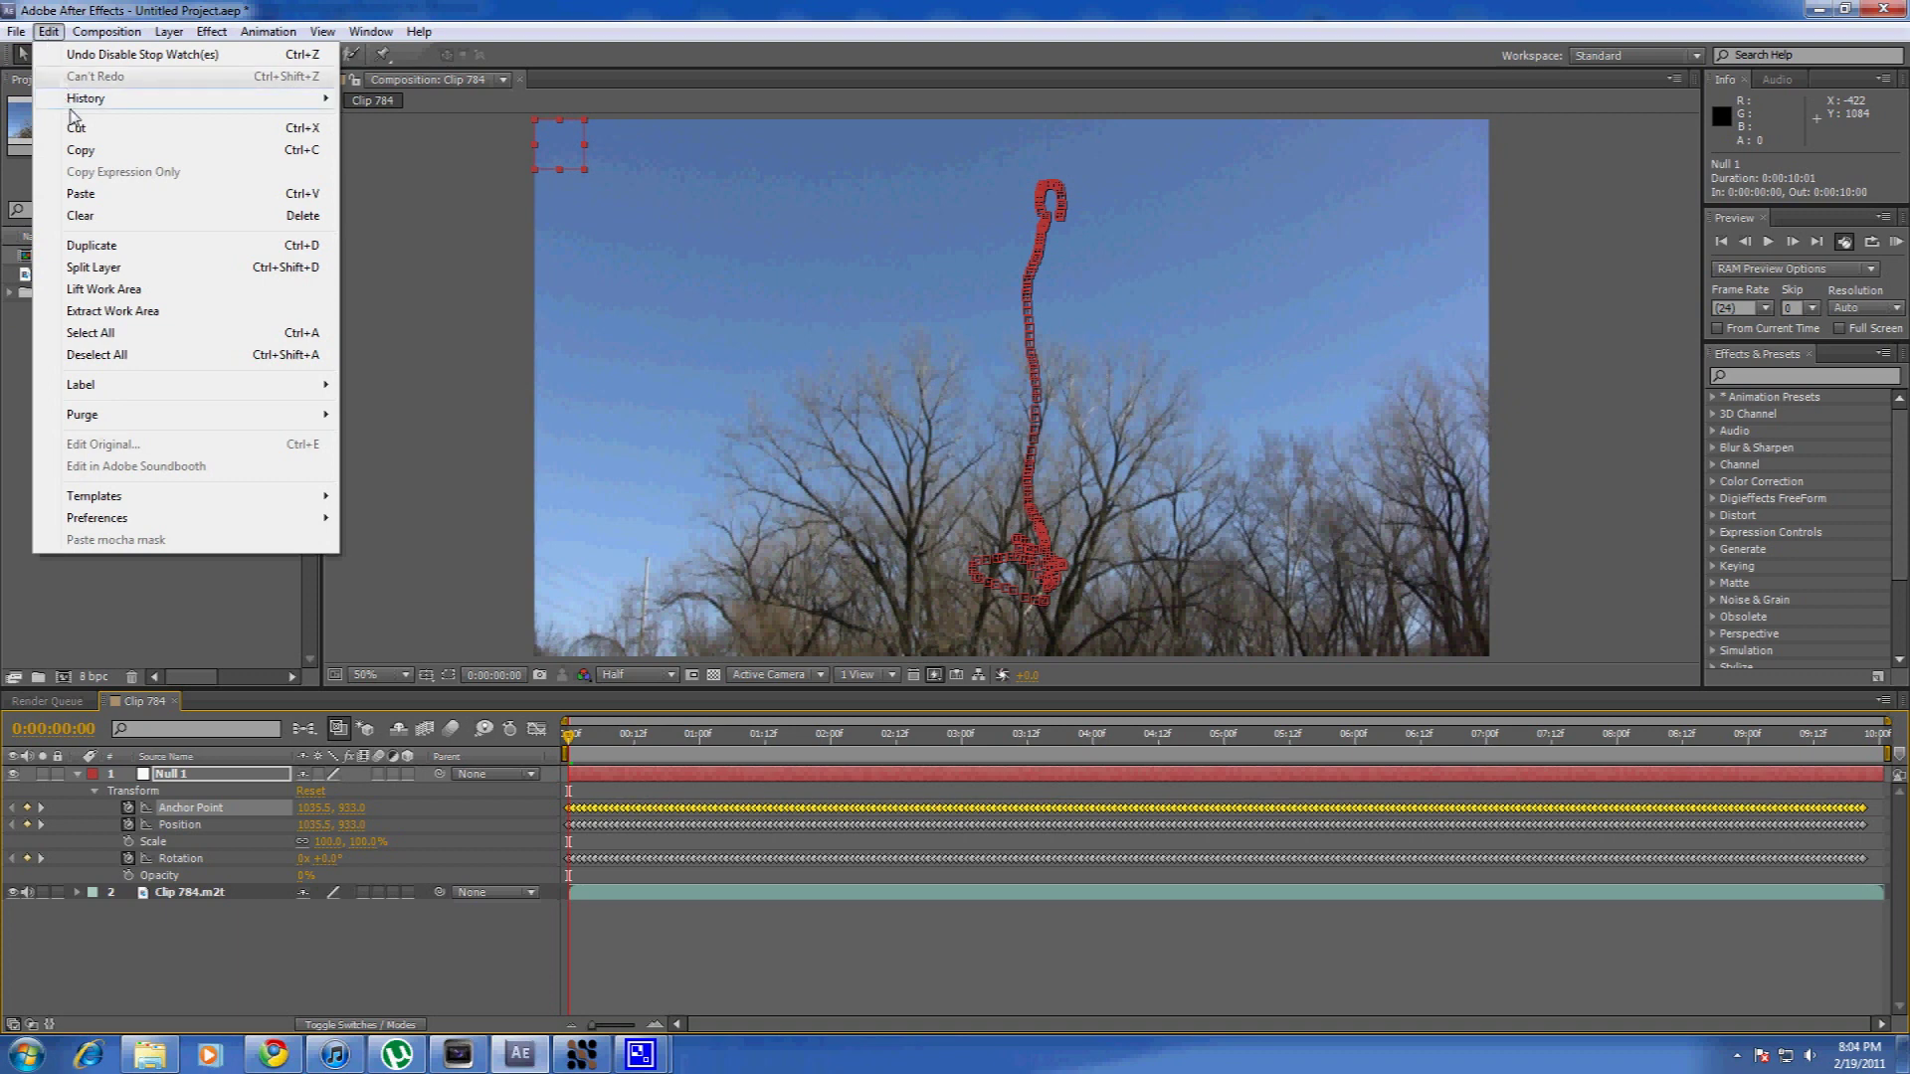
{"action": "left_click", "coordinate": [80, 149]}
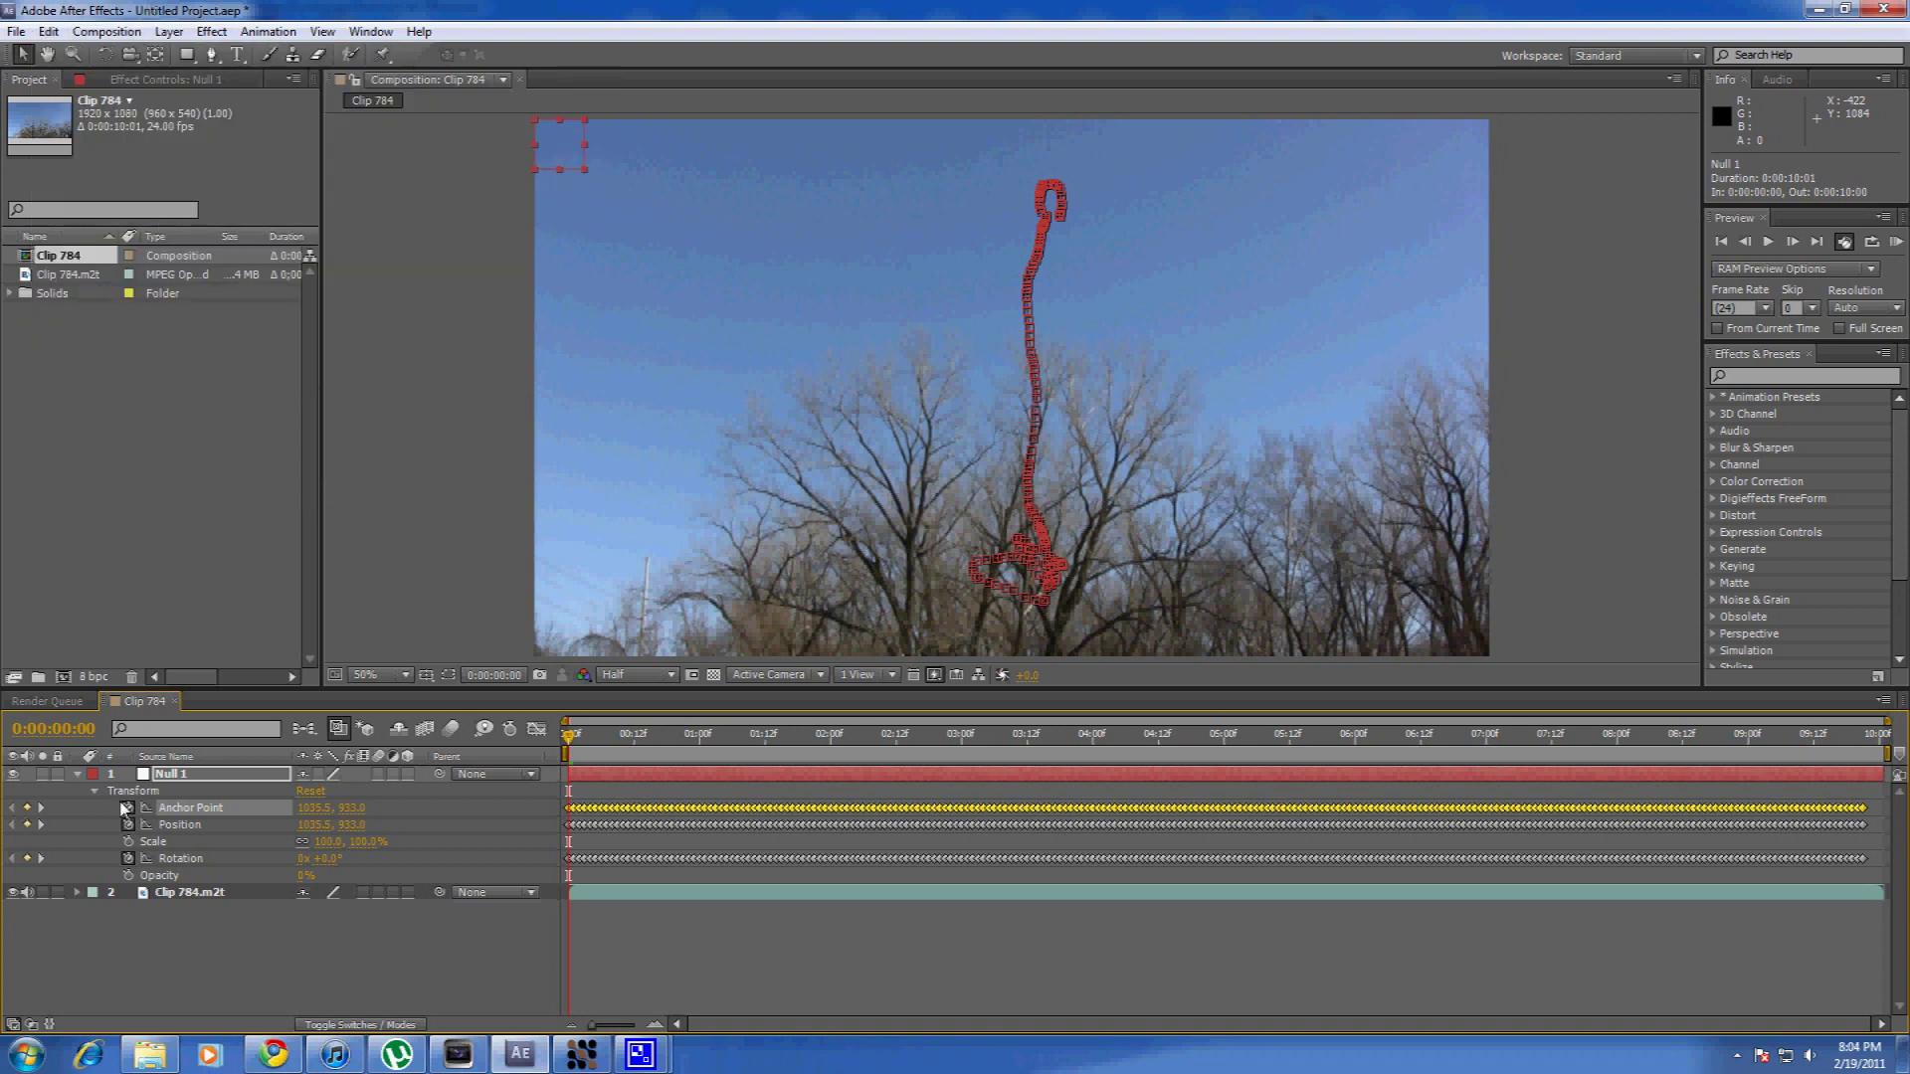
{"action": "left_click", "coordinate": [180, 824]}
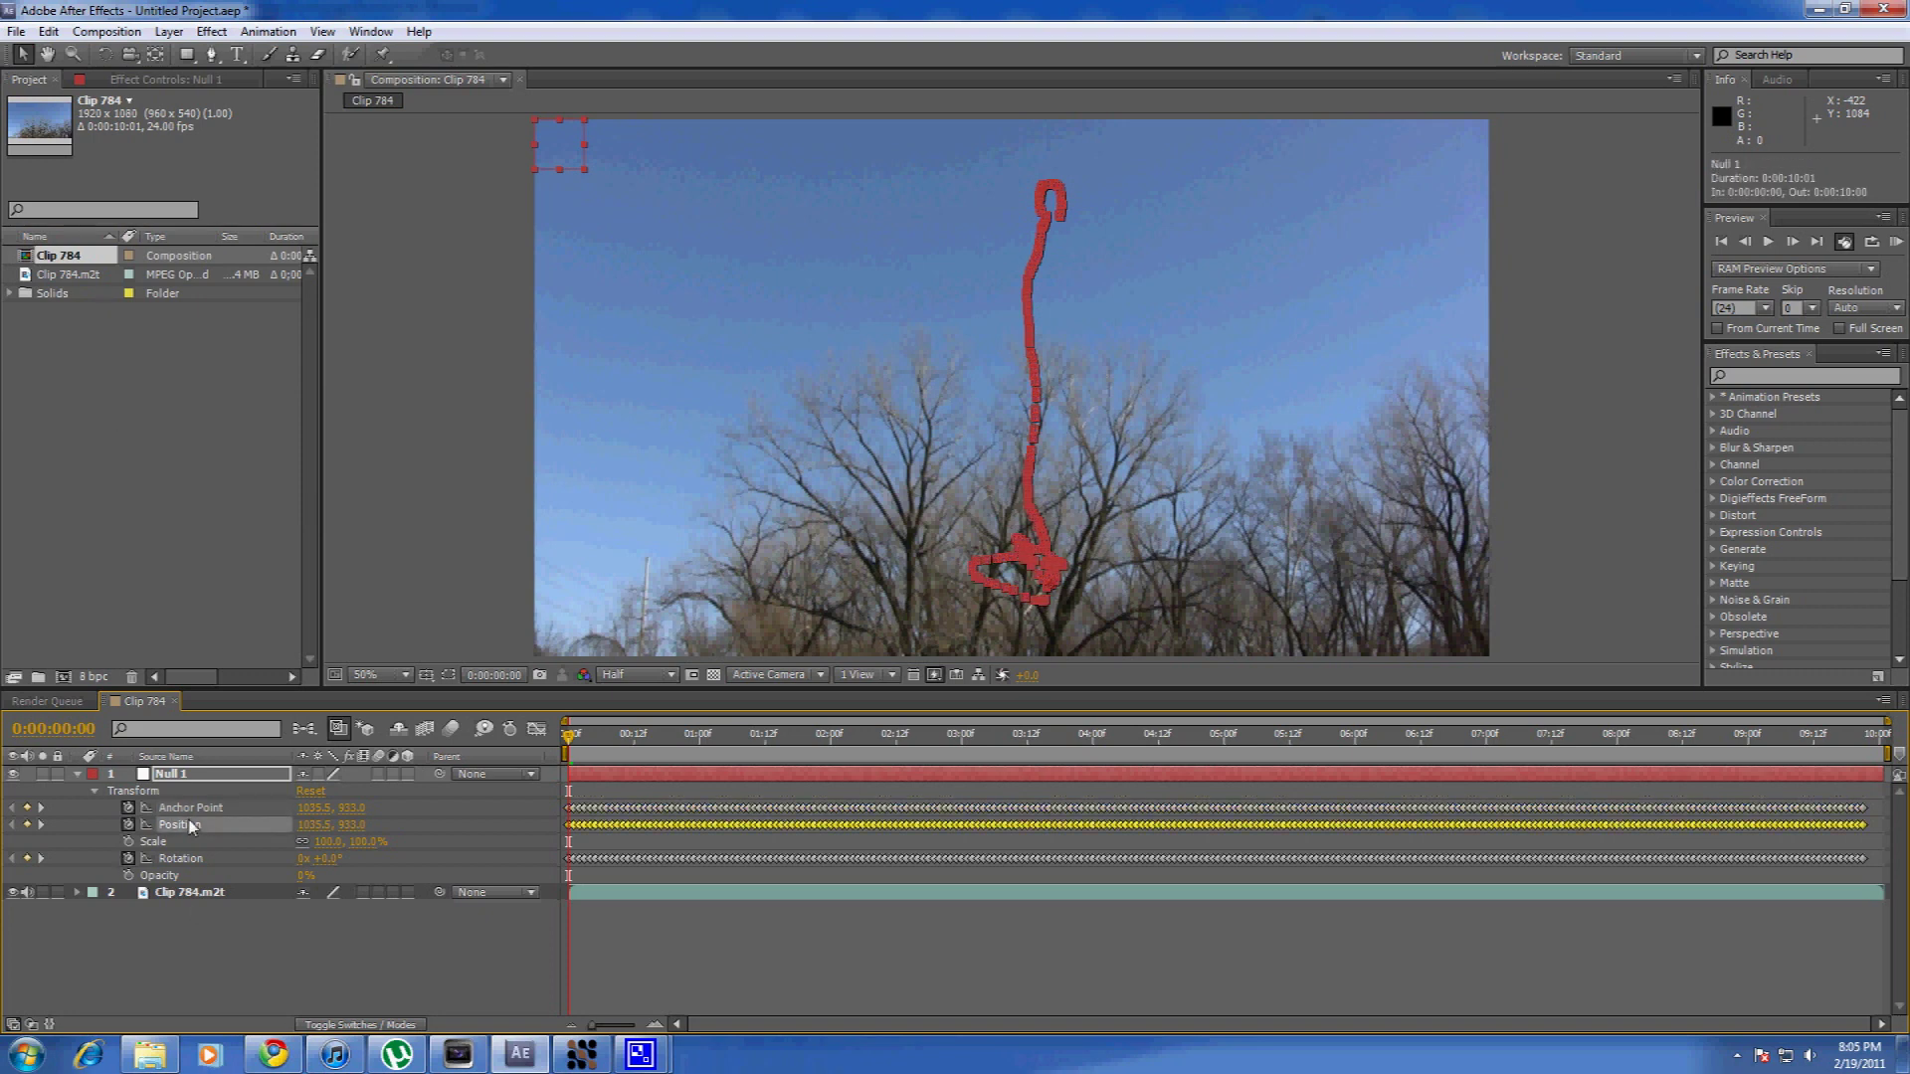
{"action": "left_click", "coordinate": [48, 31]}
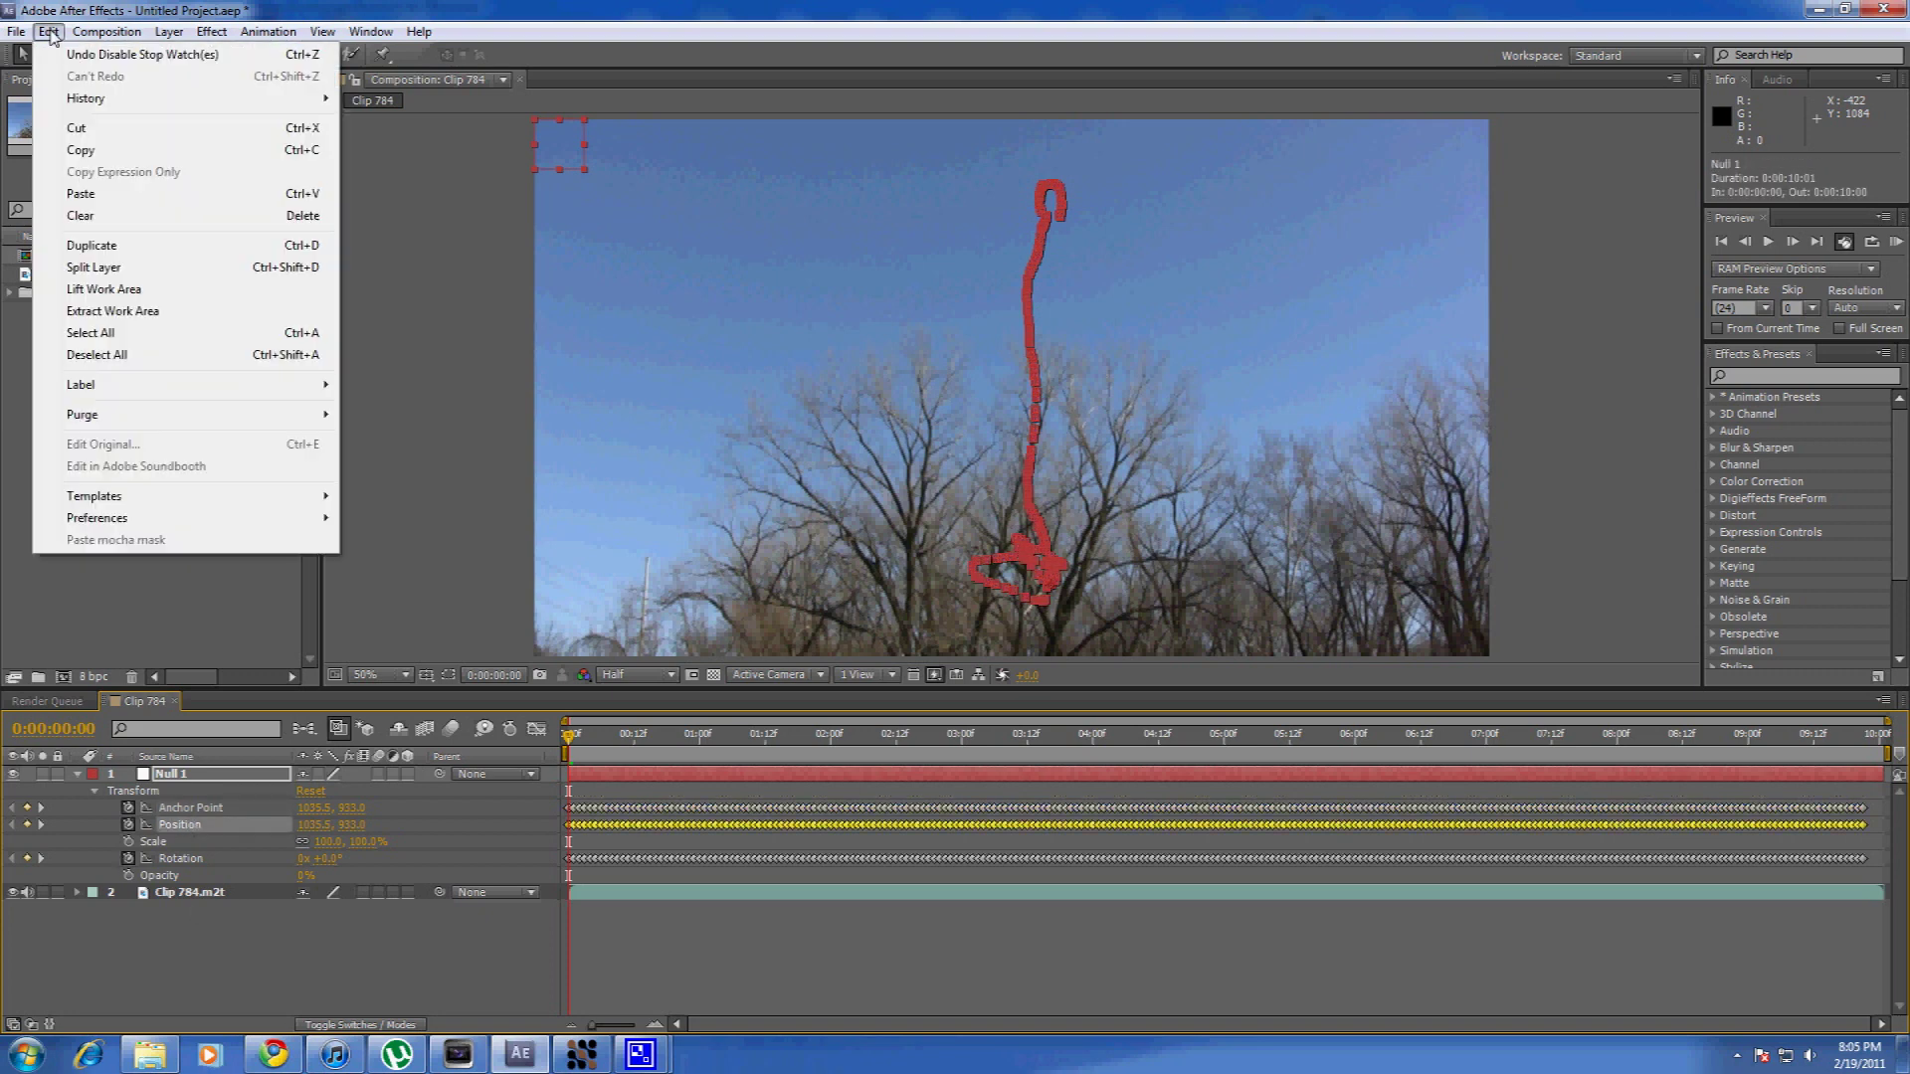
{"action": "left_click", "coordinate": [83, 193]}
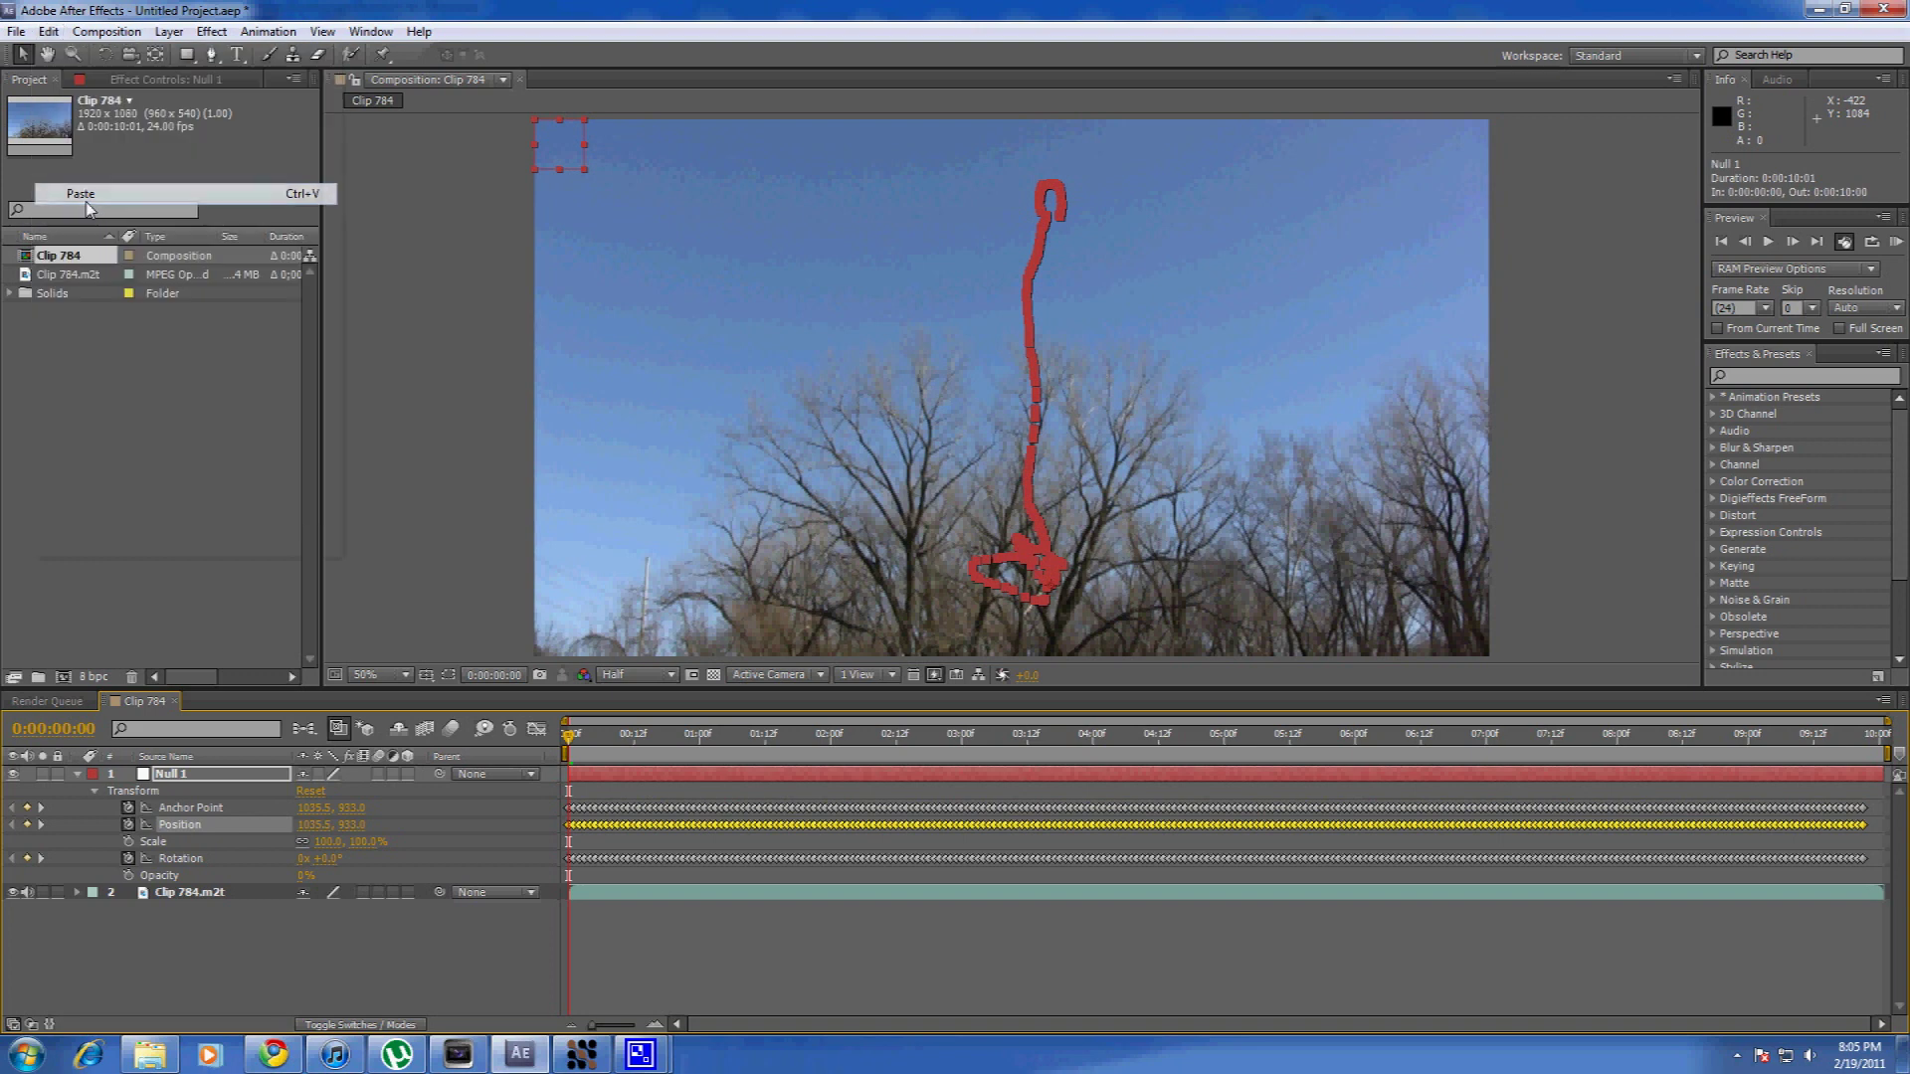
{"action": "left_click", "coordinate": [128, 808]}
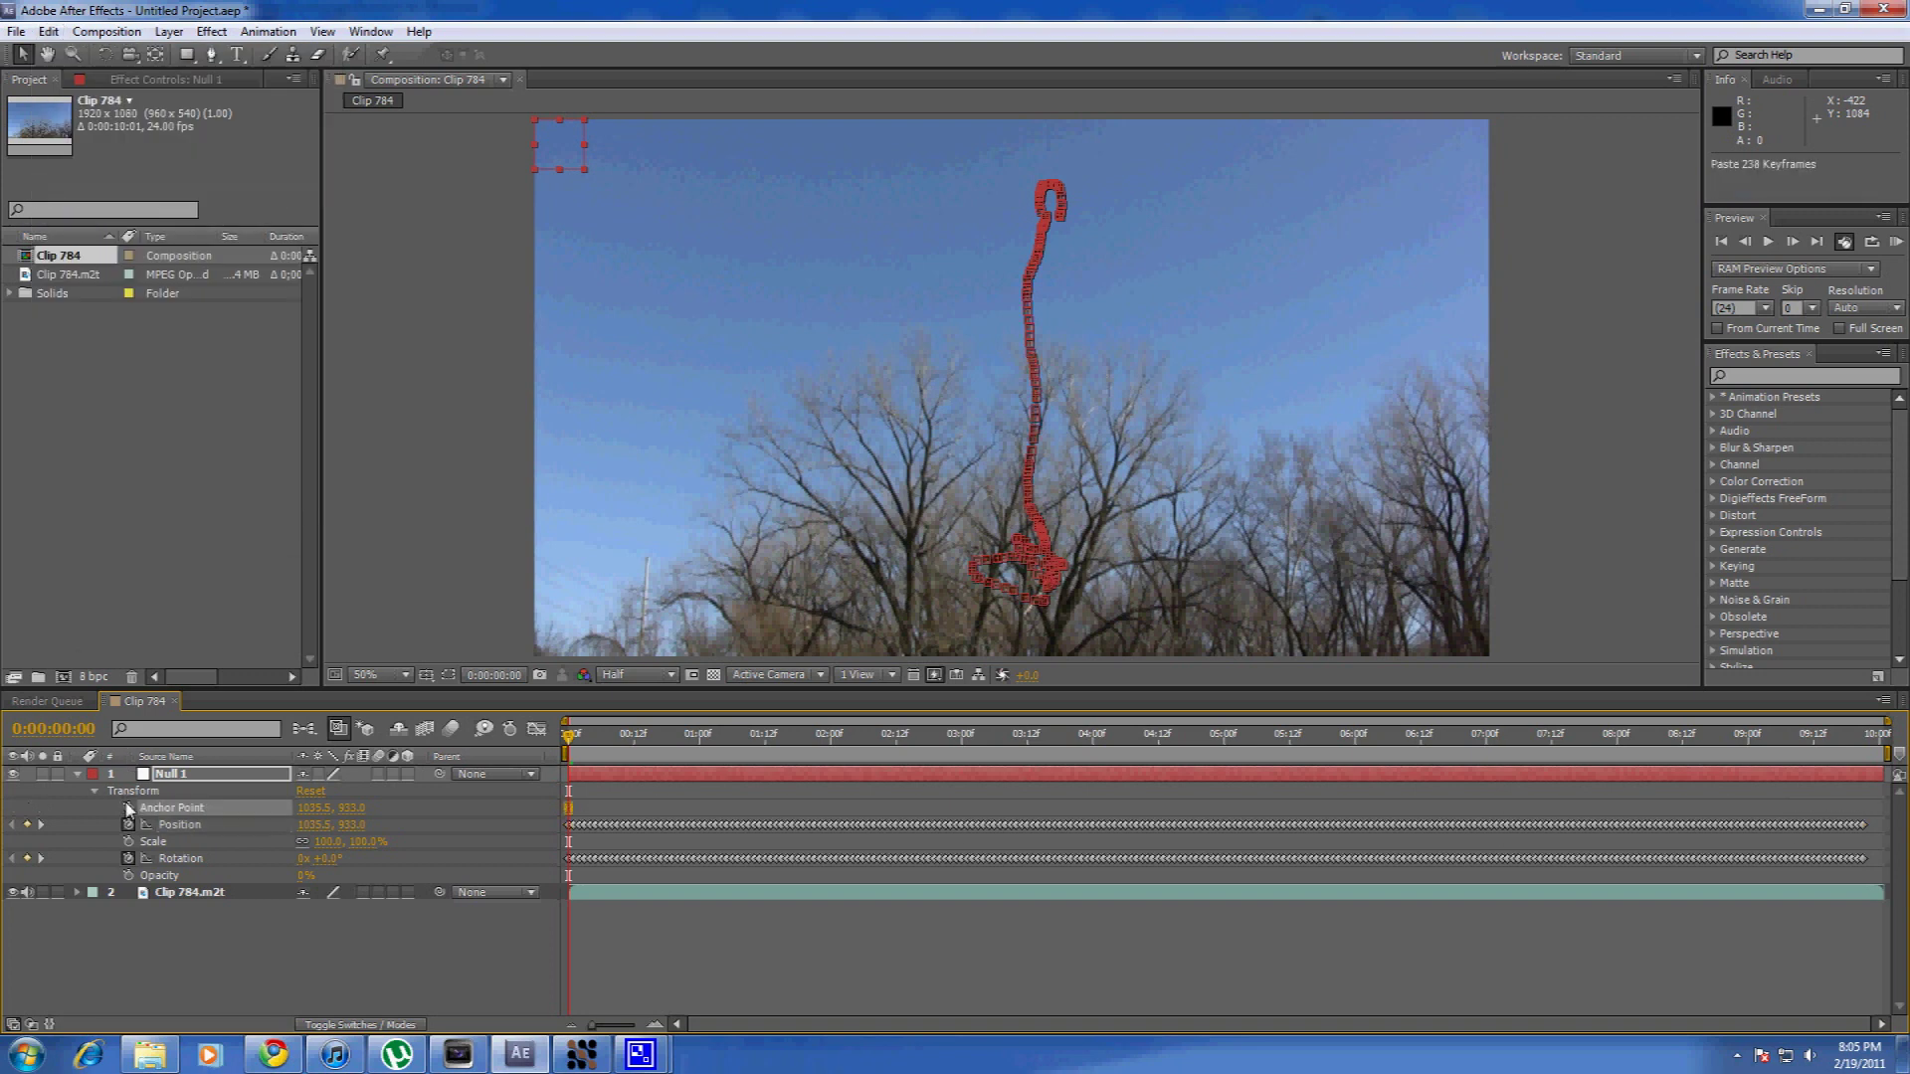
{"action": "left_click", "coordinate": [171, 966]}
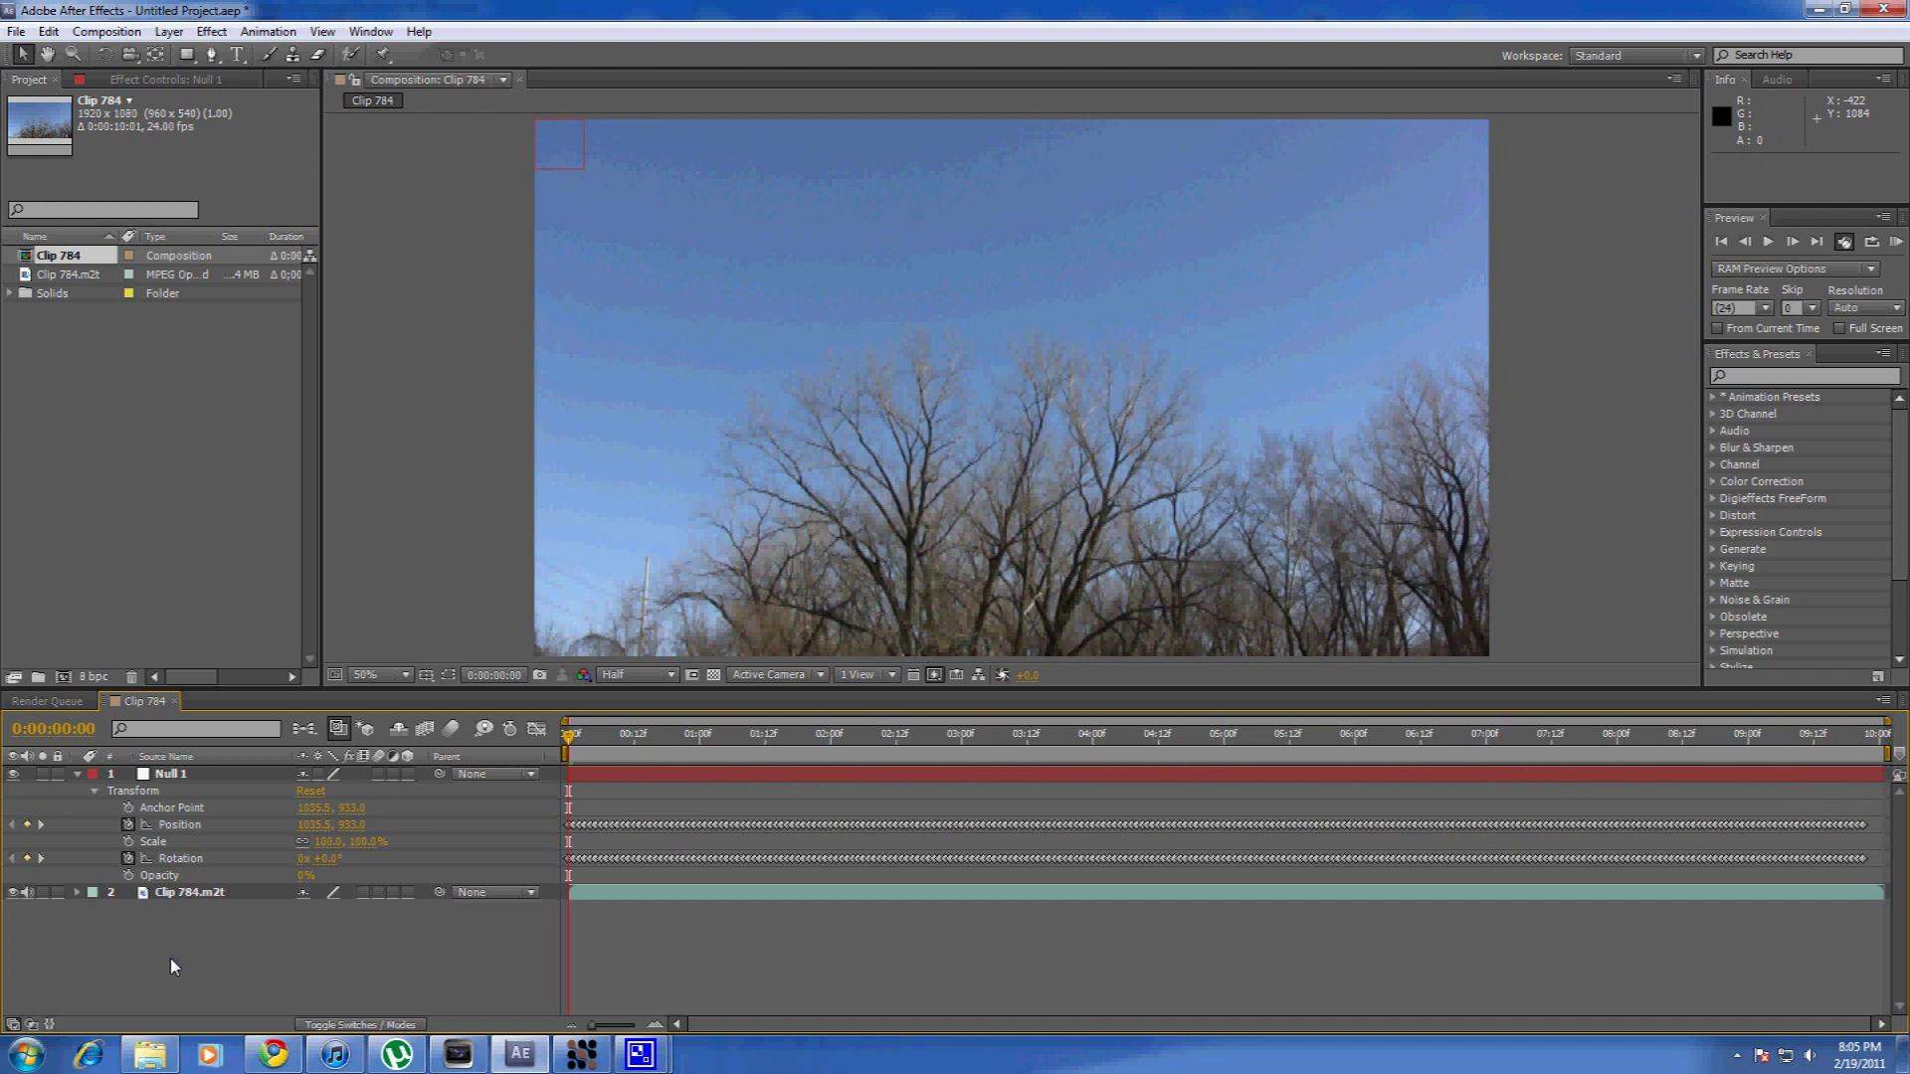
{"action": "key", "text": "comma"}
{"action": "key", "text": "period"}
{"action": "key", "text": "comma"}
{"action": "key", "text": "period"}
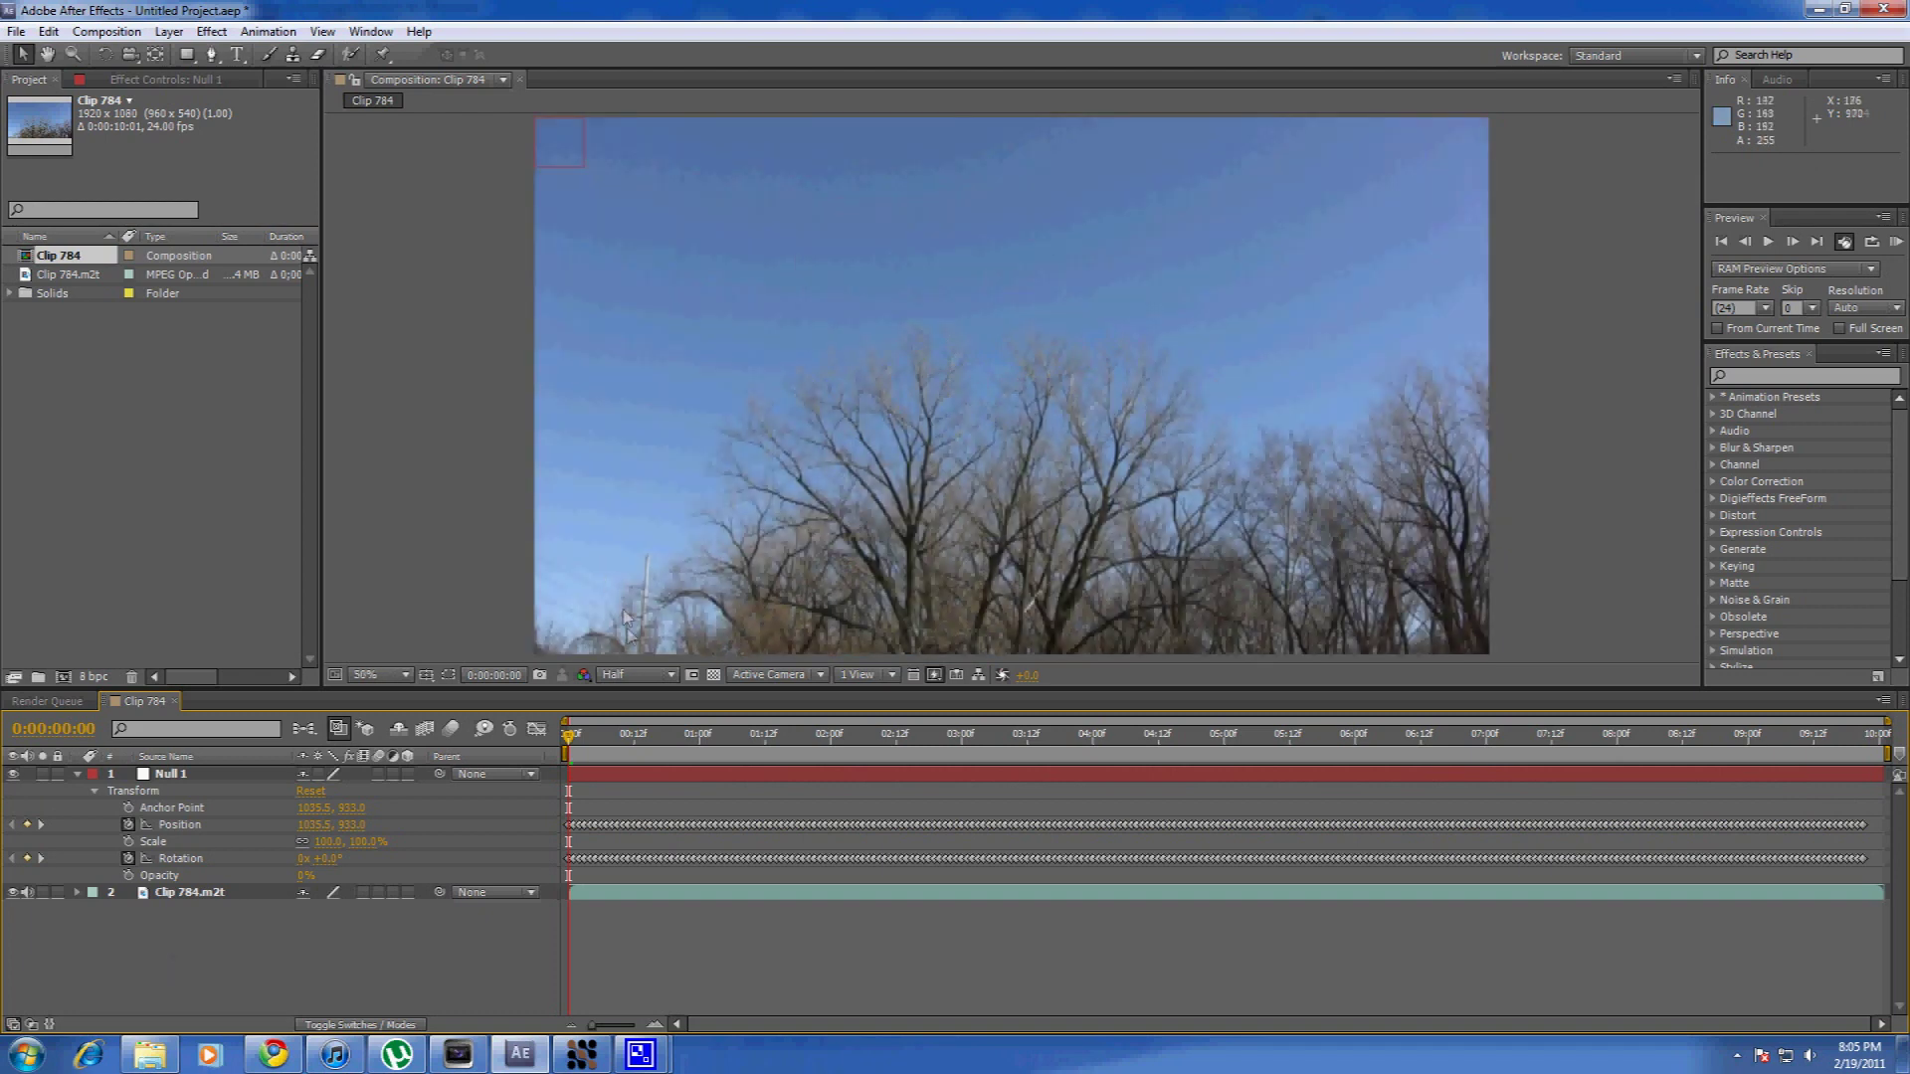
{"action": "key", "text": "comma"}
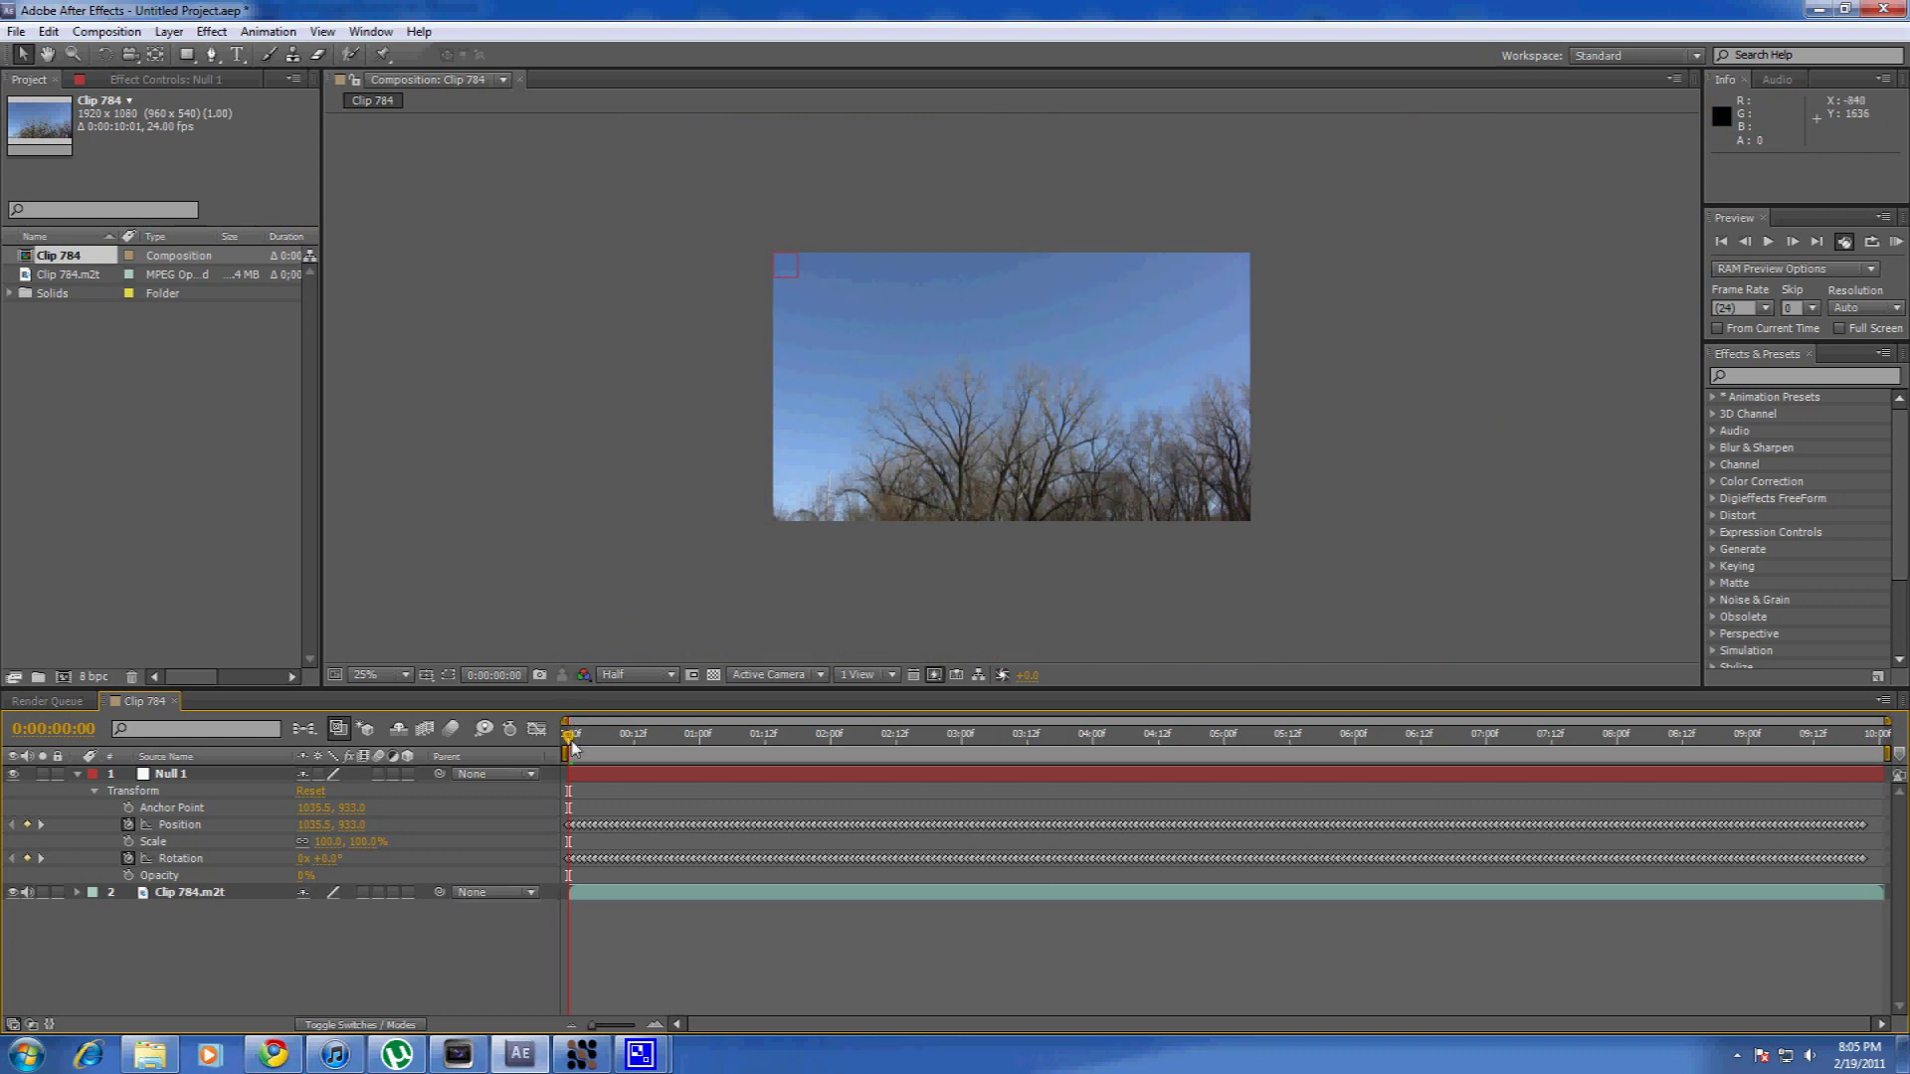
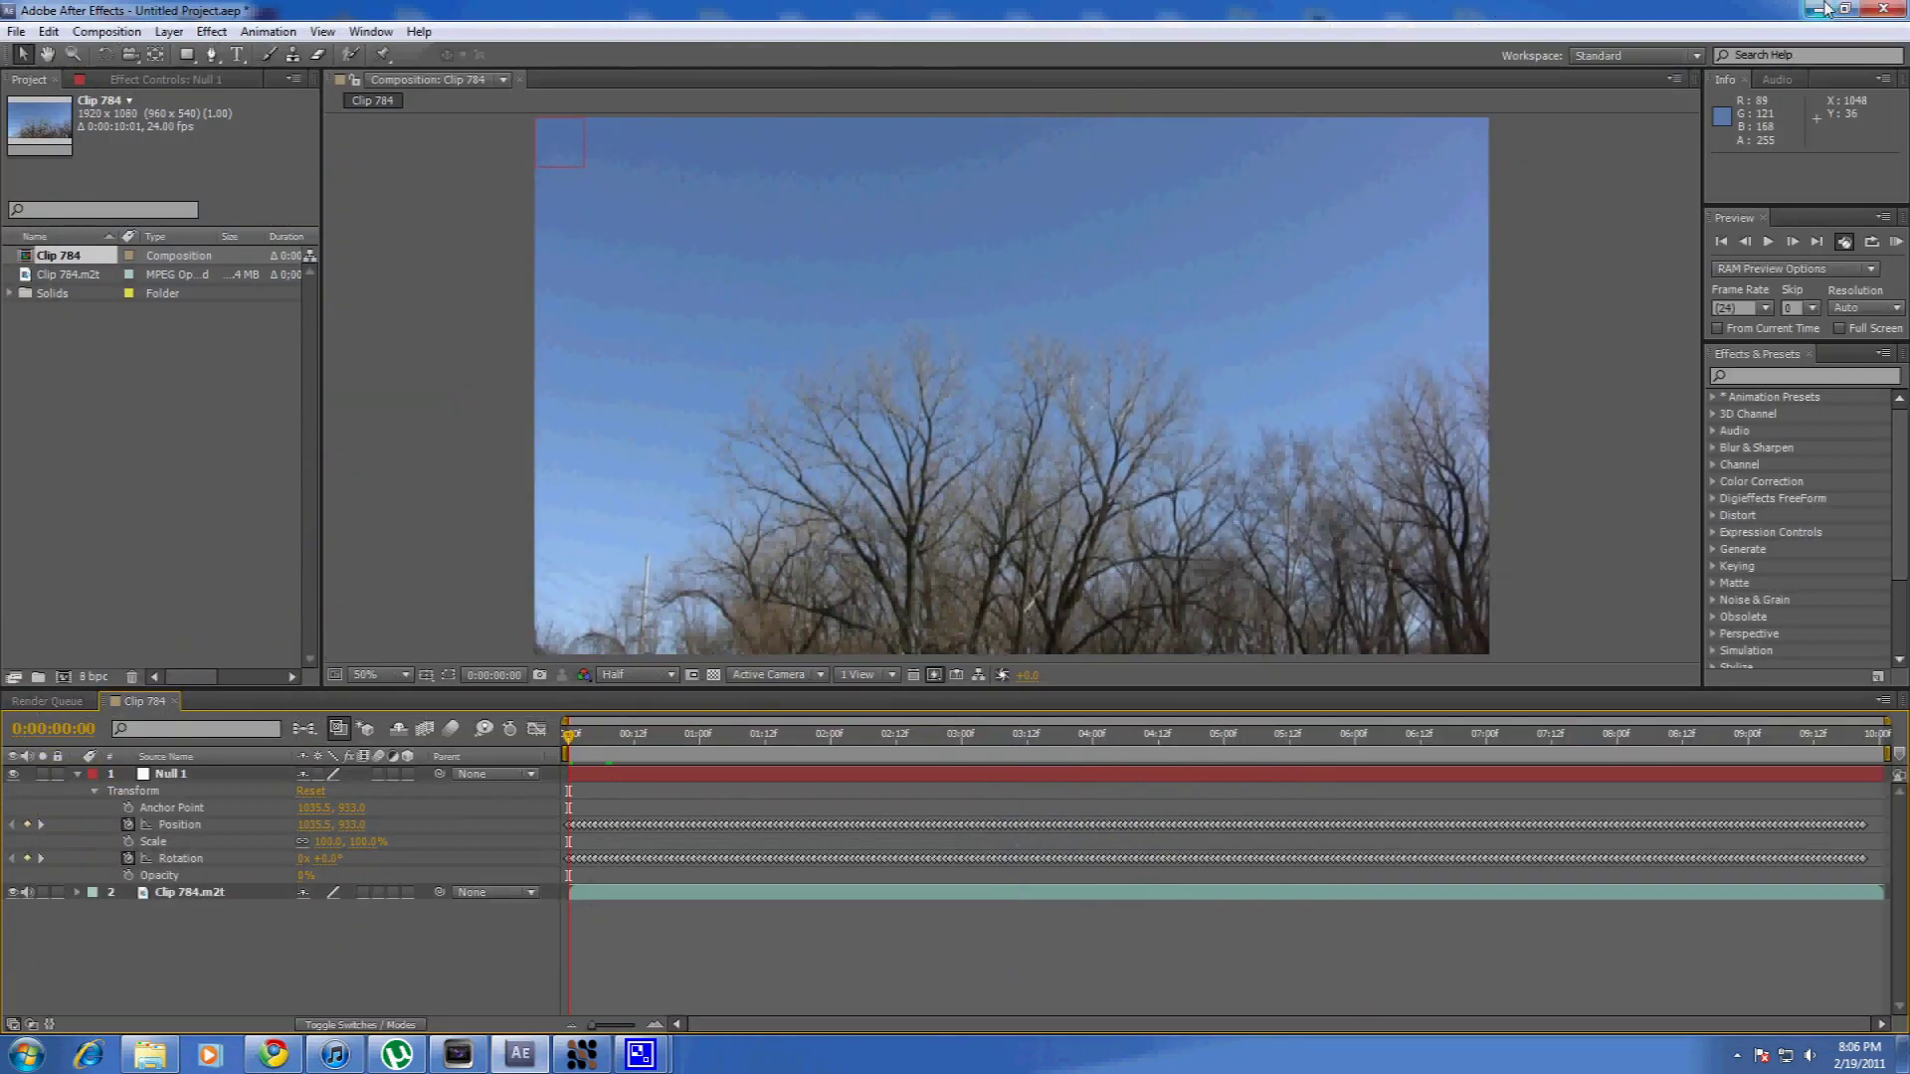
Preview the MTHYHT mountain image from the desktop, then import it into the After Effects project.
{"action": "left_click", "coordinate": [1827, 9]}
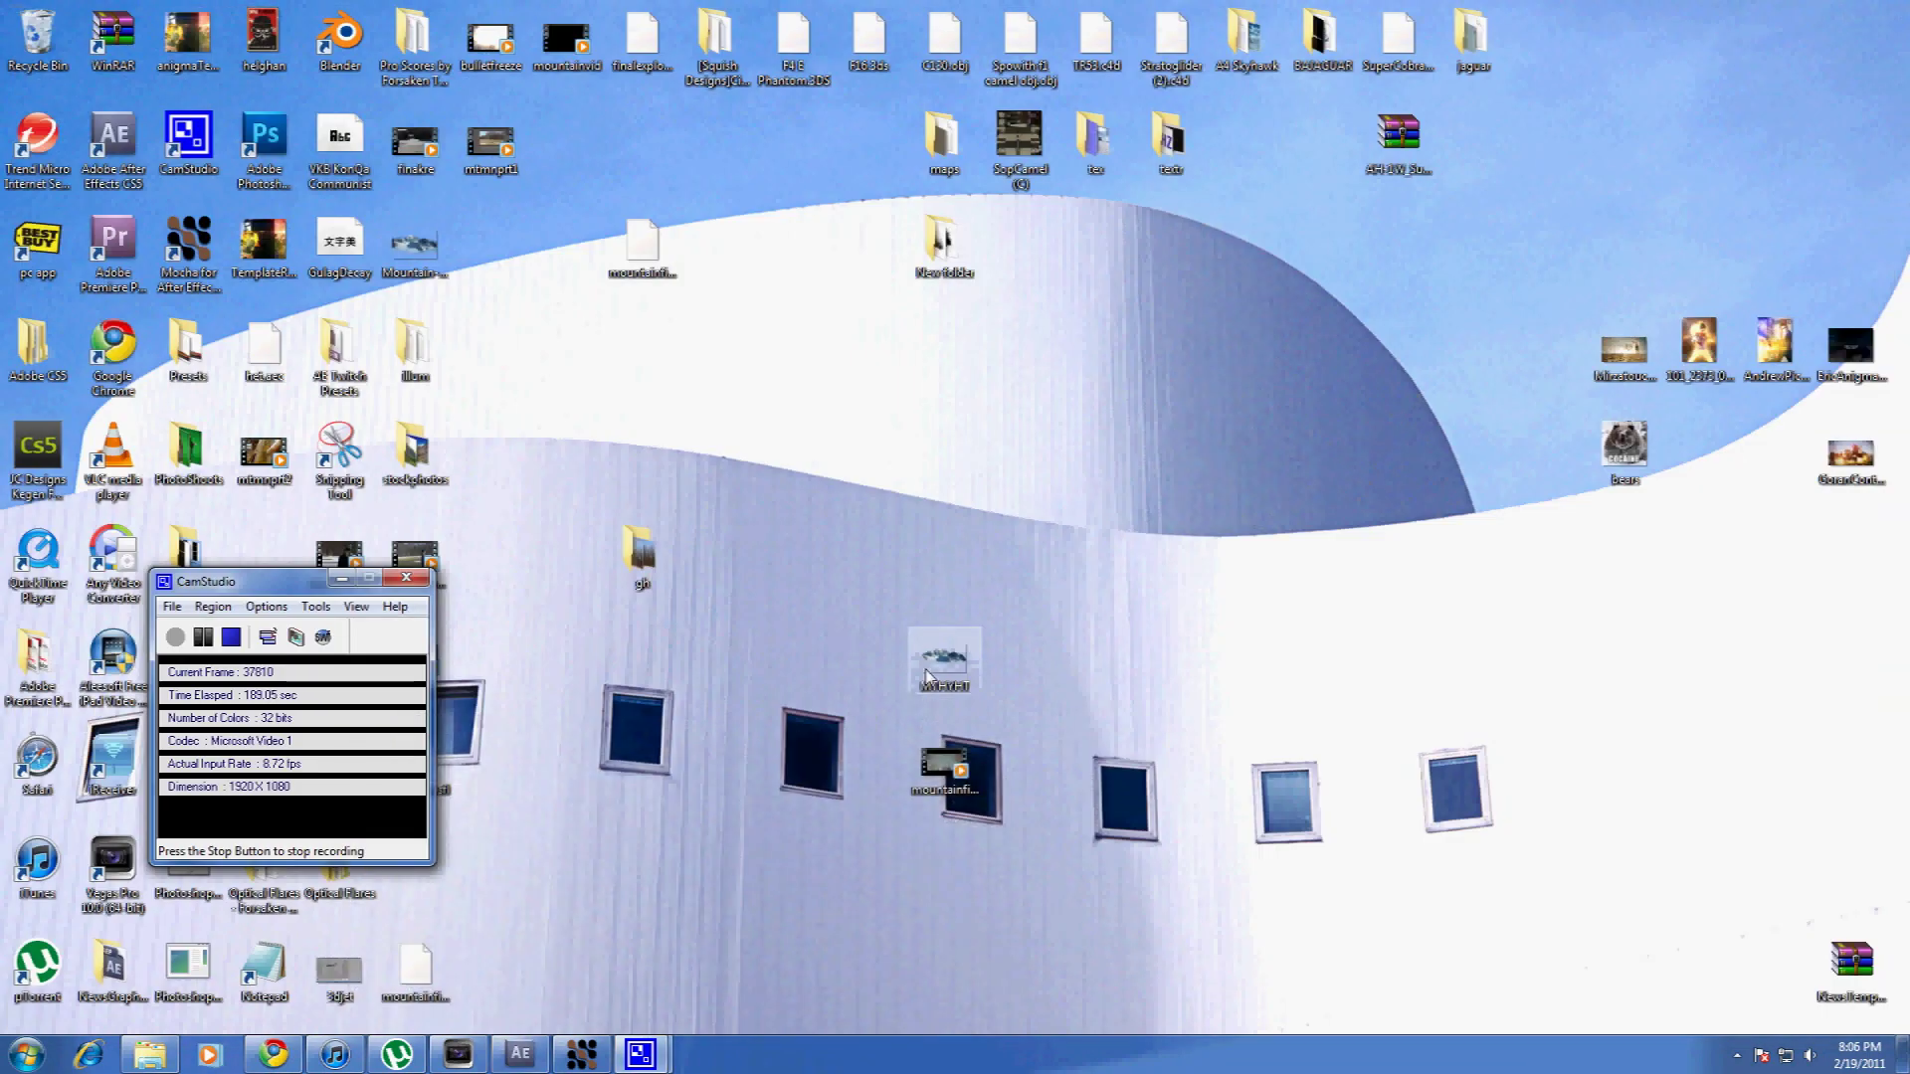
{"action": "double_click", "coordinate": [926, 677]}
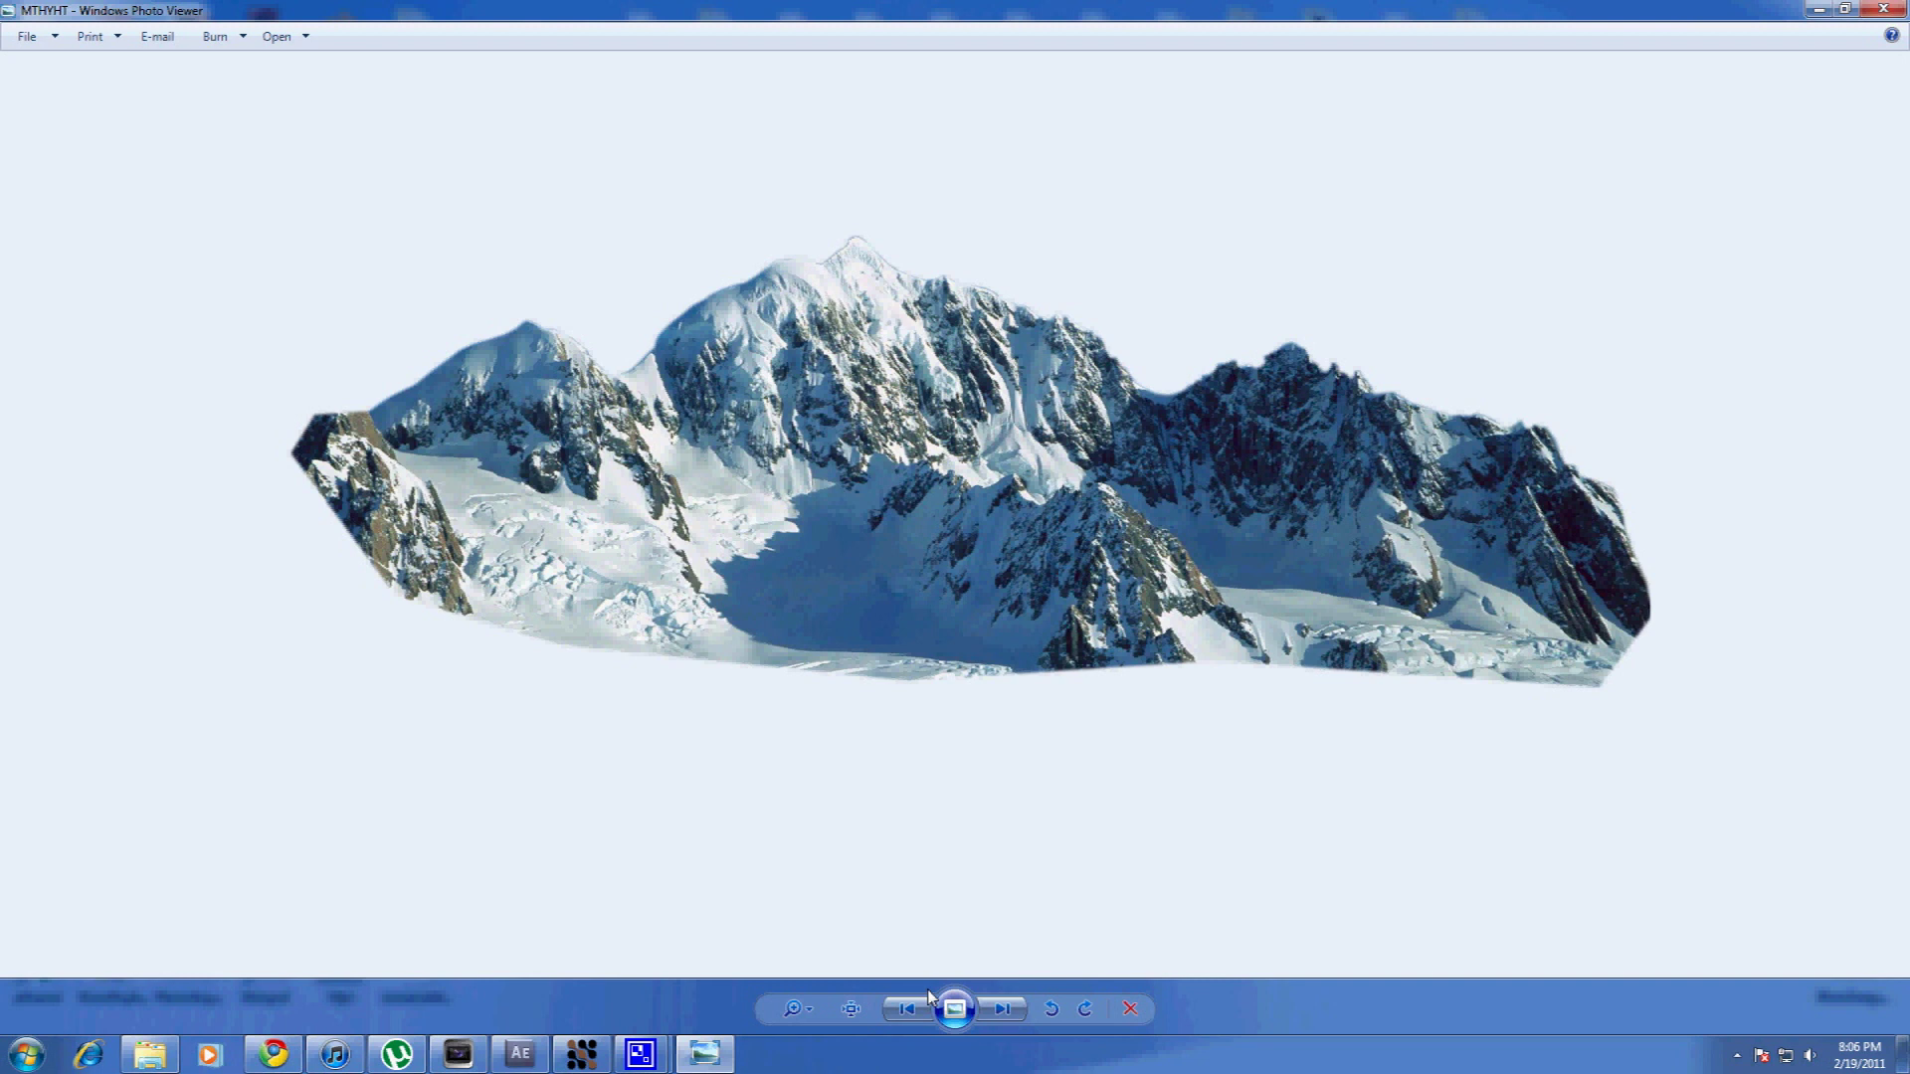
{"action": "left_click", "coordinate": [1902, 8]}
{"action": "left_click_drag", "start_coordinate": [1108, 39], "coordinate": [882, 69]}
{"action": "left_click_drag", "start_coordinate": [1335, 671], "coordinate": [42, 456]}
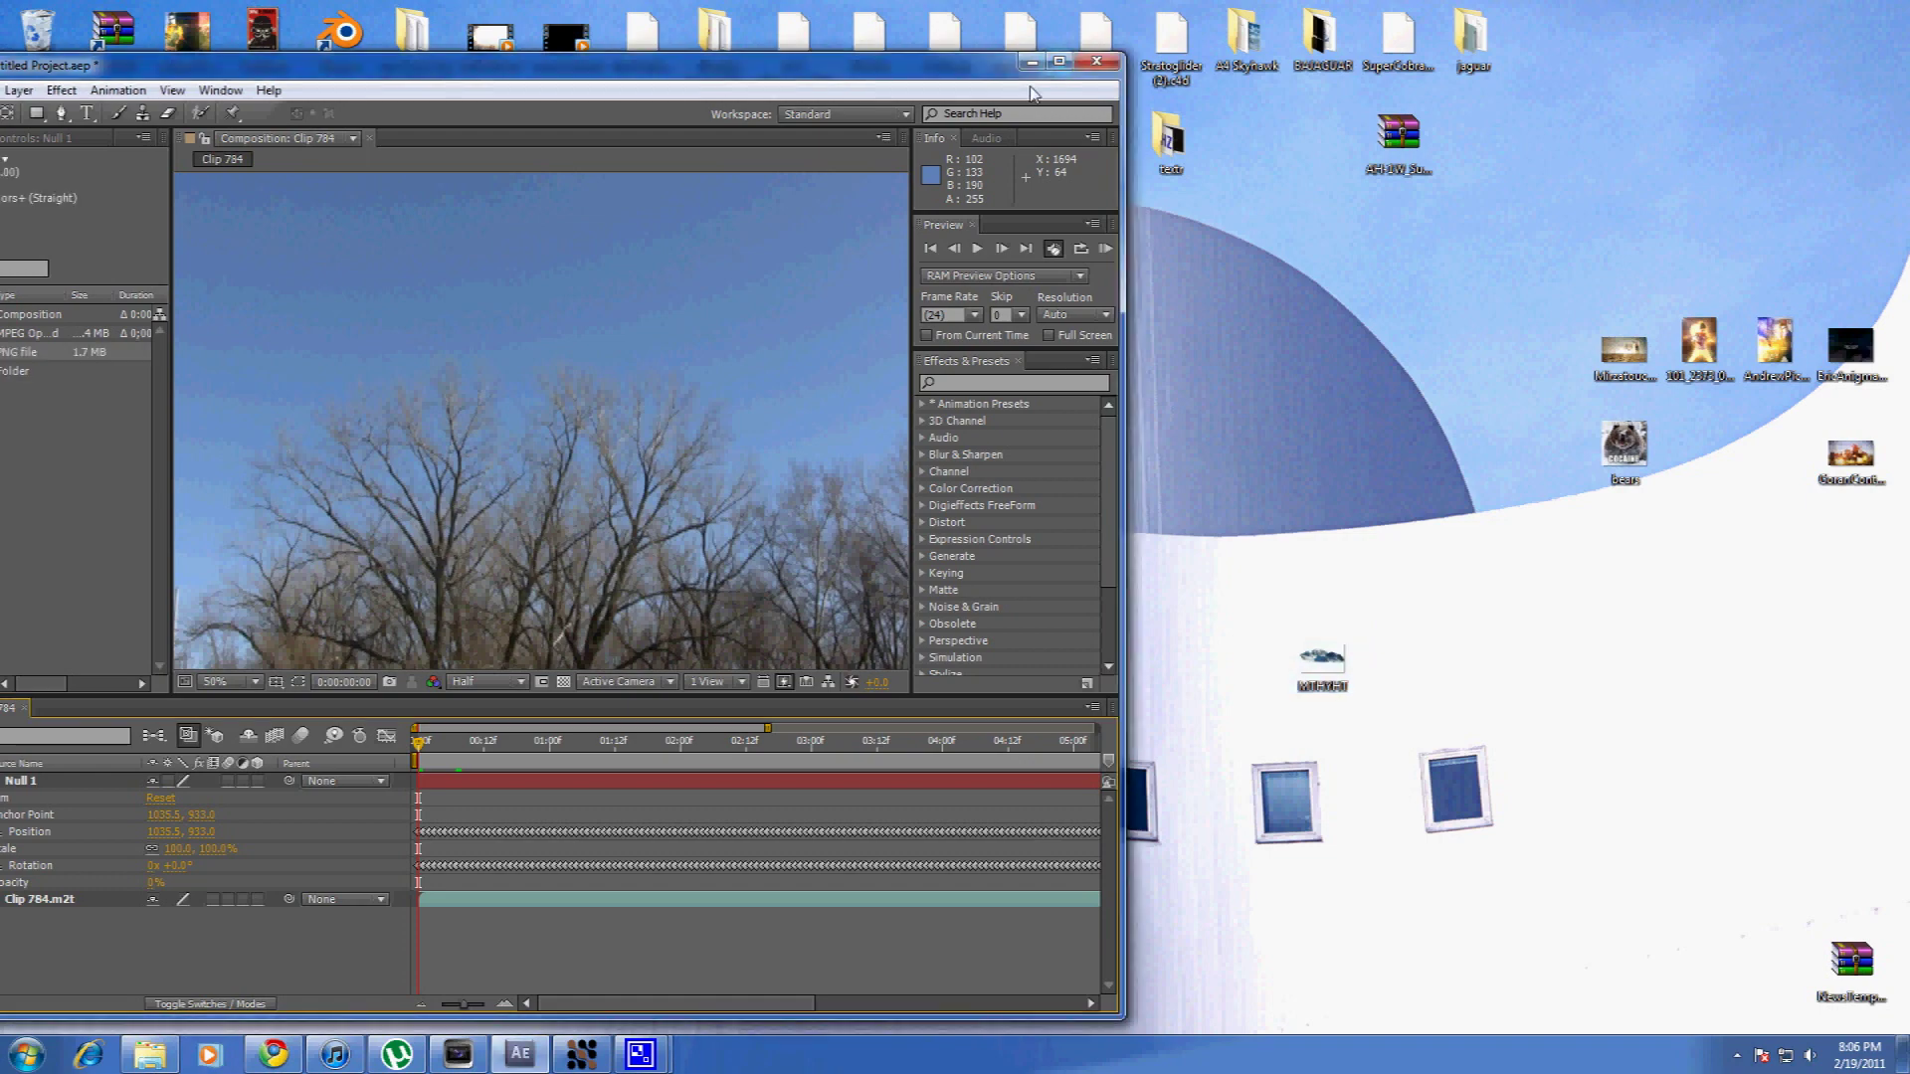
{"action": "left_click", "coordinate": [1059, 61]}
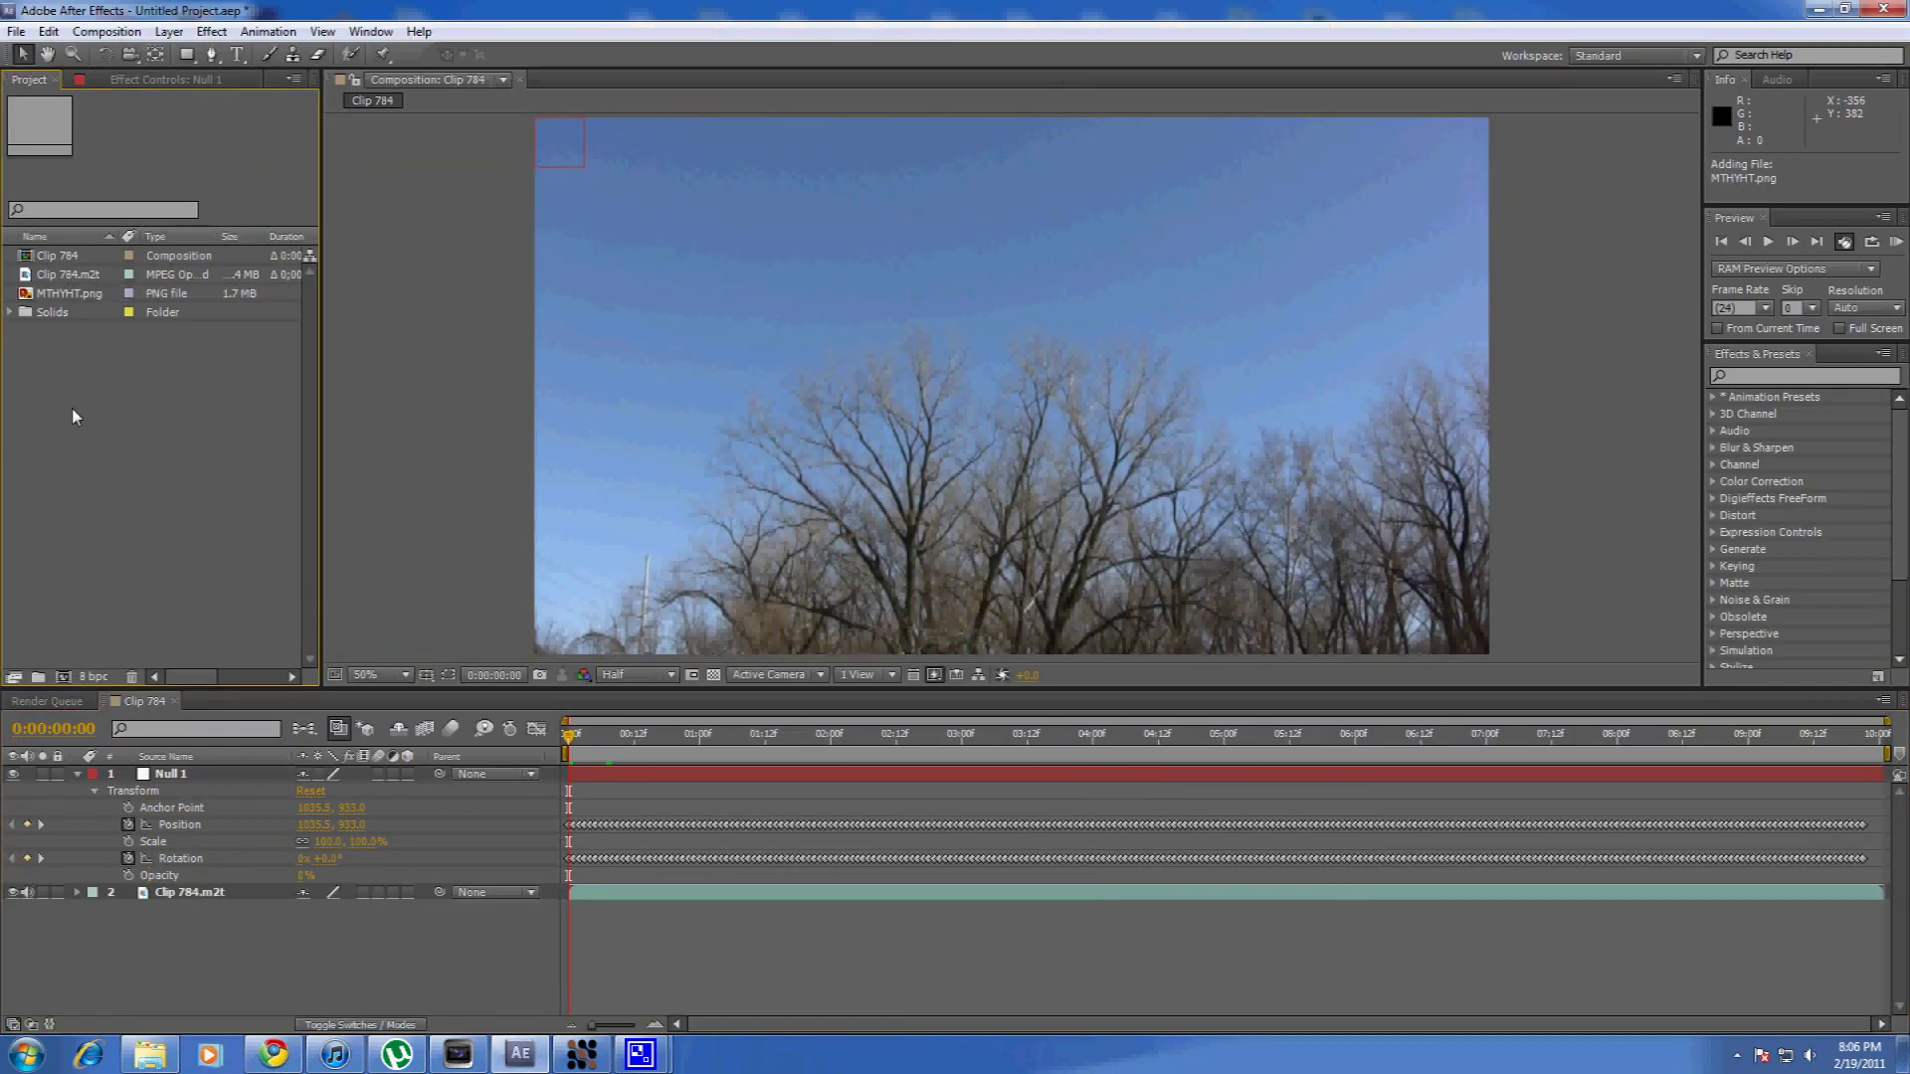
Add MTHYHT.png as the top layer of Clip 784, mirror it horizontally, and position it over the trees at 1086, 728.
{"action": "left_click_drag", "start_coordinate": [99, 302], "coordinate": [1014, 421]}
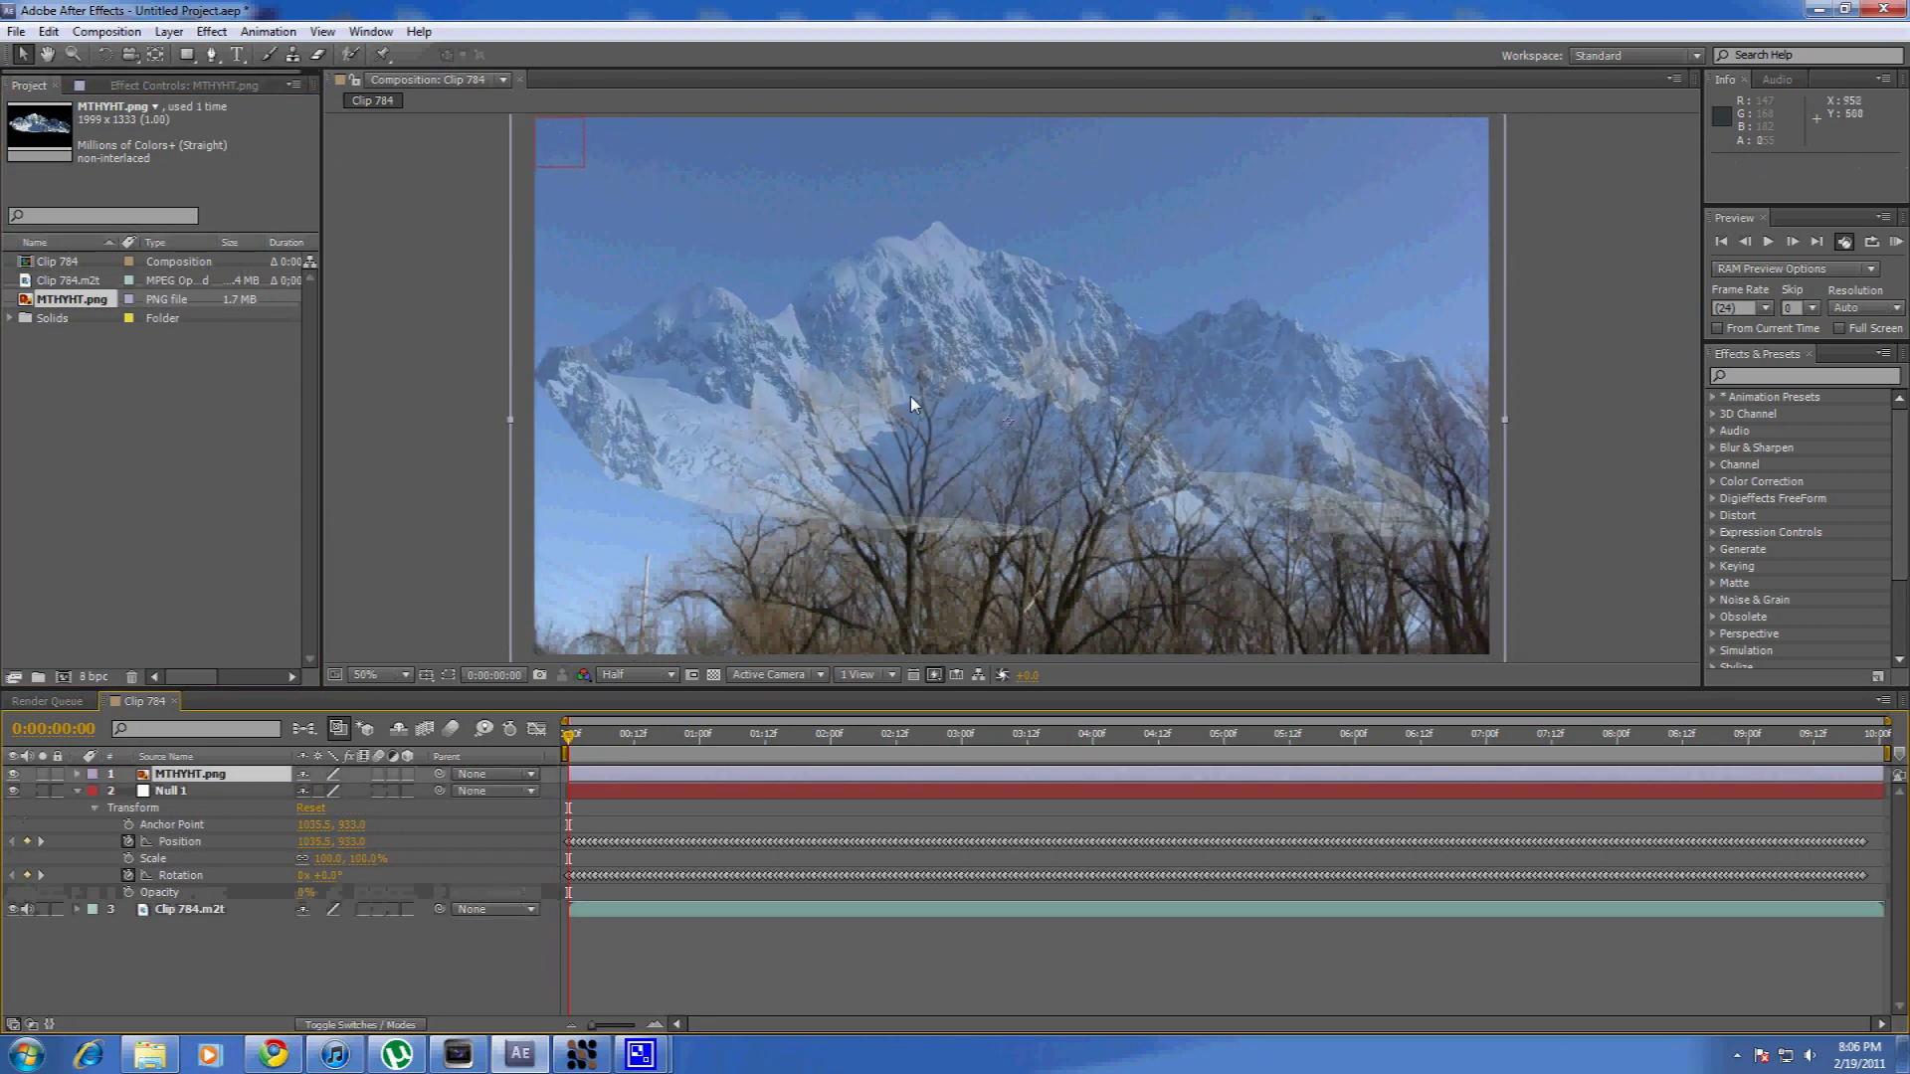
{"action": "left_click_drag", "start_coordinate": [875, 487], "coordinate": [909, 638]}
{"action": "key", "text": "comma"}
{"action": "key", "text": "period"}
{"action": "key", "text": "comma"}
{"action": "left_click_drag", "start_coordinate": [1273, 485], "coordinate": [778, 501]}
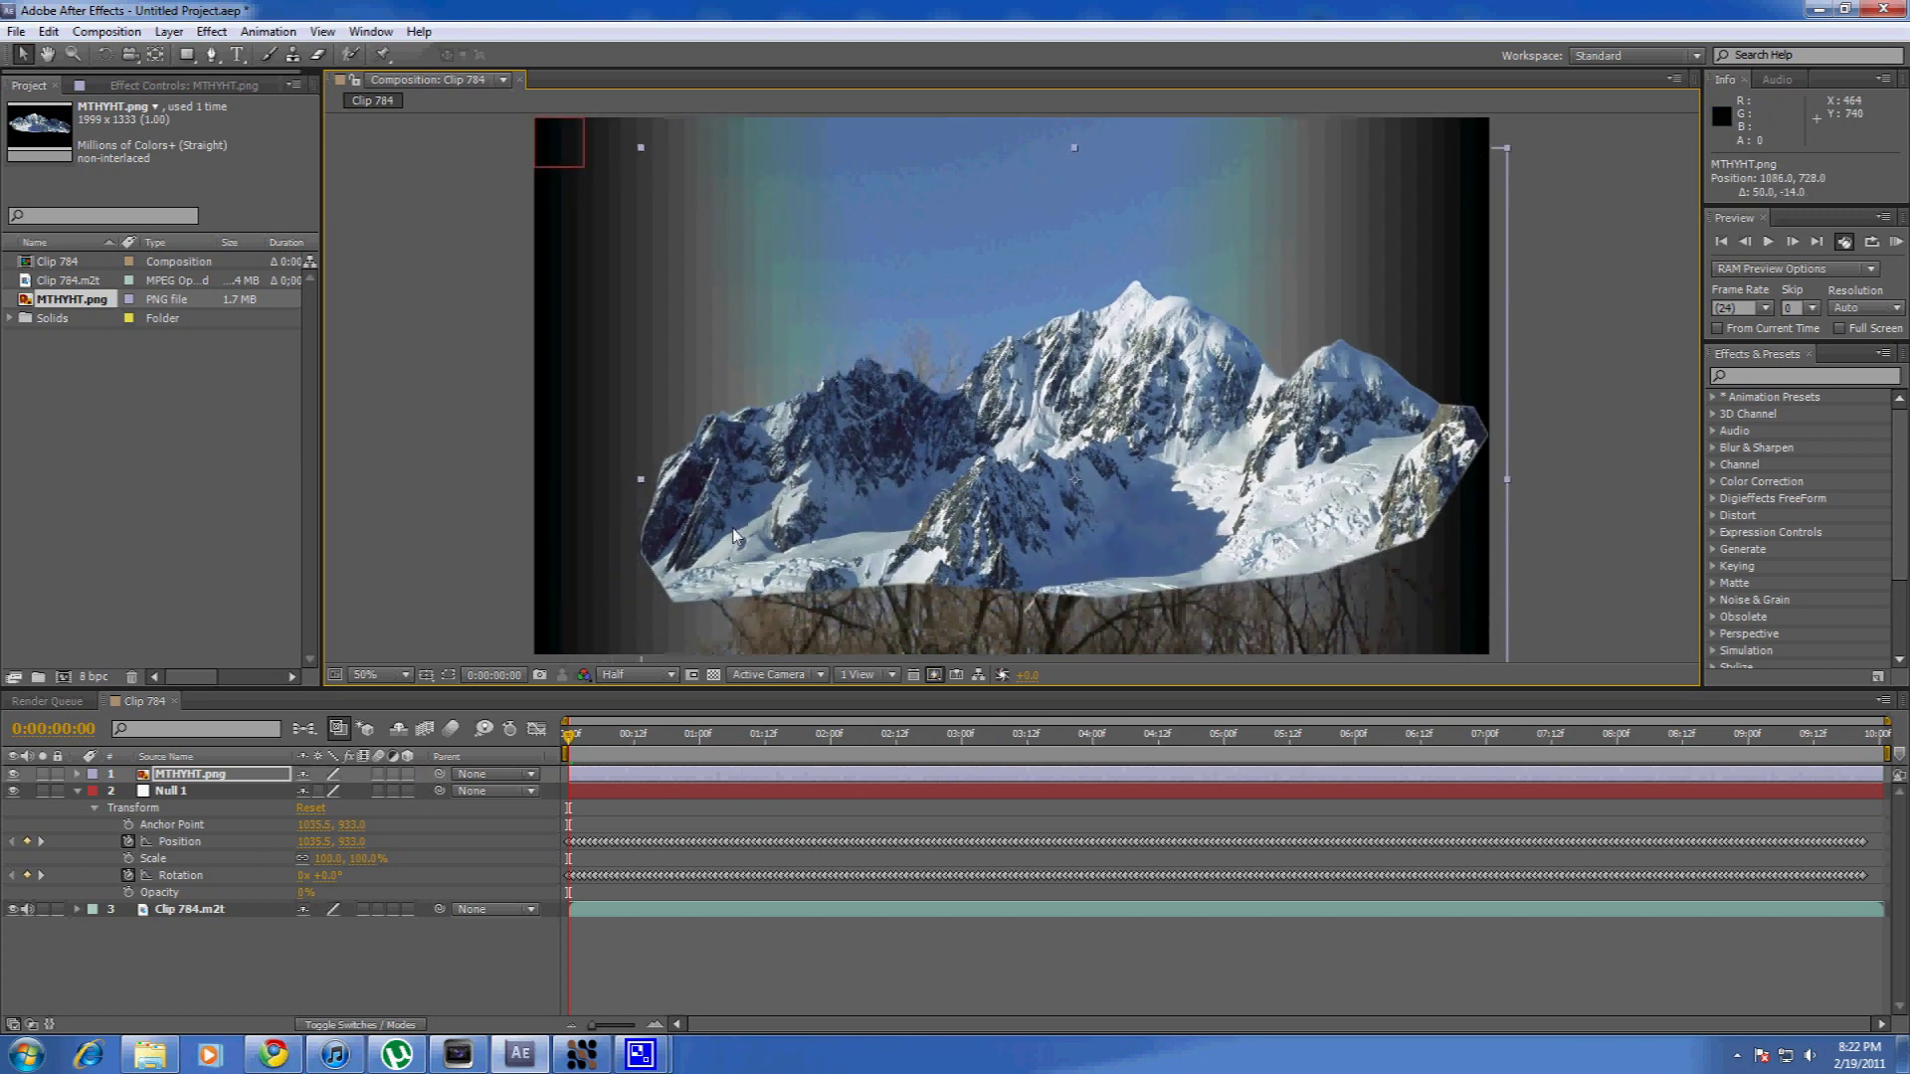
Parent the MTHYHT.png layer to Null 1, scrub through the first four seconds to check its motion, and return to the start.
{"action": "mouse_move", "coordinate": [439, 774]}
{"action": "left_mouse_down"}
{"action": "mouse_move", "coordinate": [269, 831]}
{"action": "mouse_move", "coordinate": [249, 801]}
{"action": "mouse_move", "coordinate": [454, 773]}
{"action": "left_mouse_up"}
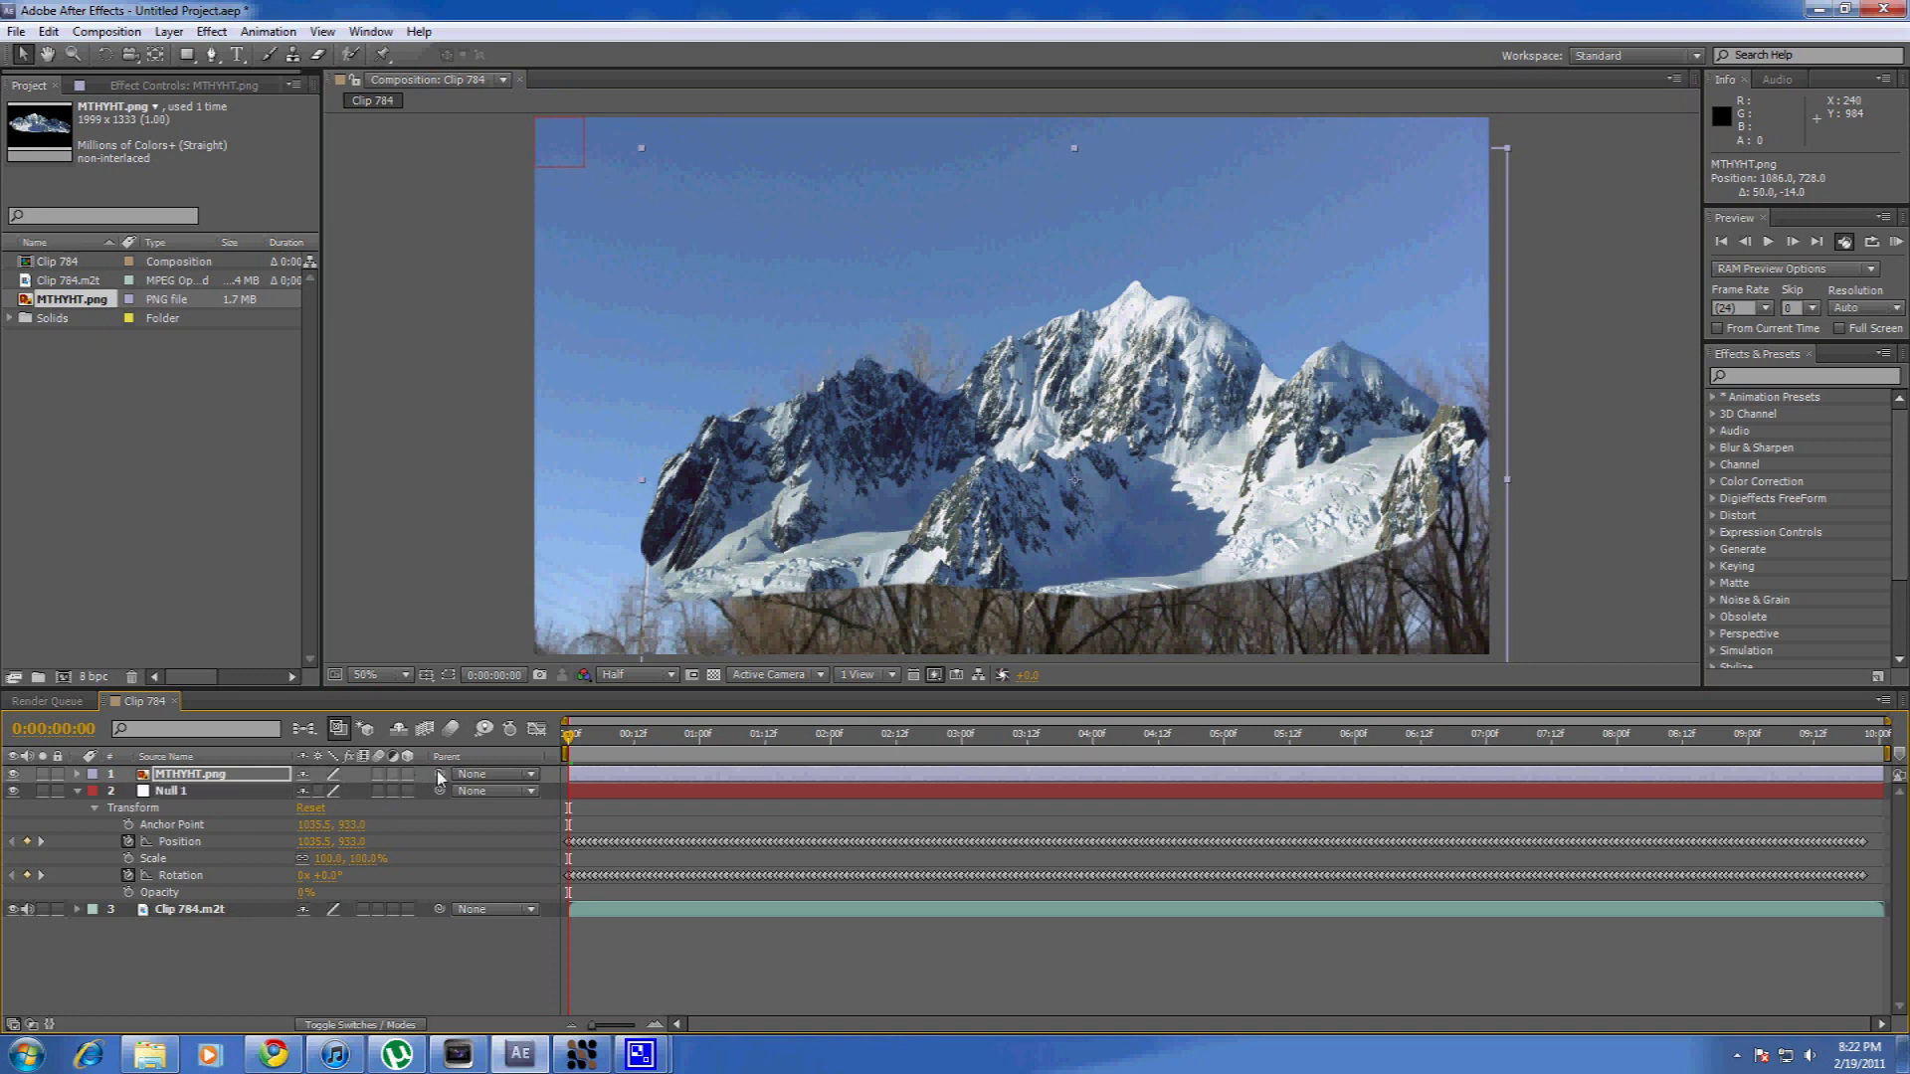
{"action": "left_click_drag", "start_coordinate": [439, 777], "coordinate": [254, 794]}
{"action": "key", "text": "comma"}
{"action": "left_click_drag", "start_coordinate": [575, 736], "coordinate": [787, 758]}
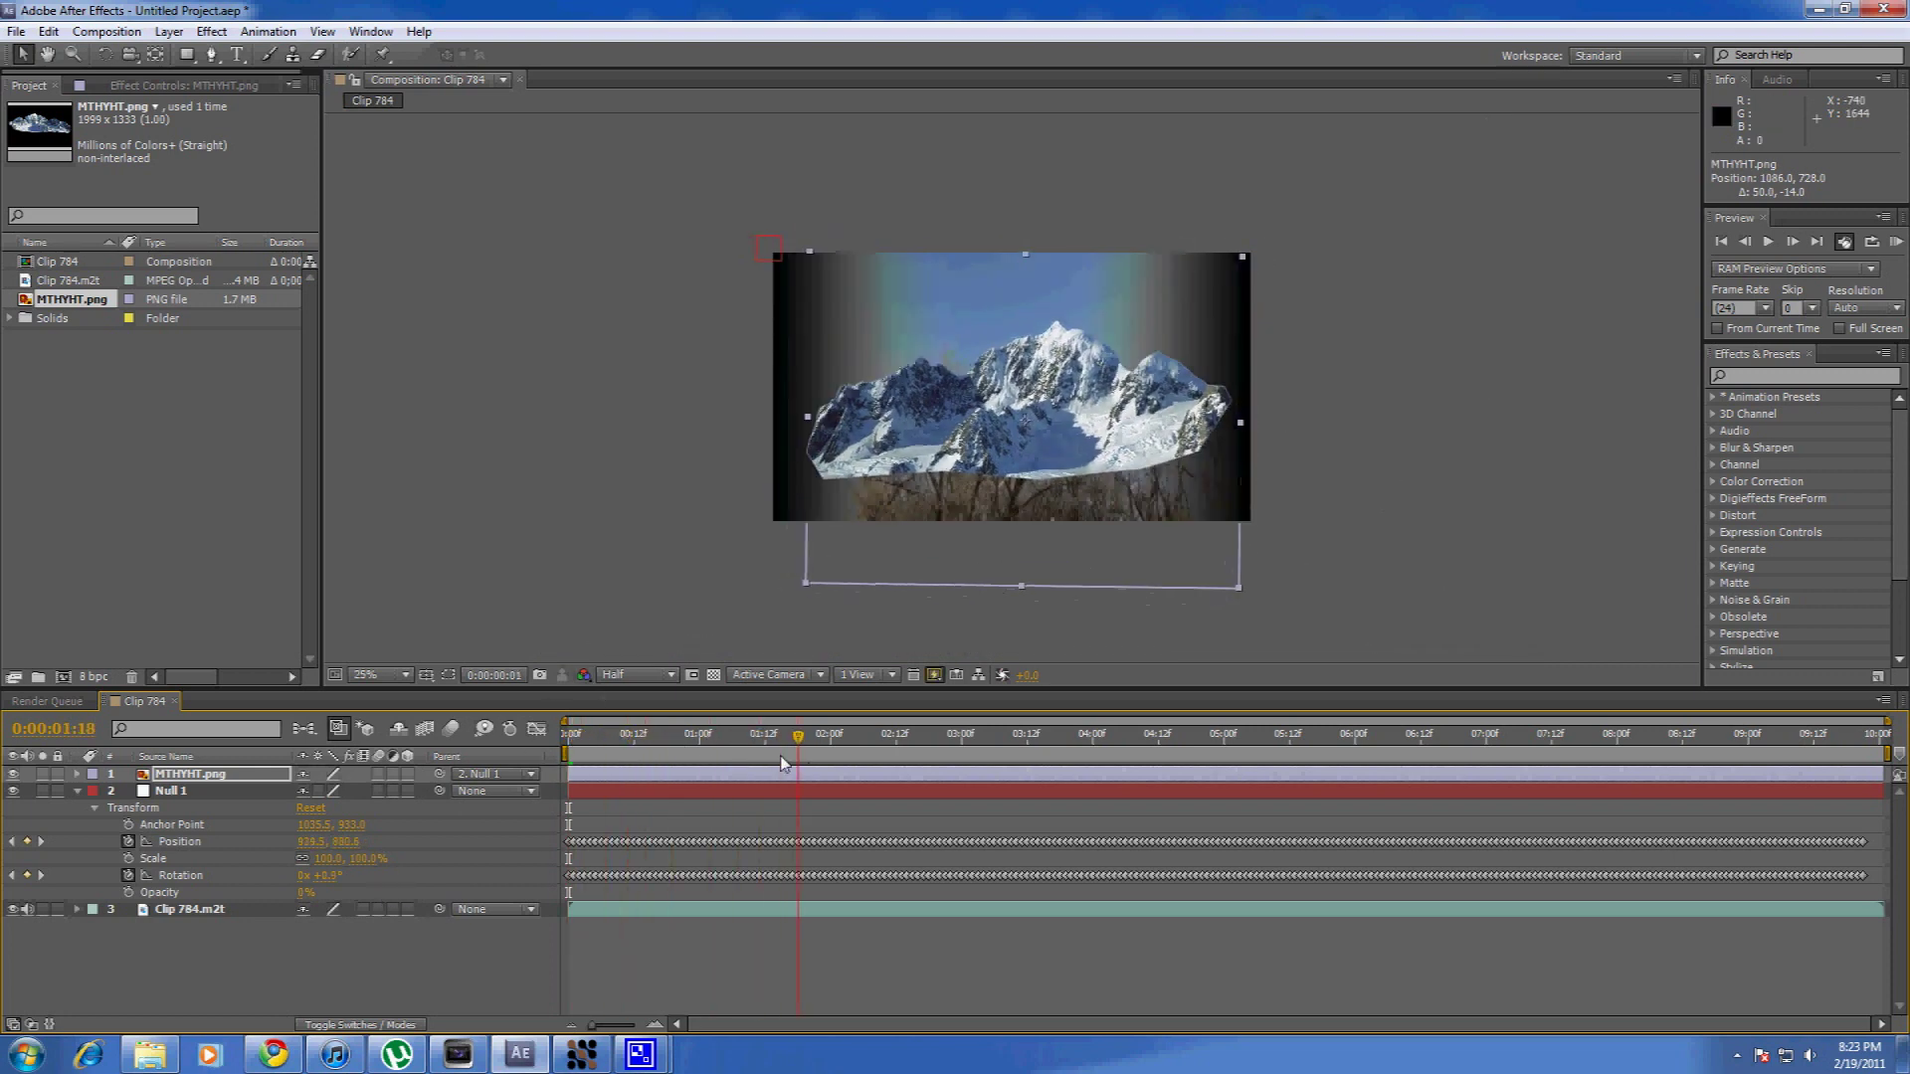
{"action": "key", "text": "period"}
{"action": "left_click_drag", "start_coordinate": [795, 745], "coordinate": [1071, 753]}
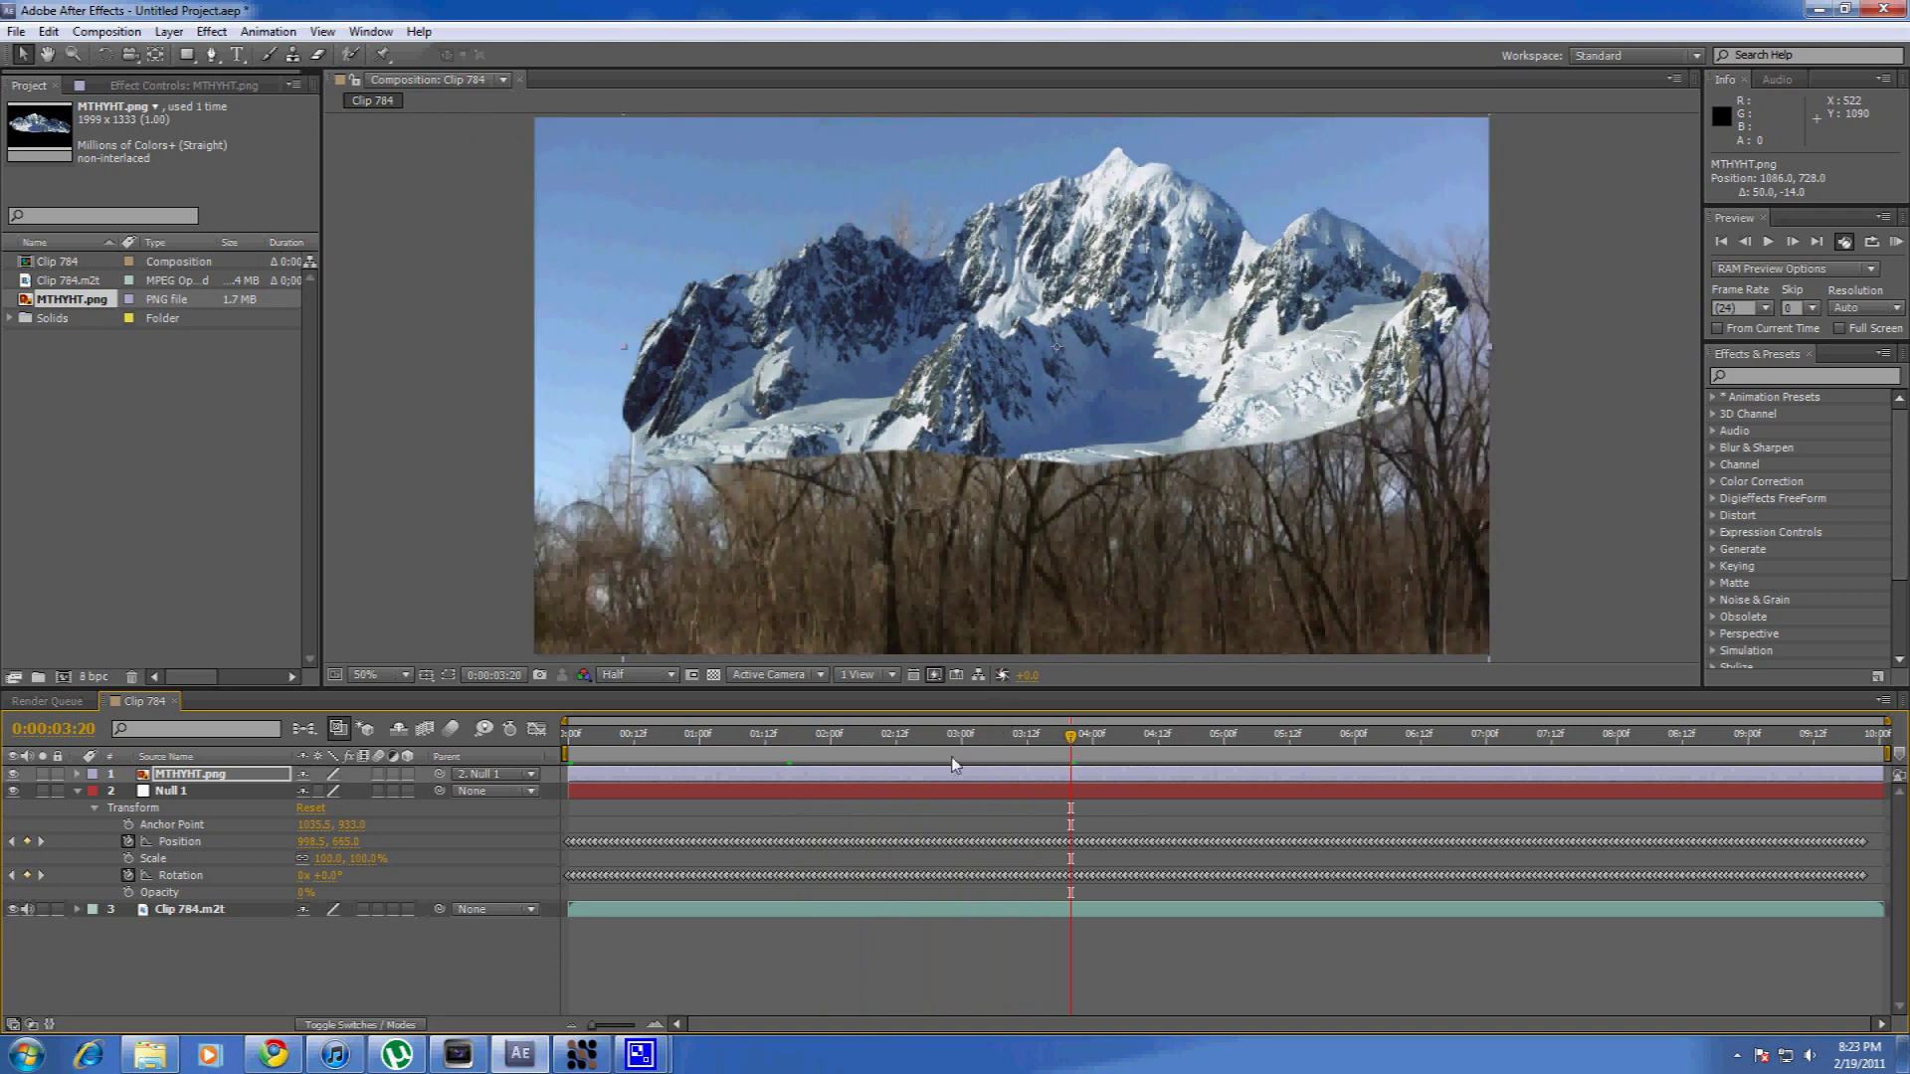
{"action": "left_click_drag", "start_coordinate": [642, 745], "coordinate": [570, 751]}
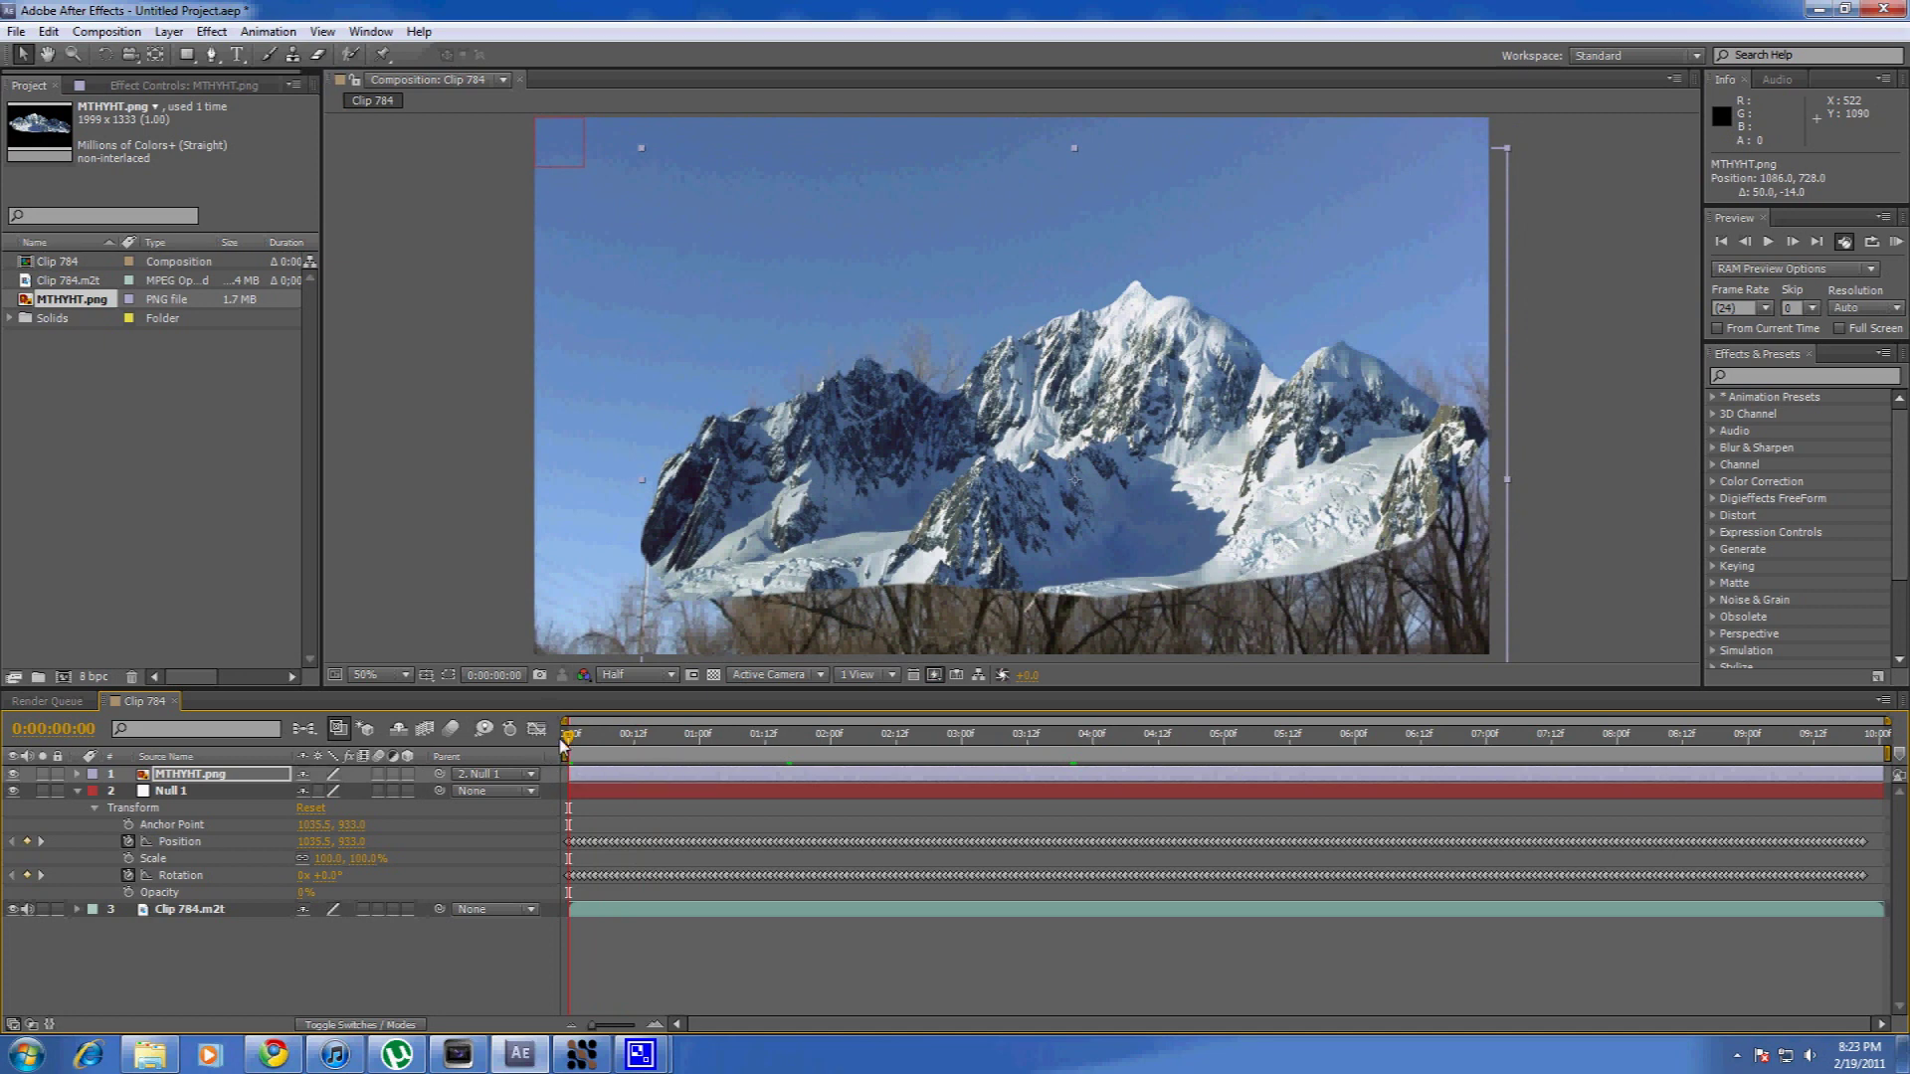
Duplicate the Clip 784.m2t layer, place the copy at the top of the stack, and hide all the layers below it.
{"action": "left_click", "coordinate": [577, 914]}
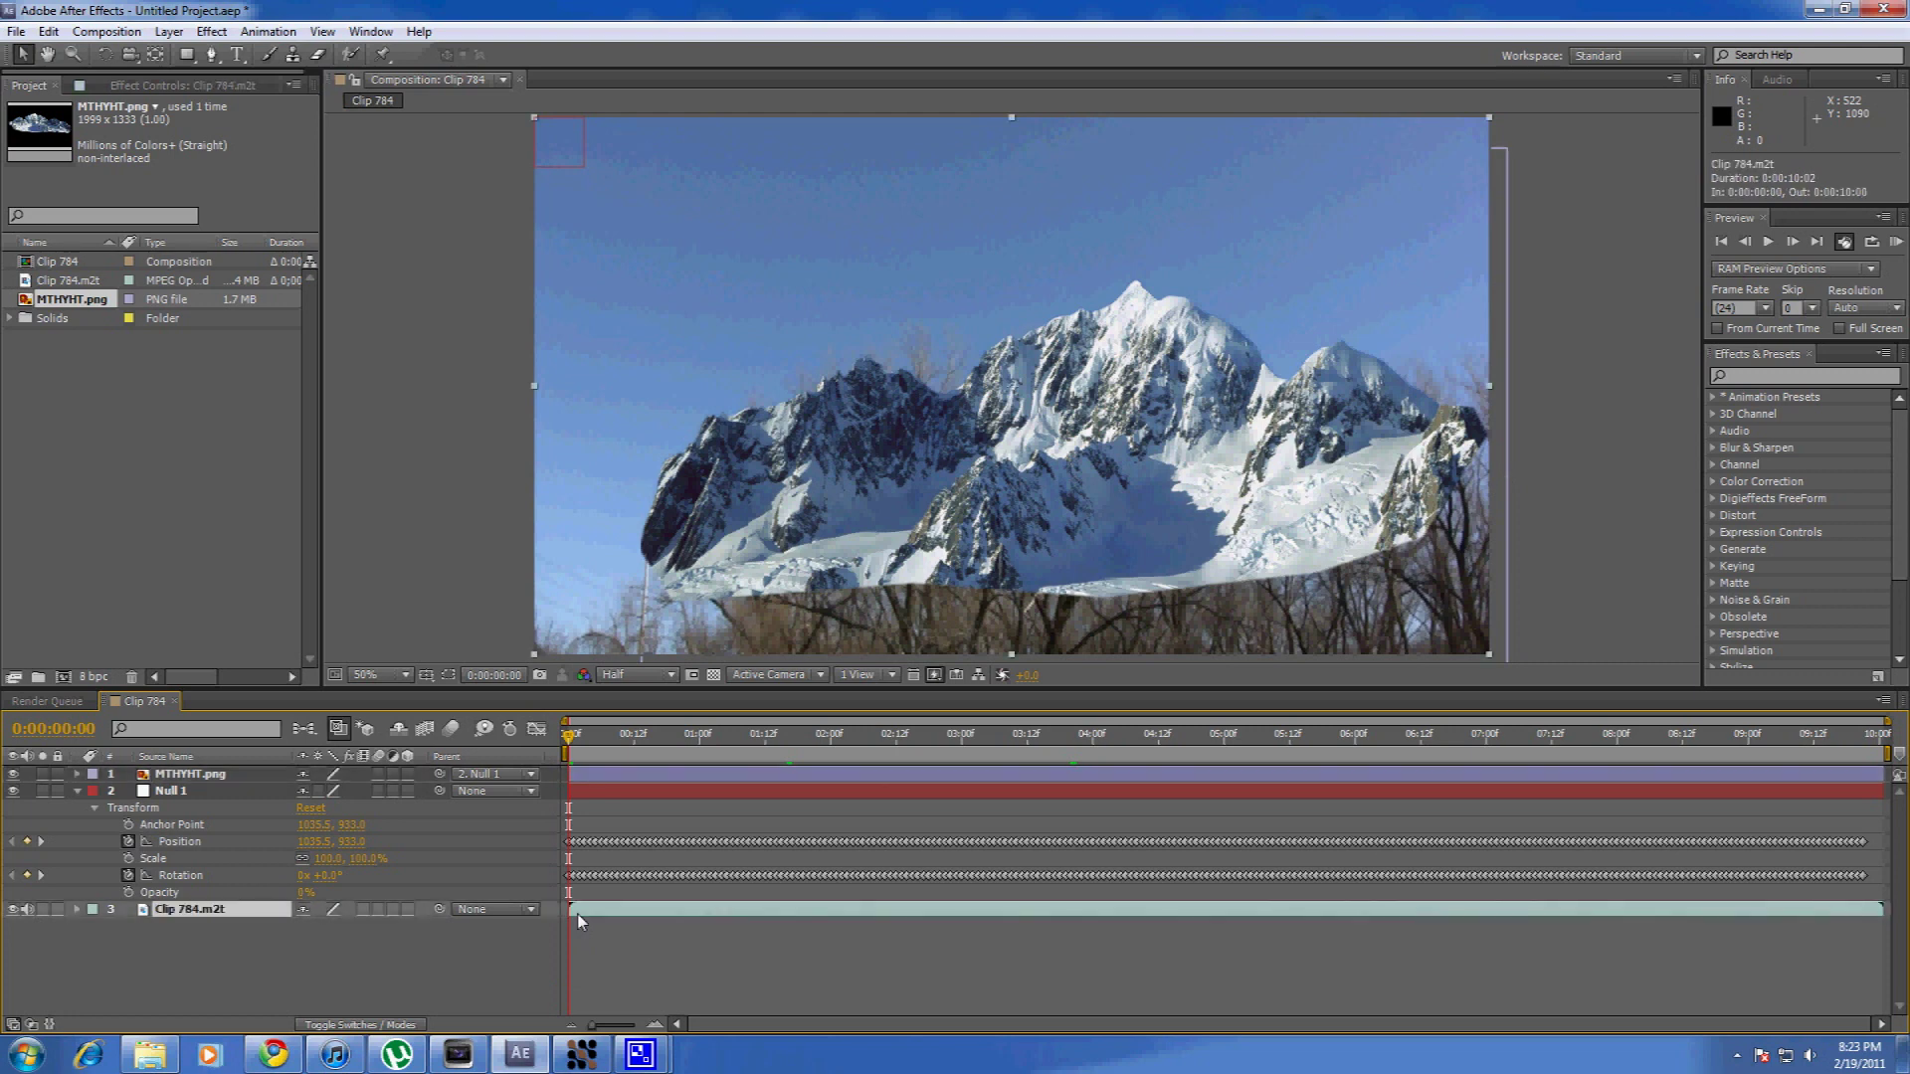
{"action": "key", "text": "ctrl+d"}
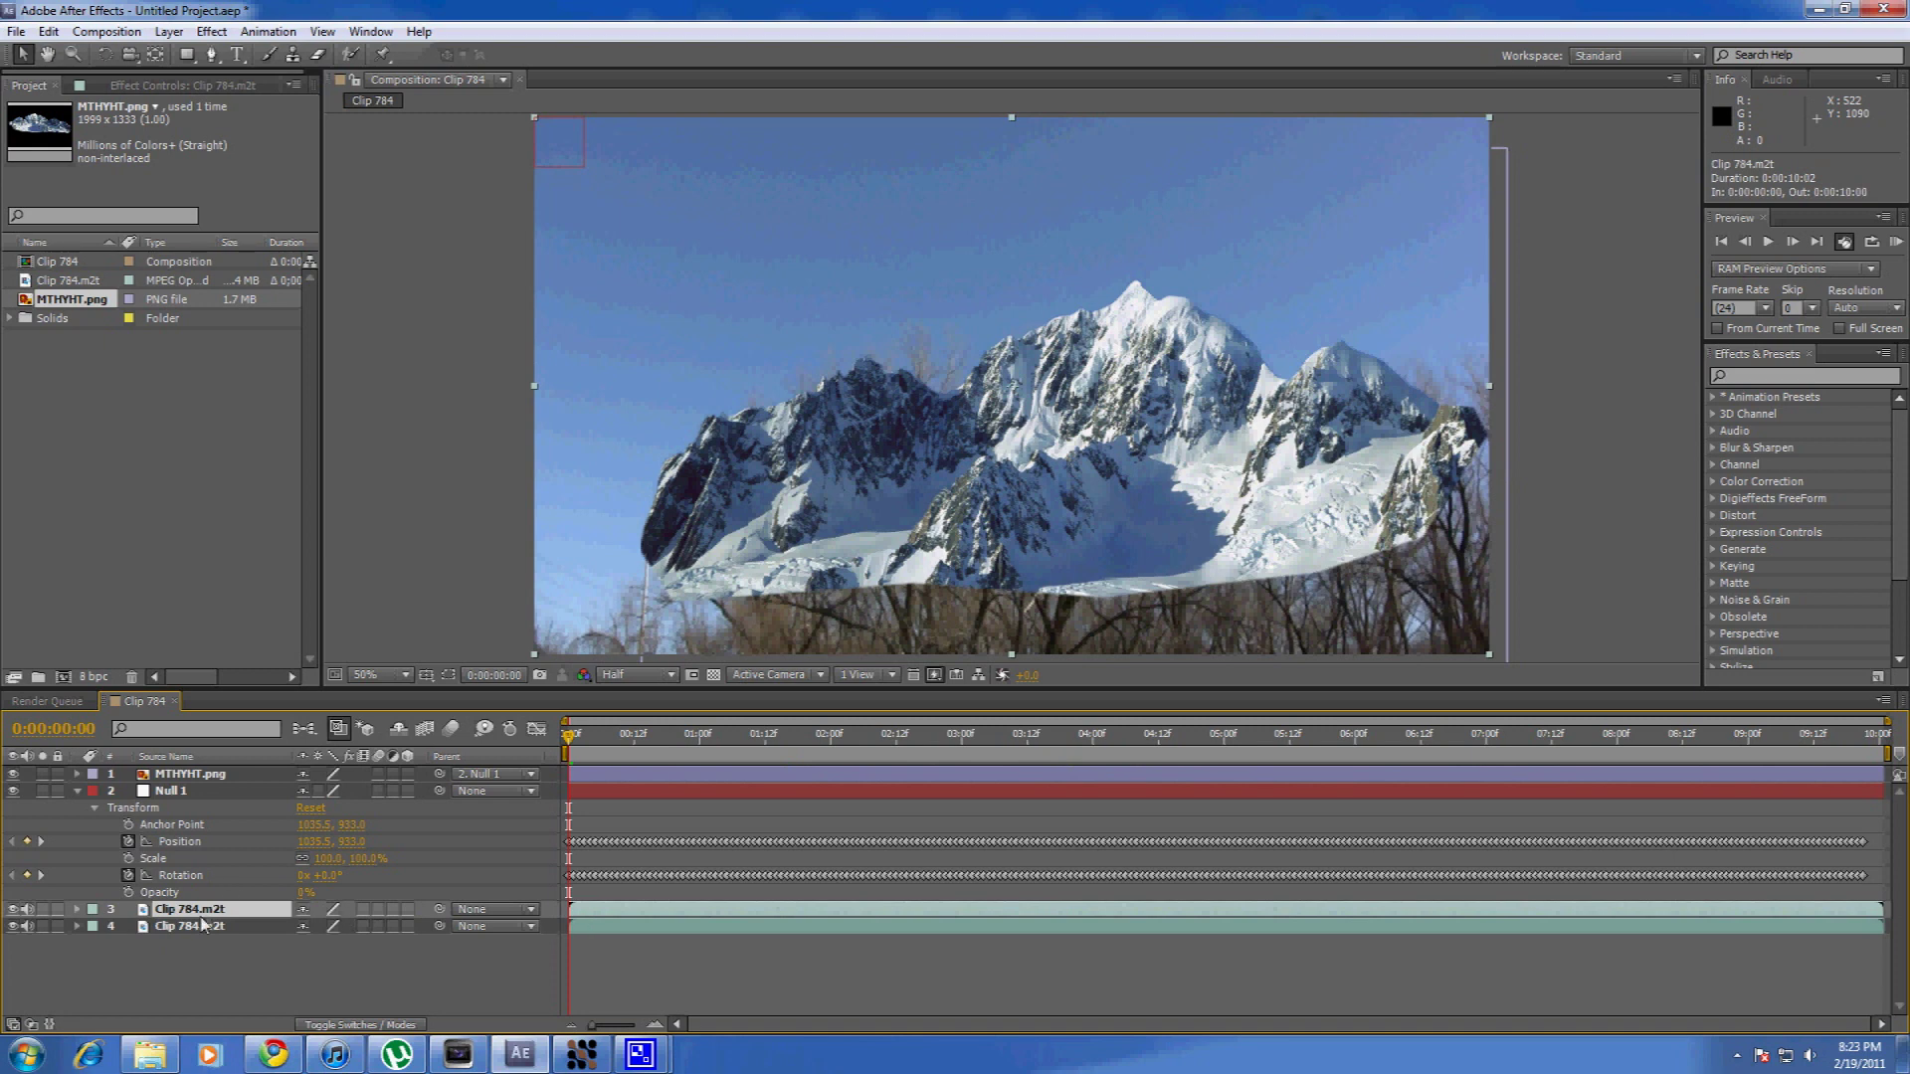
{"action": "left_click_drag", "start_coordinate": [209, 913], "coordinate": [208, 778]}
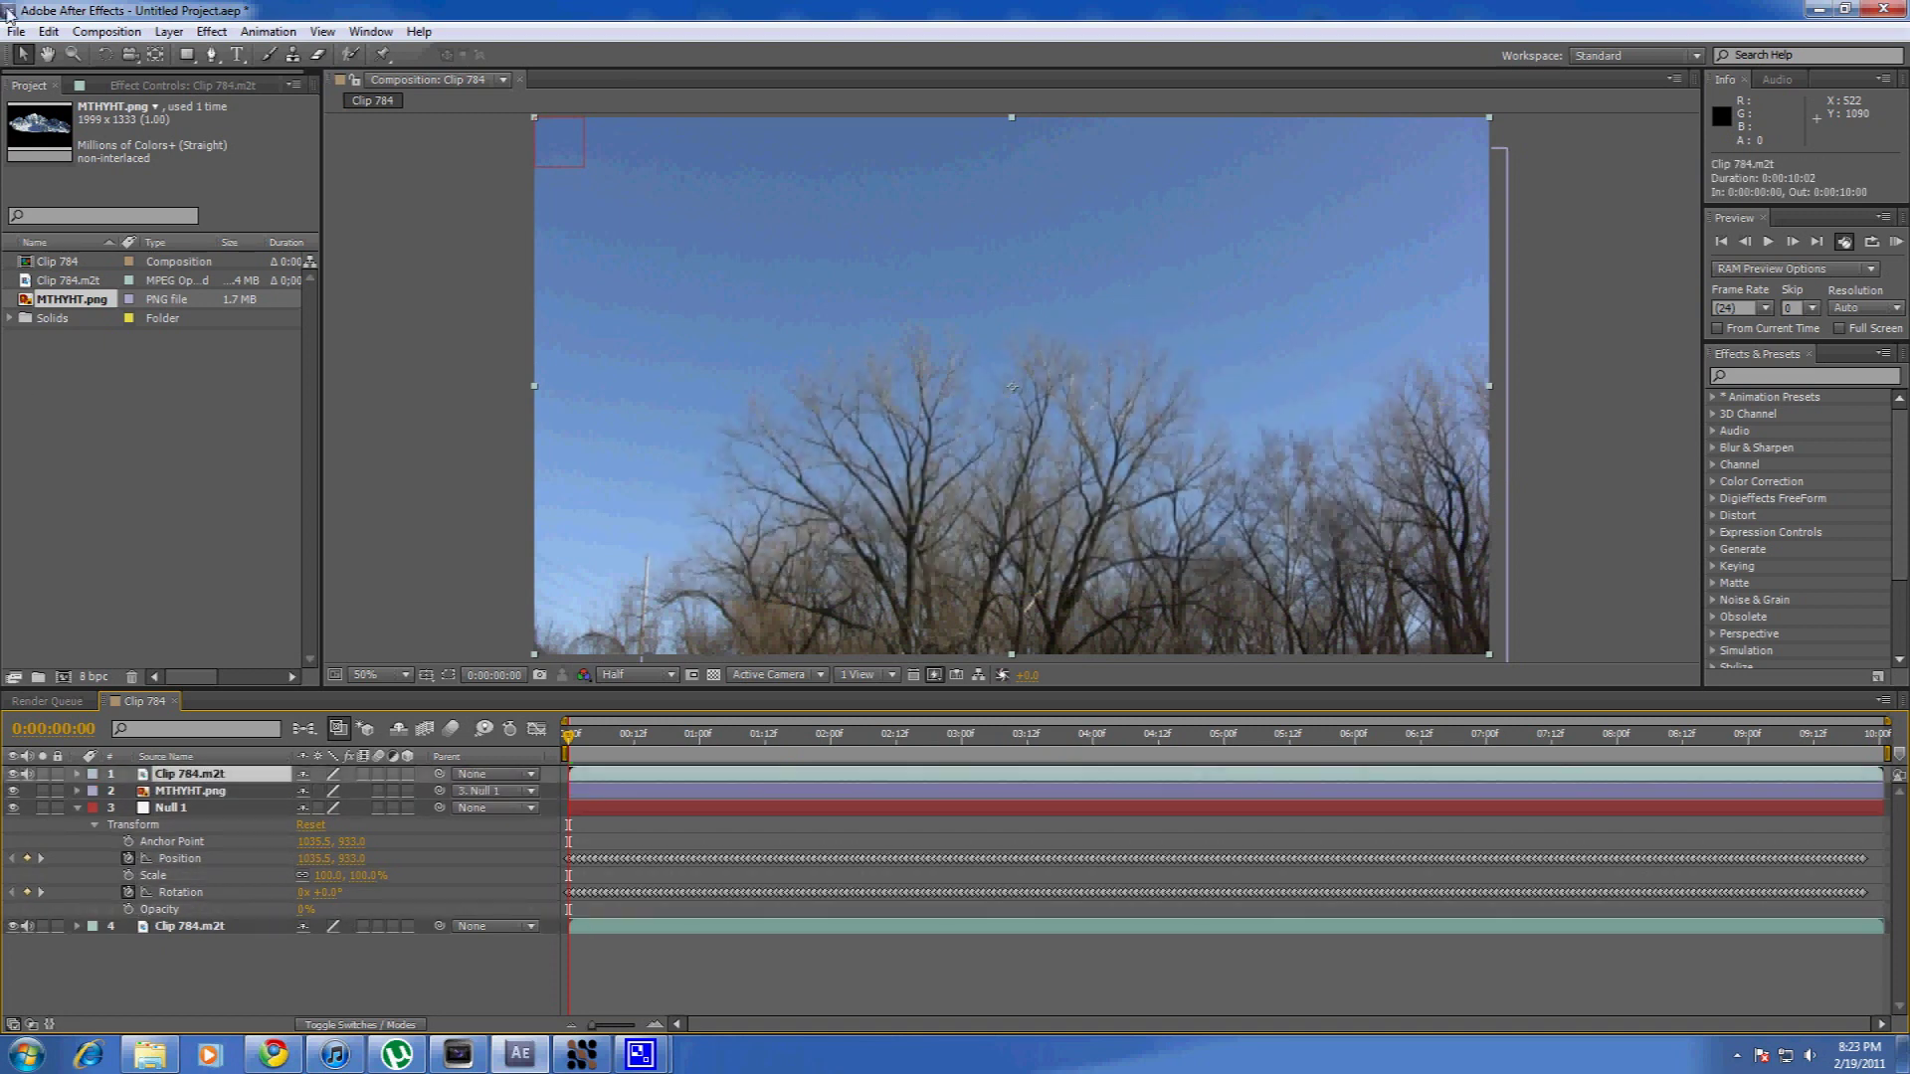
{"action": "left_click", "coordinate": [13, 791]}
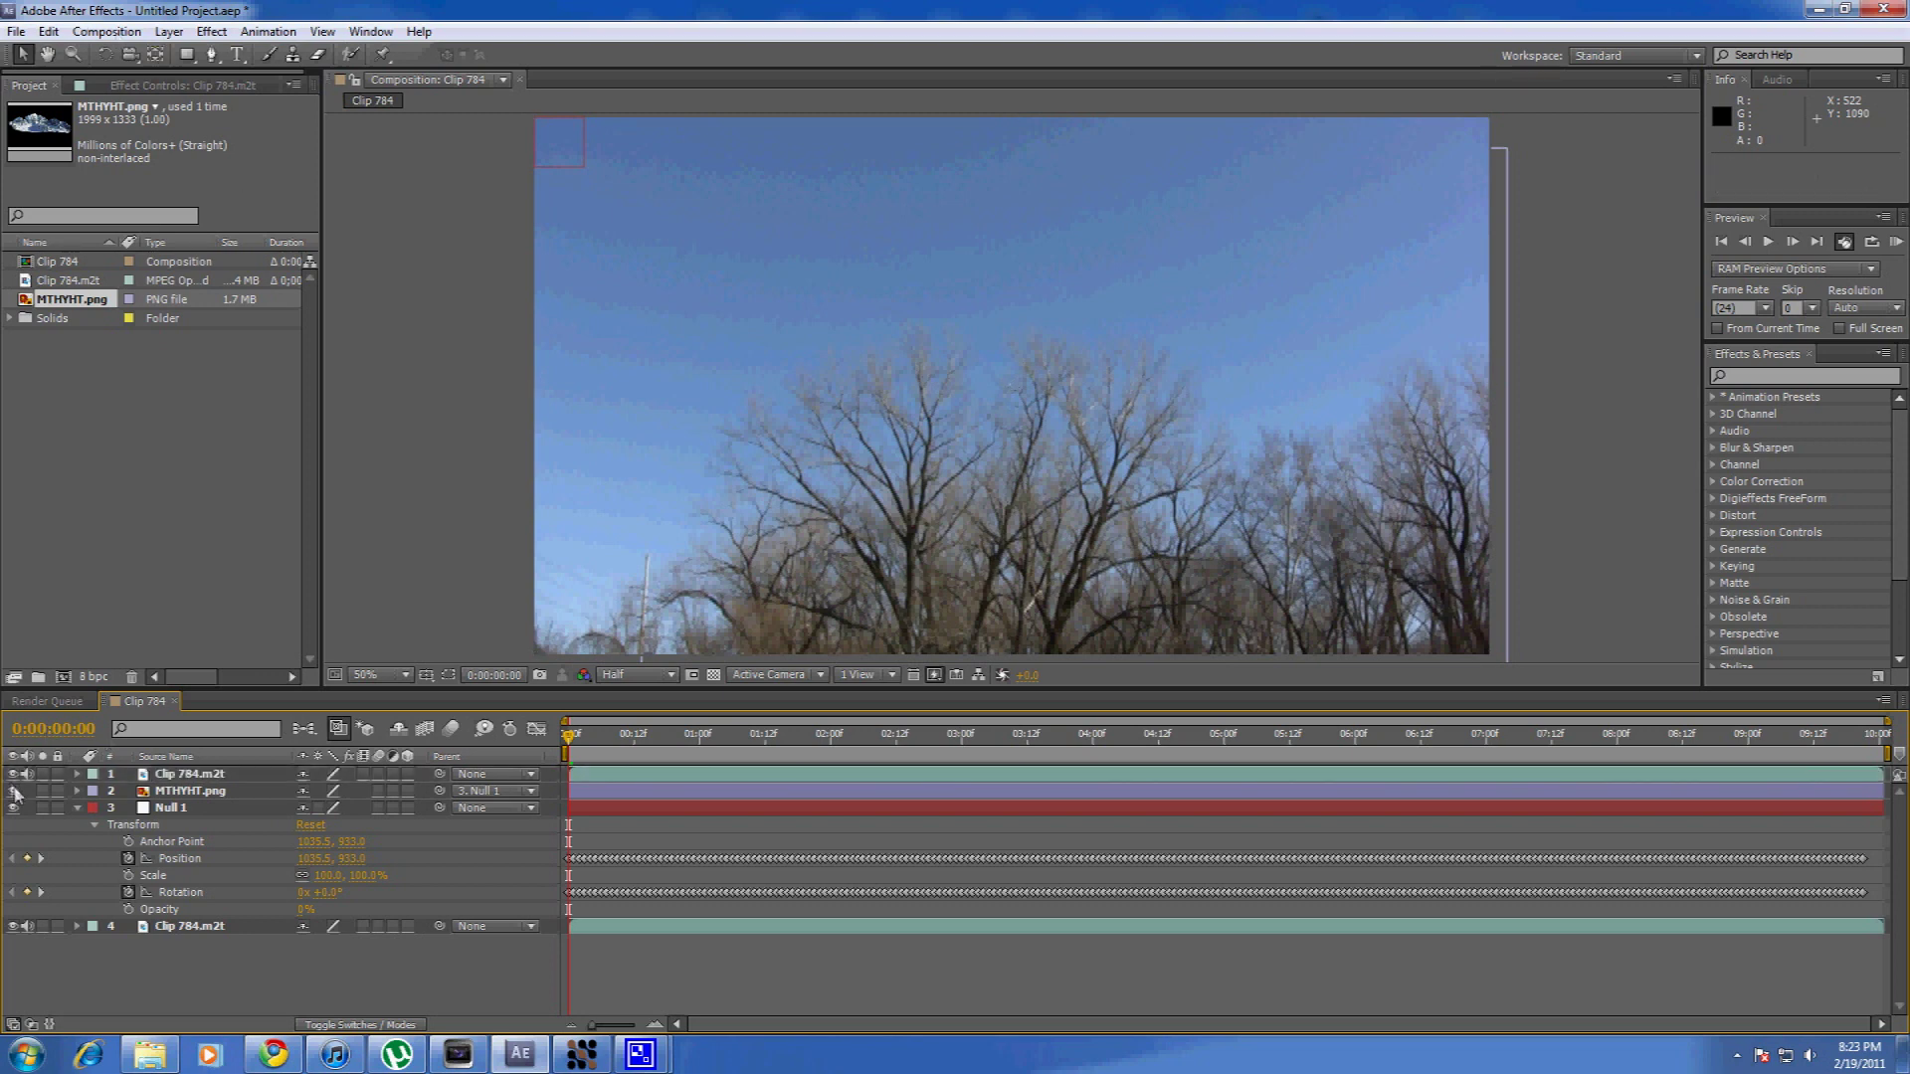
{"action": "left_click", "coordinate": [13, 927]}
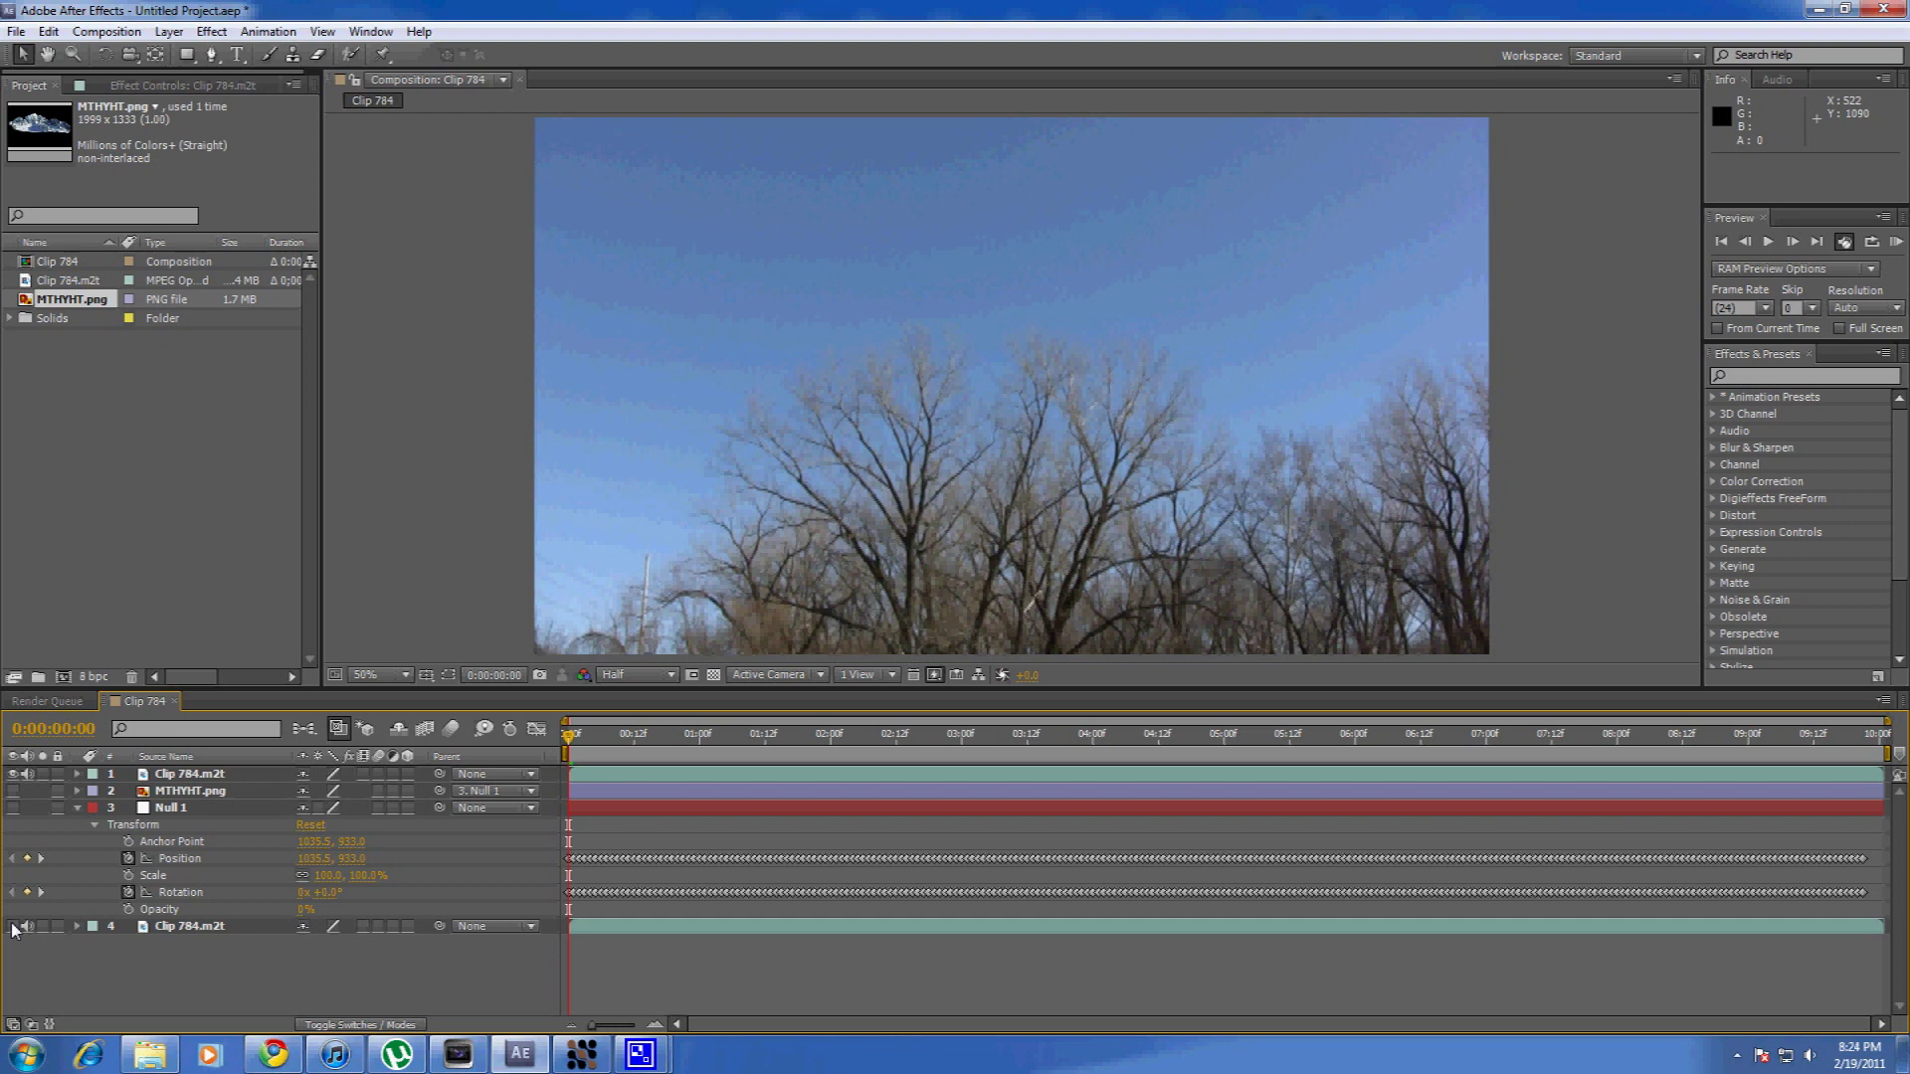
Rename the top Clip 784.m2t layer as matte.
{"action": "left_click", "coordinate": [217, 776]}
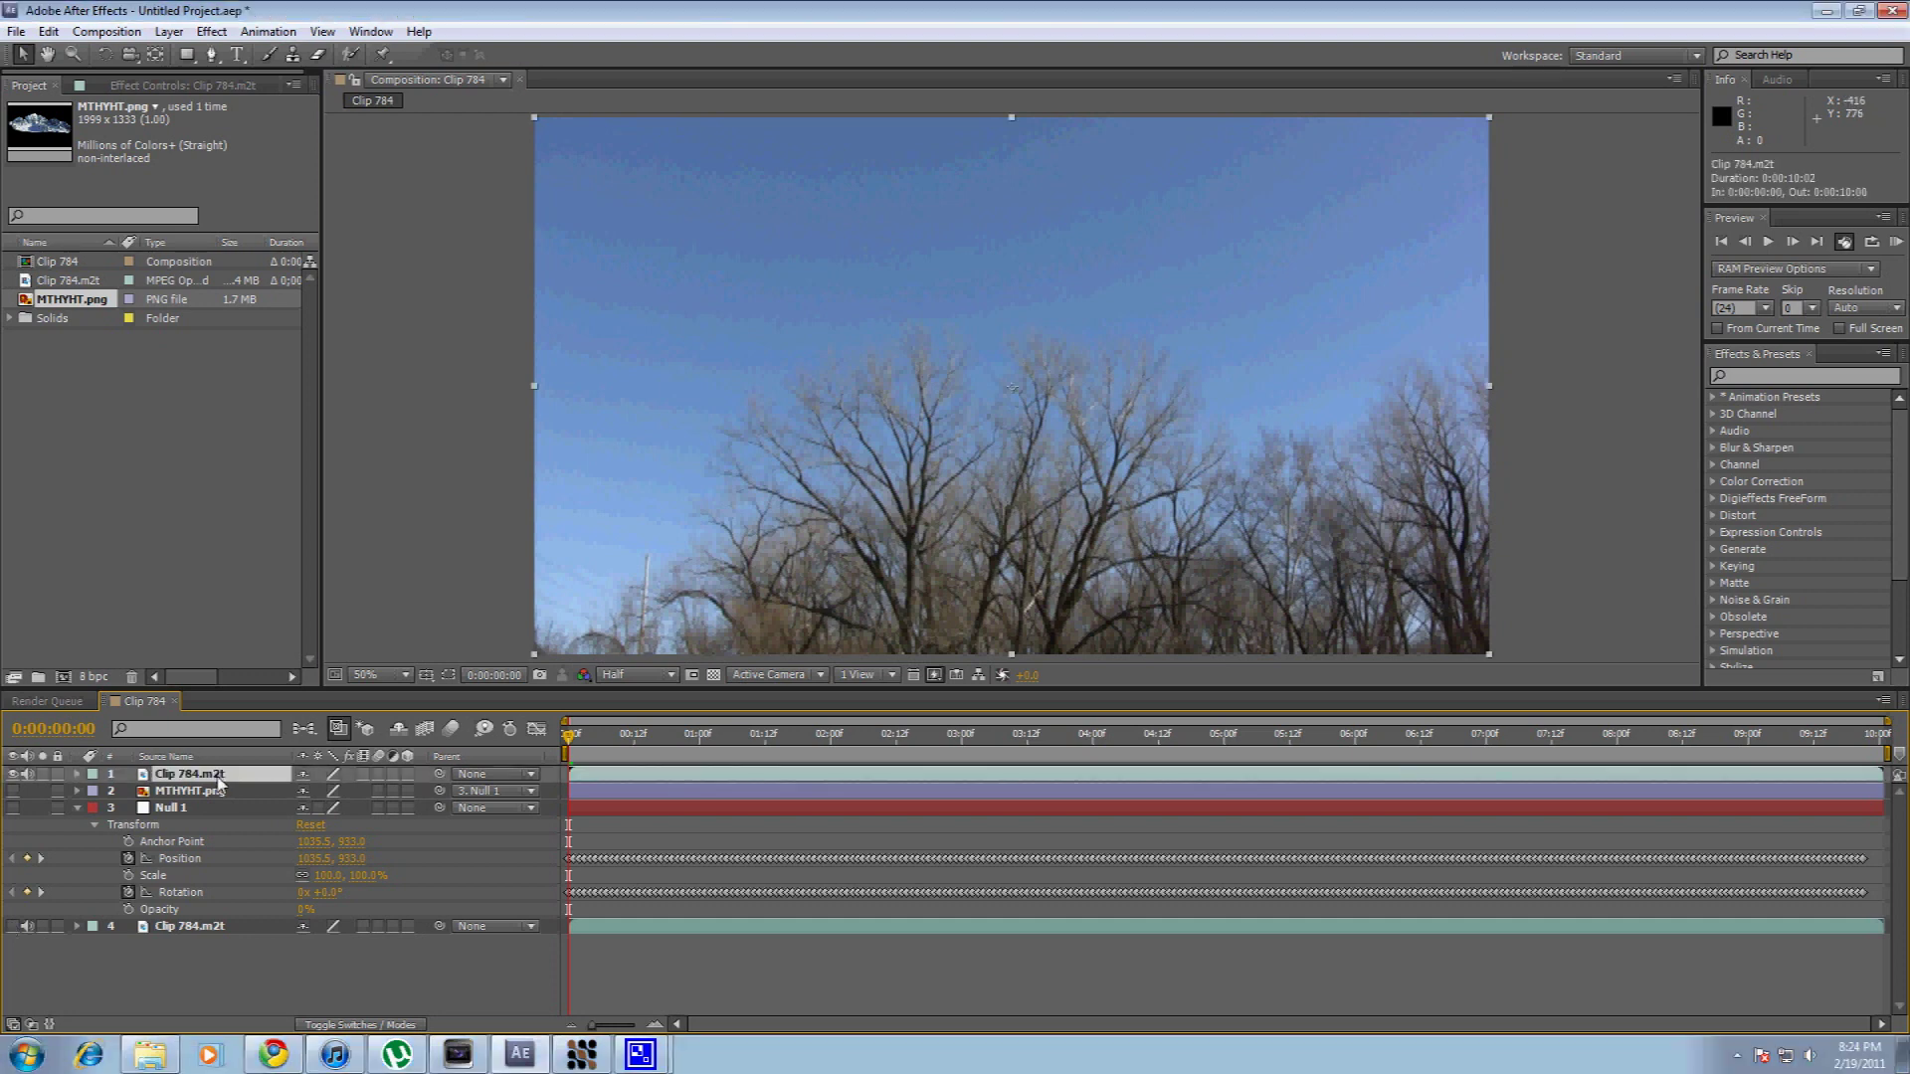
{"action": "right_click", "coordinate": [217, 779]}
{"action": "left_click", "coordinate": [247, 760]}
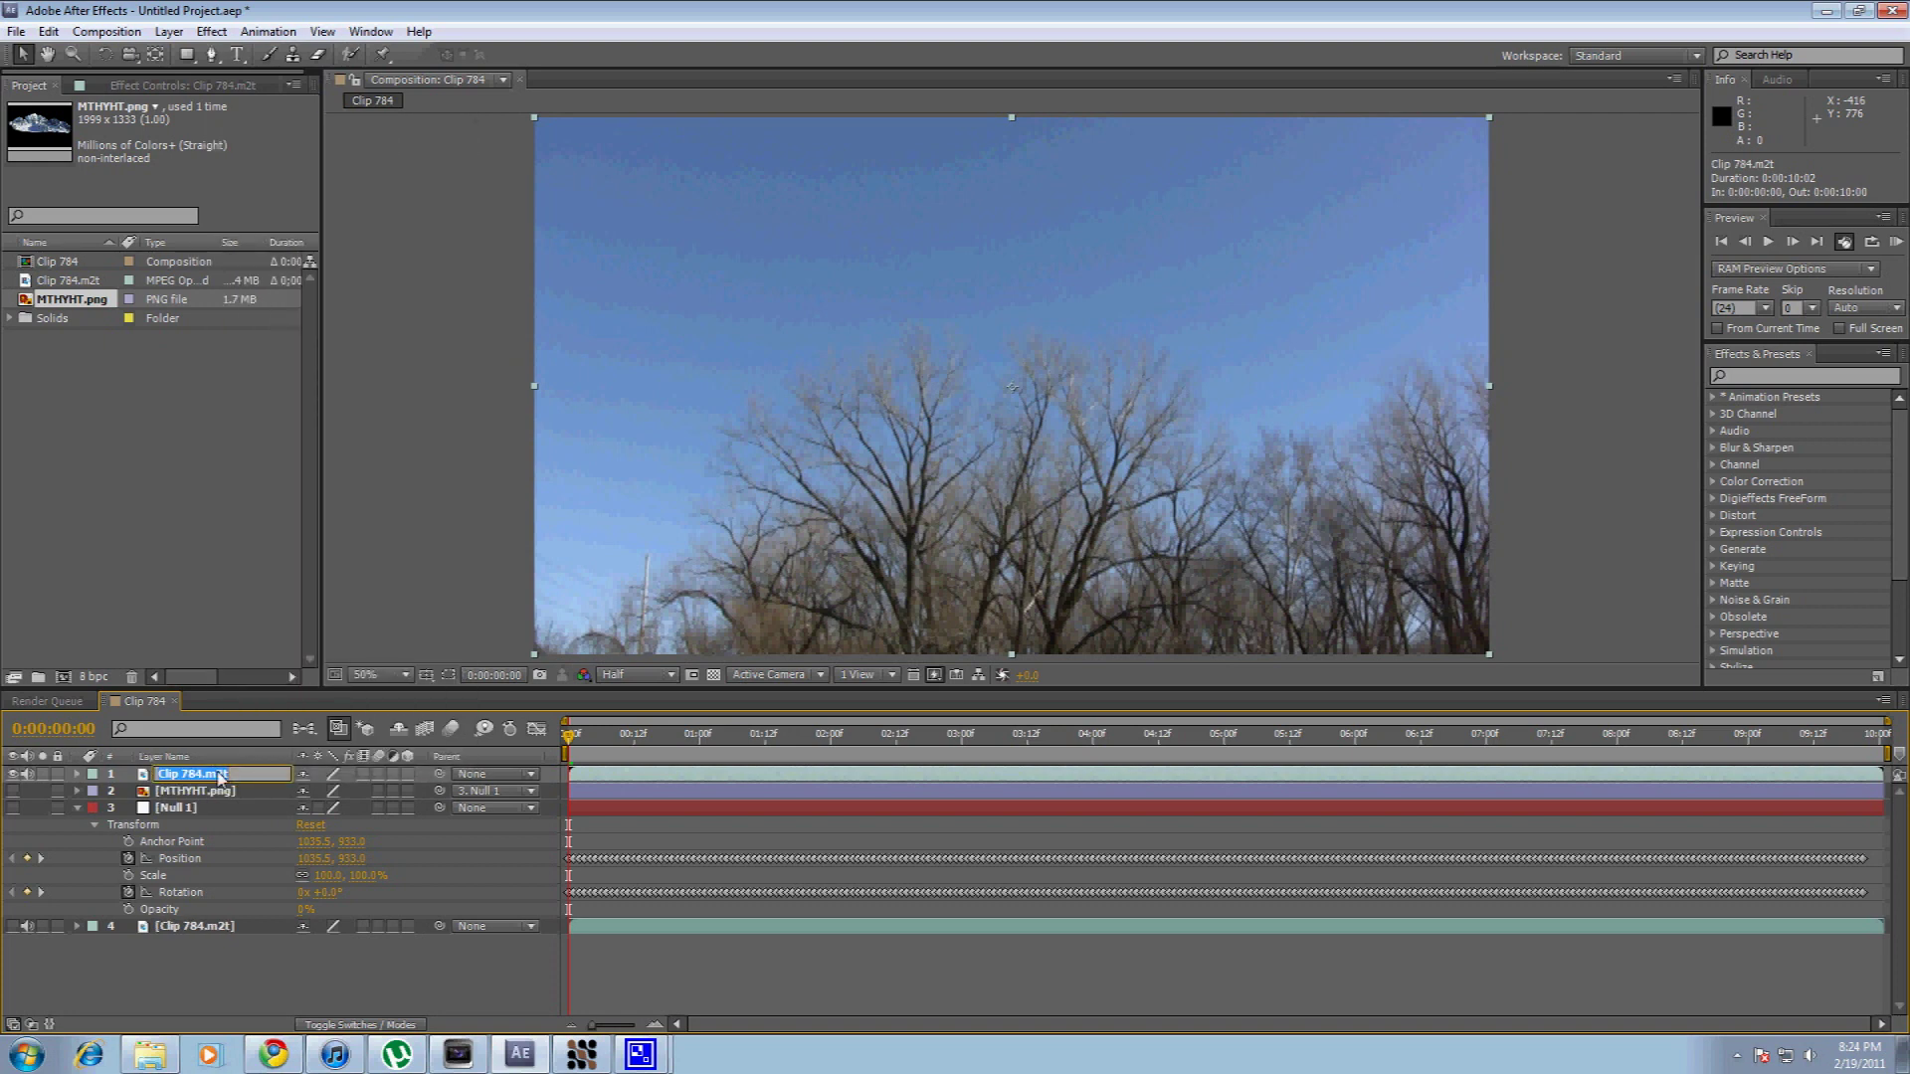
{"action": "type", "text": "matte"}
{"action": "key", "text": "Return"}
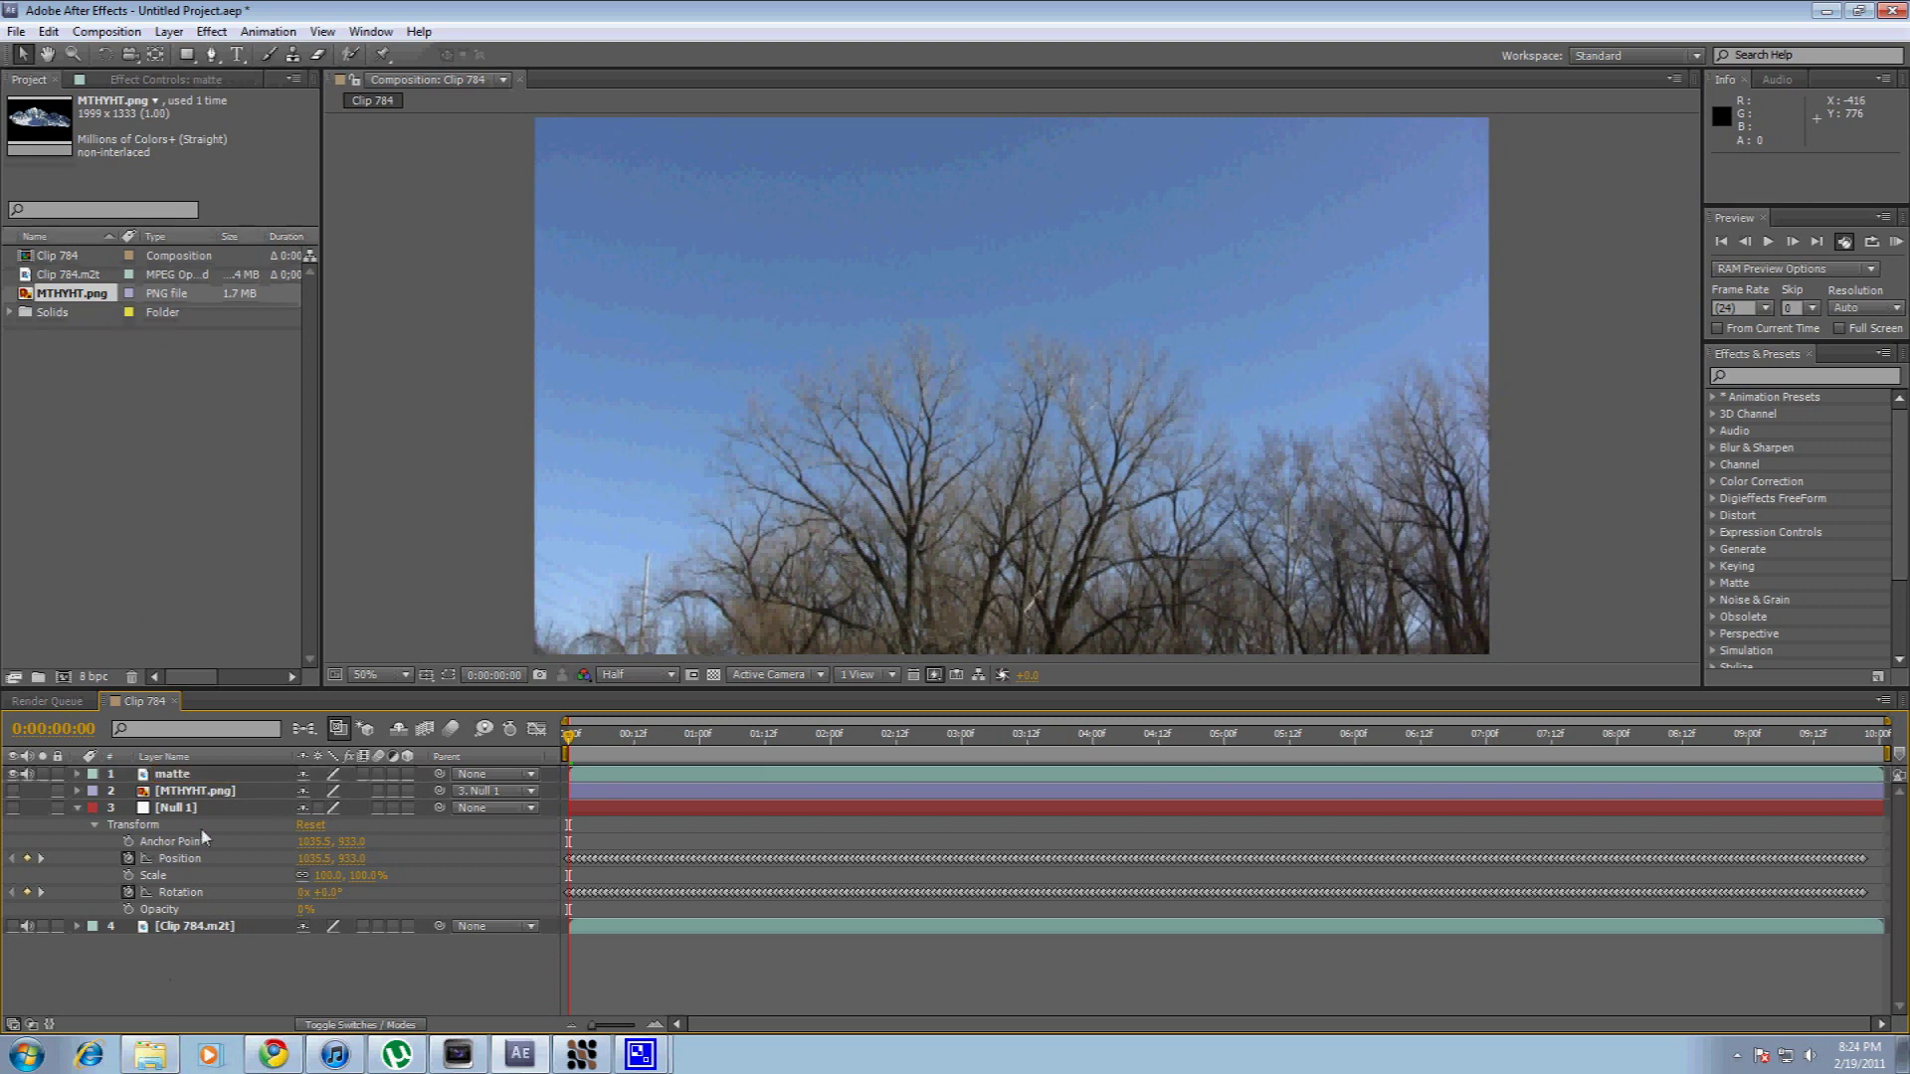
Apply the Colorama effect to the matte layer and set its Output Cycle preset palette to Ramp Grey.
{"action": "left_click", "coordinate": [203, 775]}
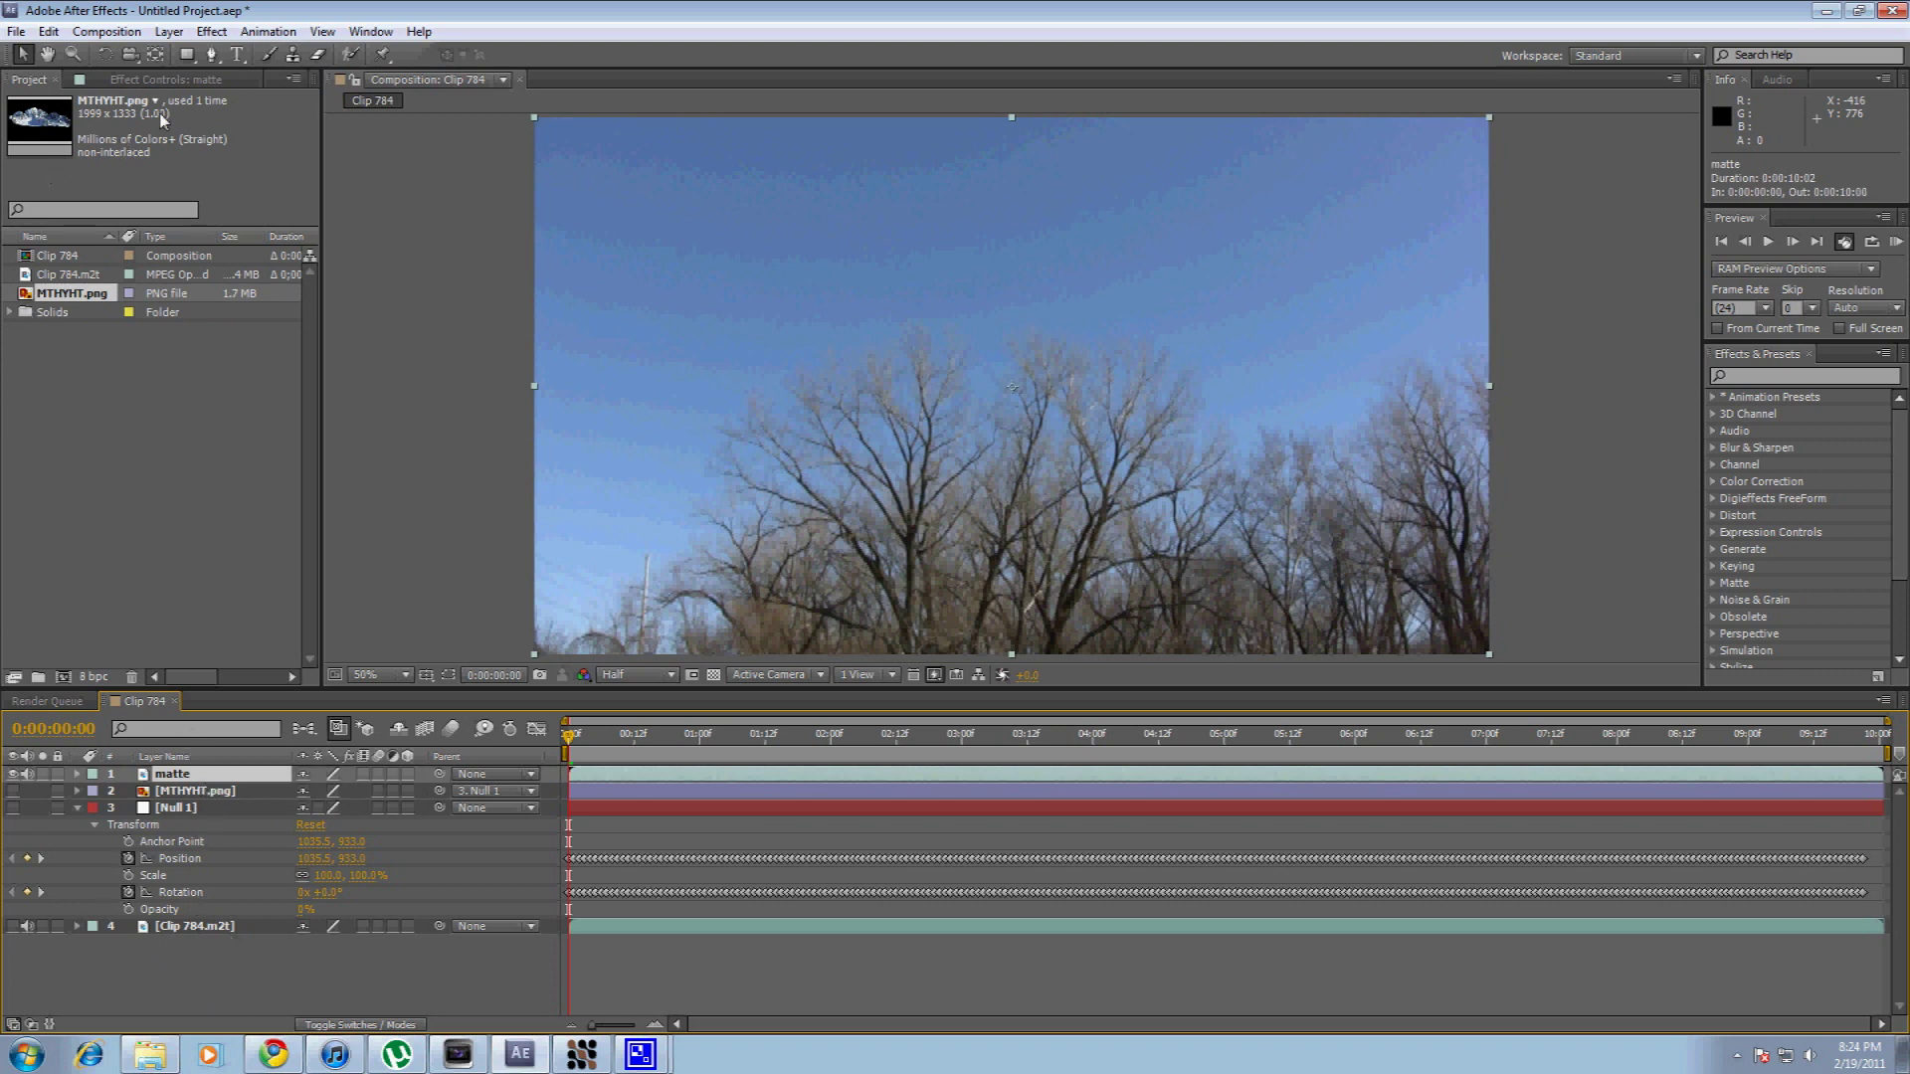
{"action": "left_click", "coordinate": [212, 31]}
{"action": "mouse_move", "coordinate": [268, 31]}
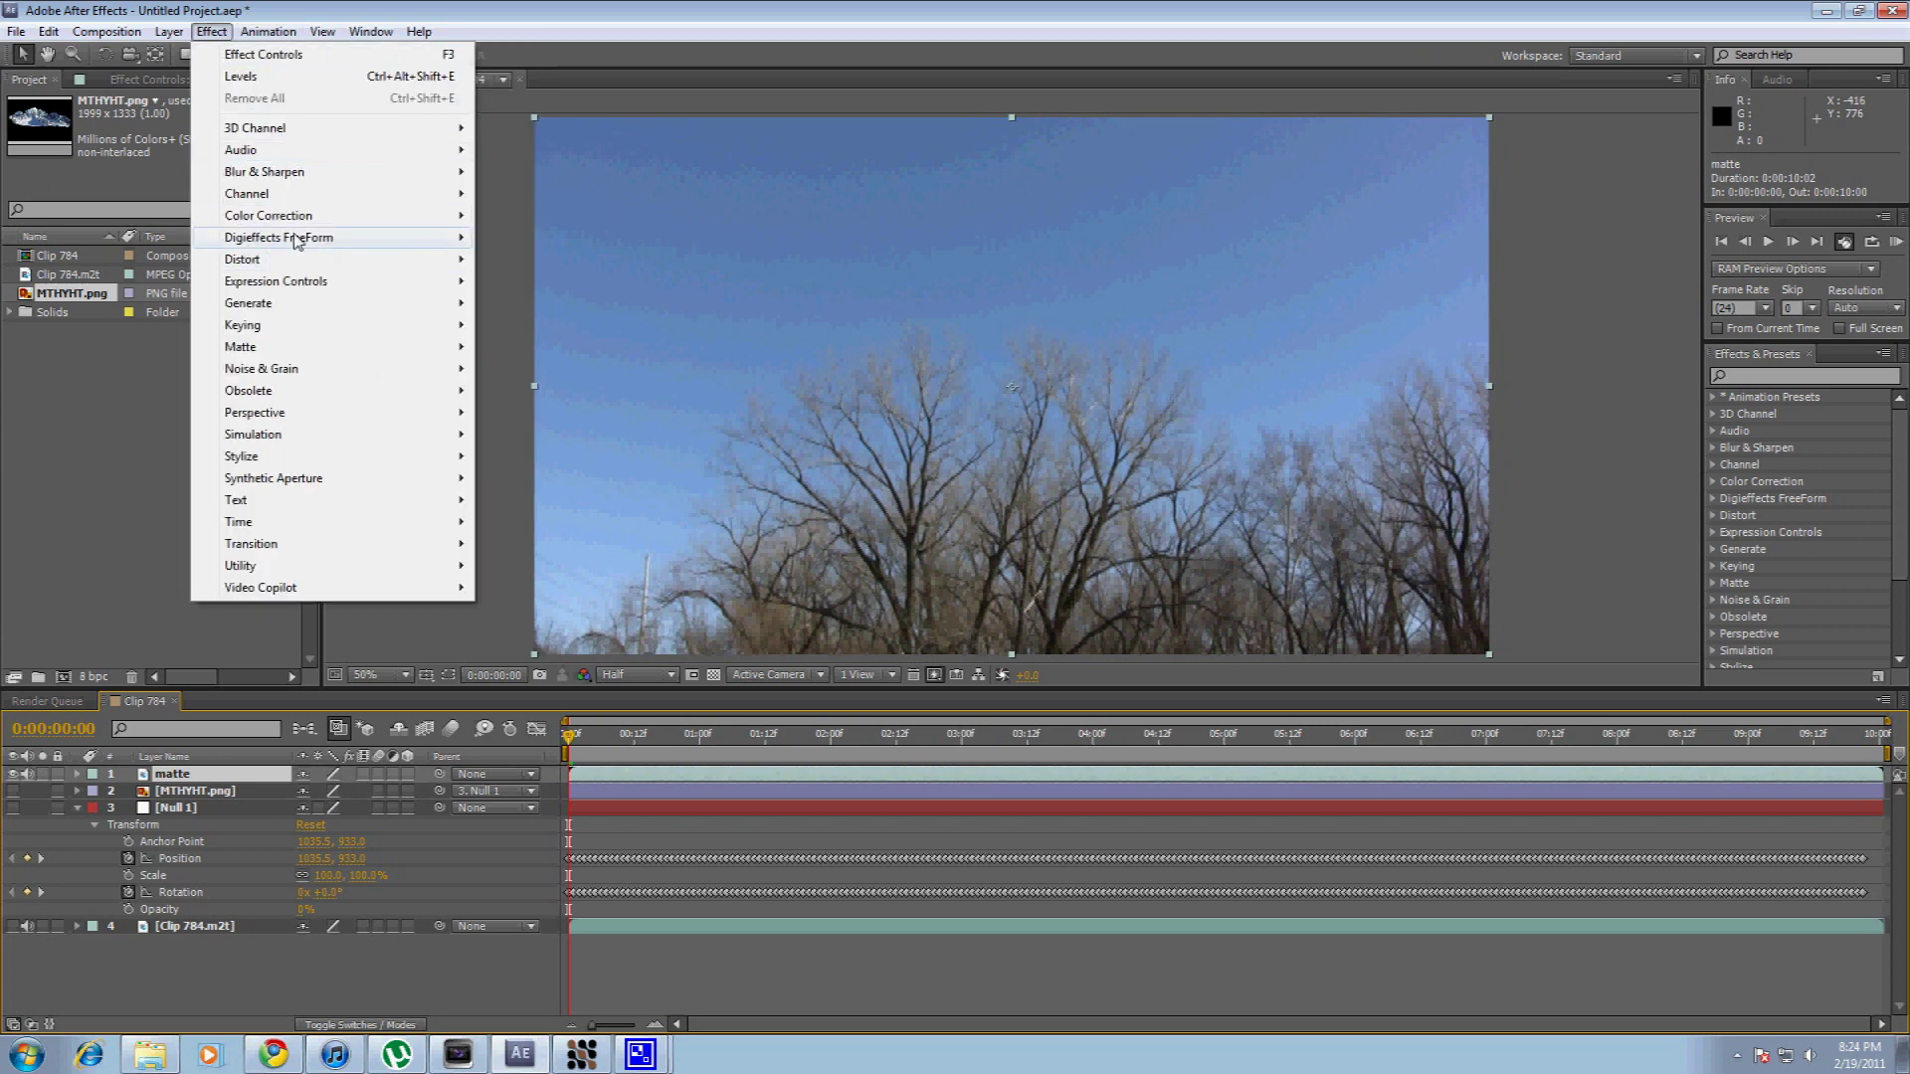
{"action": "mouse_move", "coordinate": [442, 217]}
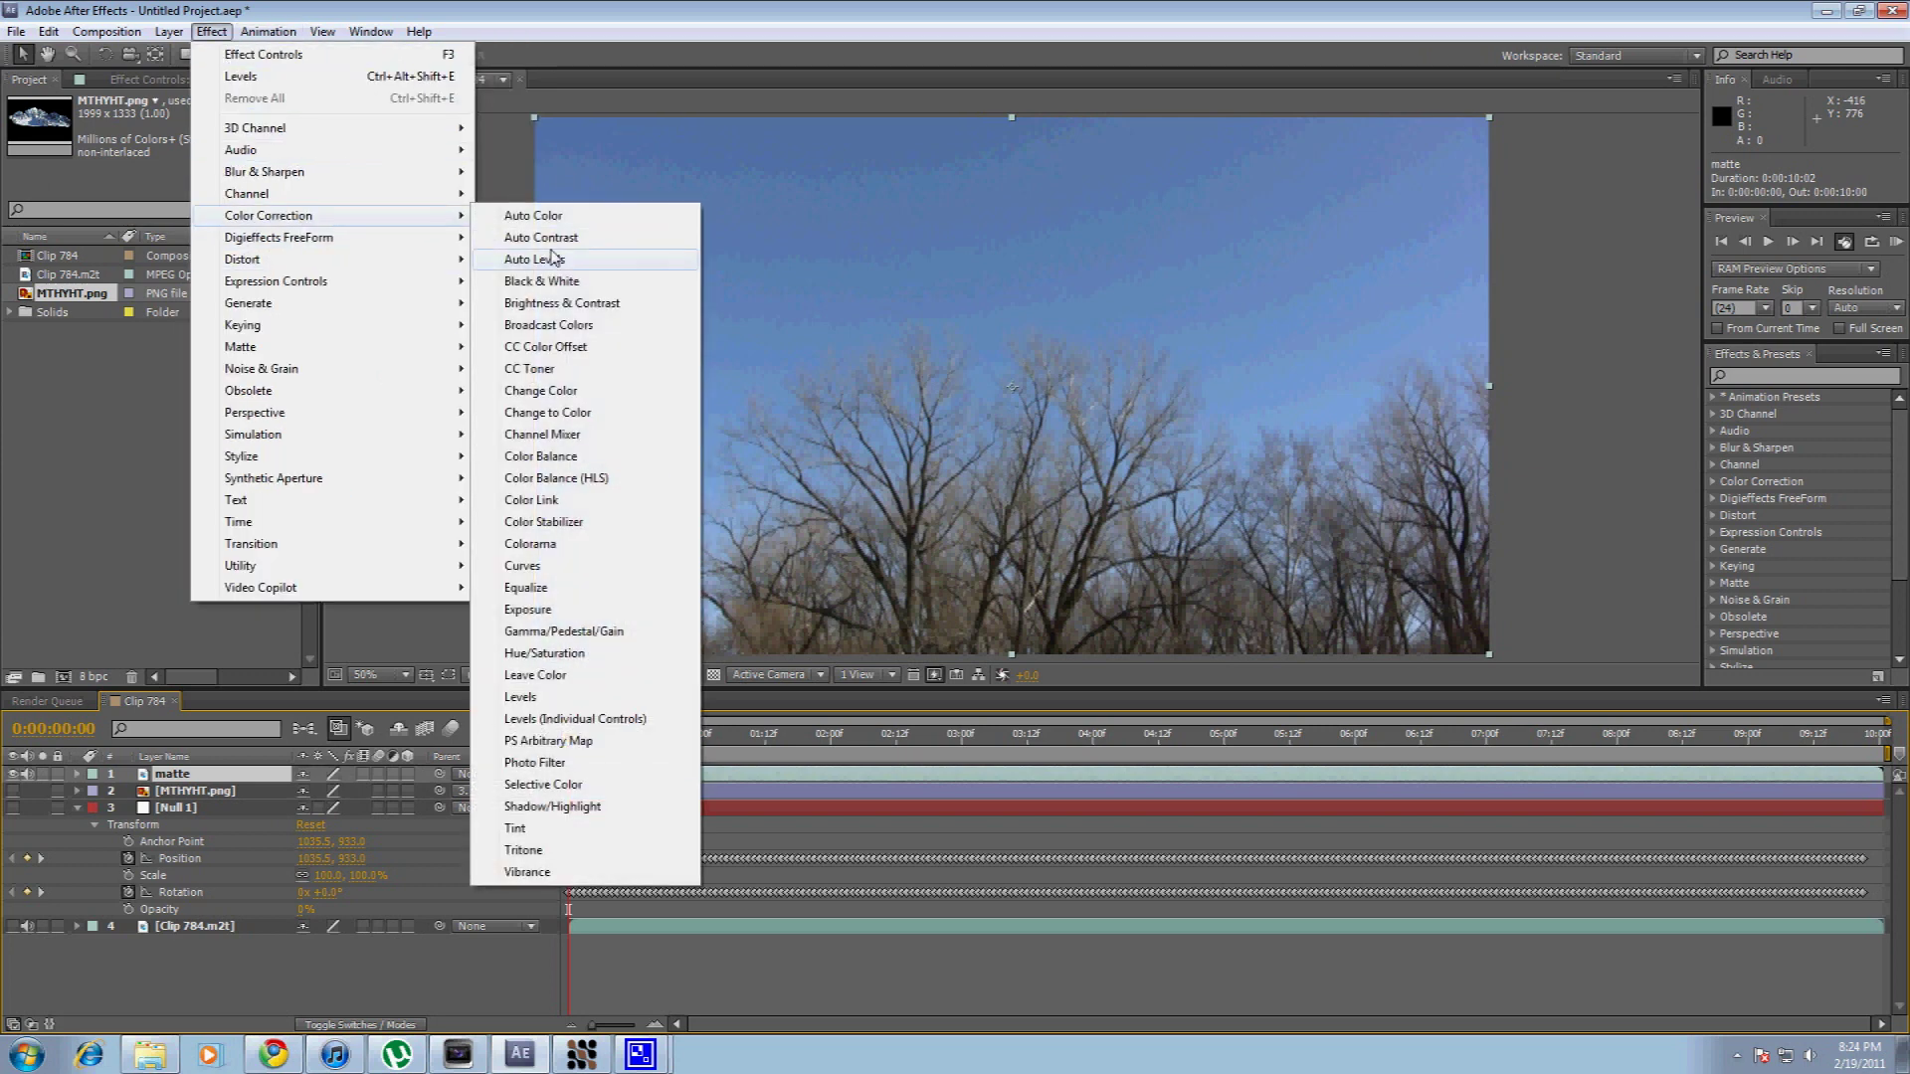
{"action": "left_click", "coordinate": [530, 544]}
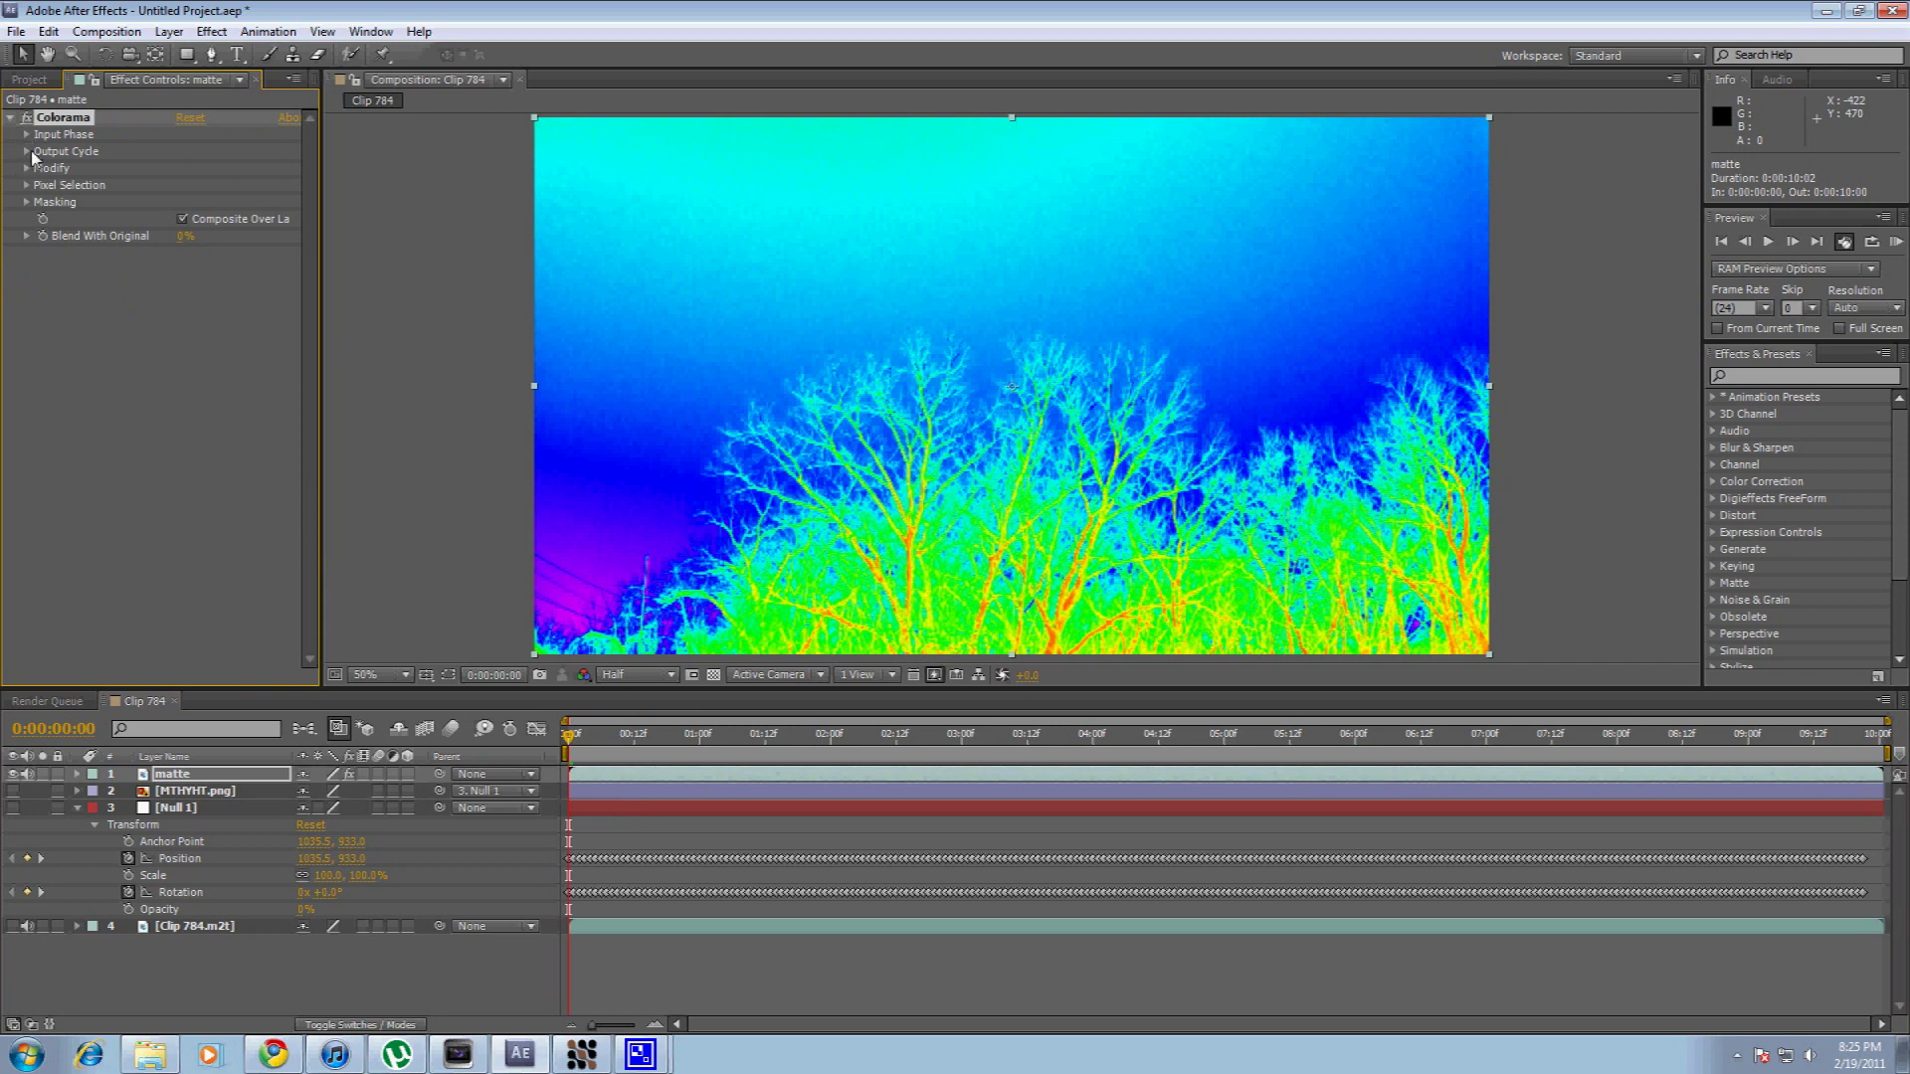
{"action": "left_click", "coordinate": [28, 151]}
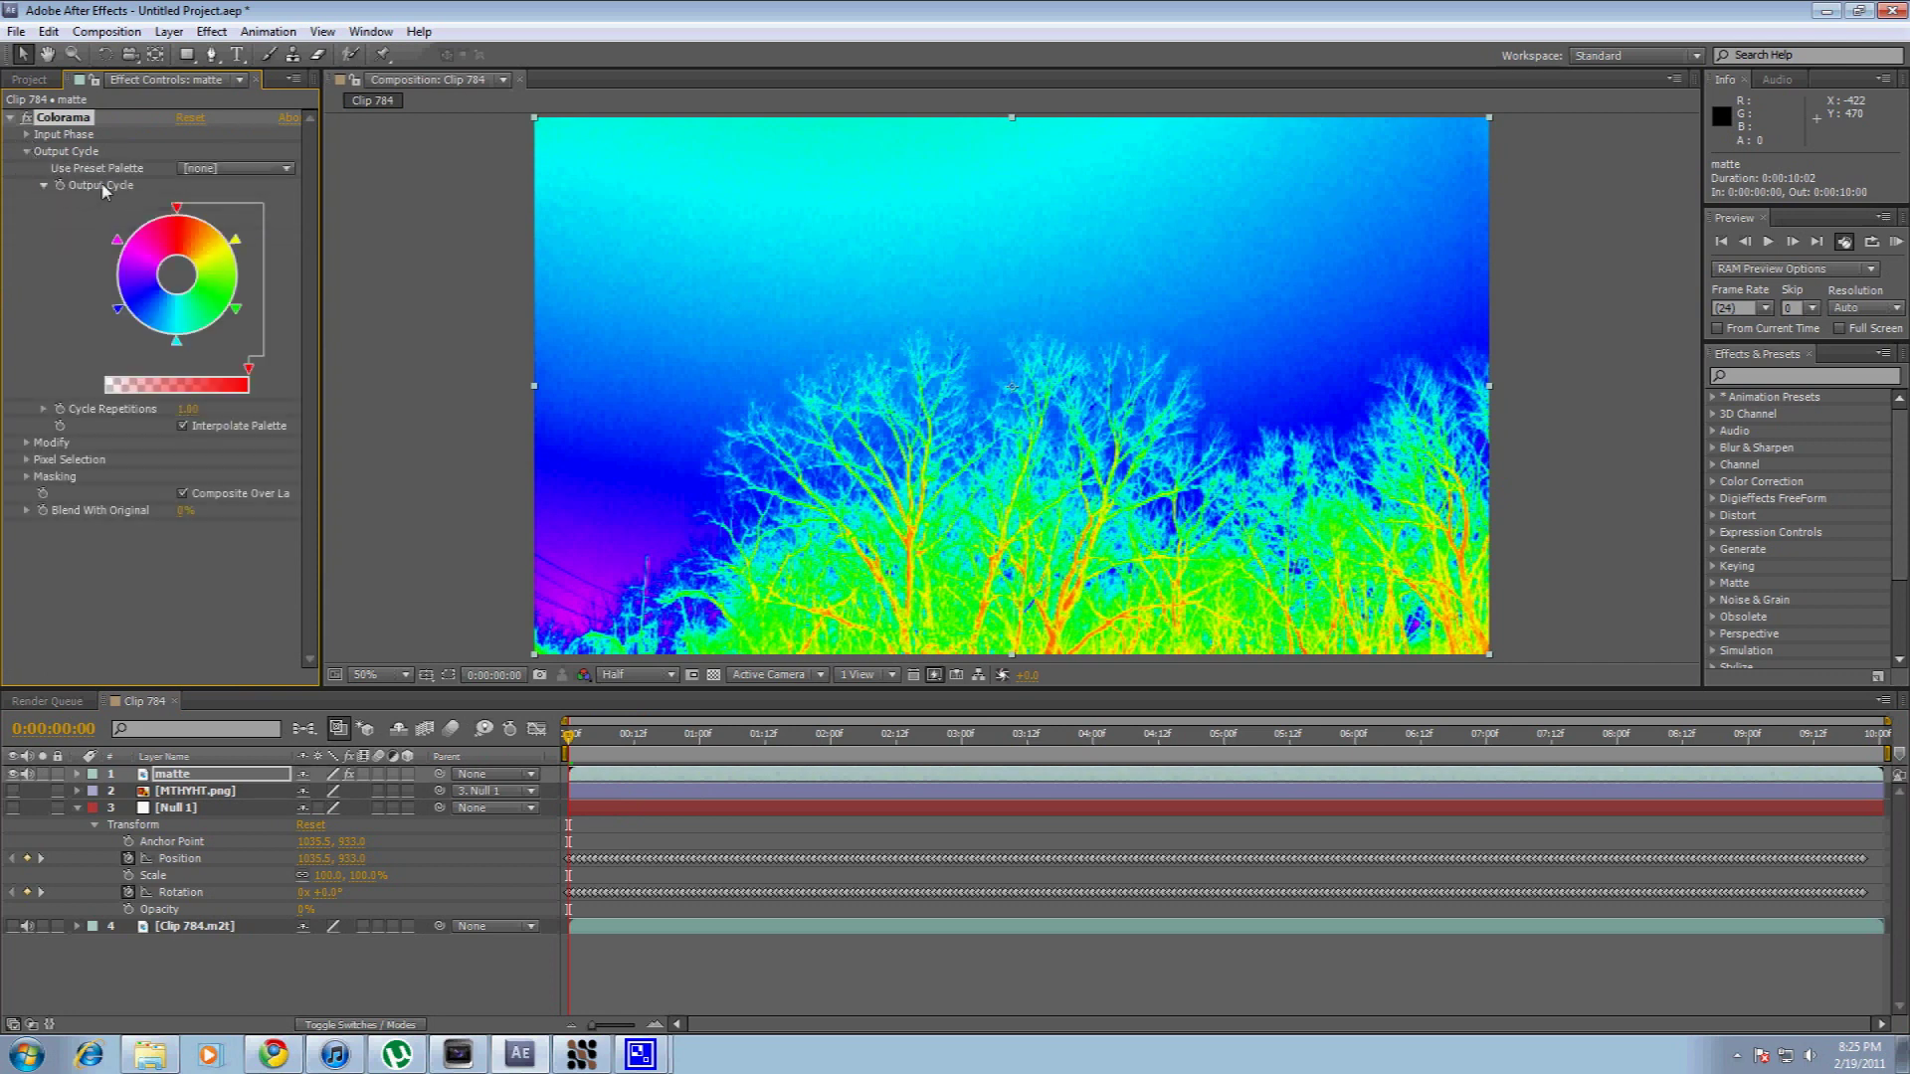
{"action": "left_click", "coordinate": [188, 170]}
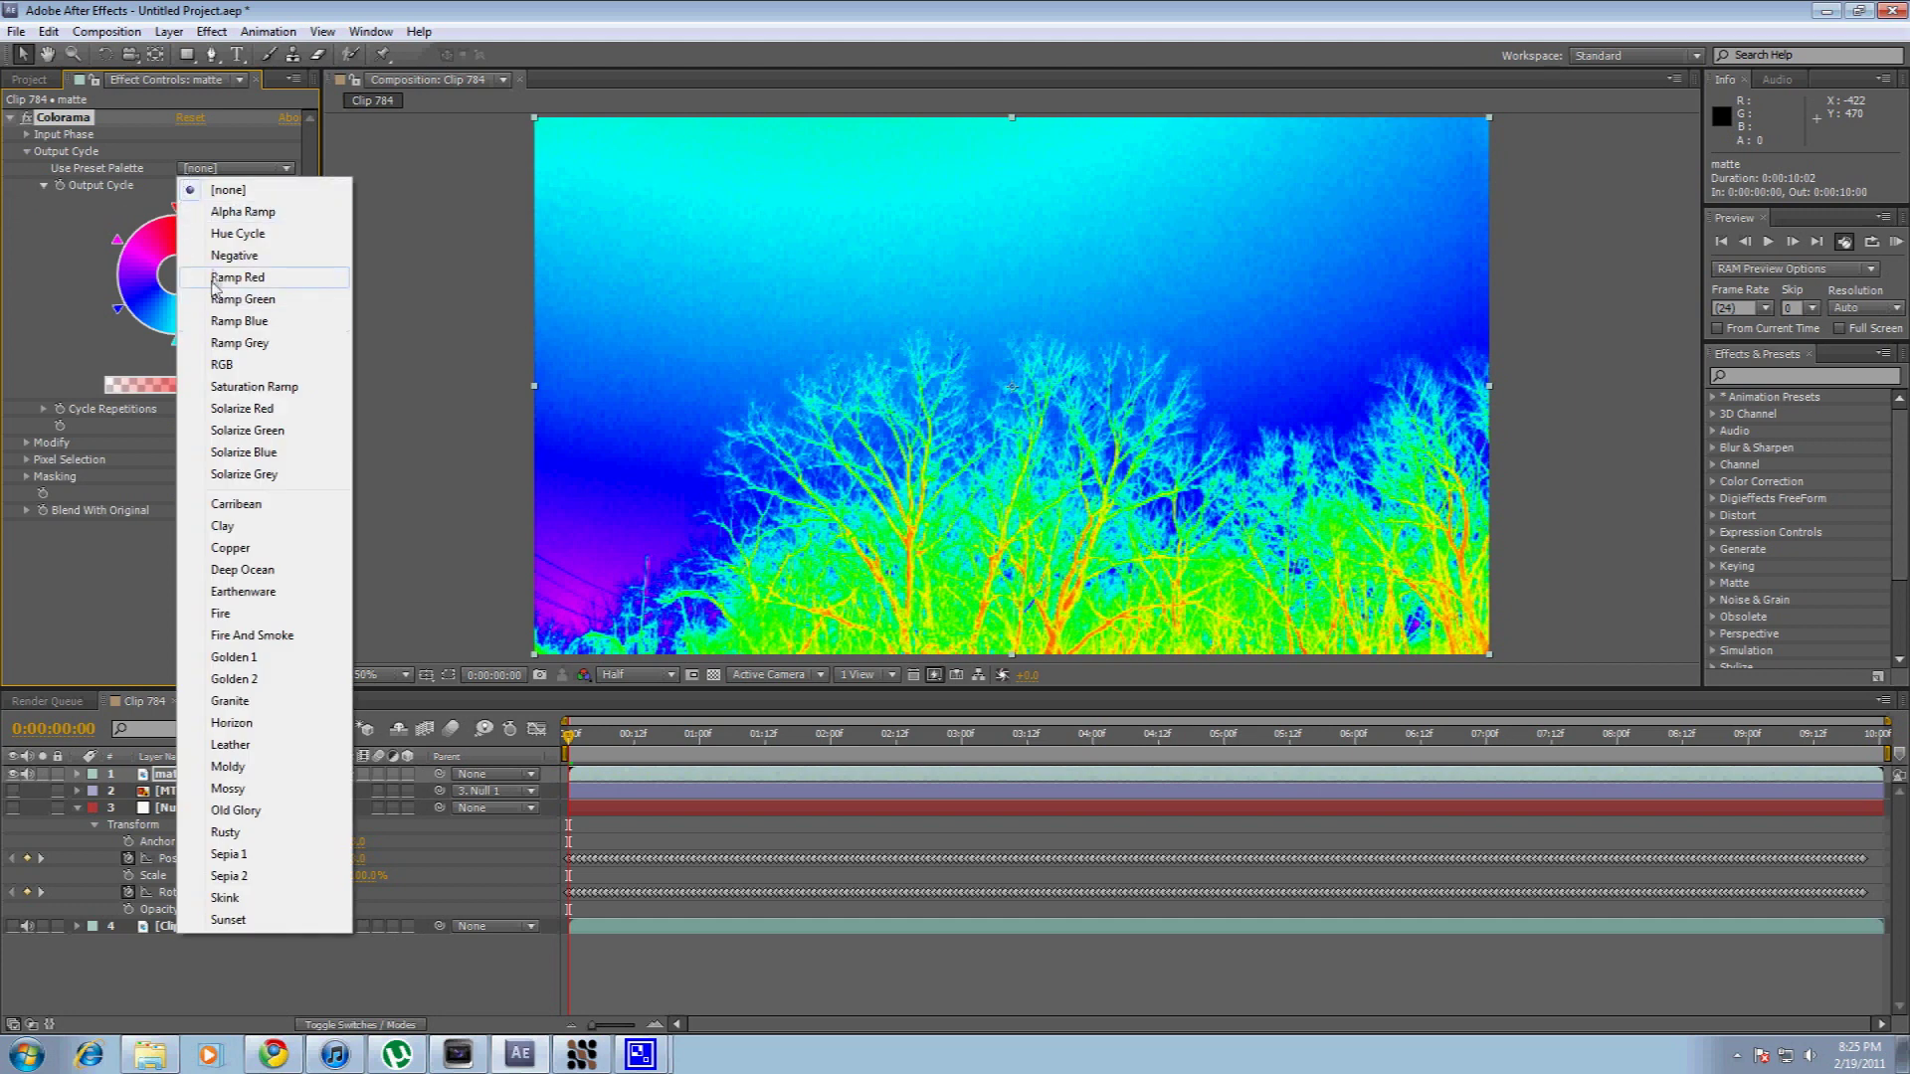
{"action": "left_click", "coordinate": [216, 343]}
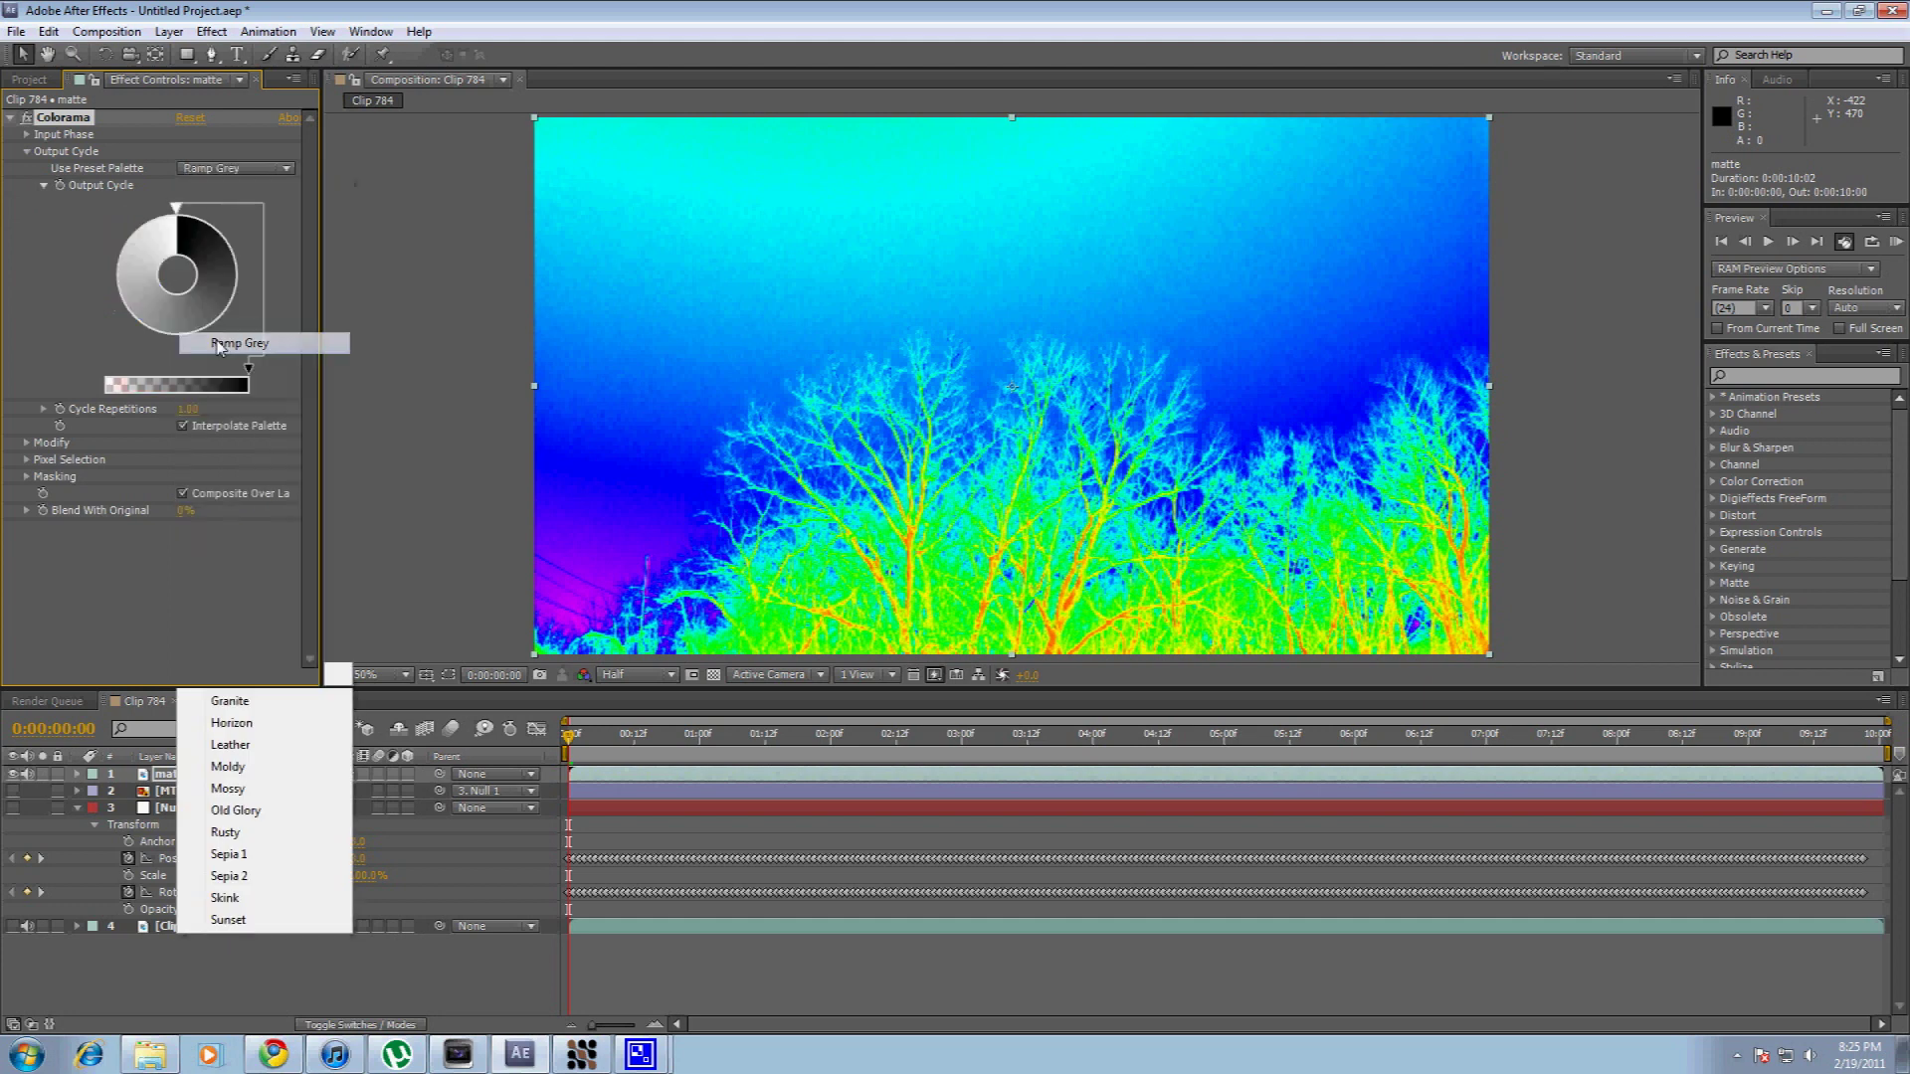
Add a black color point to Colorama's output cycle and position it on the dark side of the wheel so the trees darken.
{"action": "double_click", "coordinate": [126, 283]}
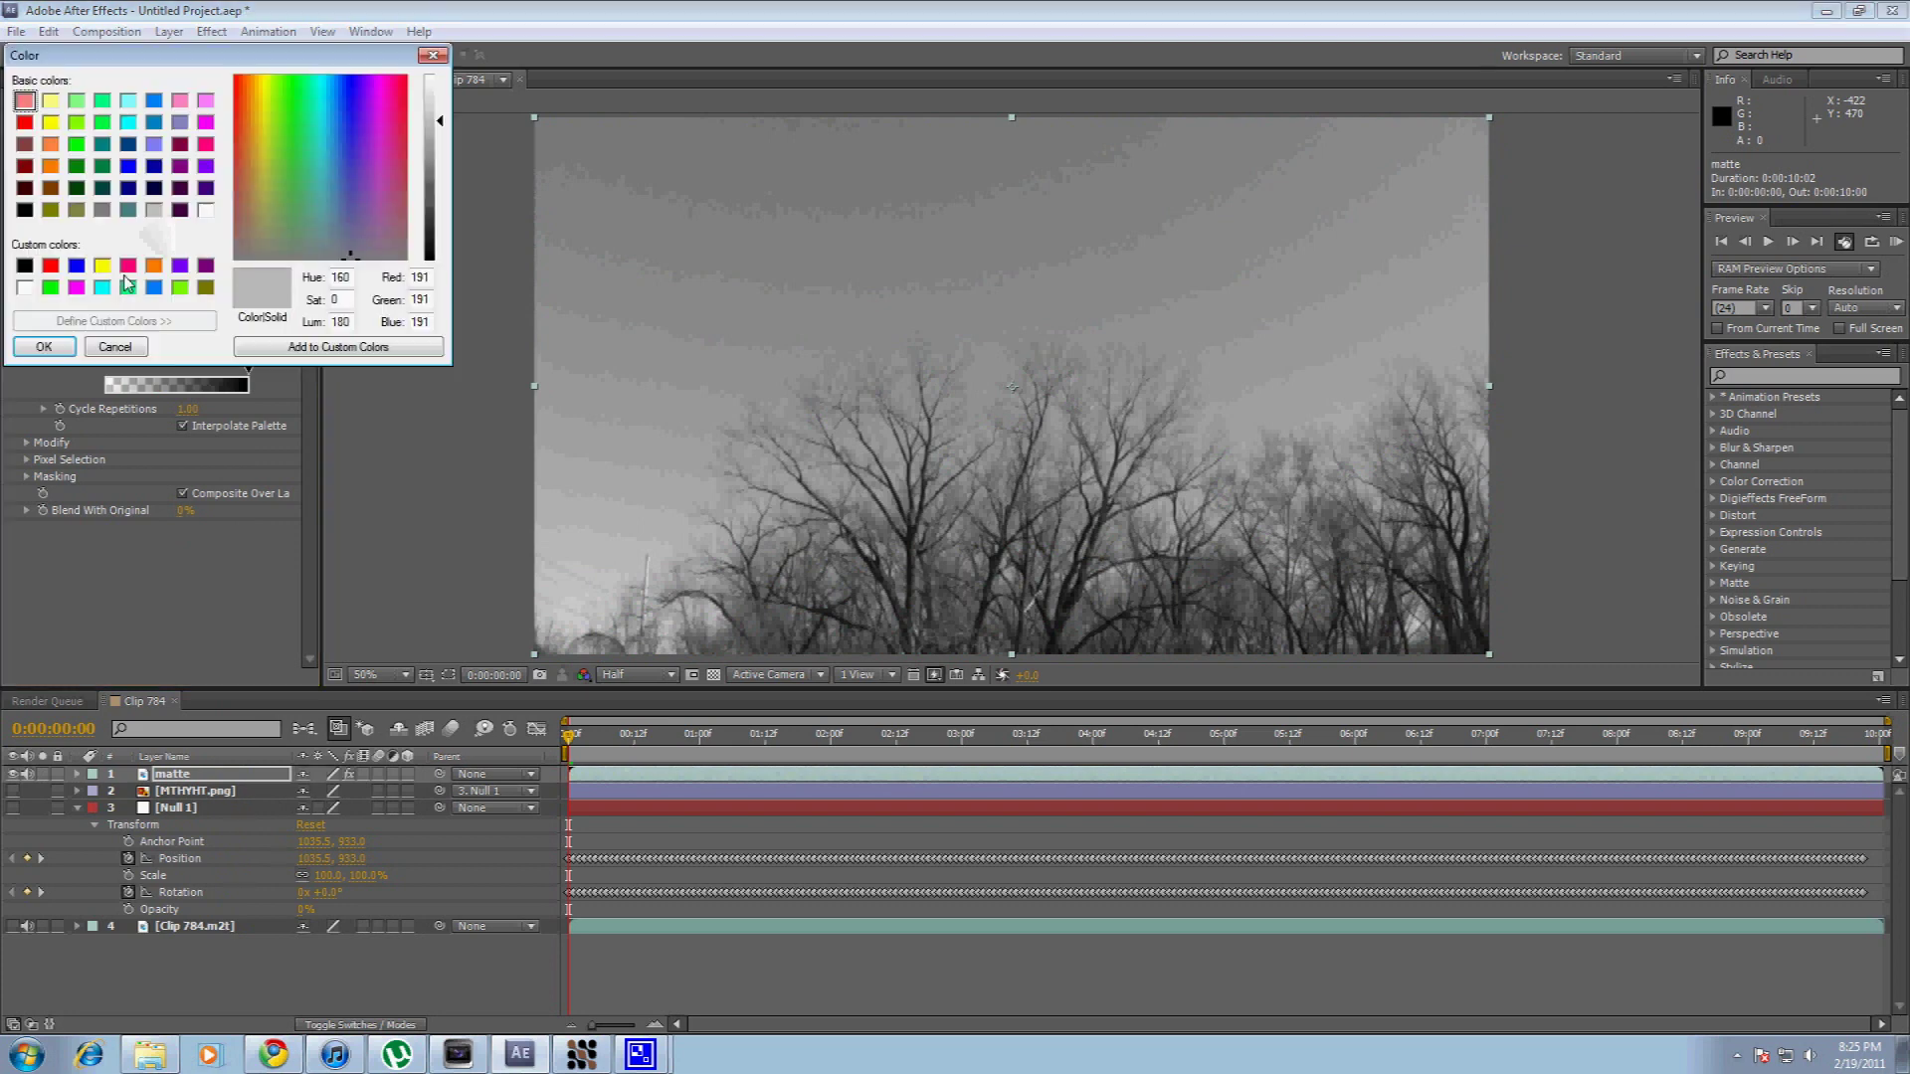
{"action": "left_click", "coordinate": [24, 266]}
{"action": "left_click", "coordinate": [40, 345]}
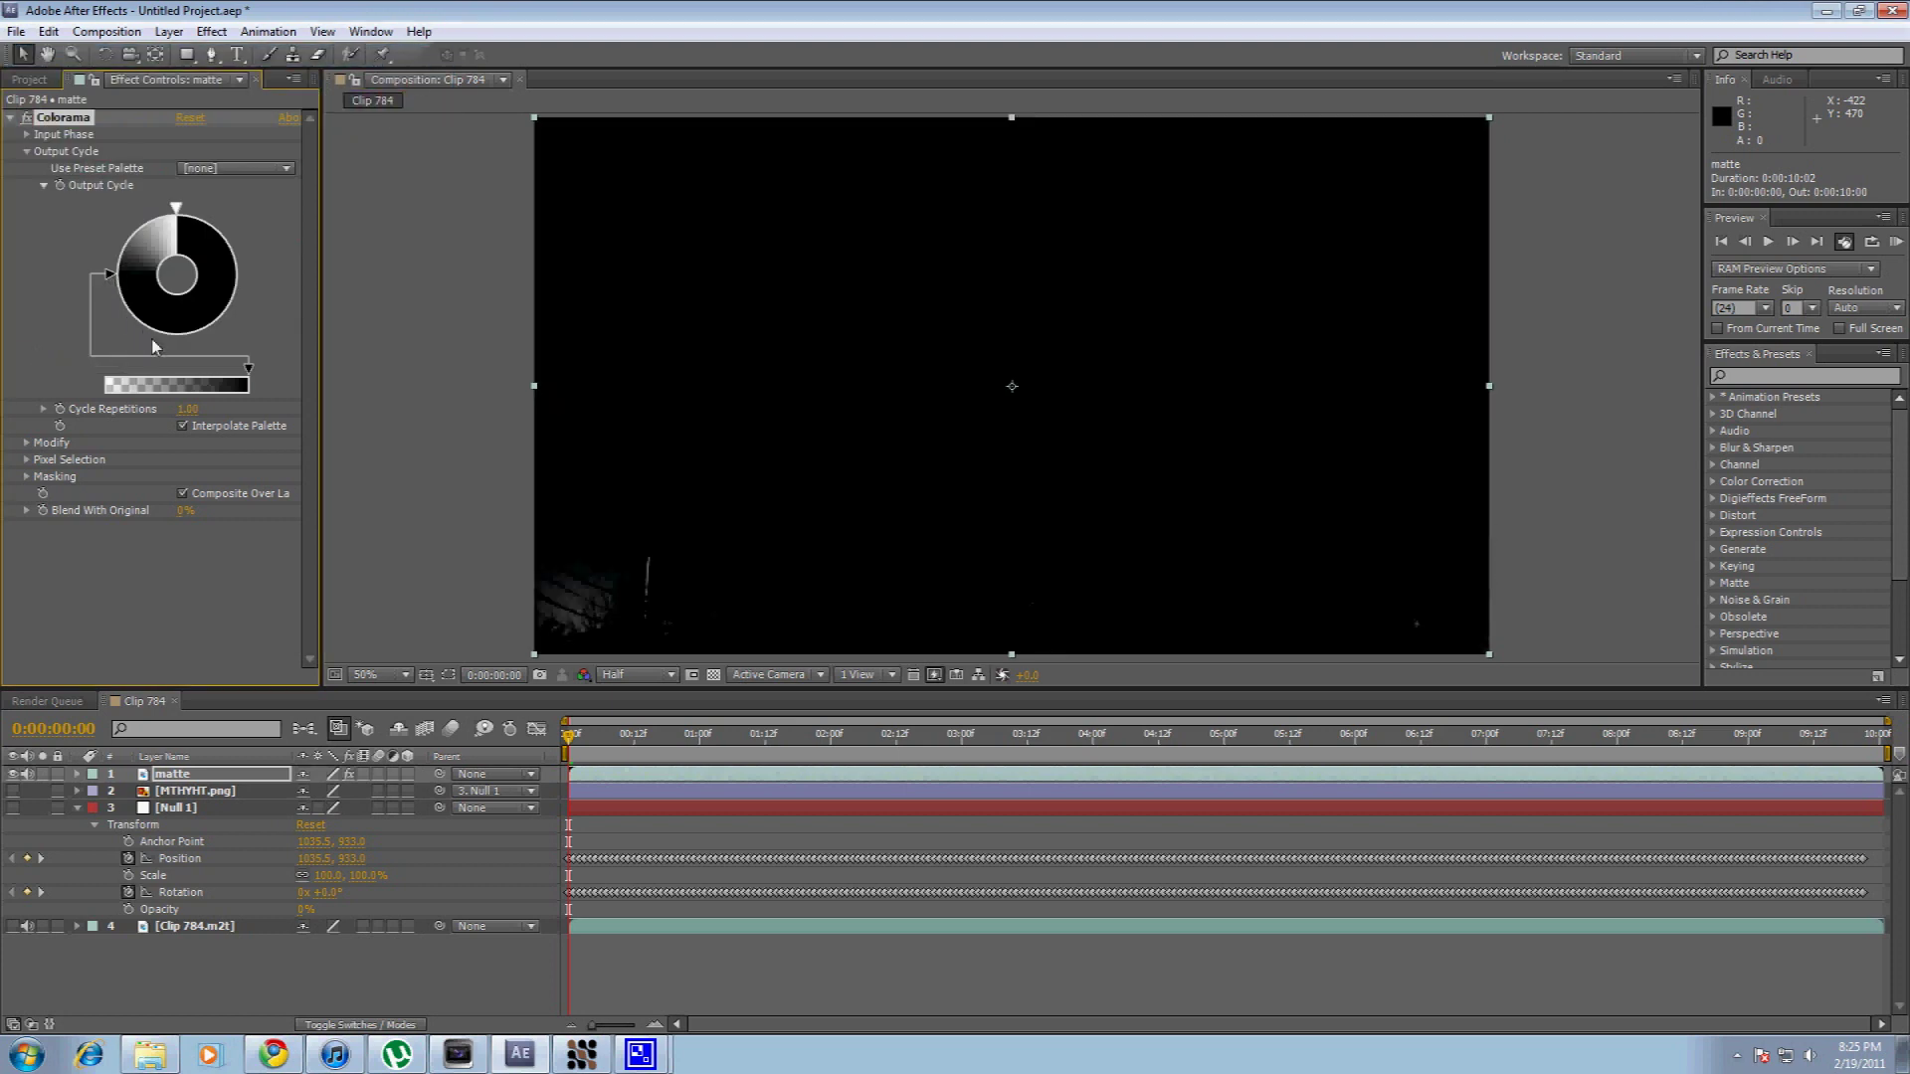
{"action": "mouse_move", "coordinate": [109, 273]}
{"action": "left_mouse_down"}
{"action": "mouse_move", "coordinate": [185, 388]}
{"action": "mouse_move", "coordinate": [179, 349]}
{"action": "mouse_move", "coordinate": [256, 350]}
{"action": "mouse_move", "coordinate": [244, 324]}
{"action": "mouse_move", "coordinate": [267, 313]}
{"action": "left_mouse_up"}
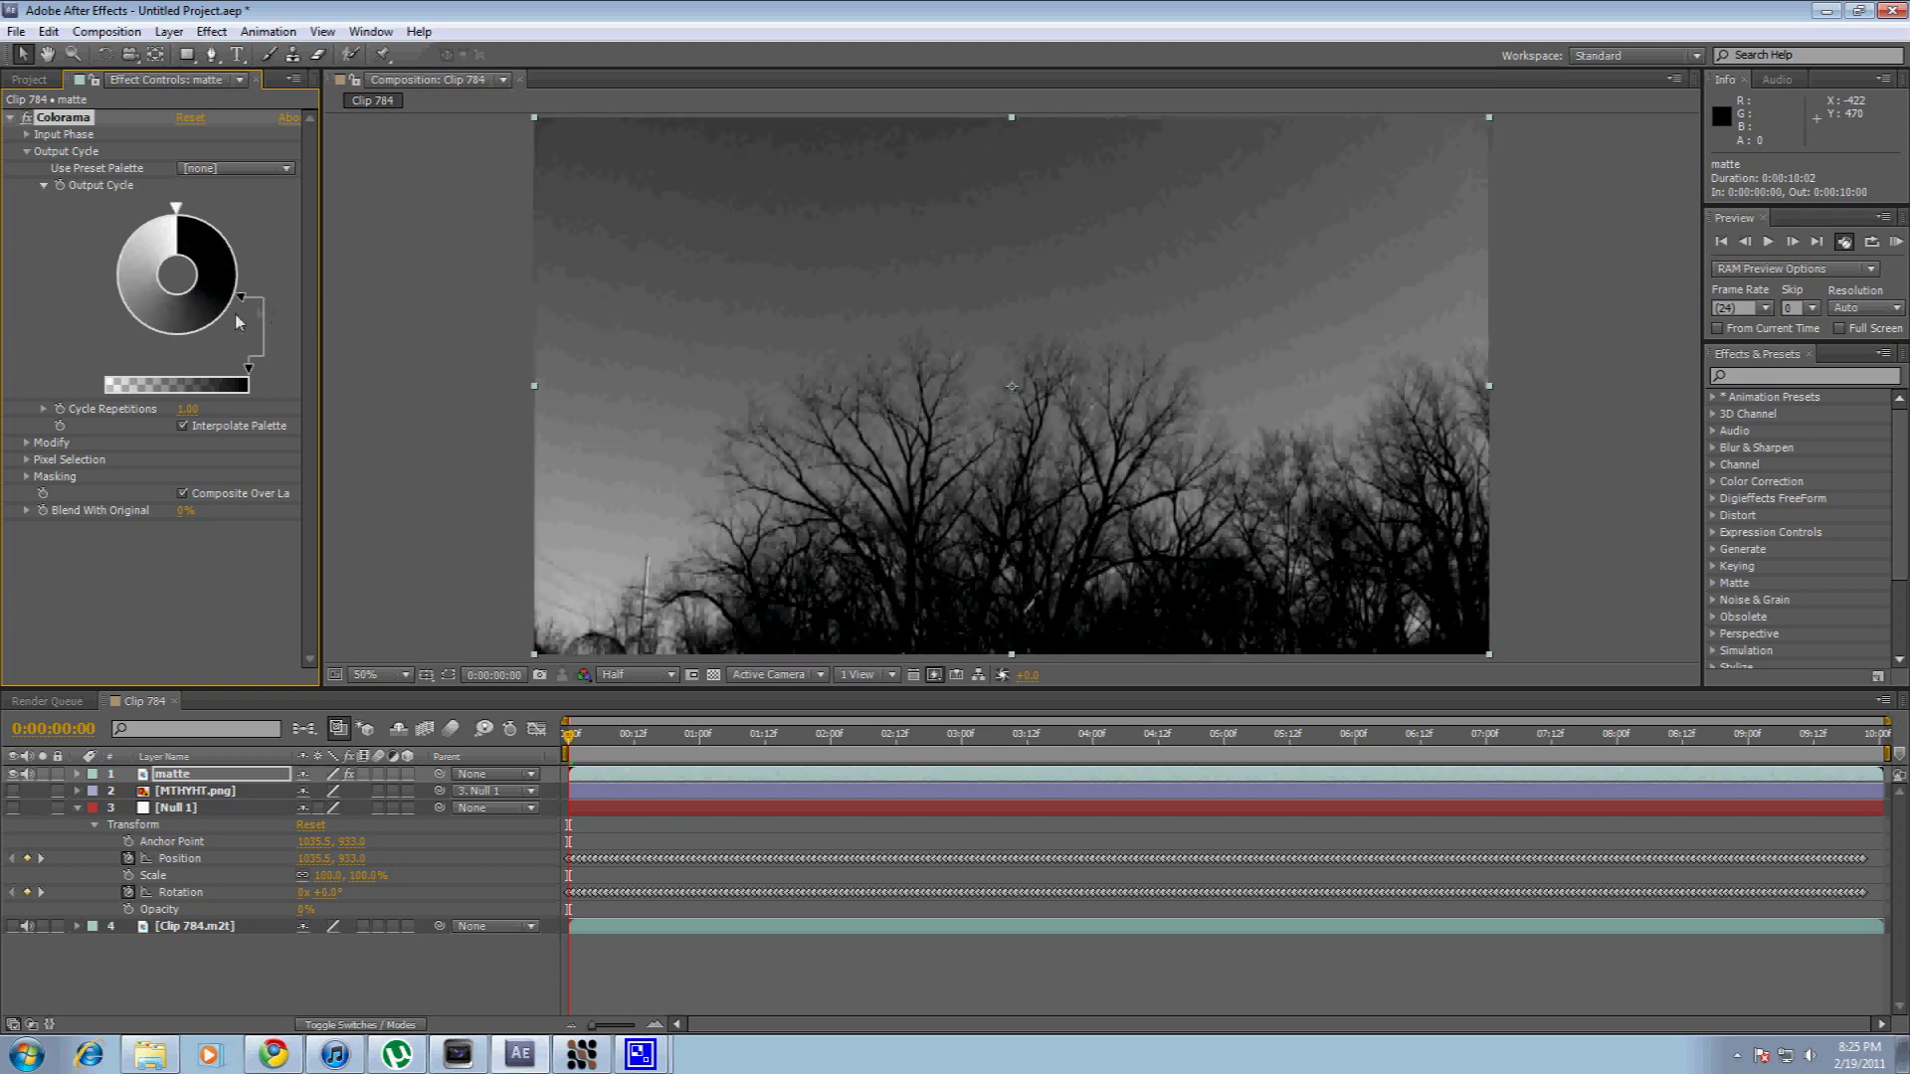
Add a white color point to the output cycle's lighter side and adjust it so the sky brightens against the black trees.
{"action": "double_click", "coordinate": [147, 308]}
{"action": "left_click", "coordinate": [25, 289]}
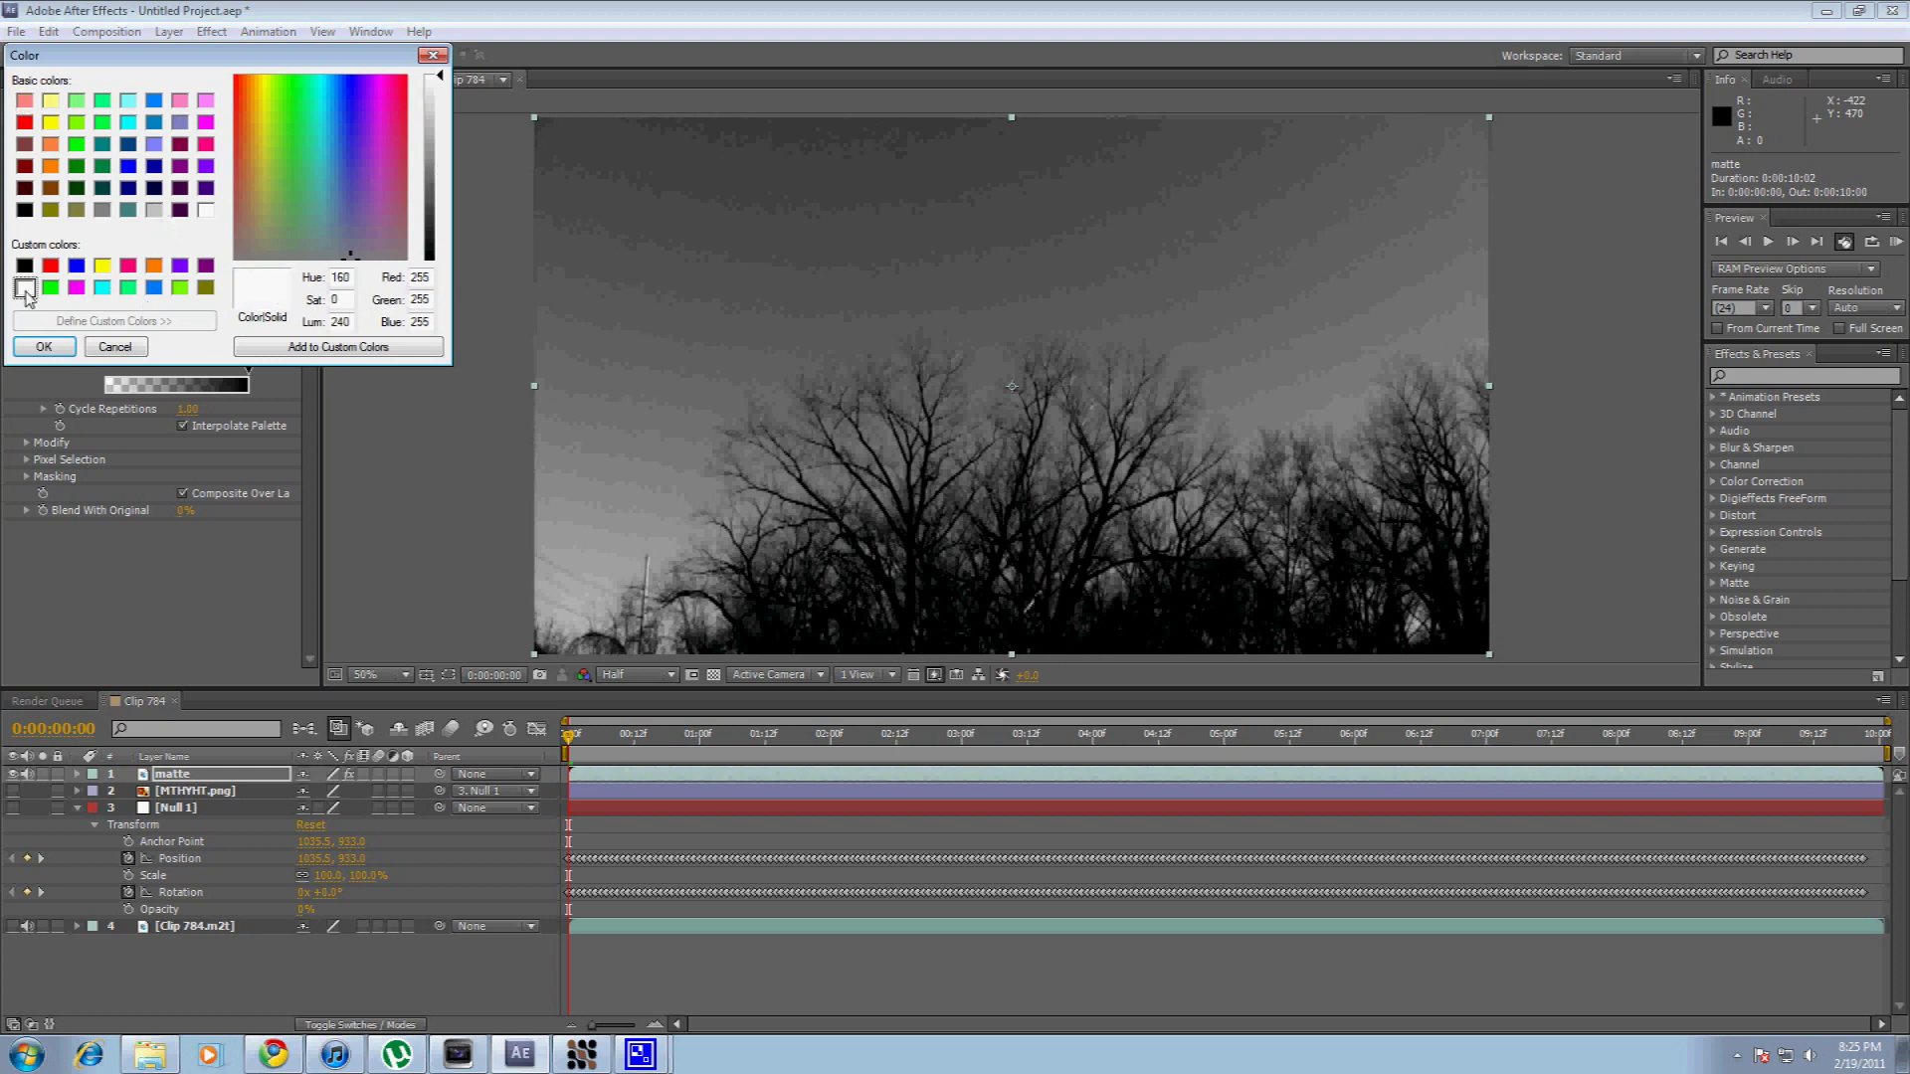
{"action": "left_click", "coordinate": [38, 346]}
{"action": "mouse_move", "coordinate": [149, 343]}
{"action": "left_mouse_down"}
{"action": "mouse_move", "coordinate": [167, 338]}
{"action": "mouse_move", "coordinate": [136, 334]}
{"action": "left_mouse_up"}
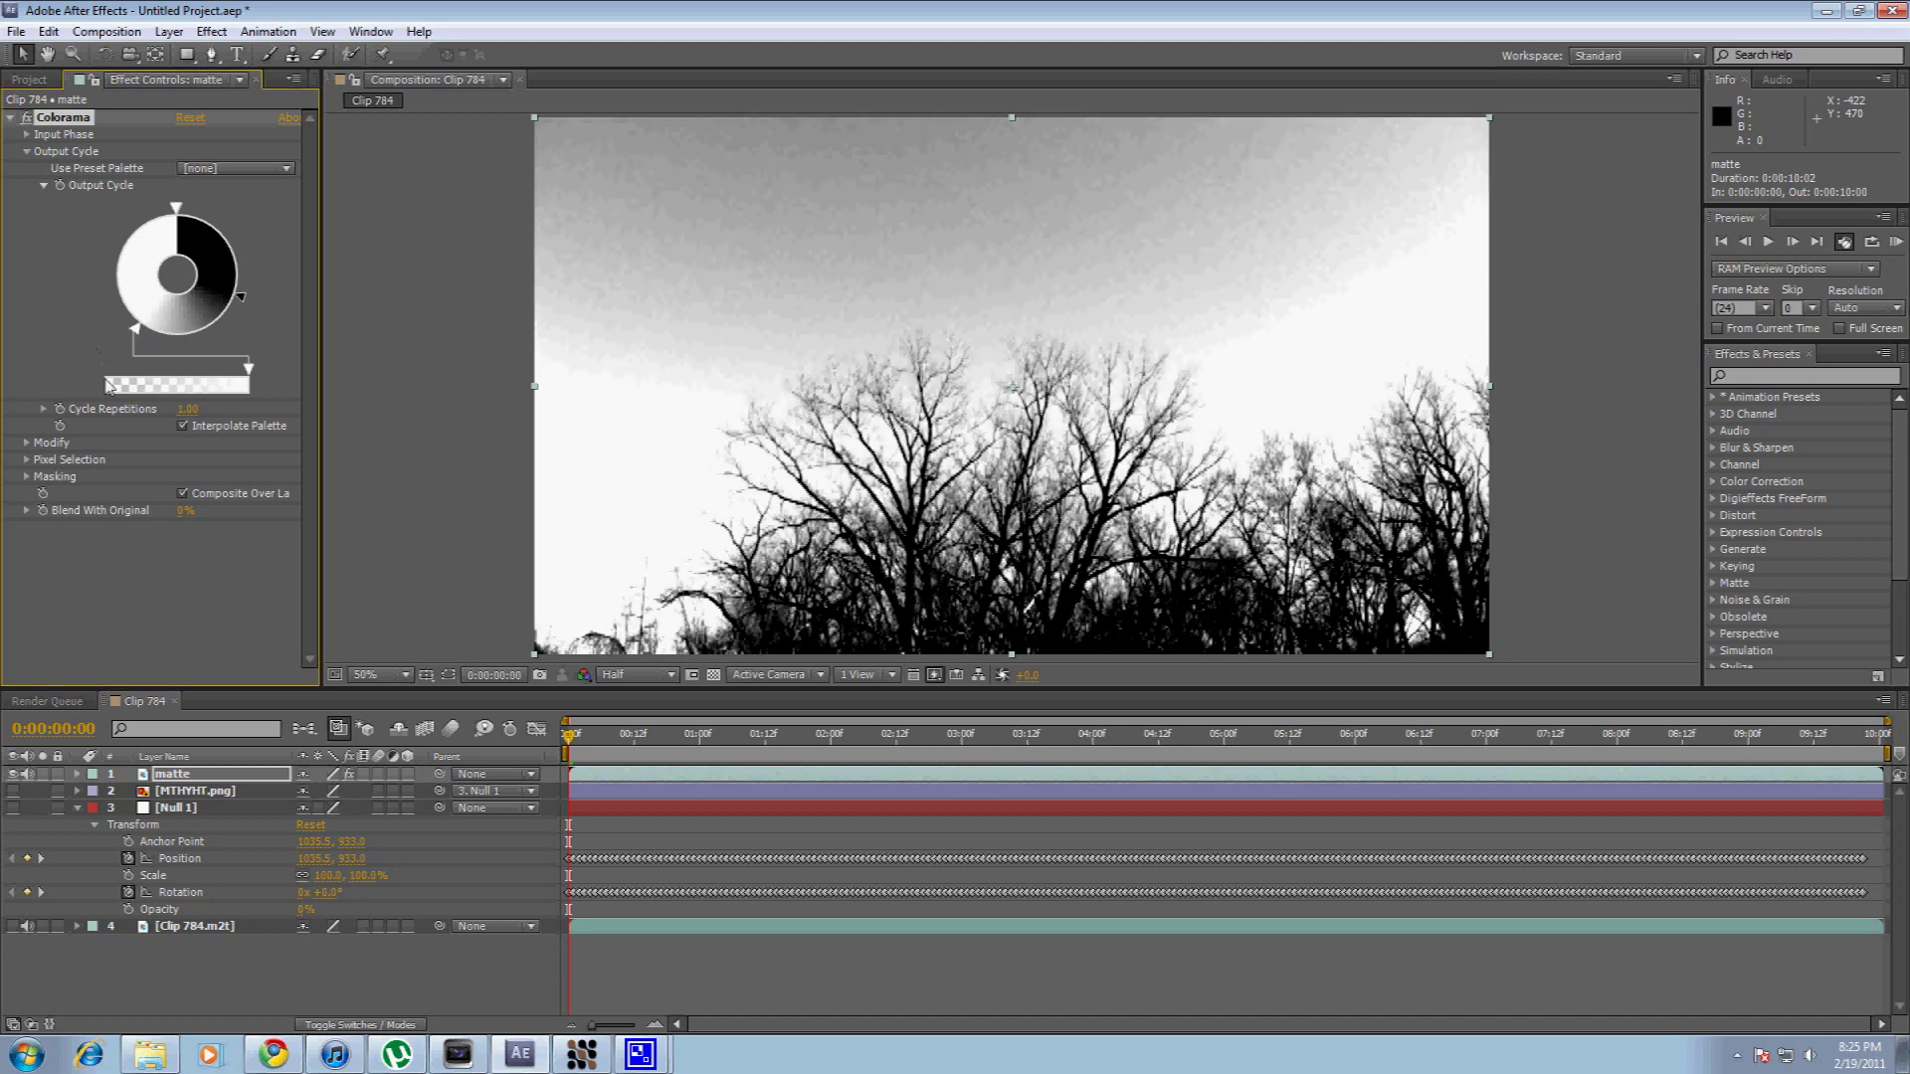
Hide the matte layer, show MTHYHT.png and the original clip, and set MTHYHT.png's track matte to Luma Matte "matte".
{"action": "left_click", "coordinate": [12, 774]}
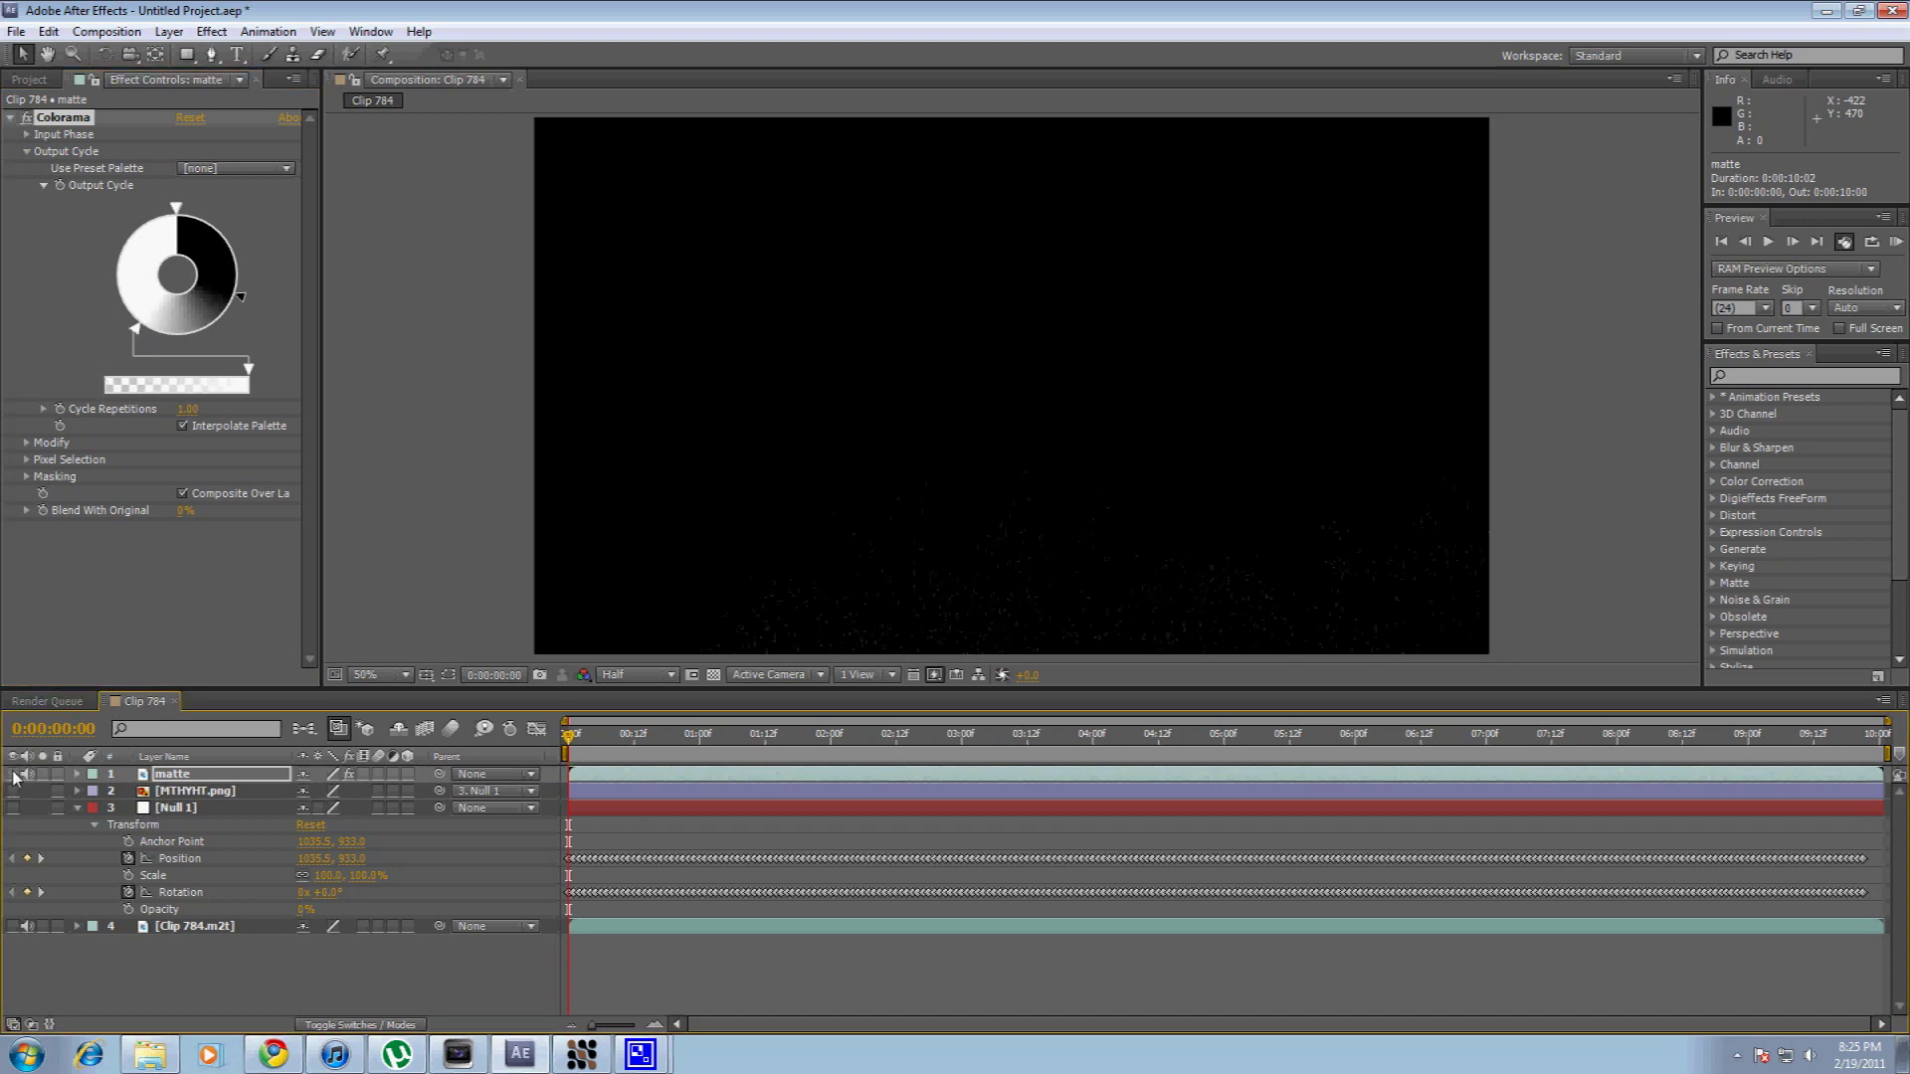
{"action": "left_click", "coordinate": [12, 791]}
{"action": "key", "text": "F4"}
{"action": "left_click", "coordinate": [398, 791]}
{"action": "left_click", "coordinate": [418, 907]}
{"action": "left_click", "coordinate": [398, 793]}
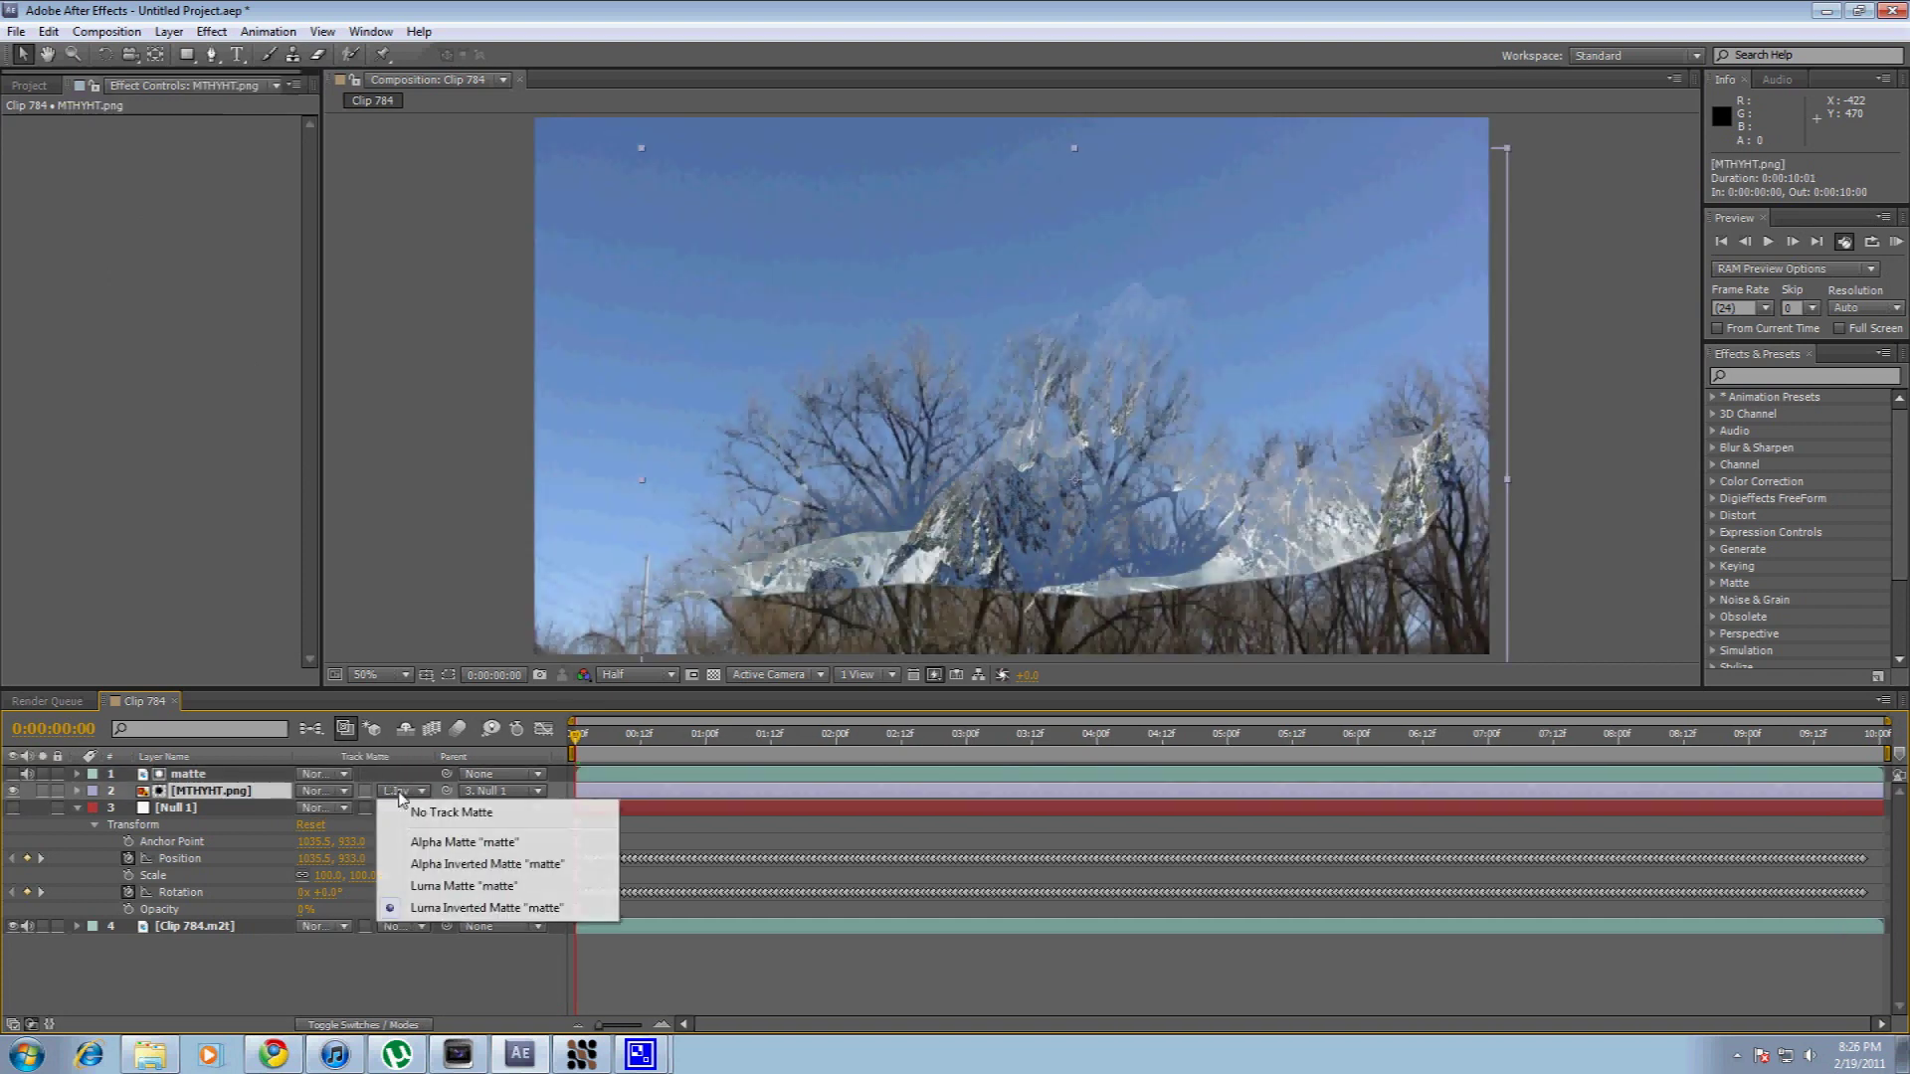
{"action": "left_click", "coordinate": [464, 886]}
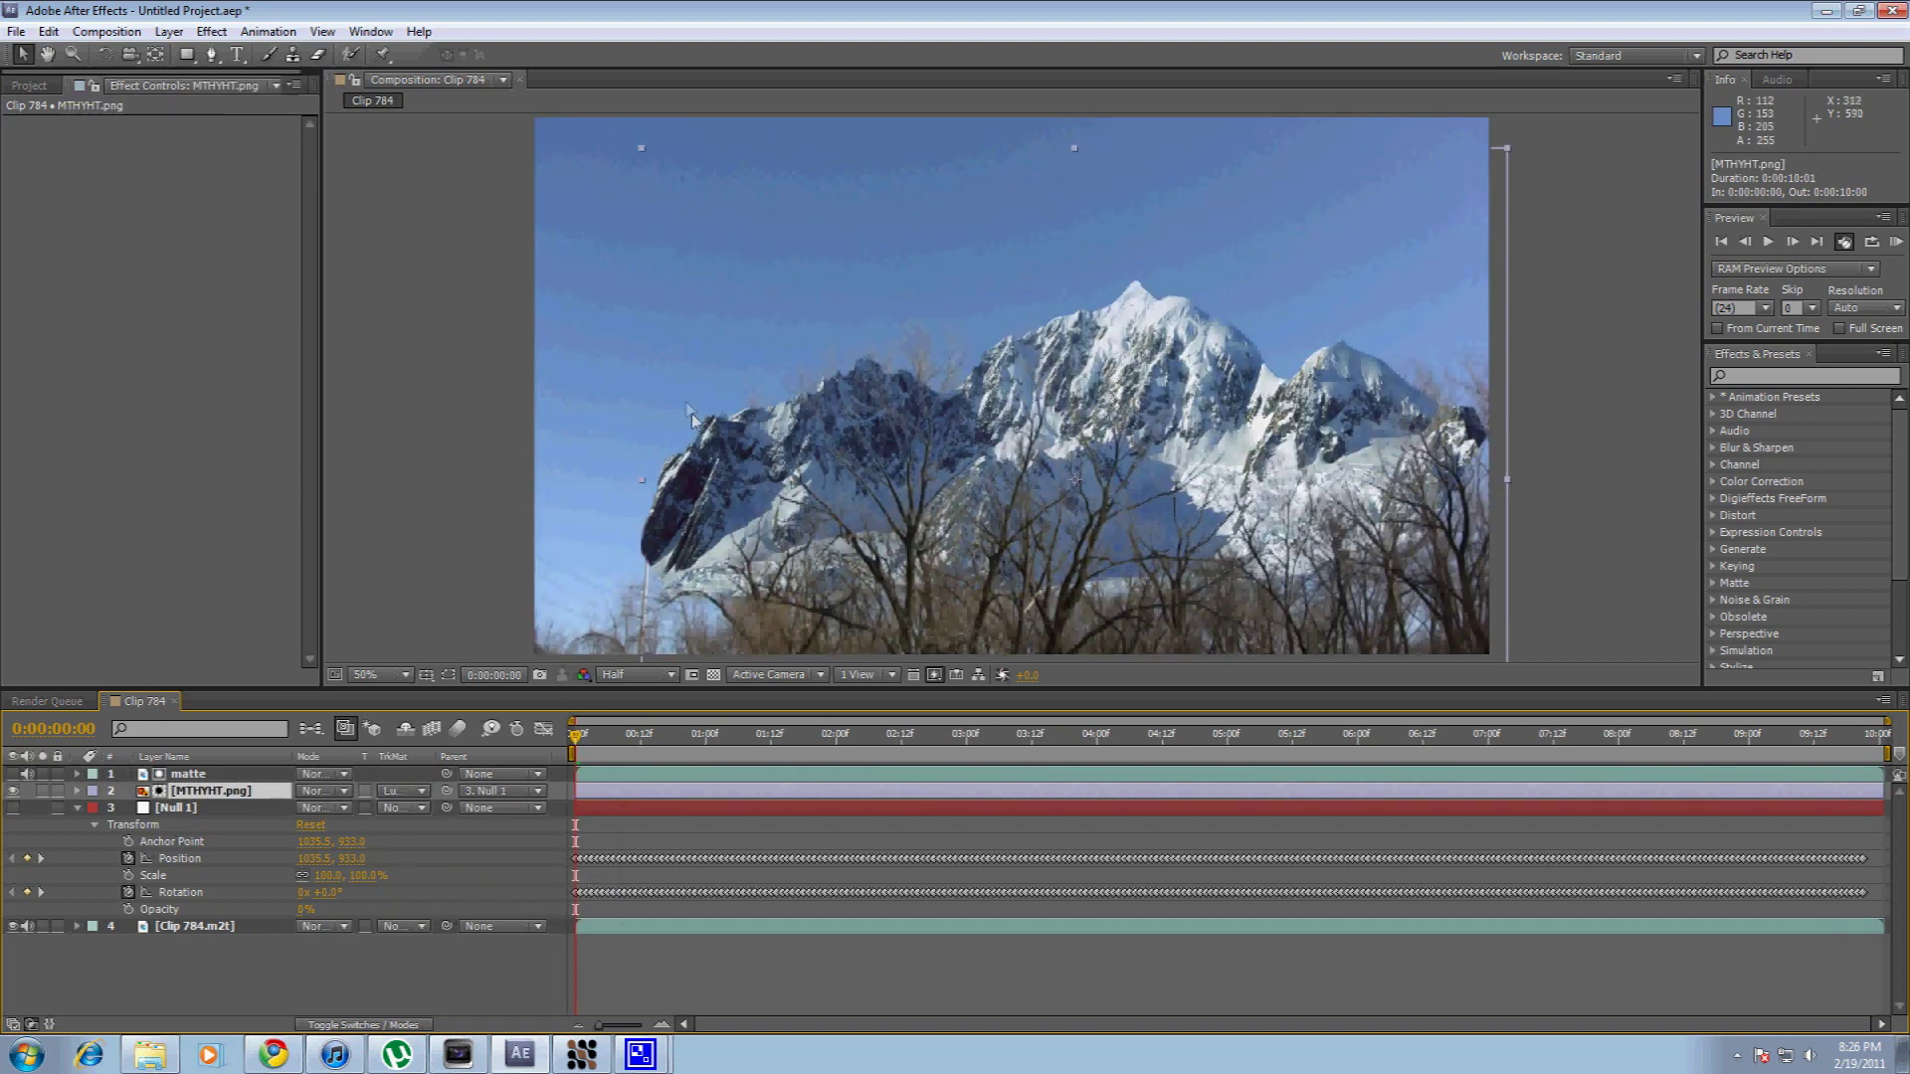
Lower the MTHYHT.png mountain behind the trees, enlarge it, and reposition it so it extends past the frame's right edge.
{"action": "left_click_drag", "start_coordinate": [742, 447], "coordinate": [709, 543]}
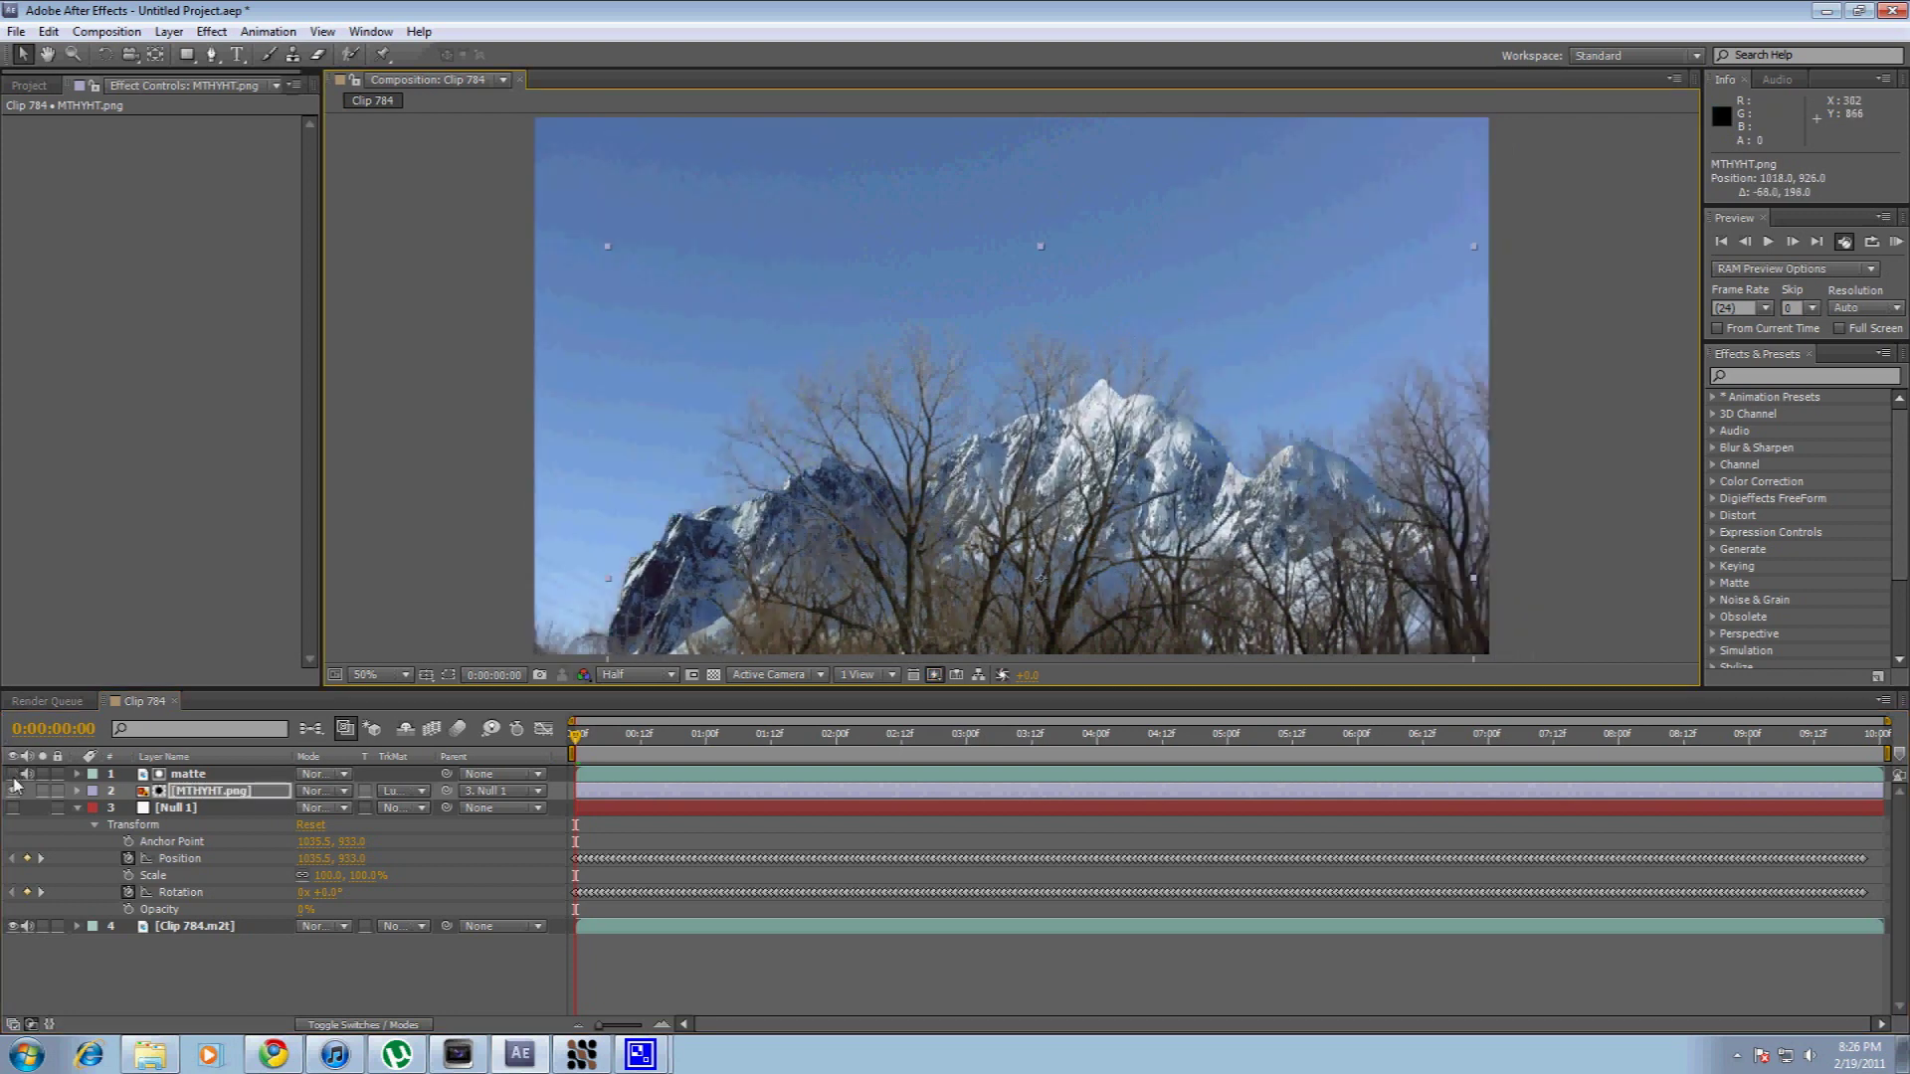
{"action": "left_click", "coordinate": [174, 775]}
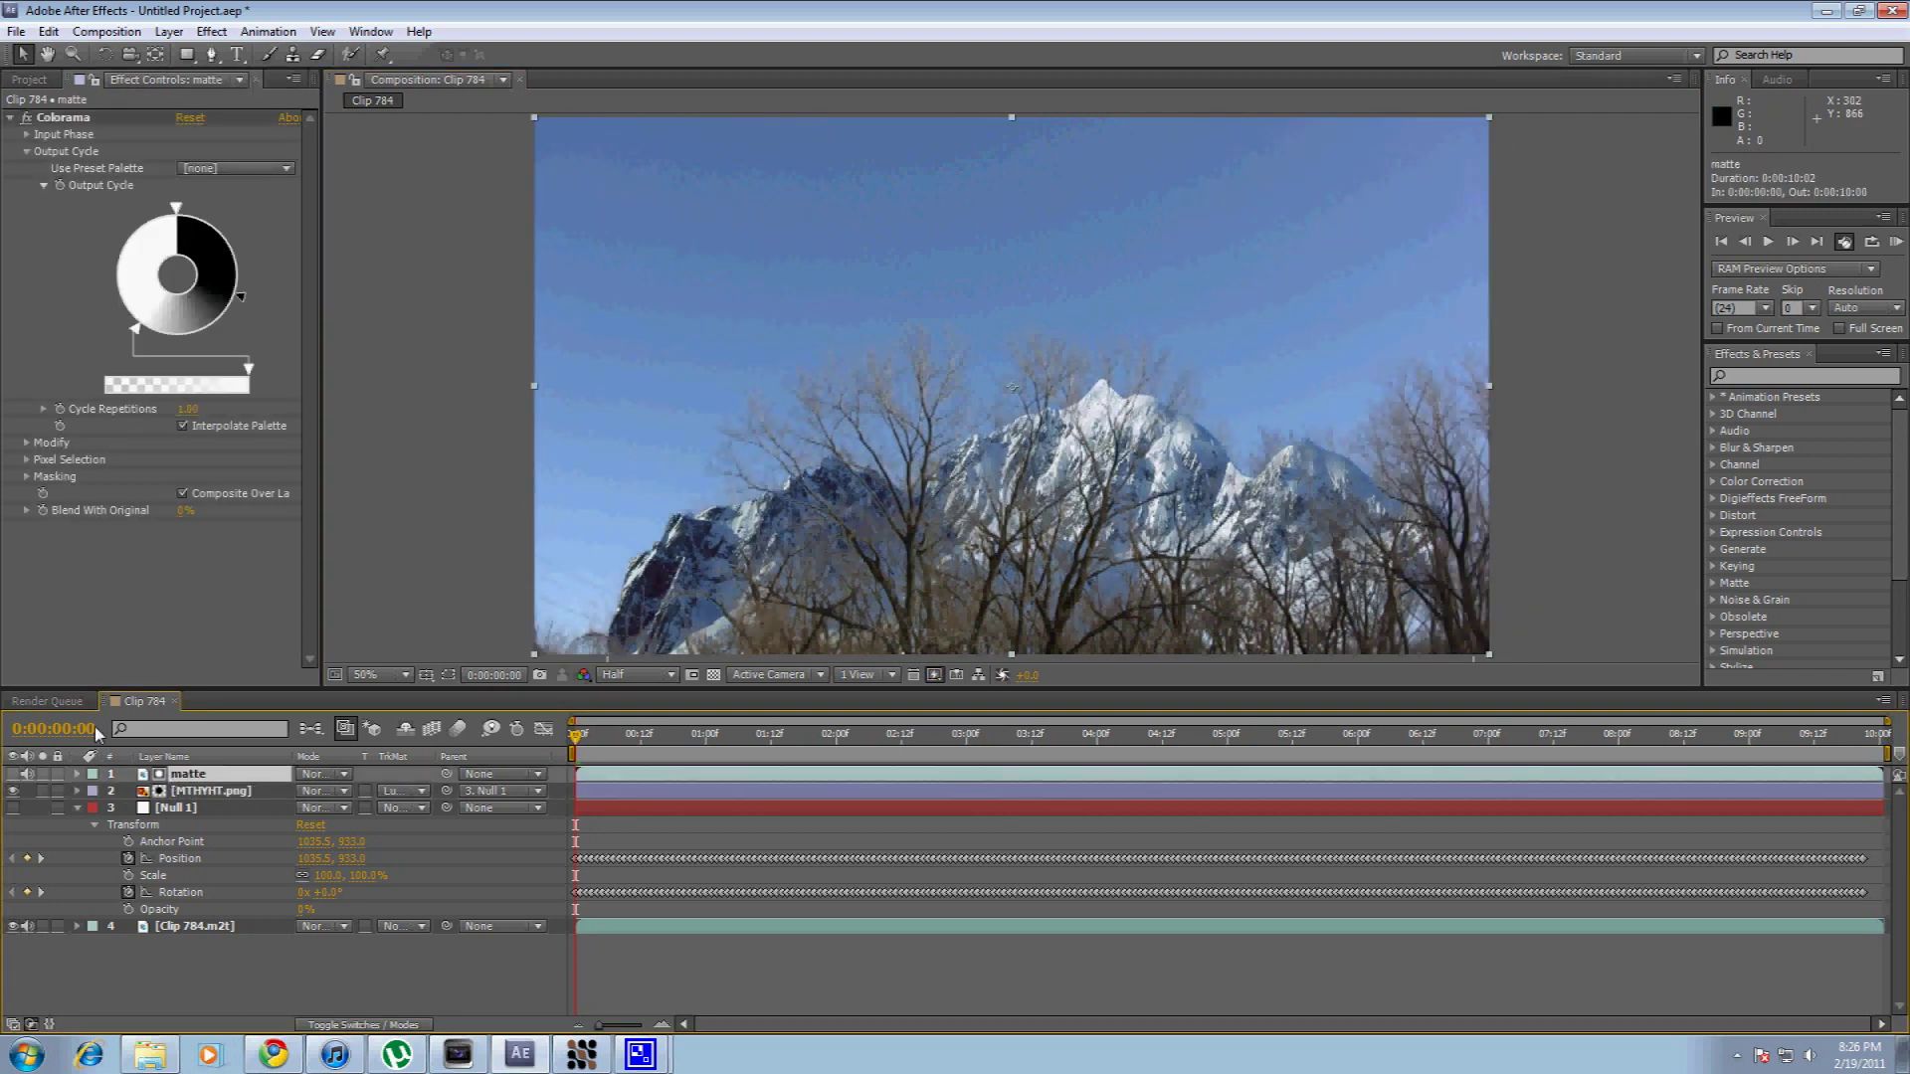
{"action": "left_click", "coordinate": [198, 792]}
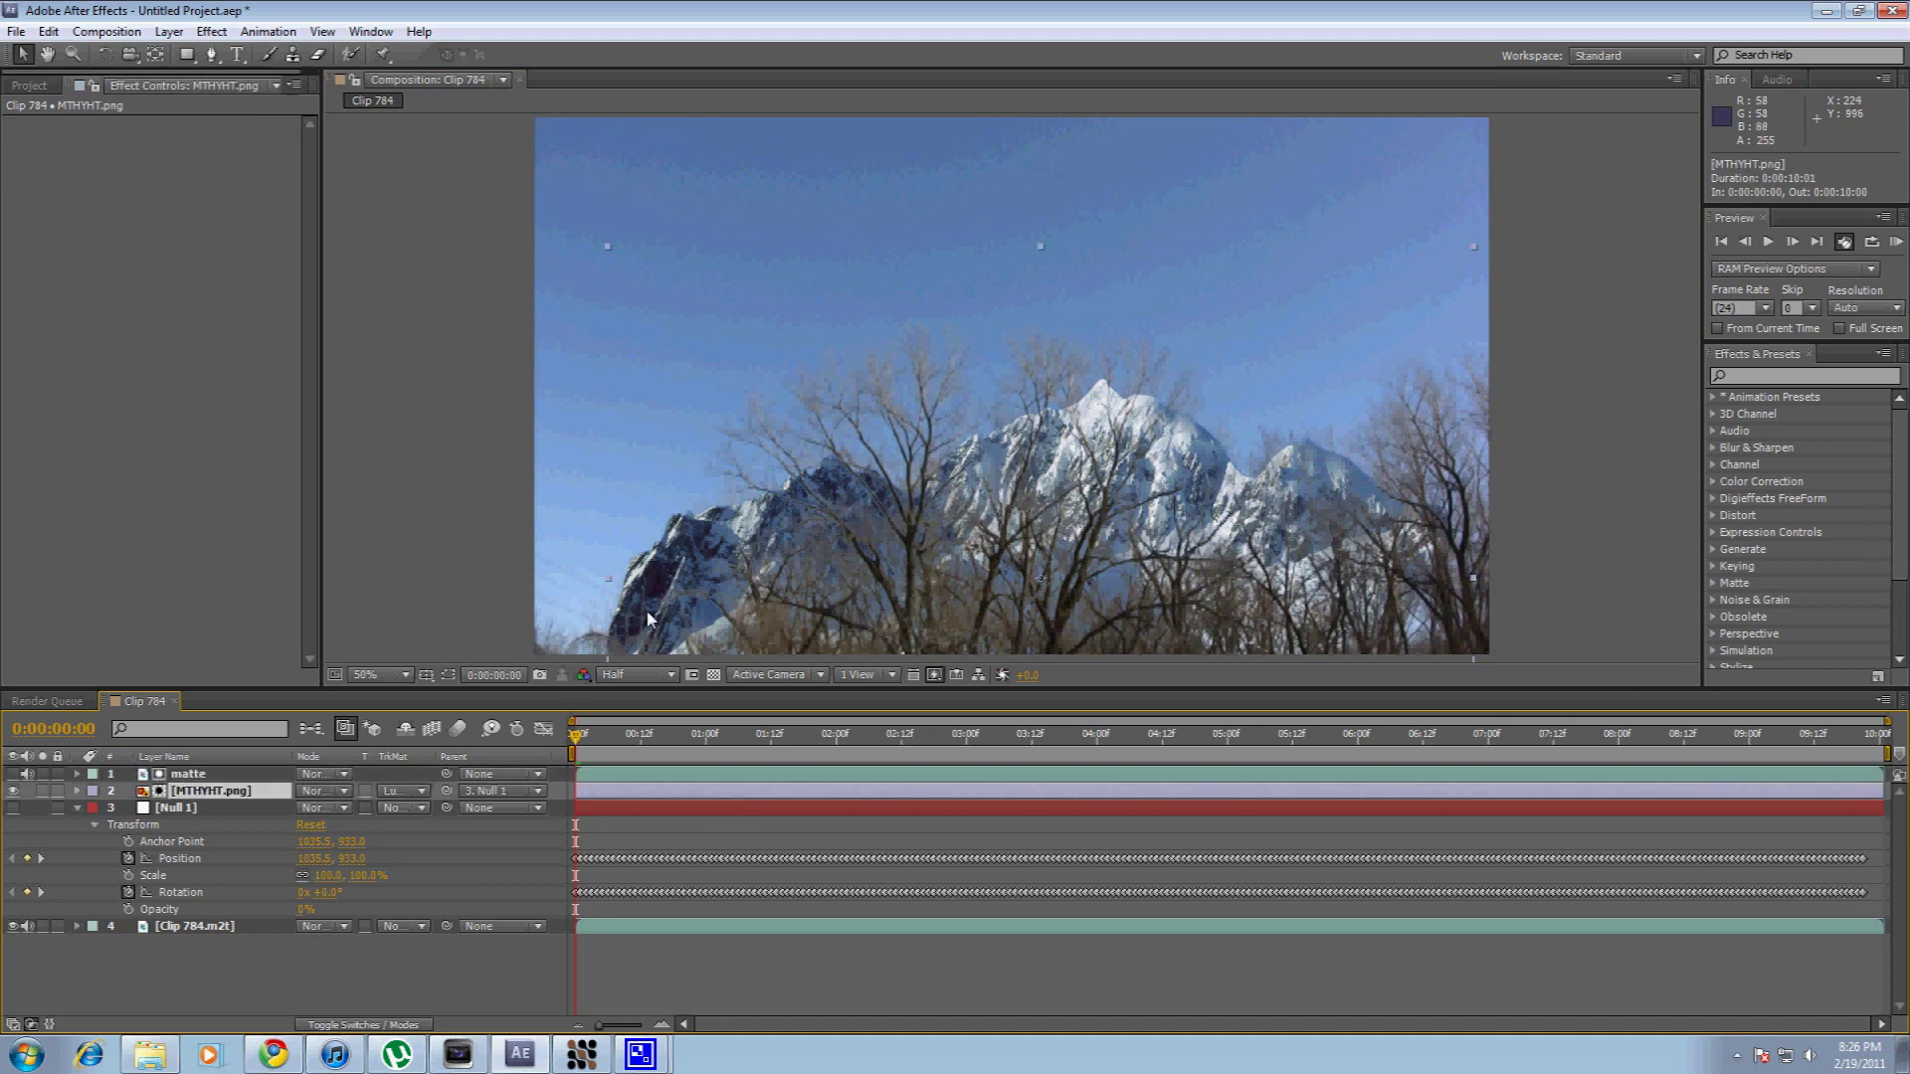
{"action": "left_click_drag", "start_coordinate": [667, 592], "coordinate": [666, 622]}
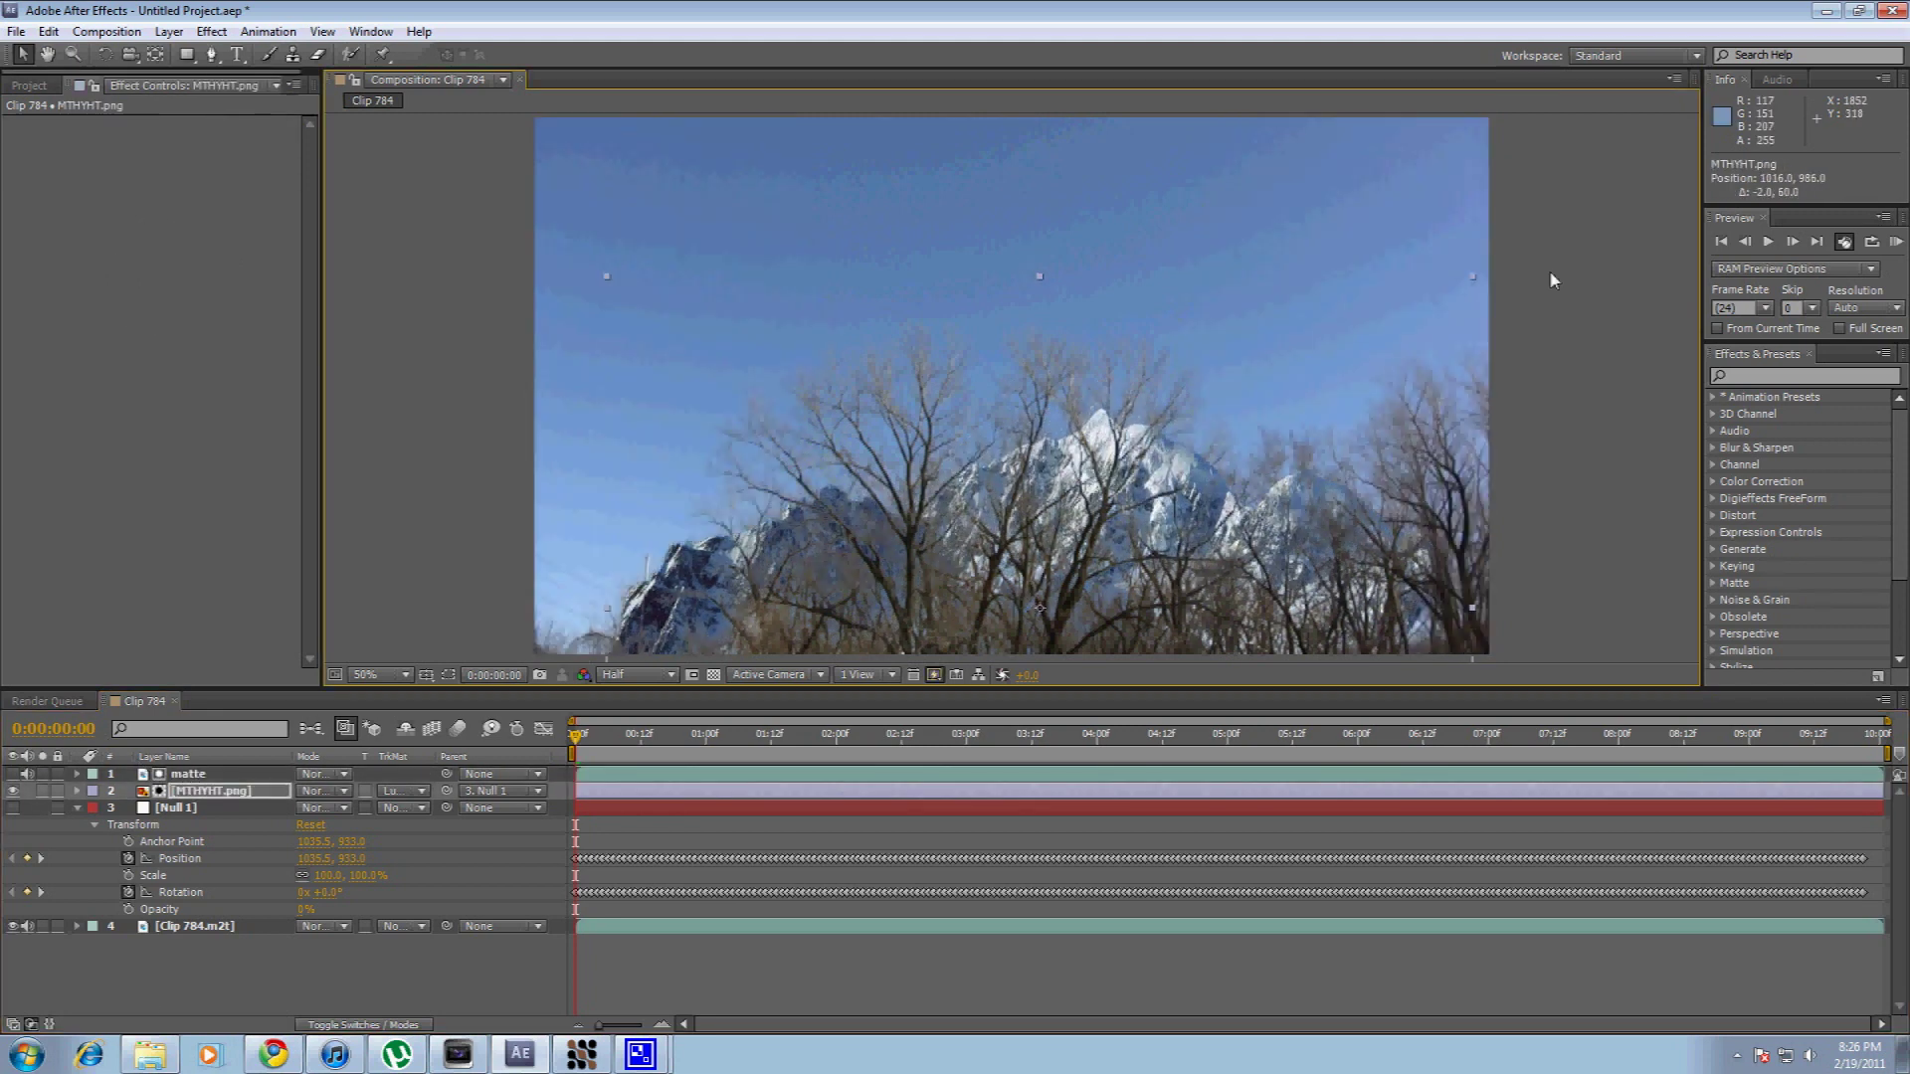
{"action": "left_click_drag", "start_coordinate": [1472, 282], "coordinate": [1588, 195]}
{"action": "left_click_drag", "start_coordinate": [1320, 379], "coordinate": [1405, 346]}
{"action": "left_click", "coordinate": [366, 509]}
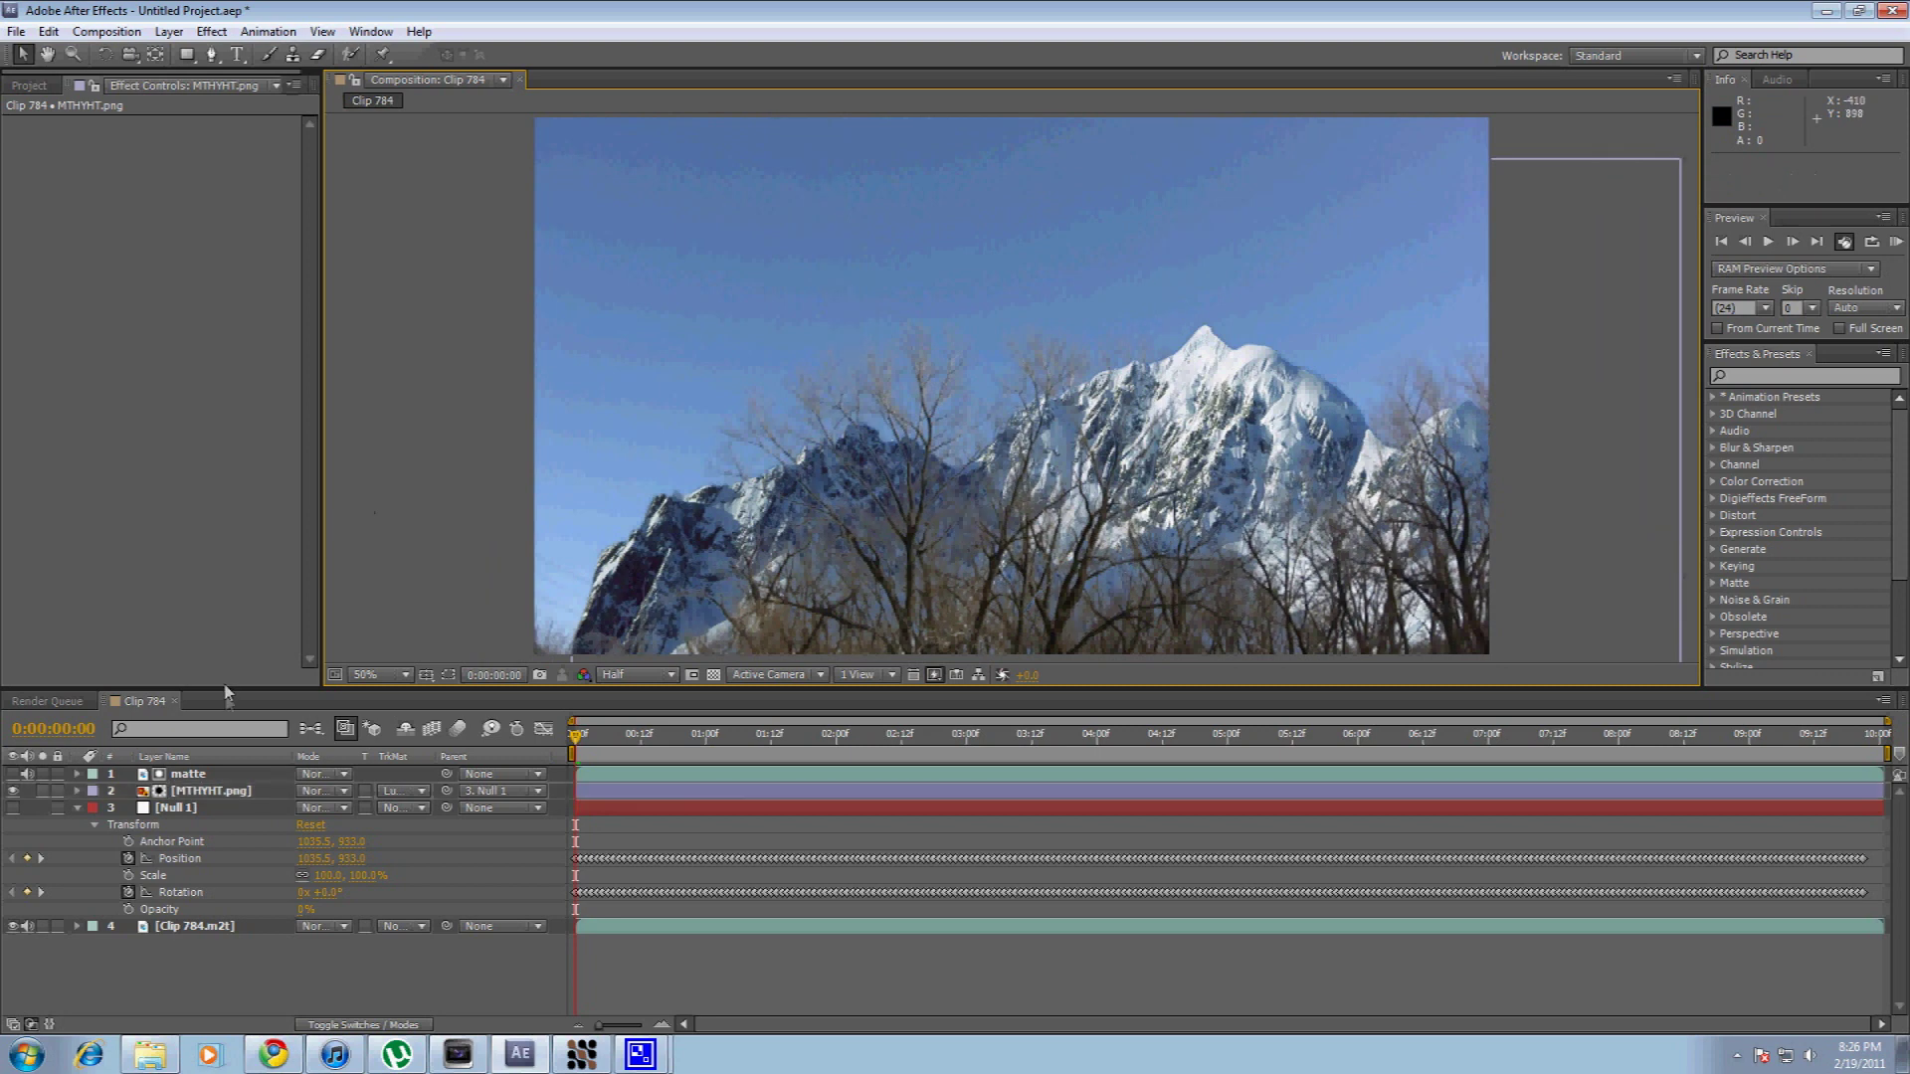
Move the matte layer's white and black Colorama points closer together at the bottom of the output cycle wheel.
{"action": "left_click", "coordinate": [215, 772]}
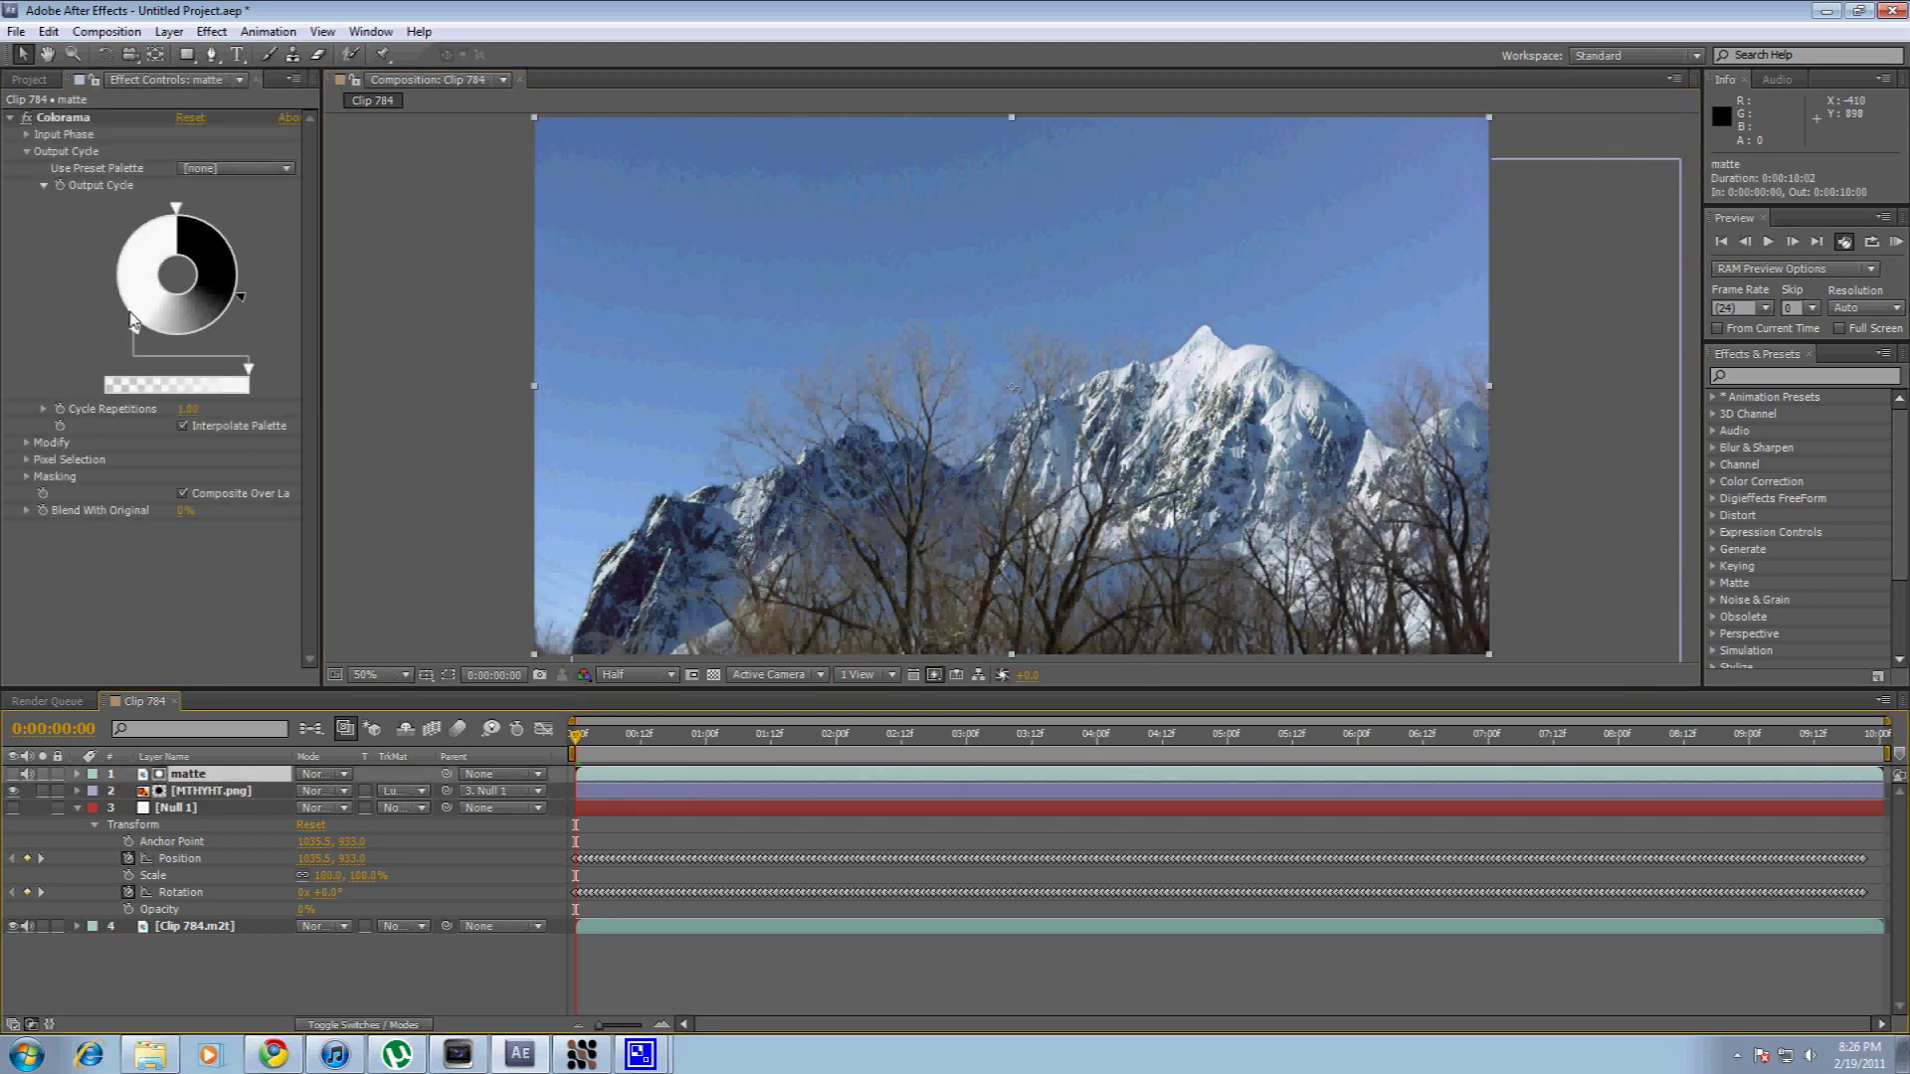
{"action": "mouse_move", "coordinate": [141, 327]}
{"action": "left_mouse_down"}
{"action": "mouse_move", "coordinate": [213, 325]}
{"action": "mouse_move", "coordinate": [157, 362]}
{"action": "left_mouse_up"}
{"action": "mouse_move", "coordinate": [240, 294]}
{"action": "left_mouse_down"}
{"action": "mouse_move", "coordinate": [210, 331]}
{"action": "mouse_move", "coordinate": [165, 340]}
{"action": "mouse_move", "coordinate": [269, 311]}
{"action": "mouse_move", "coordinate": [204, 341]}
{"action": "mouse_move", "coordinate": [224, 325]}
{"action": "left_mouse_up"}
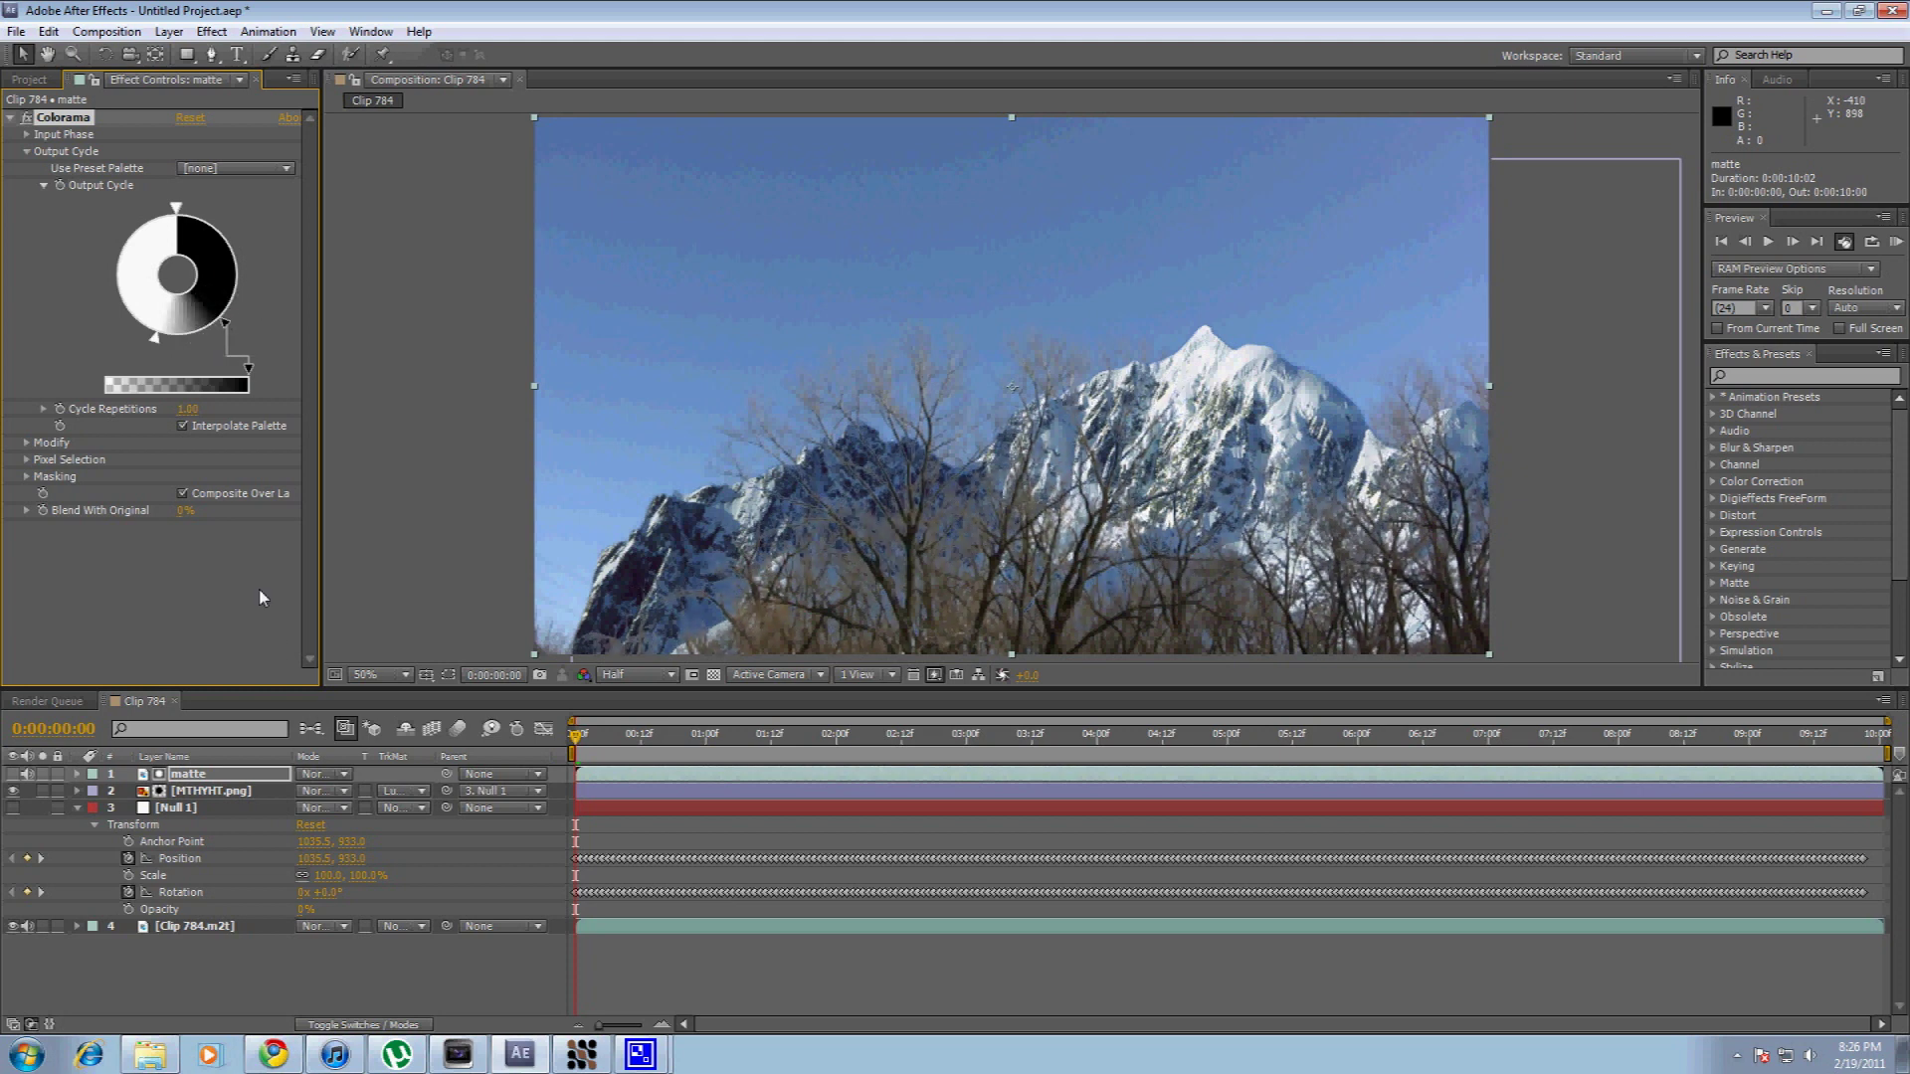
{"action": "left_click_drag", "start_coordinate": [788, 491], "coordinate": [762, 486]}
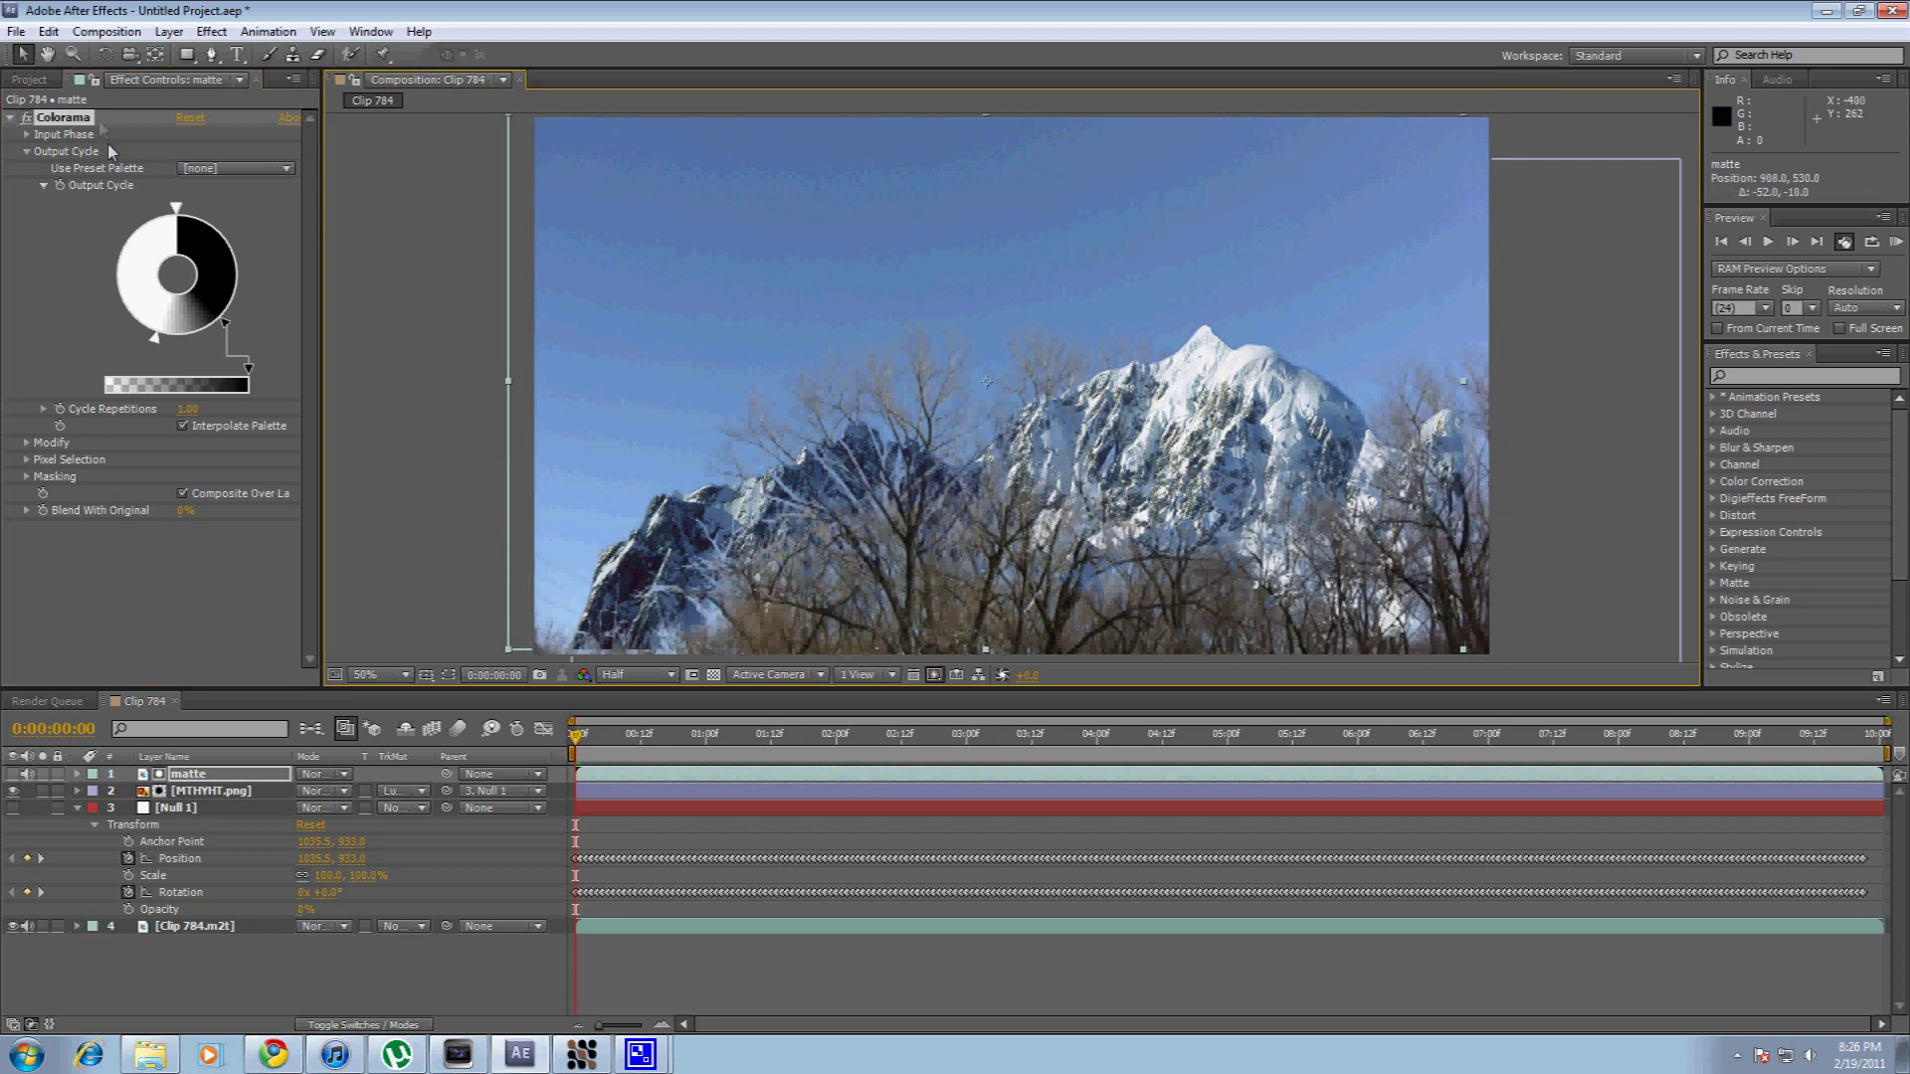
{"action": "left_click", "coordinate": [47, 31]}
{"action": "left_click", "coordinate": [70, 51]}
{"action": "left_click", "coordinate": [421, 402]}
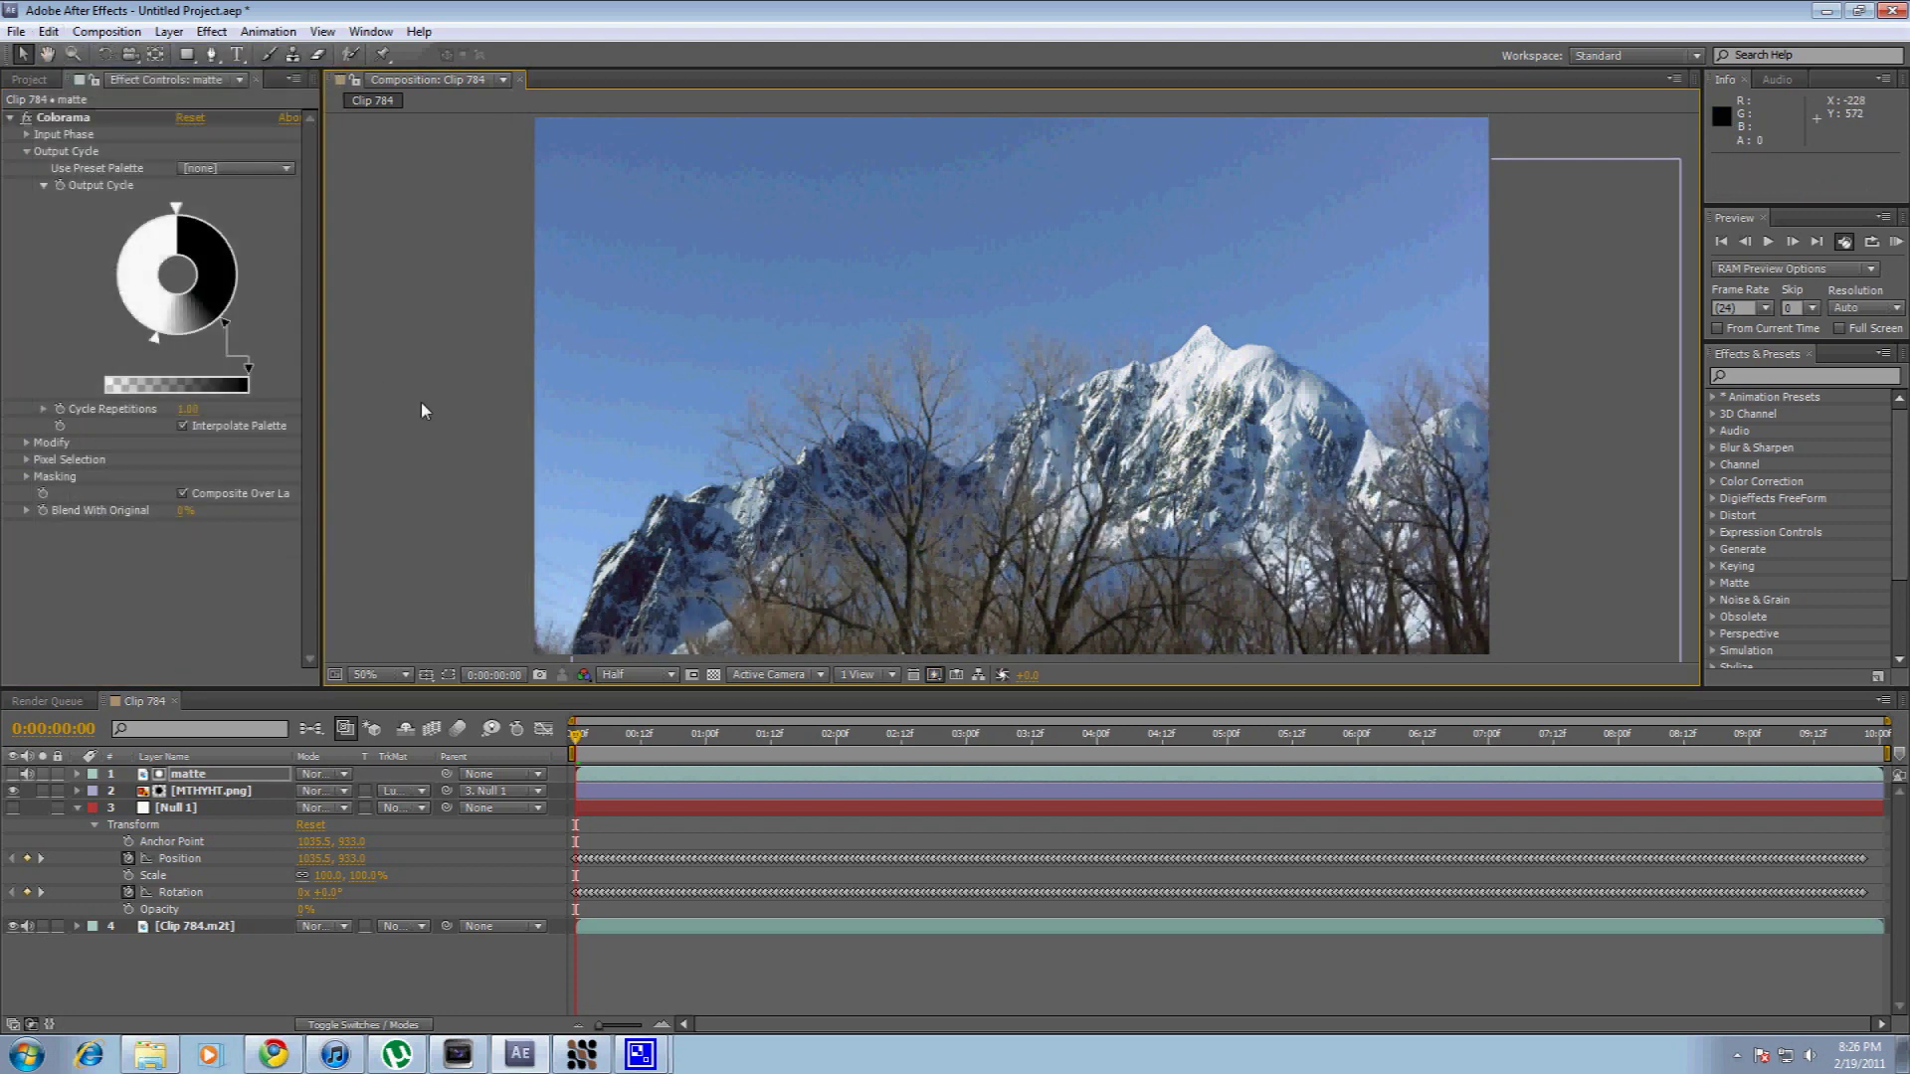
At 0:00:04:08, reposition the MTHYHT.png layer to 1126.1, 942.3, and select the matte layer.
{"action": "left_click", "coordinate": [1140, 734]}
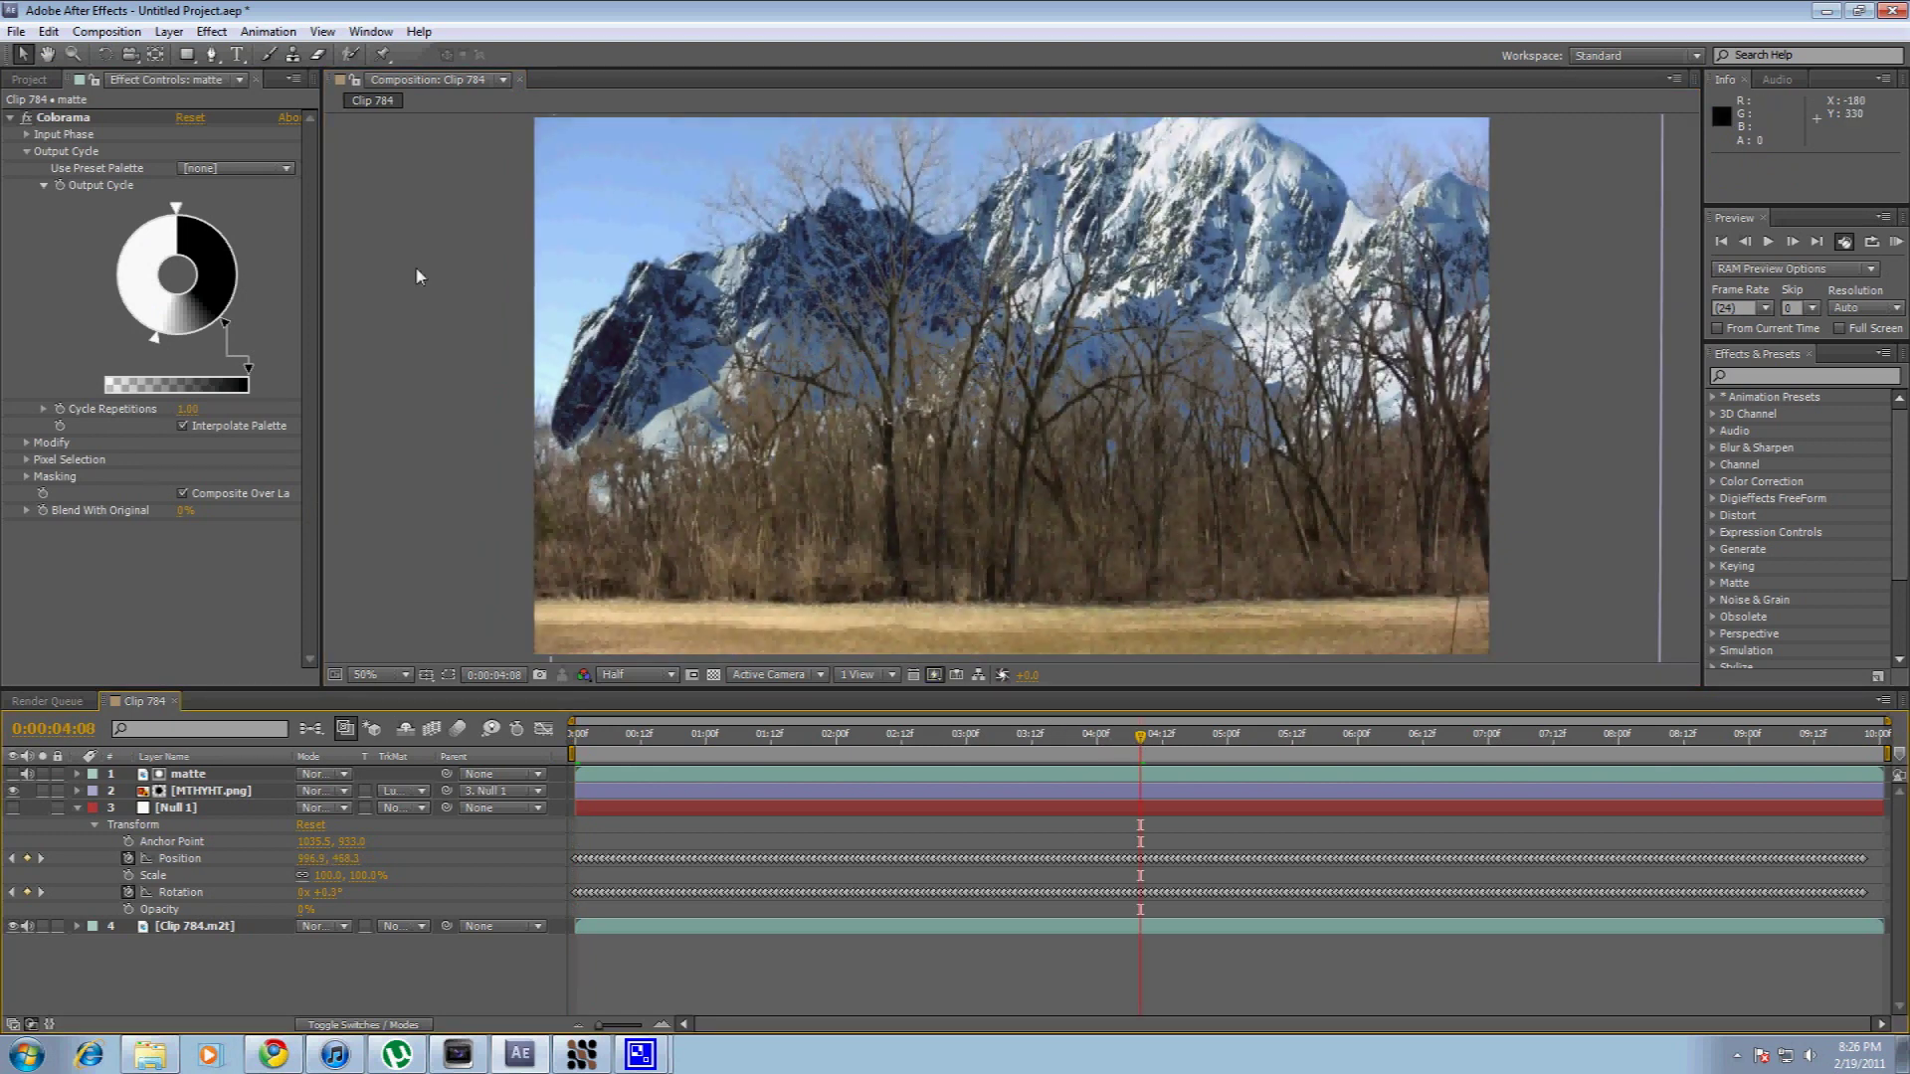
{"action": "left_click_drag", "start_coordinate": [658, 350], "coordinate": [628, 362]}
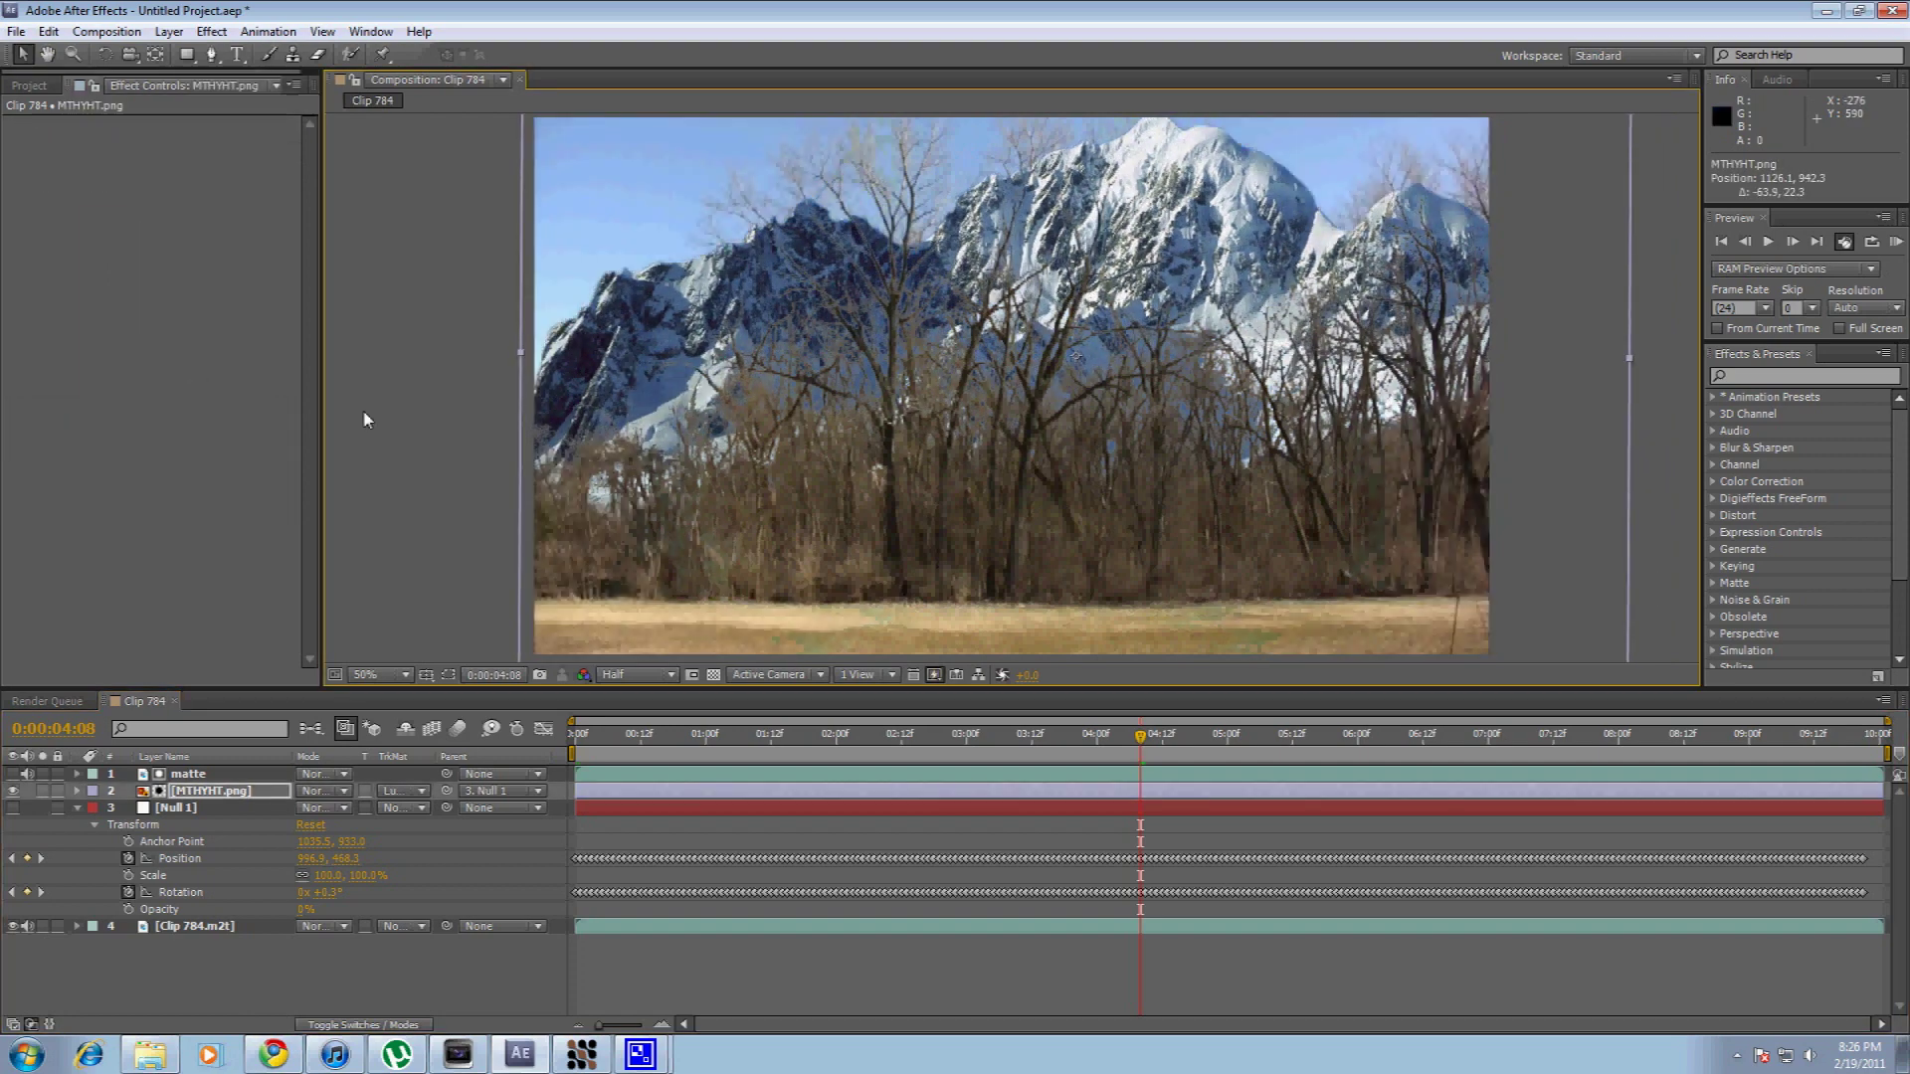
{"action": "left_click", "coordinate": [223, 776]}
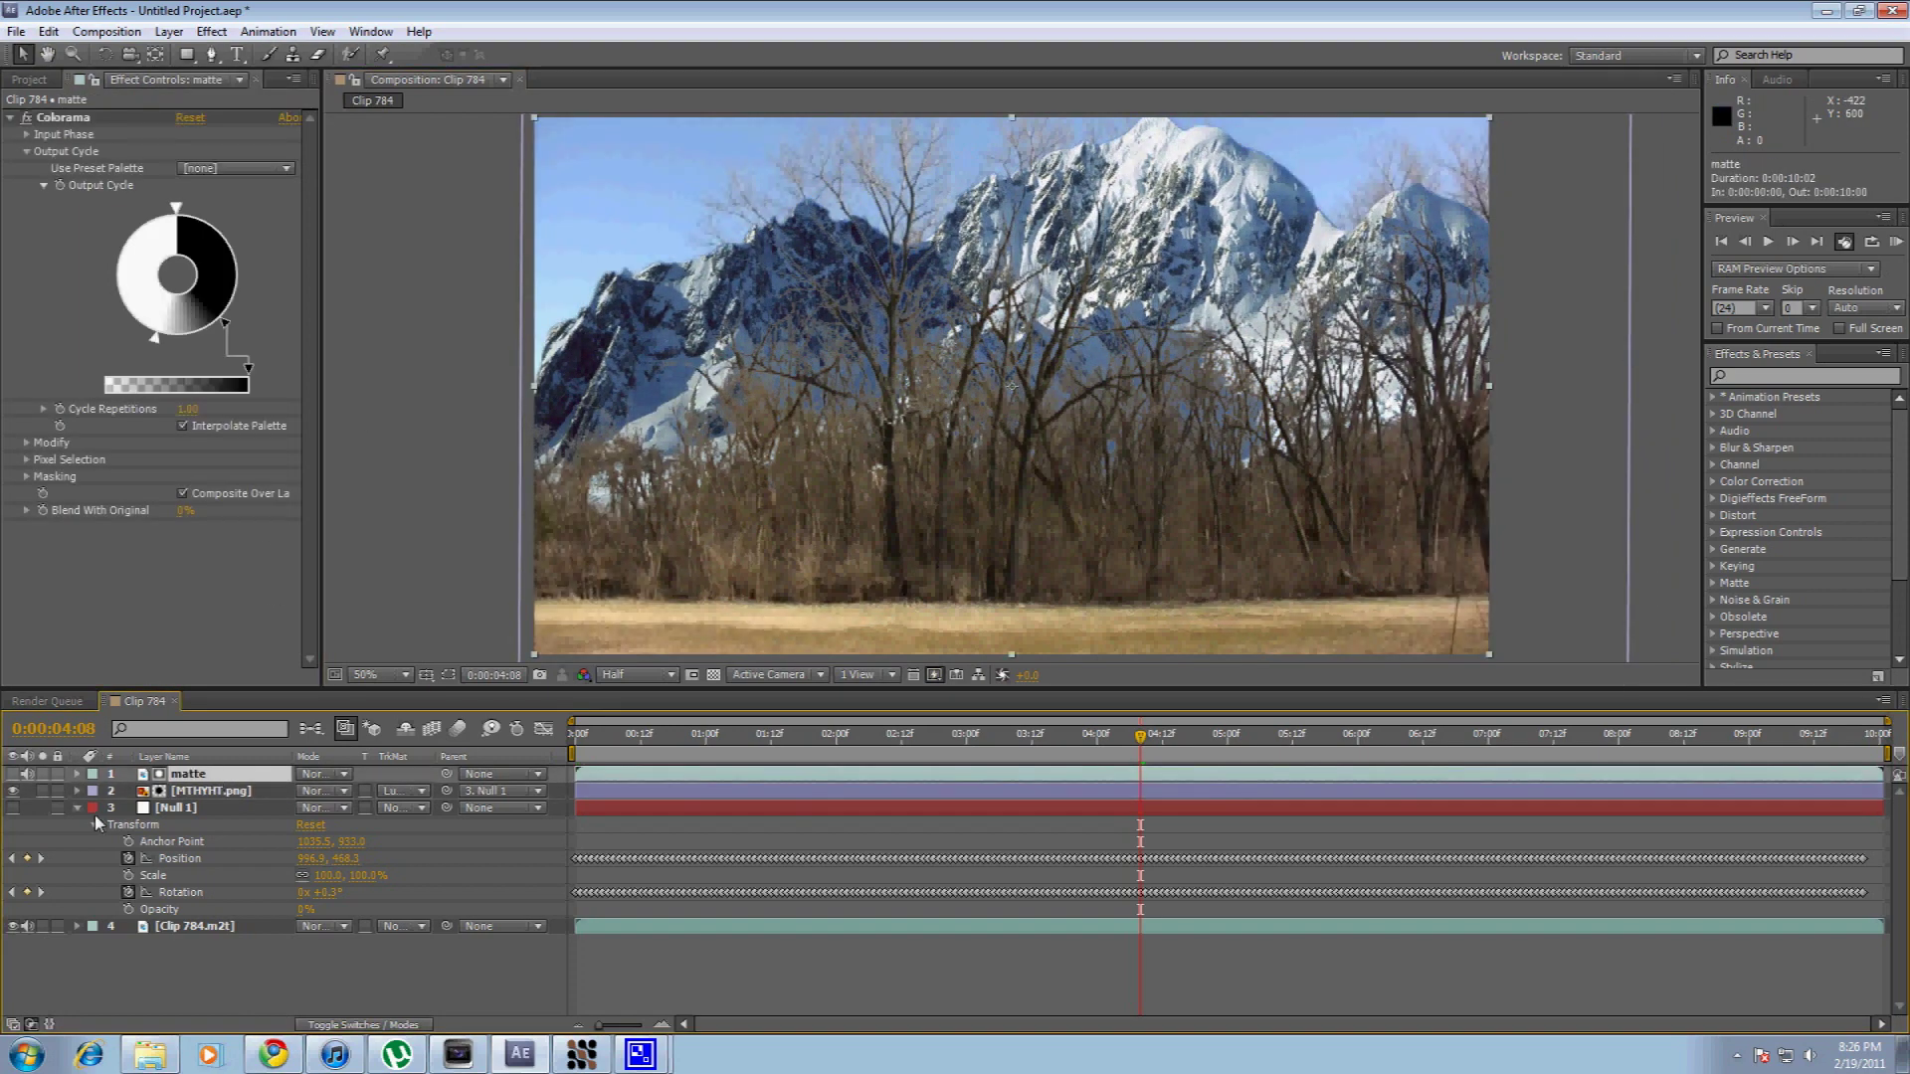
Check the matte layer on its own at 0:00:04:08, hide it again, and select the MTHYHT.png layer.
{"action": "left_click", "coordinate": [12, 775]}
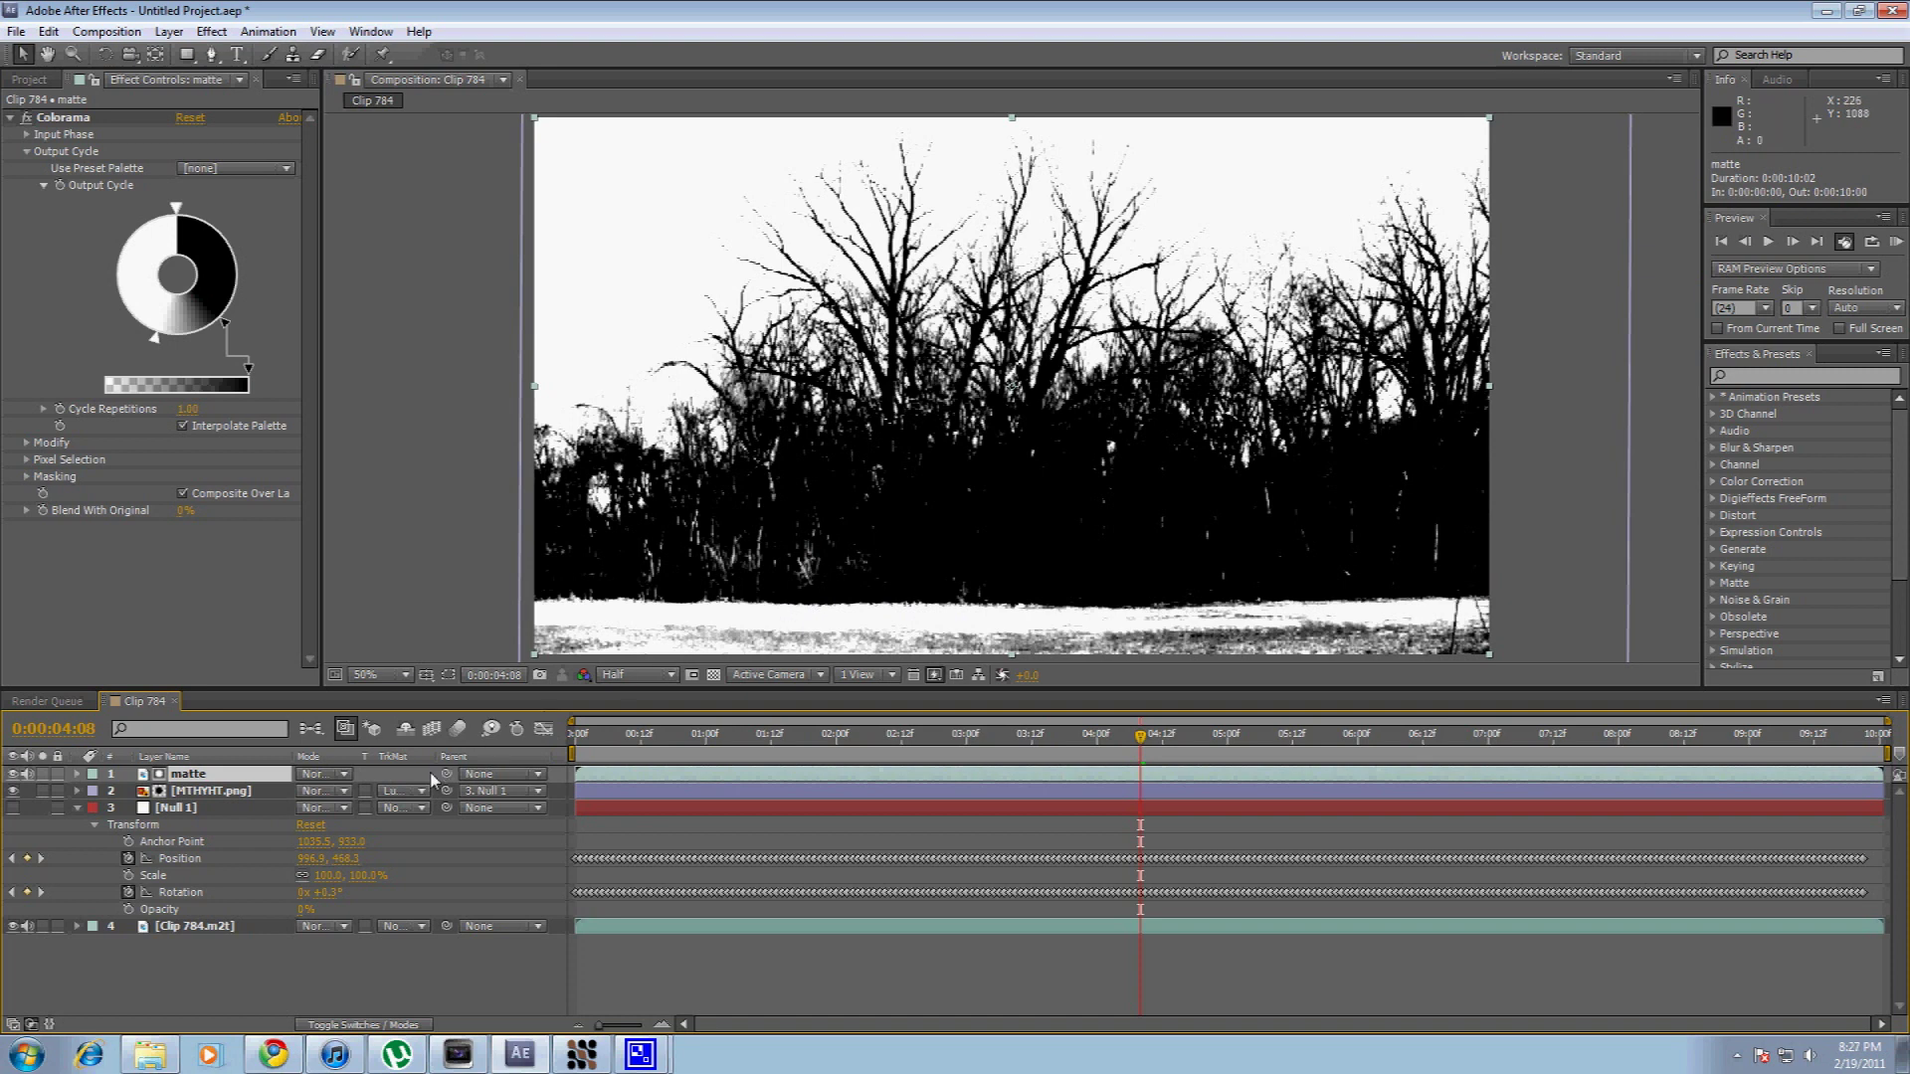
{"action": "left_click", "coordinate": [217, 791]}
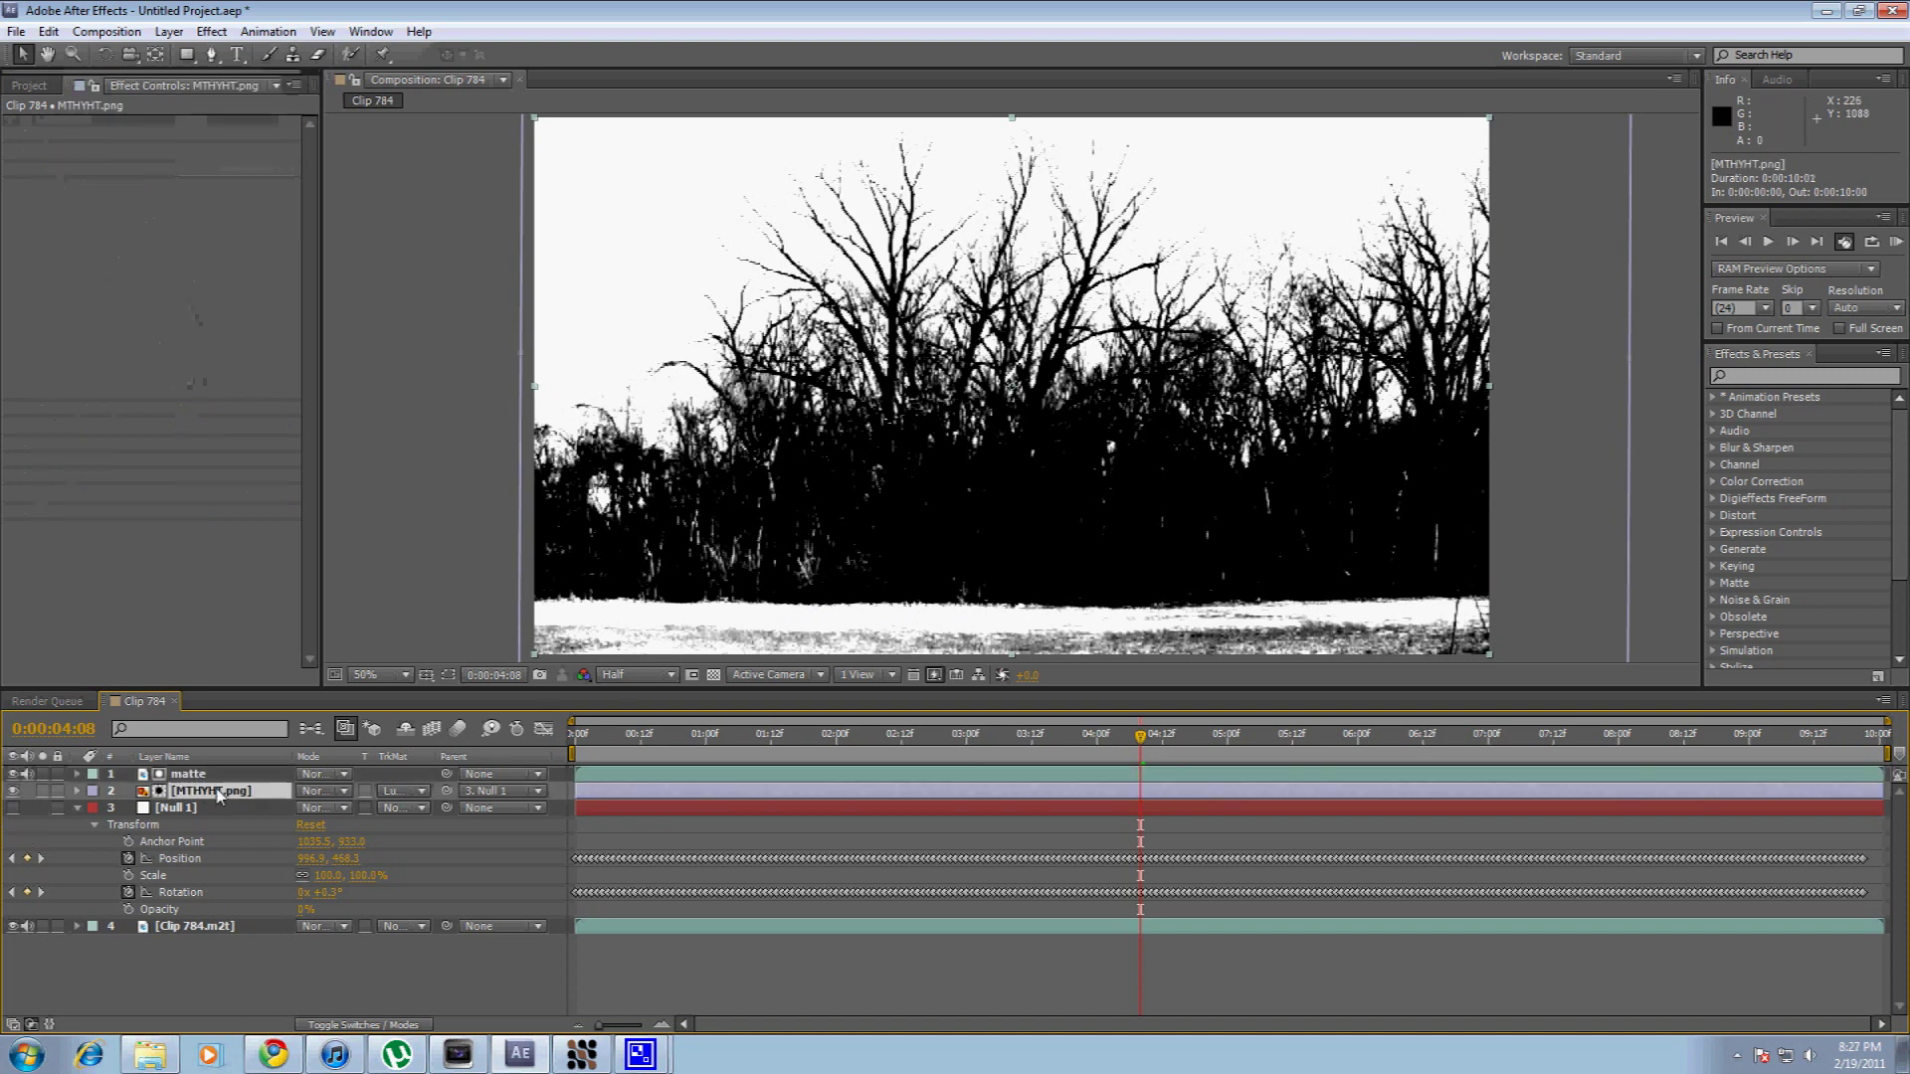
{"action": "left_click", "coordinate": [13, 774]}
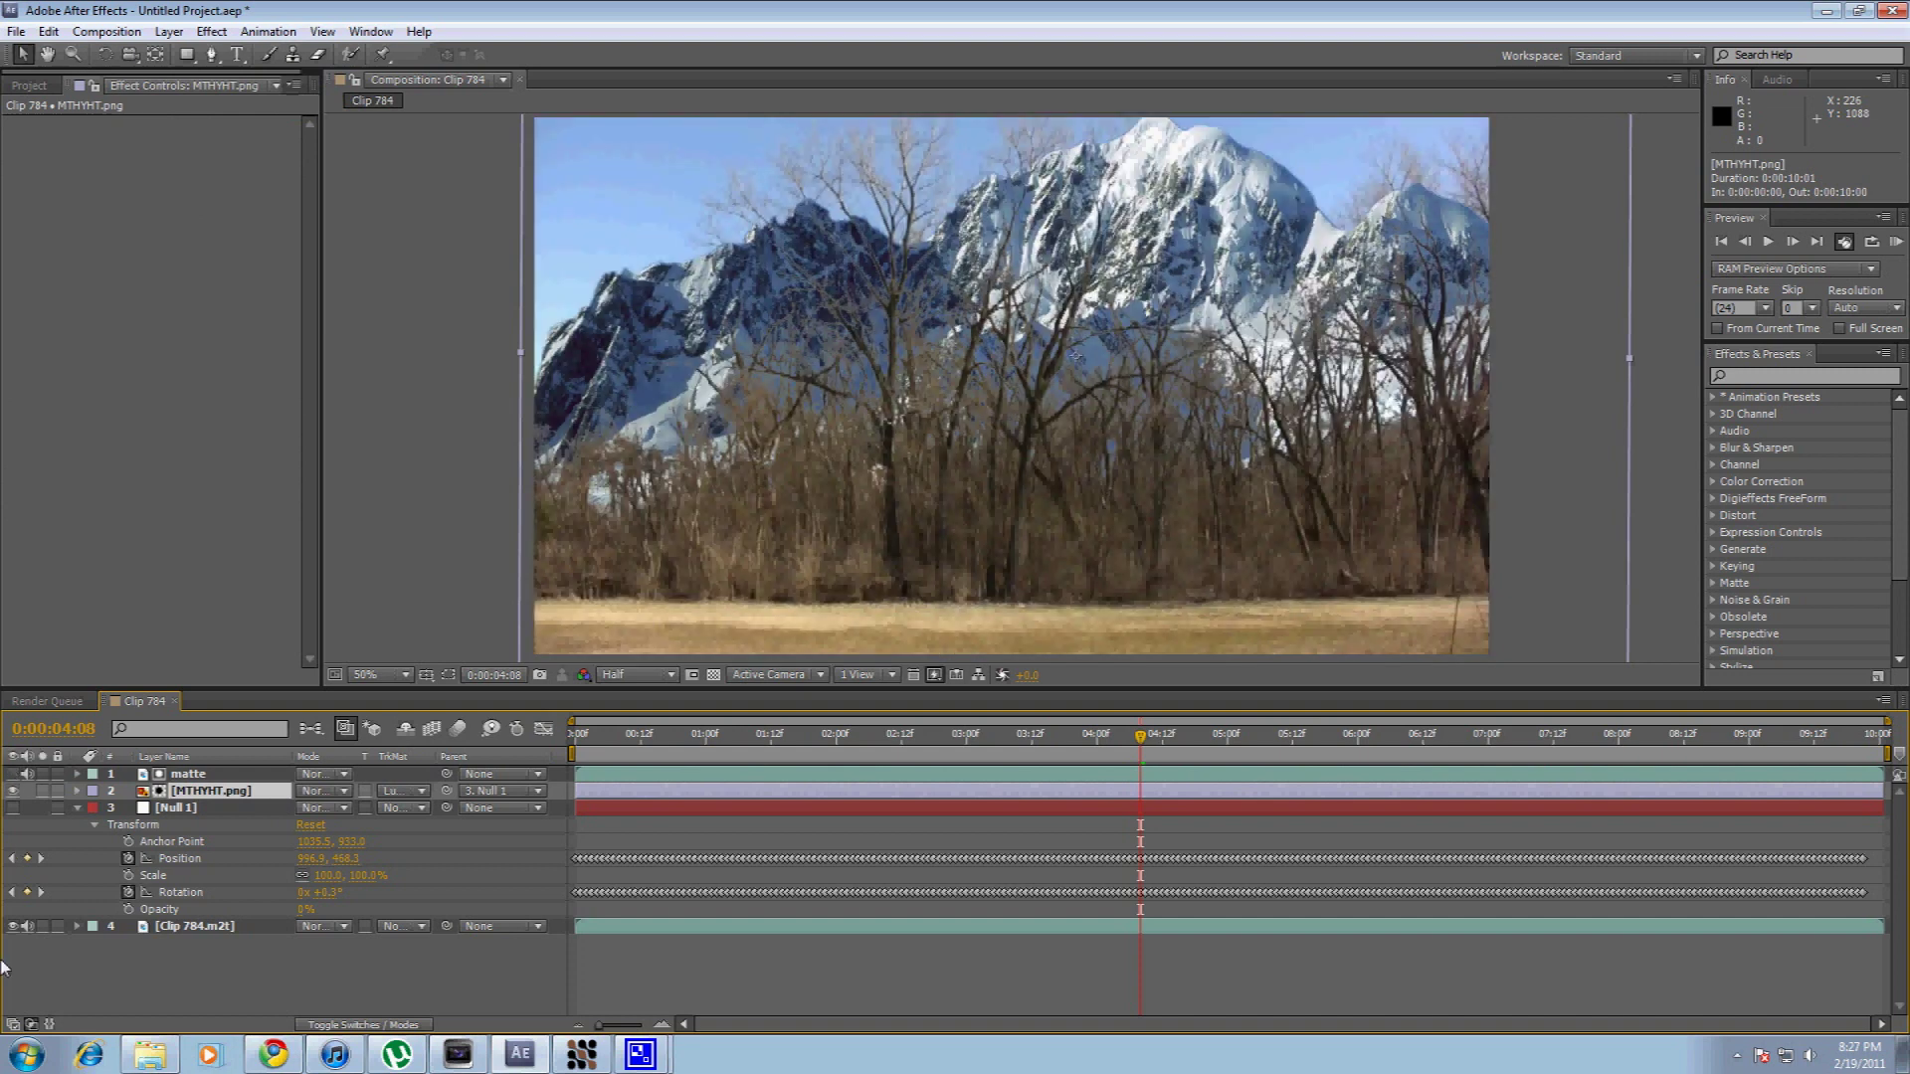
Open MTHYHT.png in its own layer view and draw a rectangular mask around the upper part of the mountain, extending past both sides.
{"action": "double_click", "coordinate": [231, 792]}
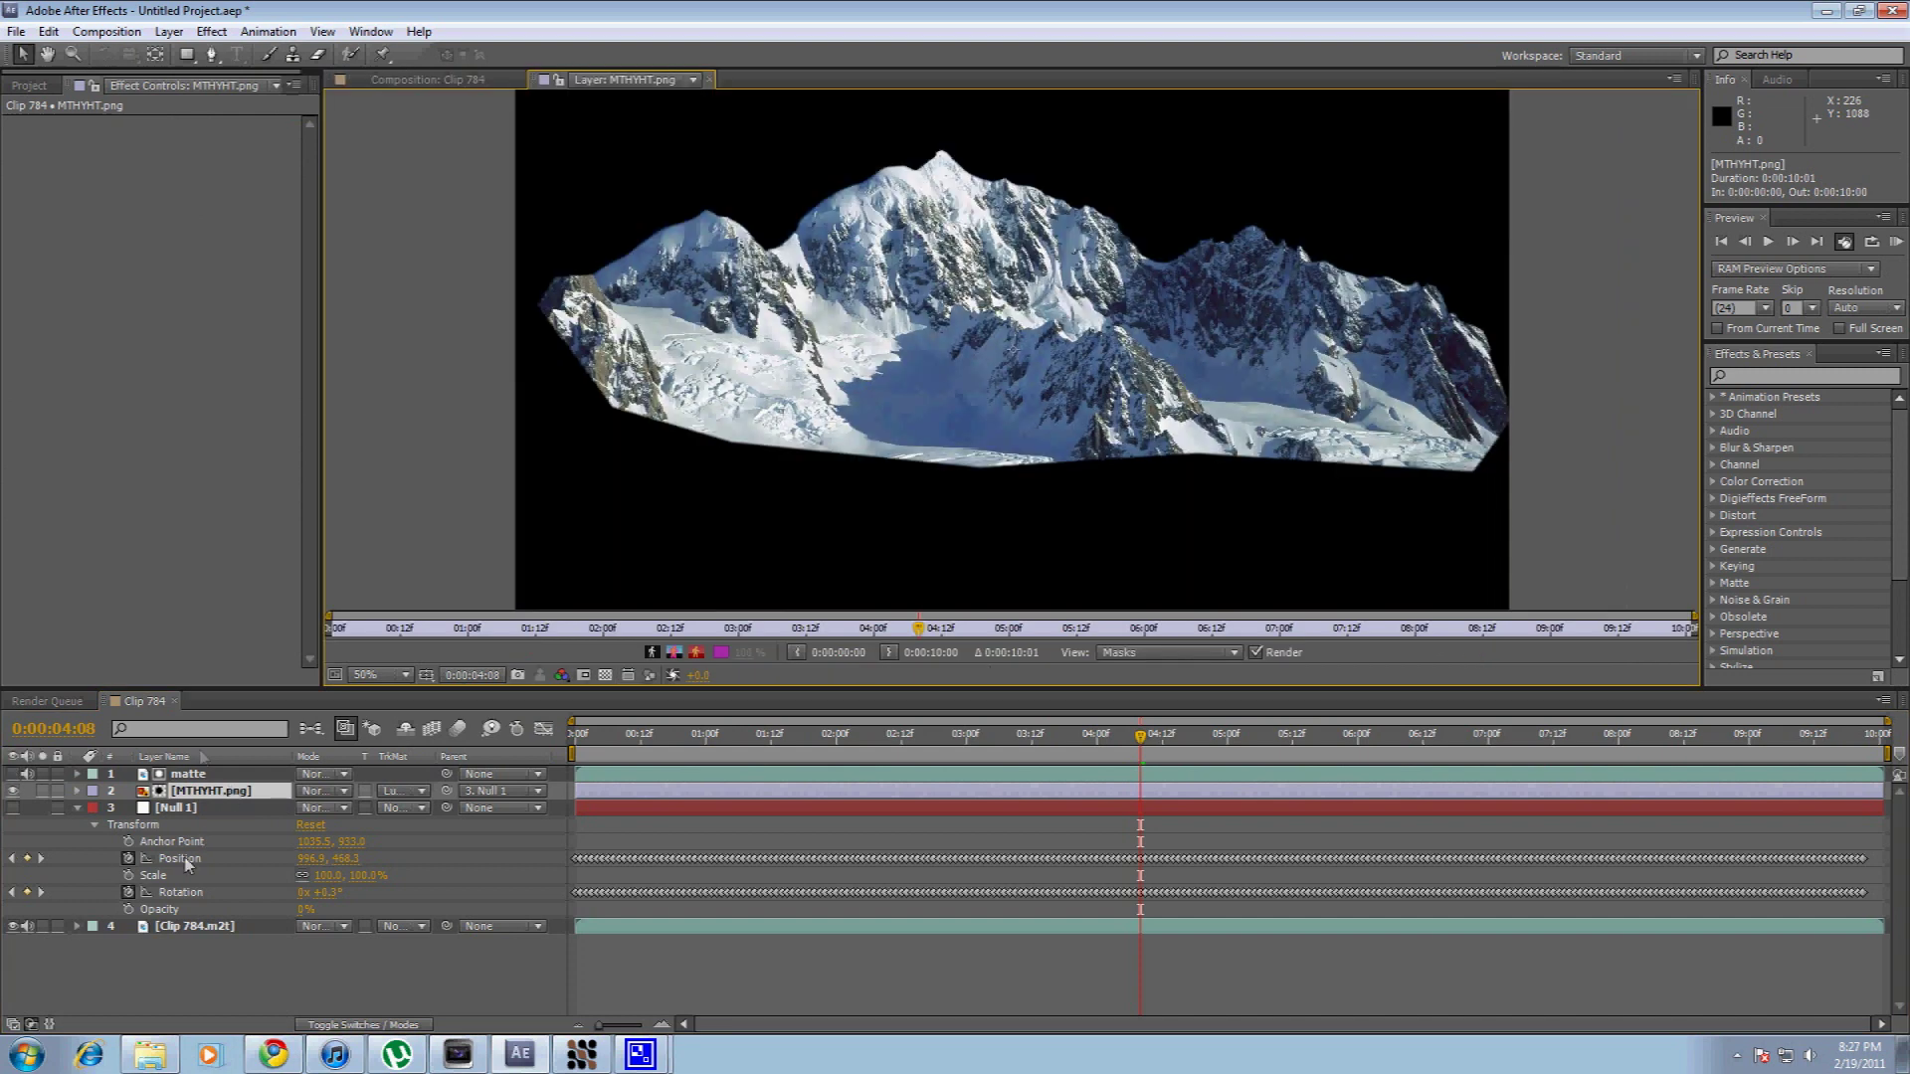
{"action": "key", "text": "period"}
{"action": "left_click", "coordinate": [186, 53]}
{"action": "key", "text": "comma"}
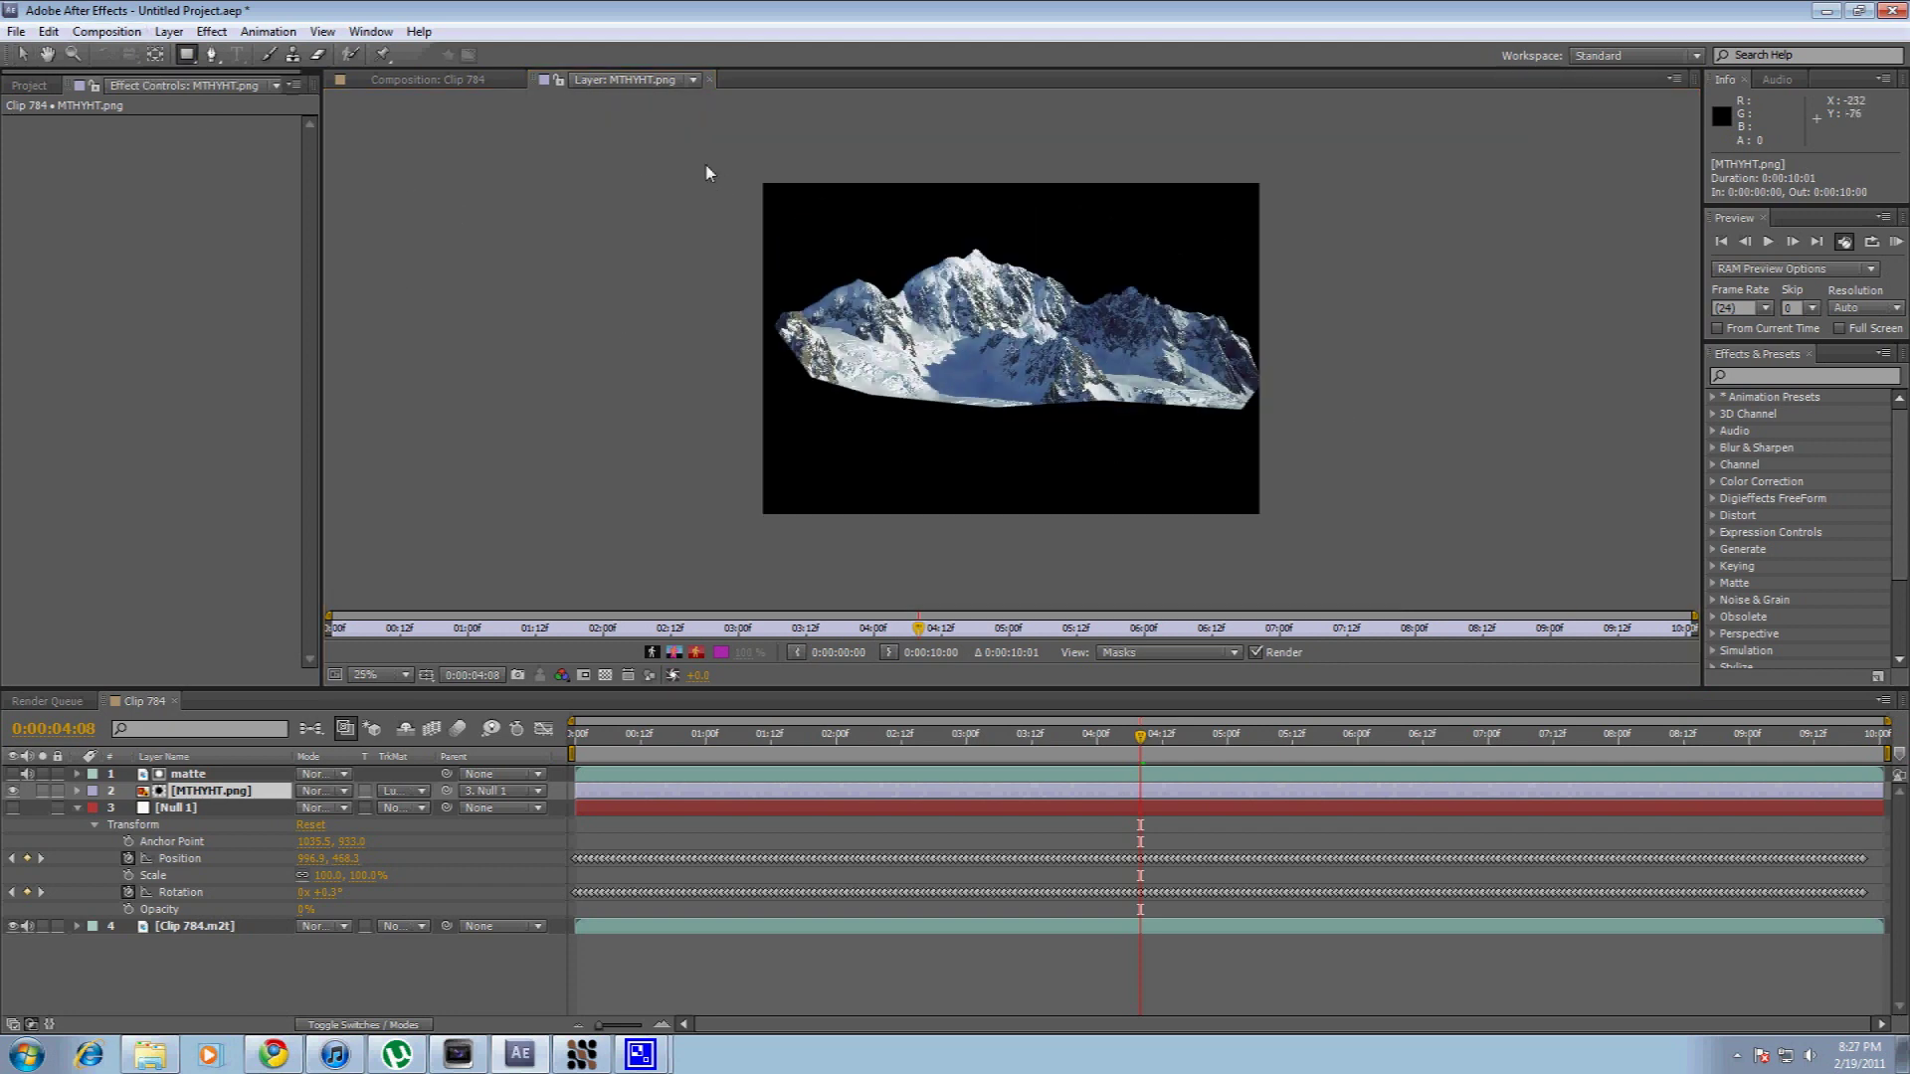
{"action": "left_click_drag", "start_coordinate": [706, 164], "coordinate": [1316, 336]}
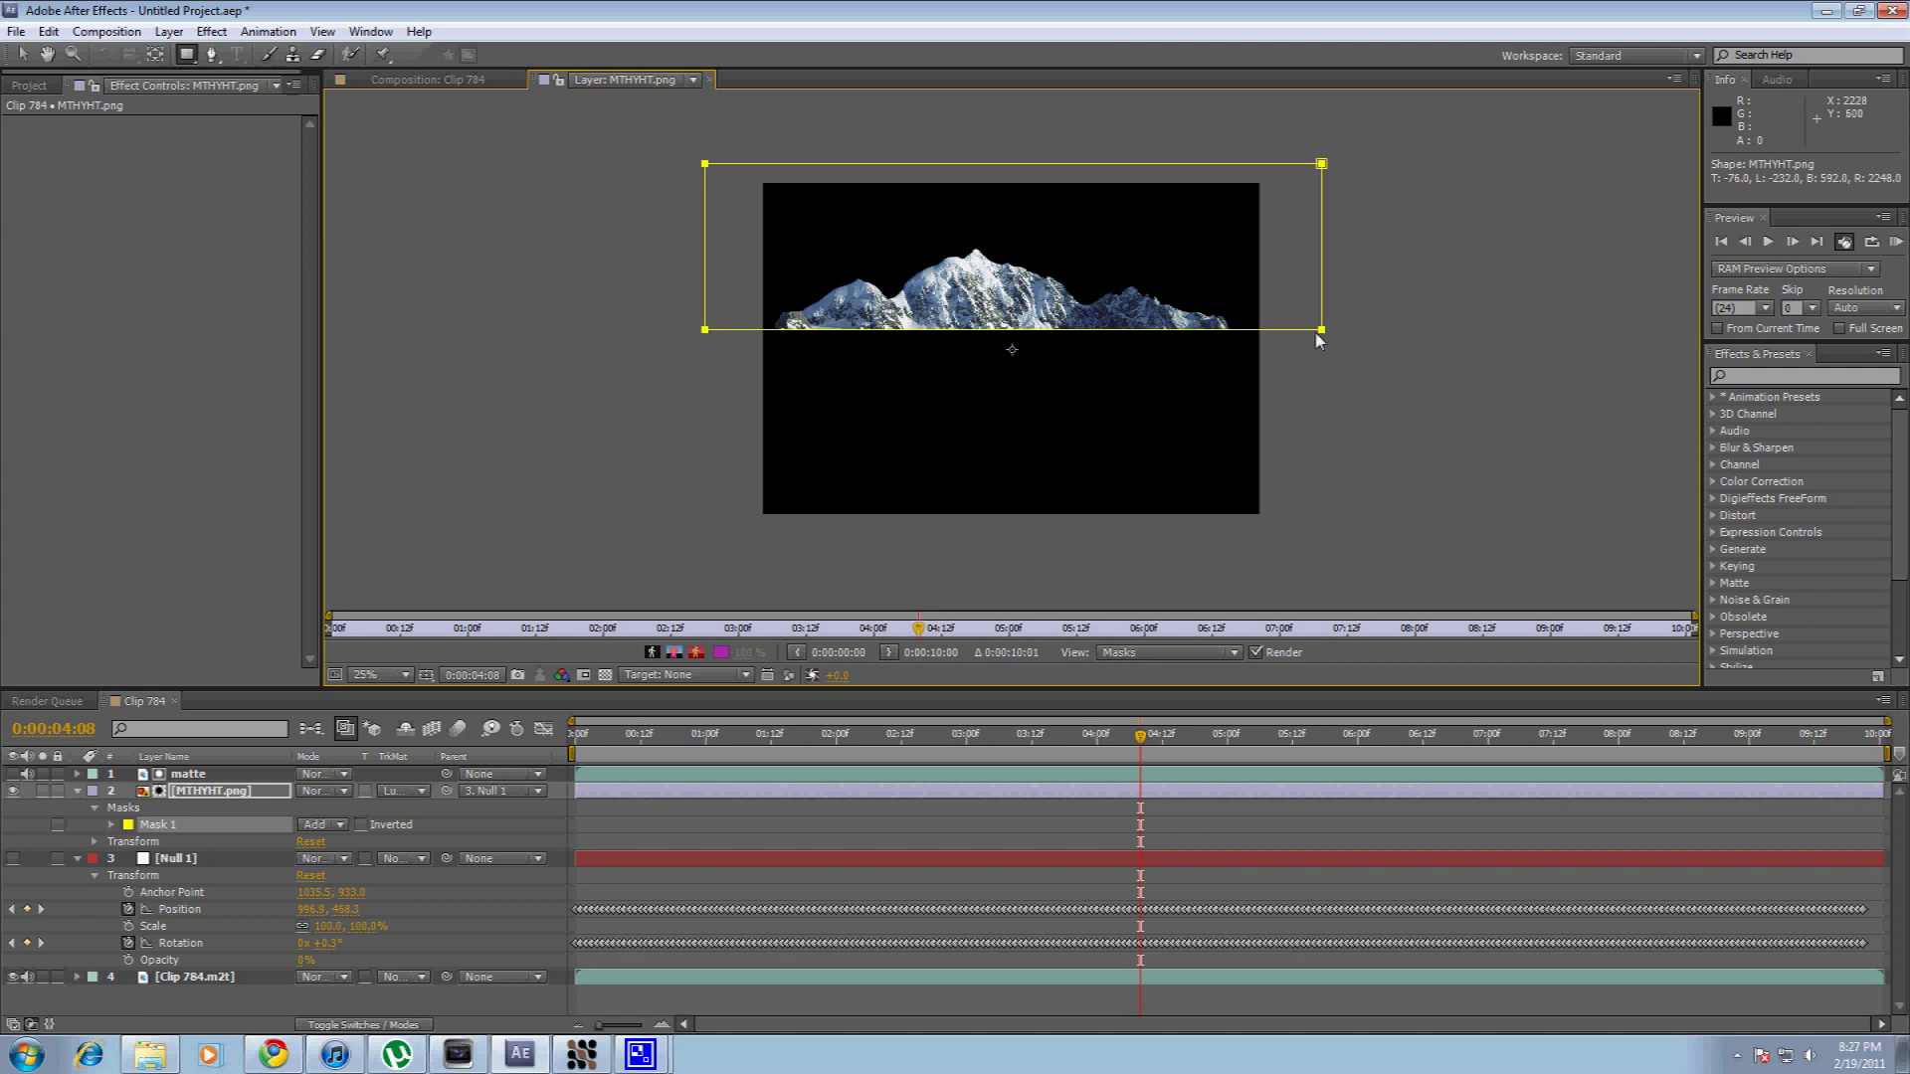
{"action": "key", "text": "period"}
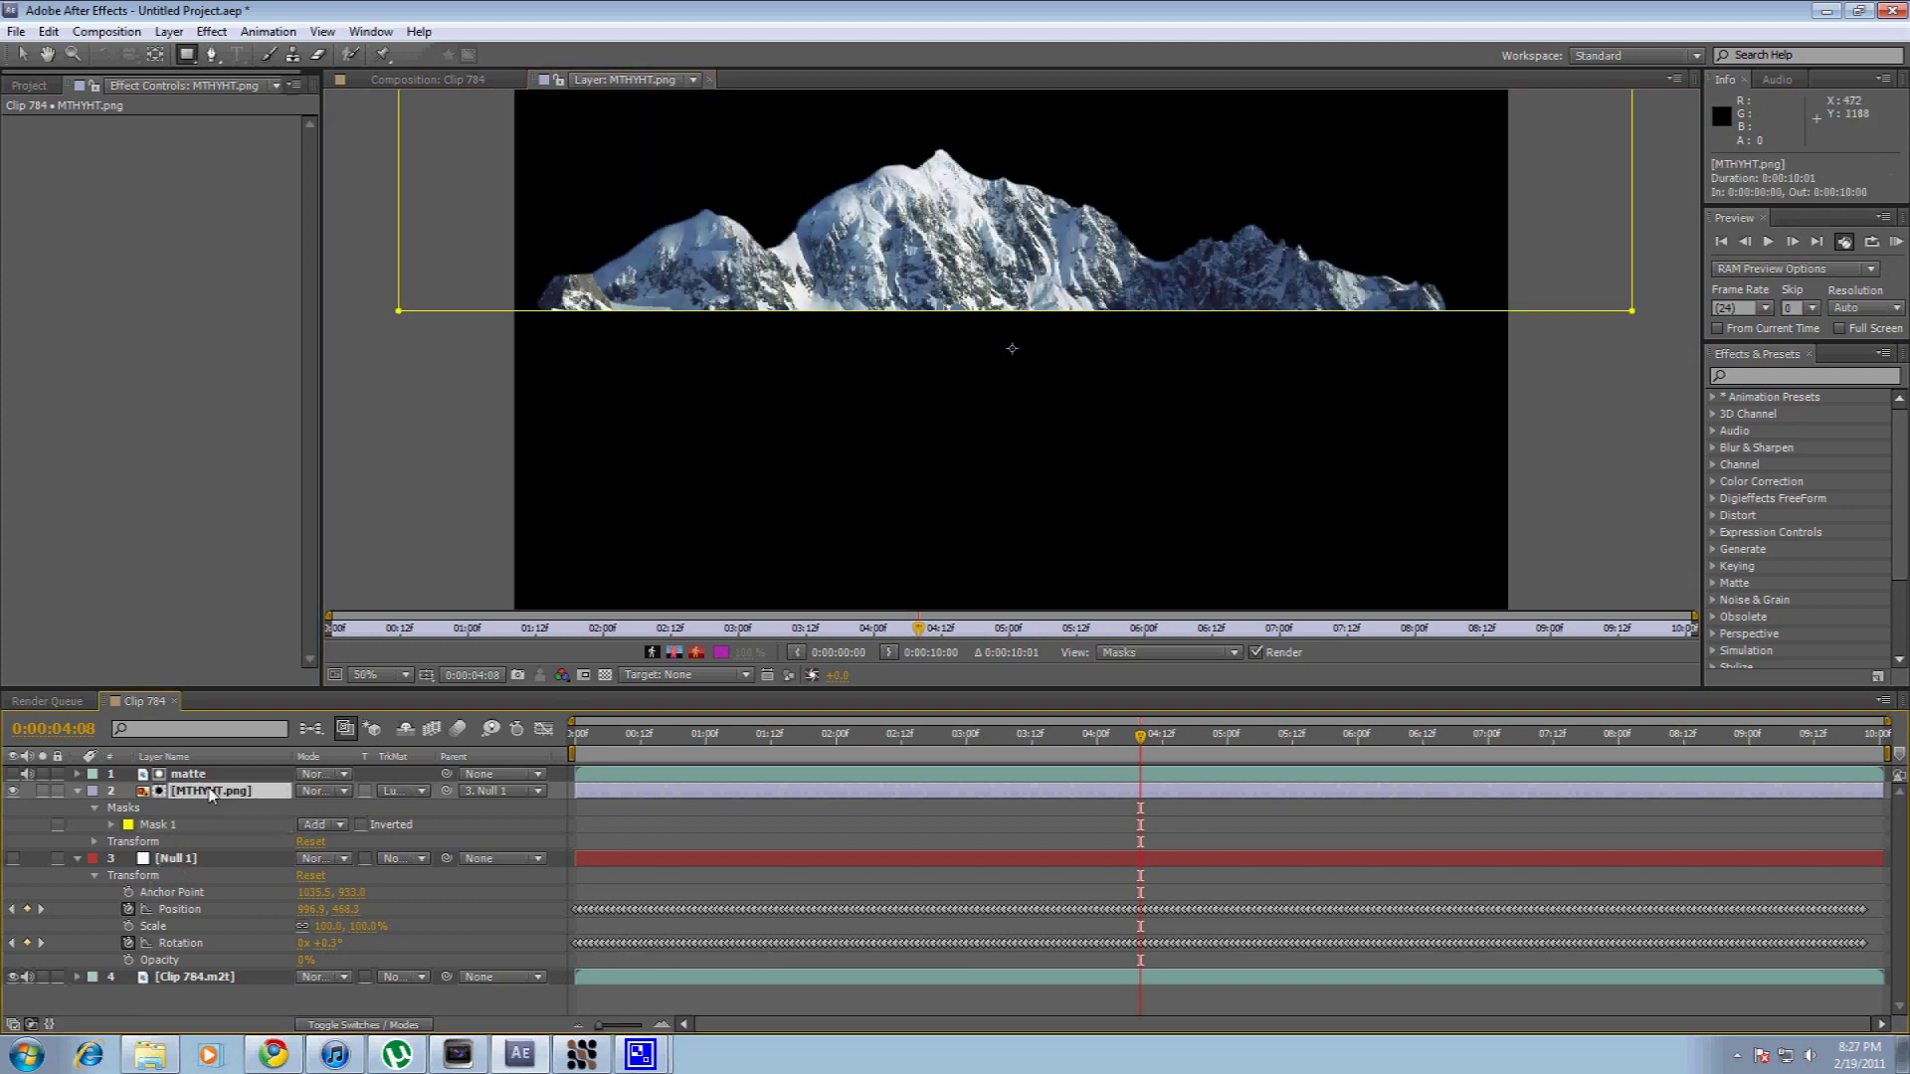
Set the mountain mask's feather to 200 pixels and return to the Clip 784 composition view.
{"action": "key", "text": "f"}
{"action": "left_click", "coordinate": [320, 829]}
{"action": "type", "text": "164"}
{"action": "left_click", "coordinate": [298, 993]}
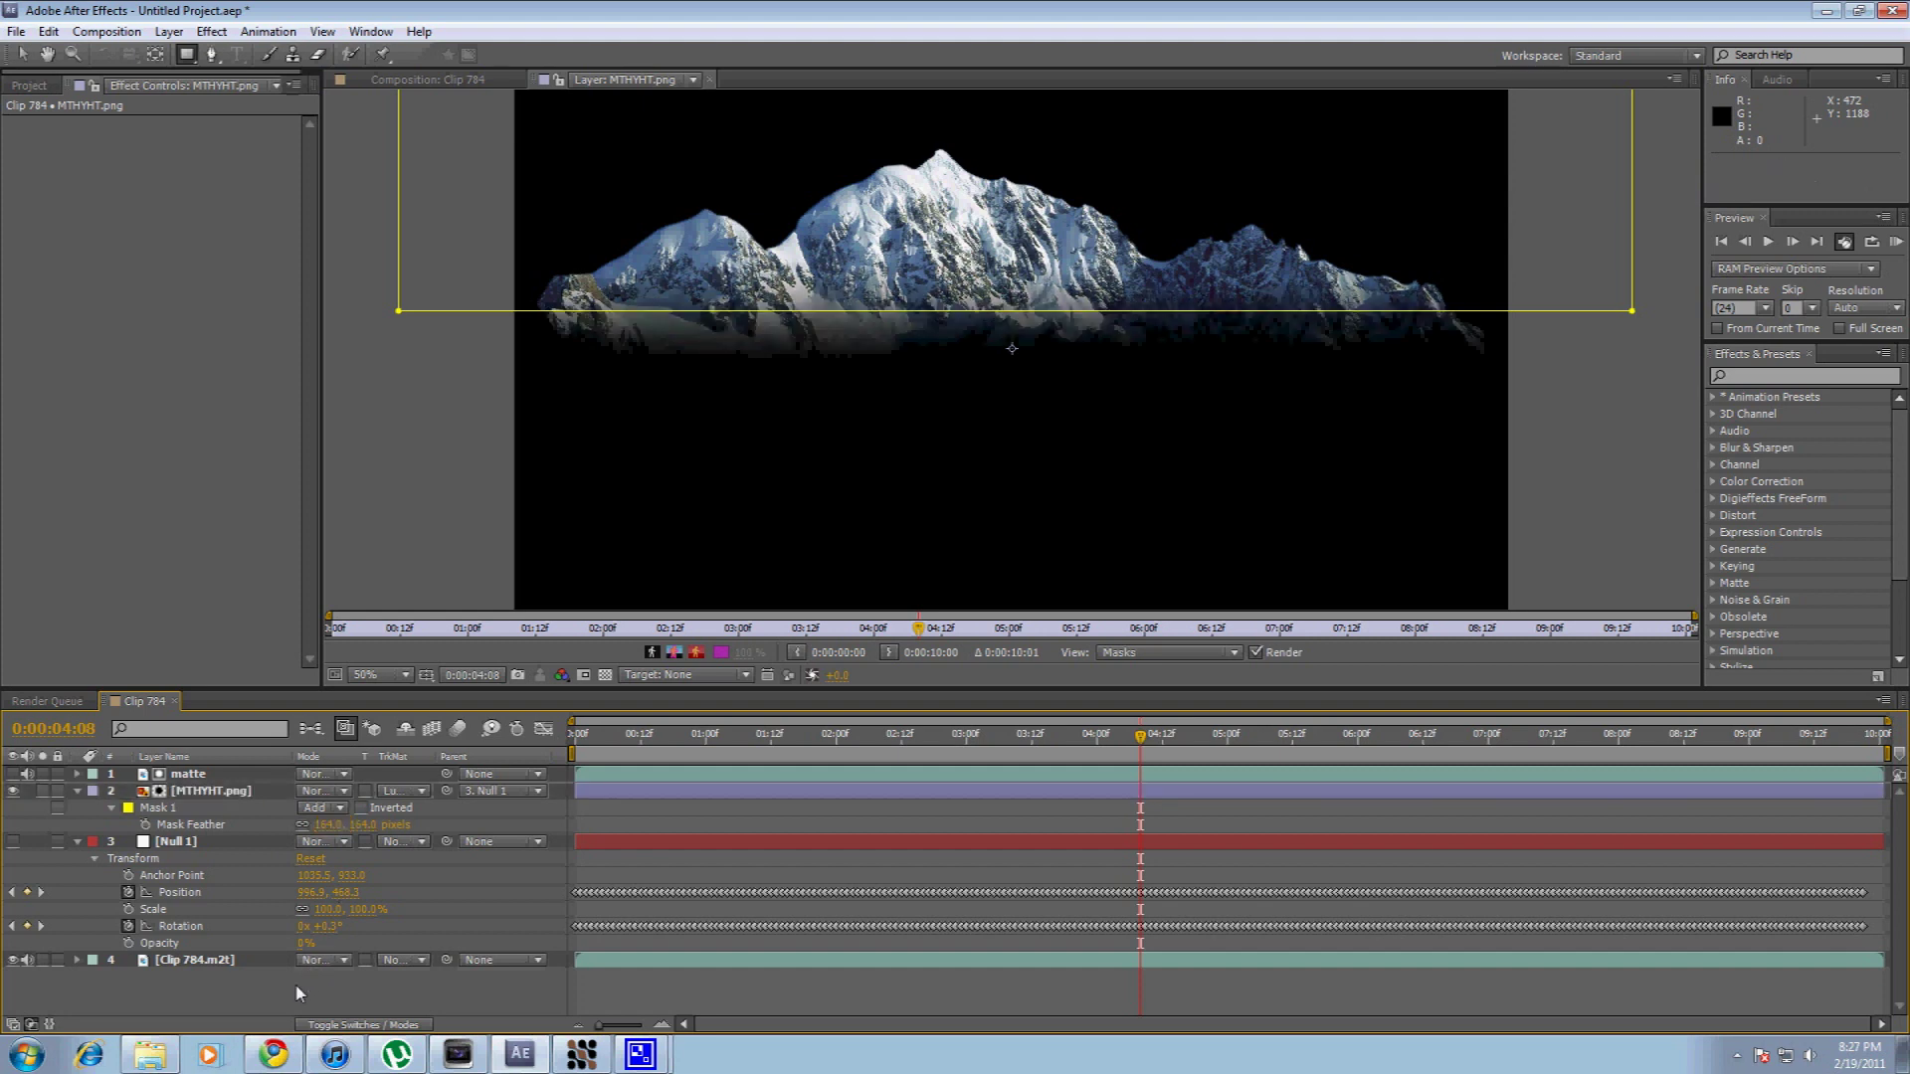
{"action": "left_click", "coordinate": [322, 825]}
{"action": "type", "text": "200"}
{"action": "left_click", "coordinate": [346, 1007]}
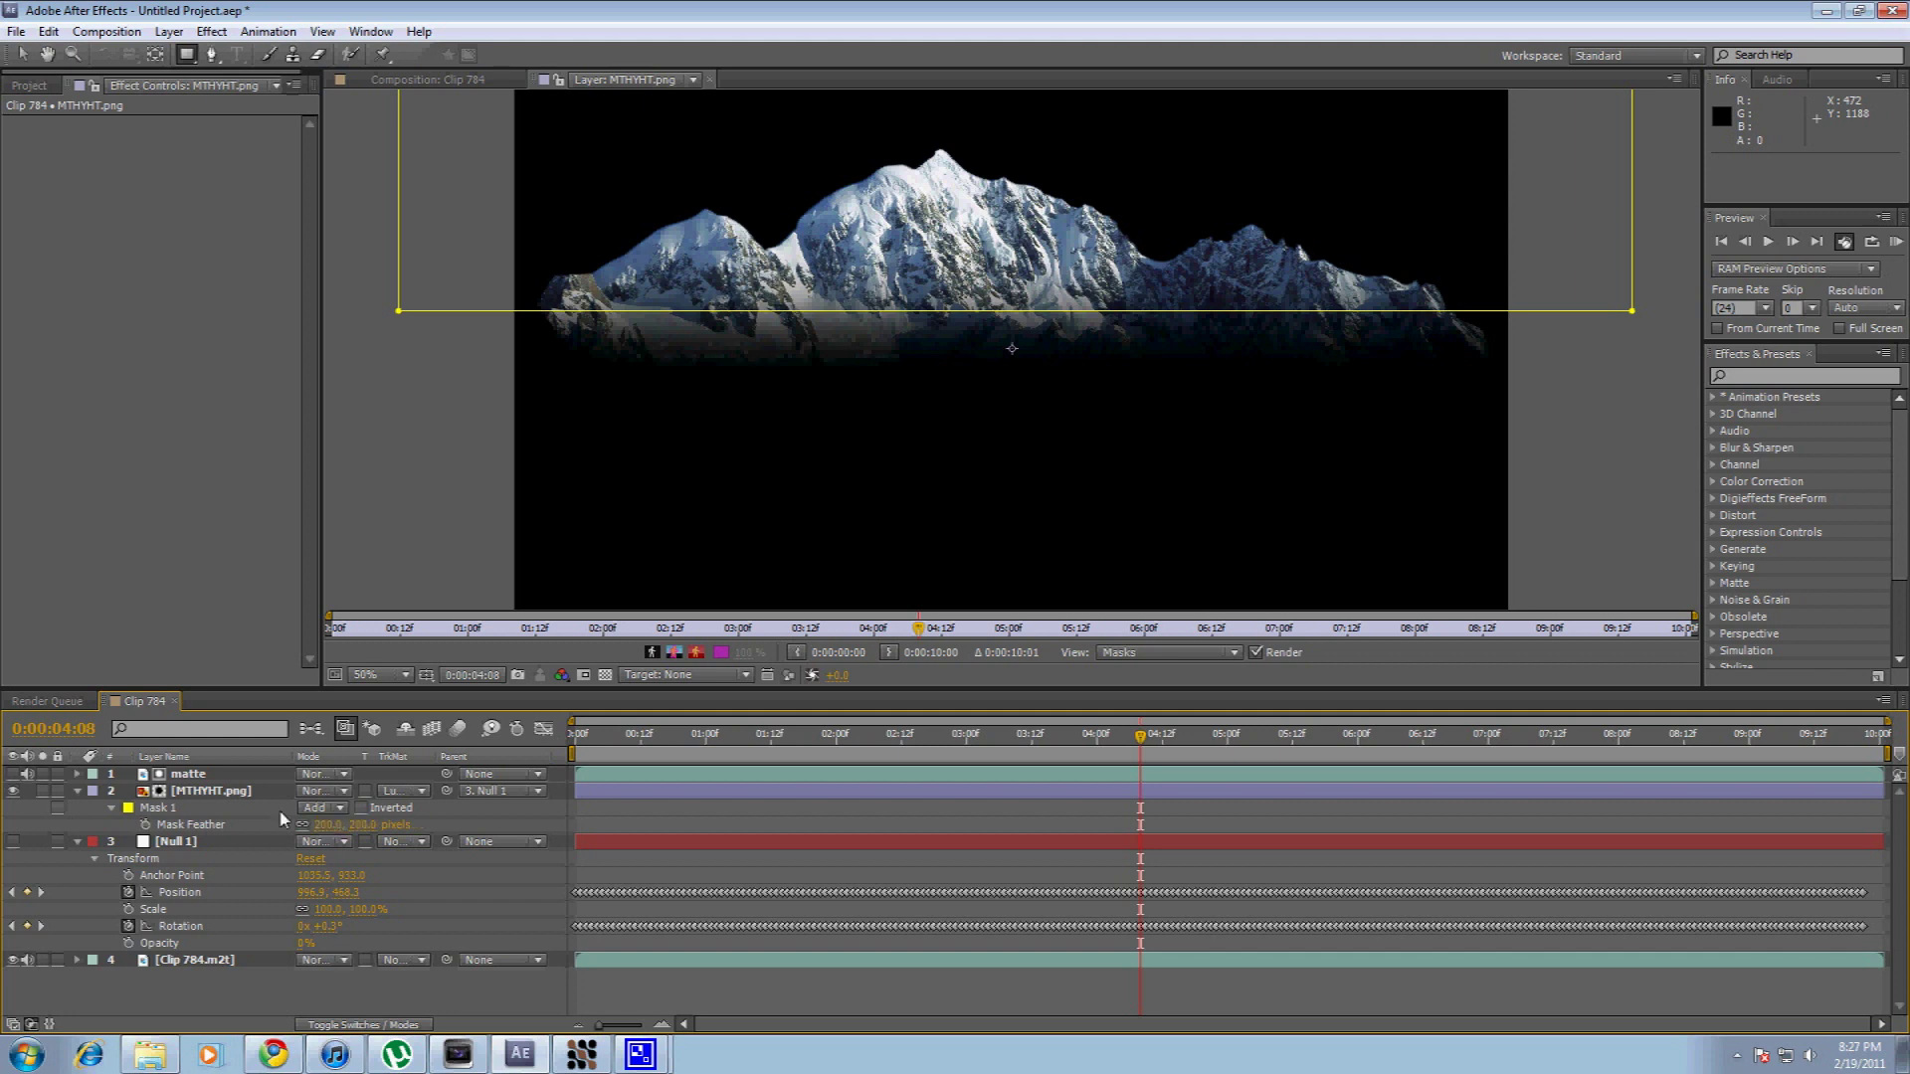
{"action": "left_click", "coordinate": [428, 79]}
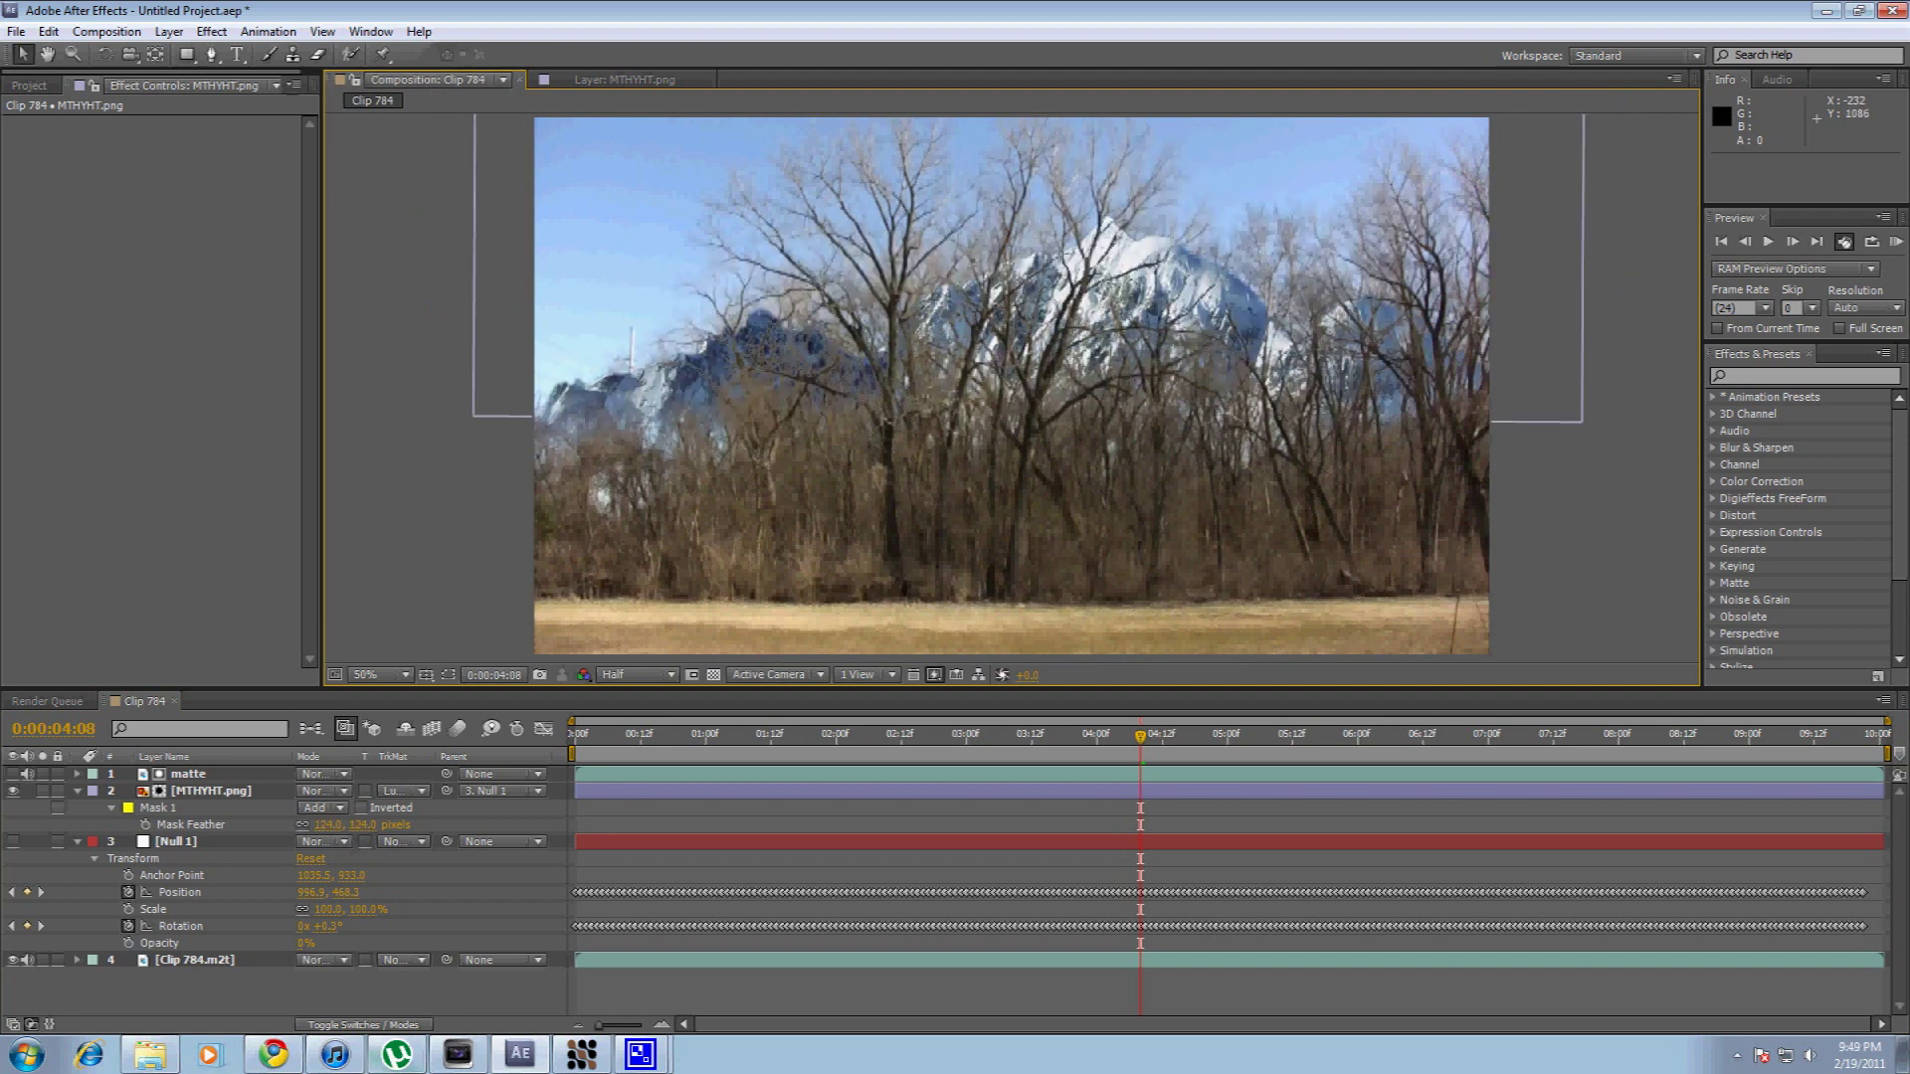
Stretch the MTHYHT.png mountain taller and reposition it behind the trees to 990.2, 1325.1.
{"action": "left_click", "coordinate": [232, 777]}
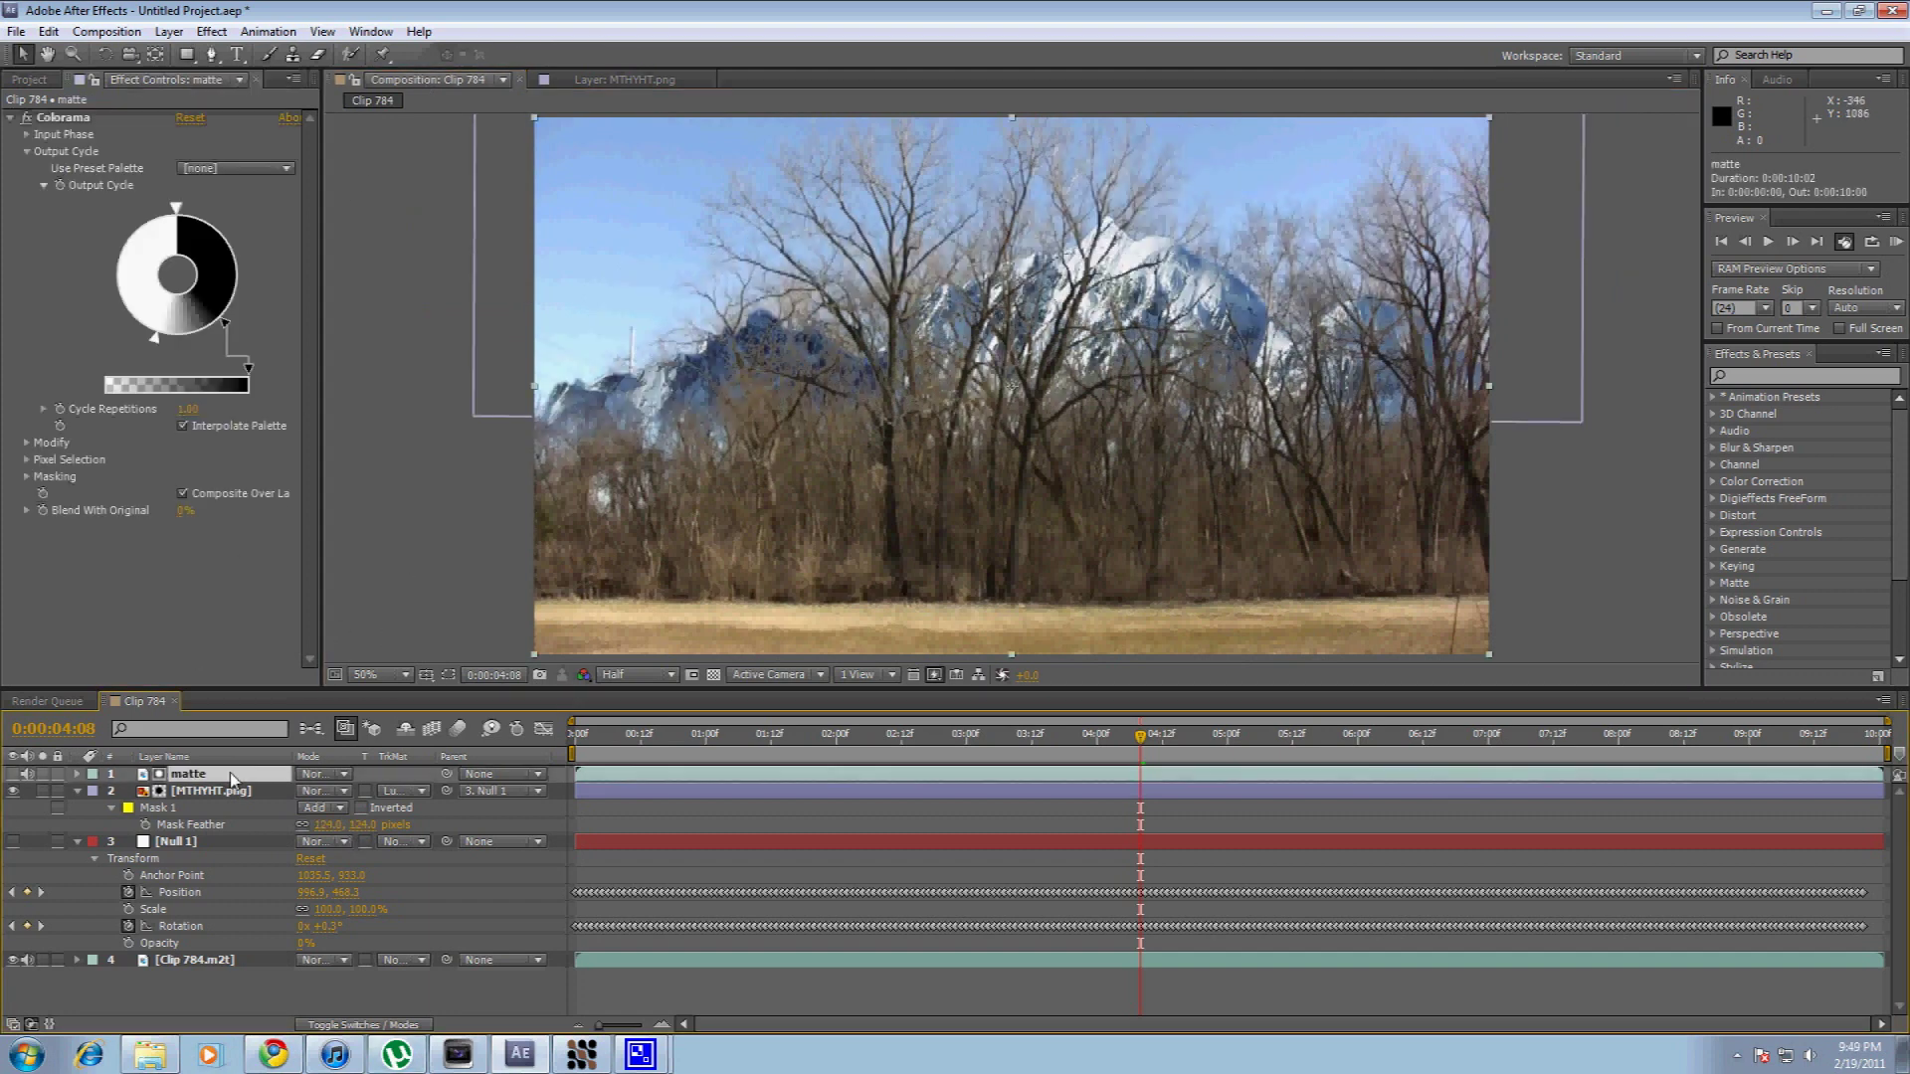
{"action": "left_click", "coordinate": [14, 775]}
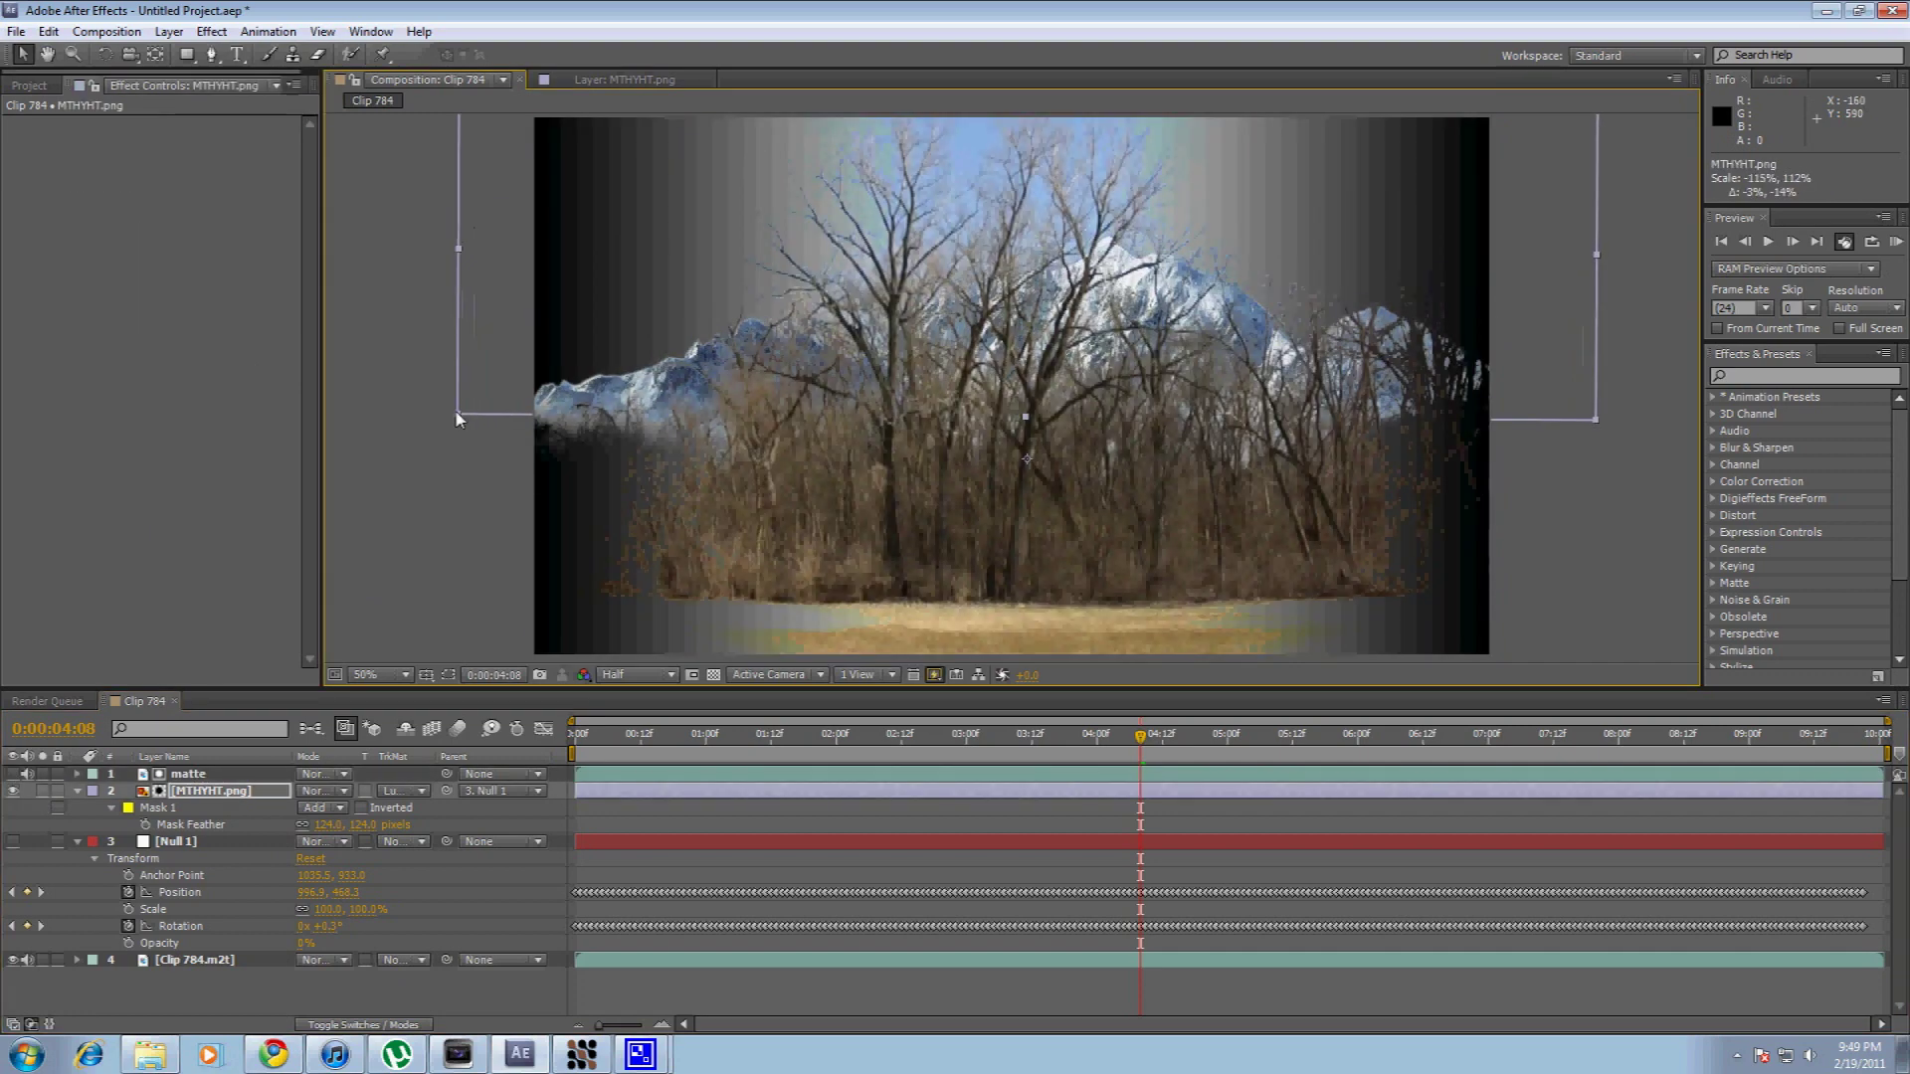
{"action": "left_click_drag", "start_coordinate": [473, 418], "coordinate": [465, 403]}
{"action": "left_click", "coordinate": [444, 430]}
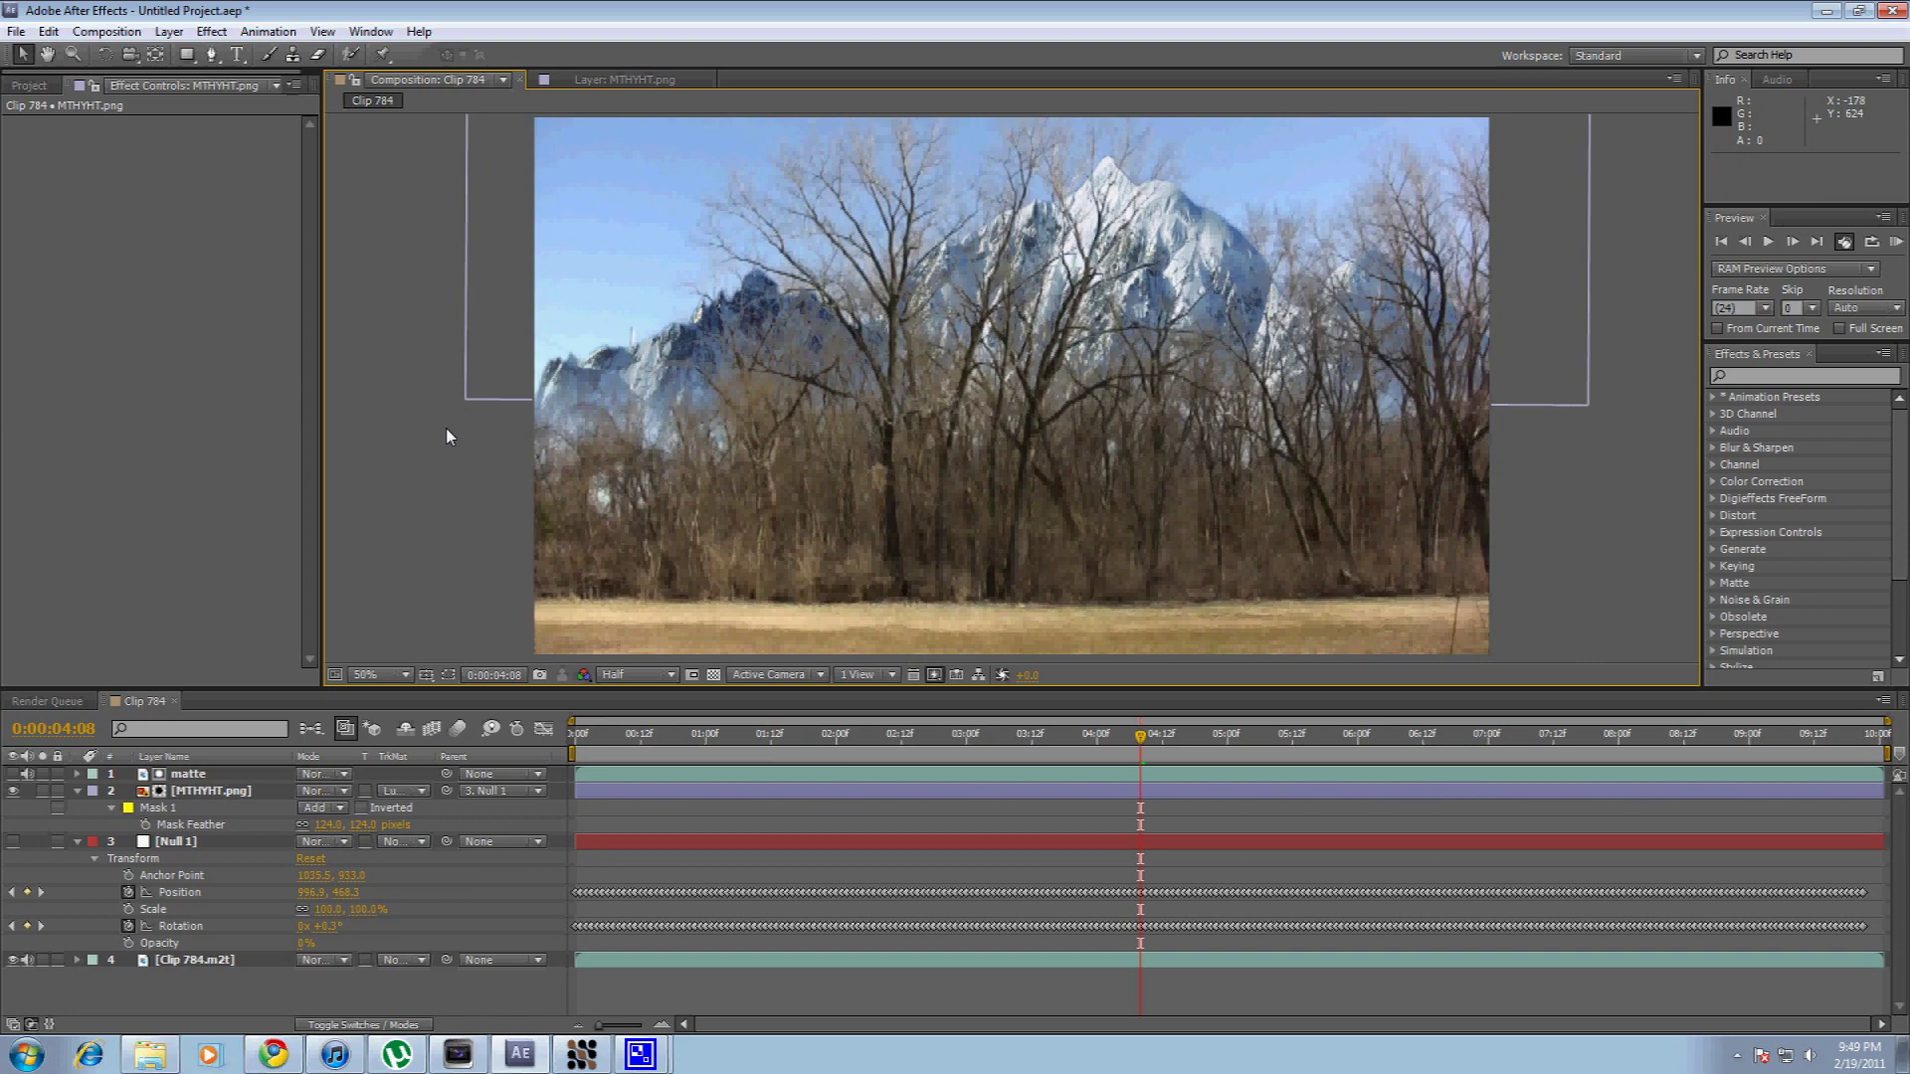
{"action": "mouse_move", "coordinate": [1142, 737]}
{"action": "left_mouse_down"}
{"action": "mouse_move", "coordinate": [1087, 736]}
{"action": "mouse_move", "coordinate": [1207, 728]}
{"action": "mouse_move", "coordinate": [1140, 736]}
{"action": "left_mouse_up"}
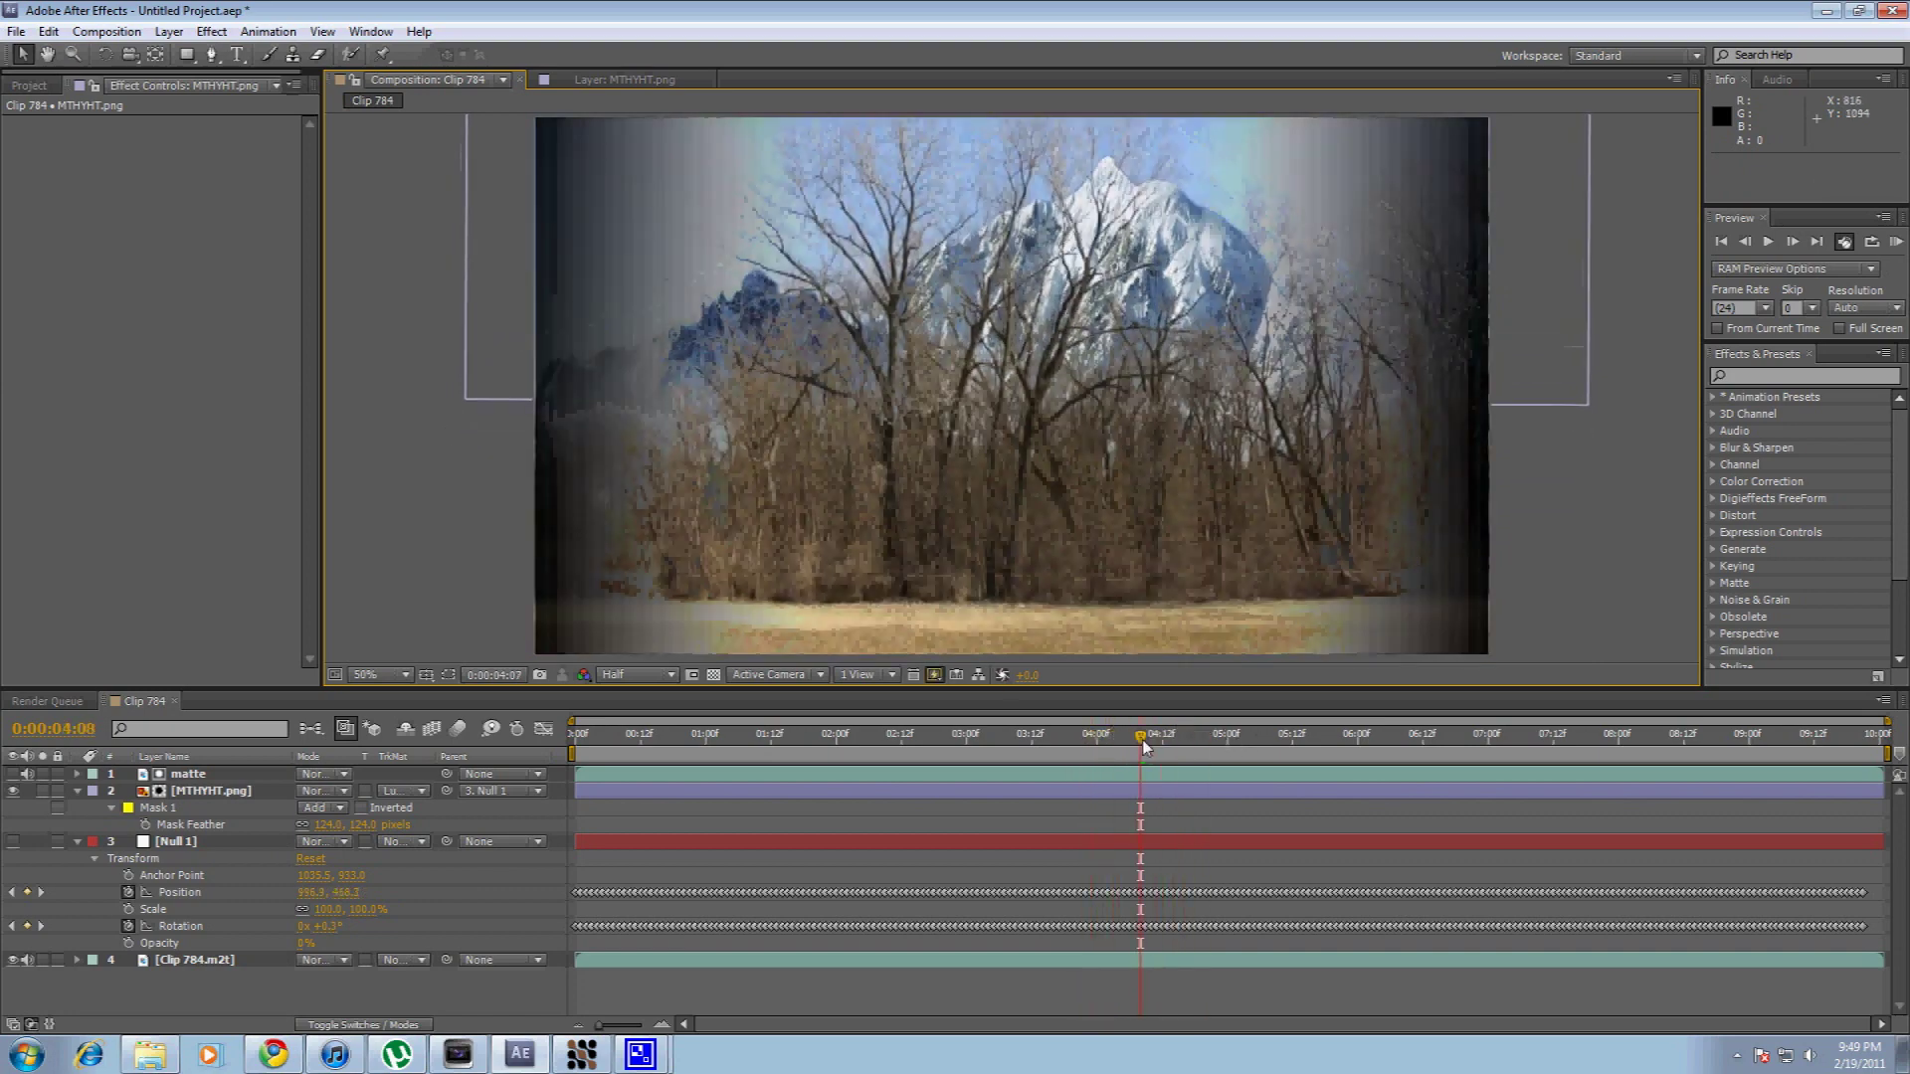
{"action": "left_click_drag", "start_coordinate": [465, 375], "coordinate": [485, 388]}
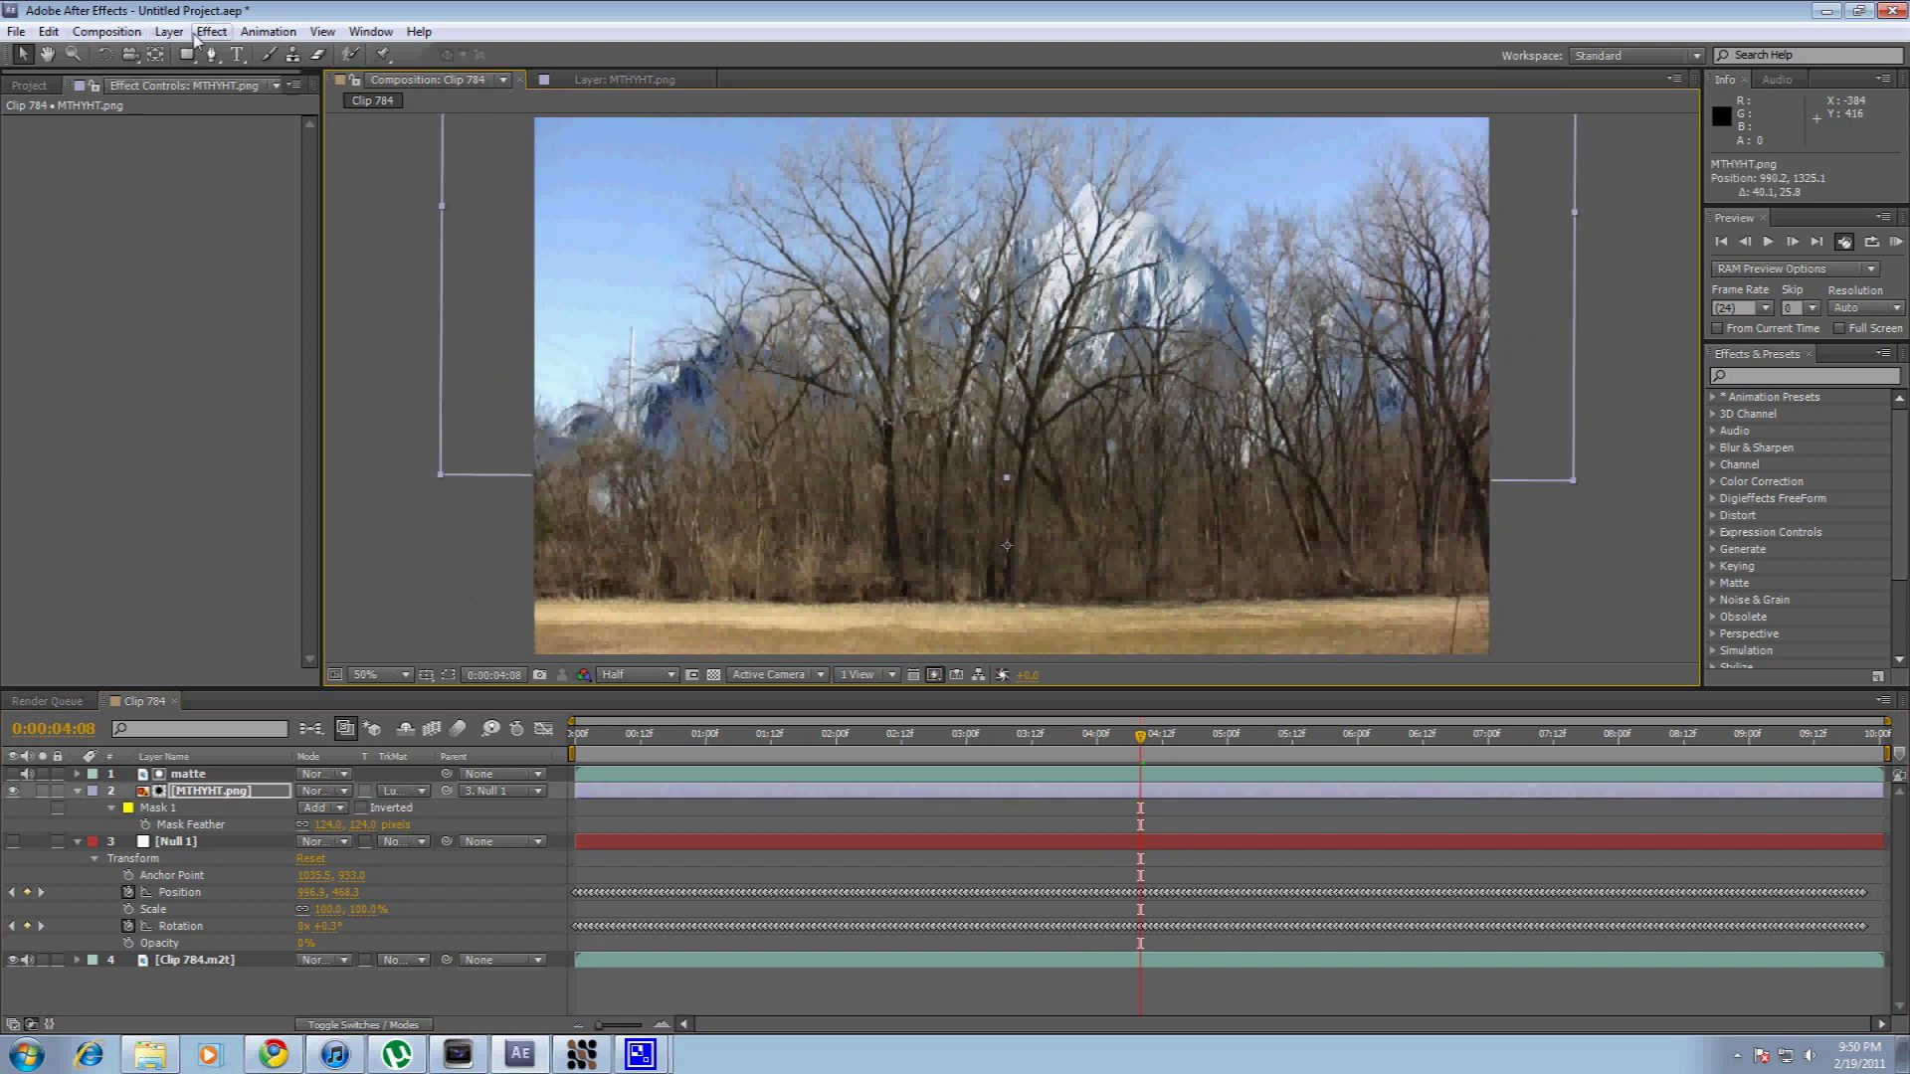
Apply the Levels color correction effect to the MTHYHT.png layer.
{"action": "left_click", "coordinate": [217, 794]}
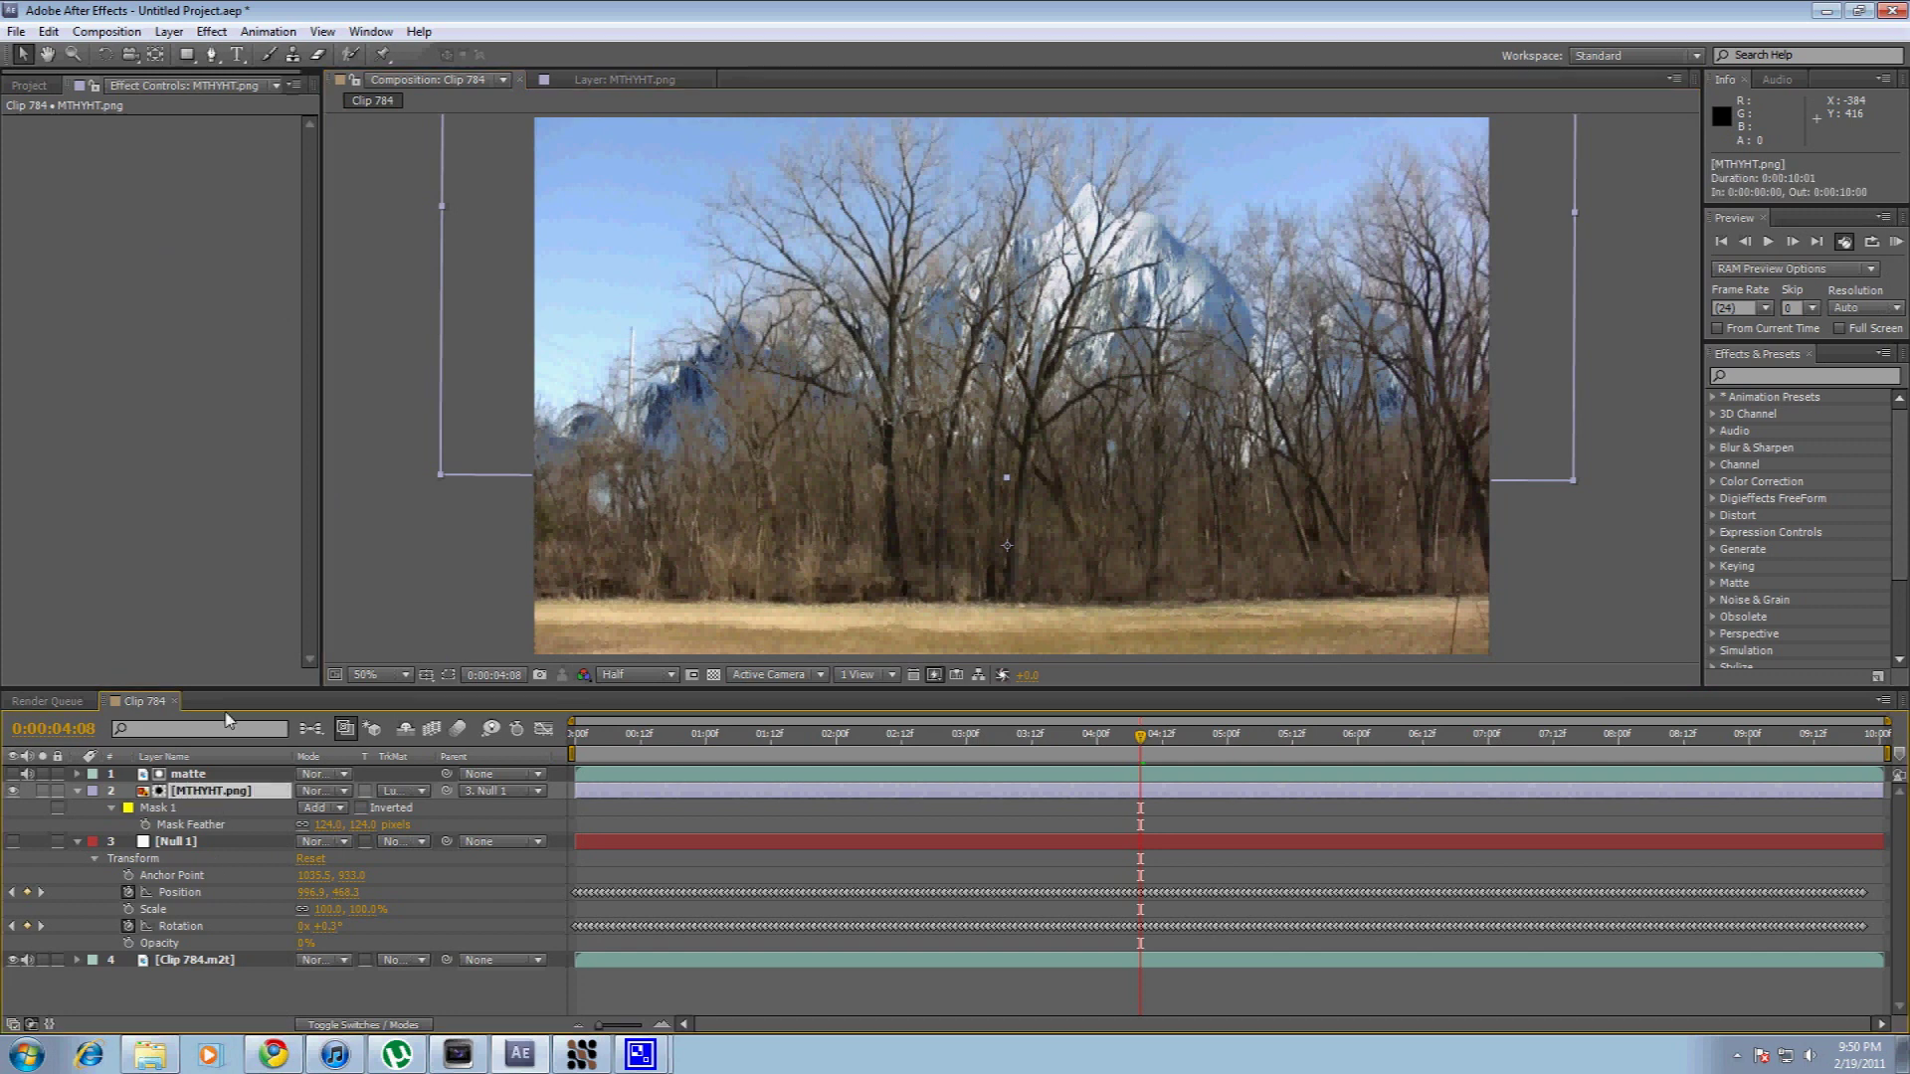
{"action": "left_click", "coordinate": [212, 31]}
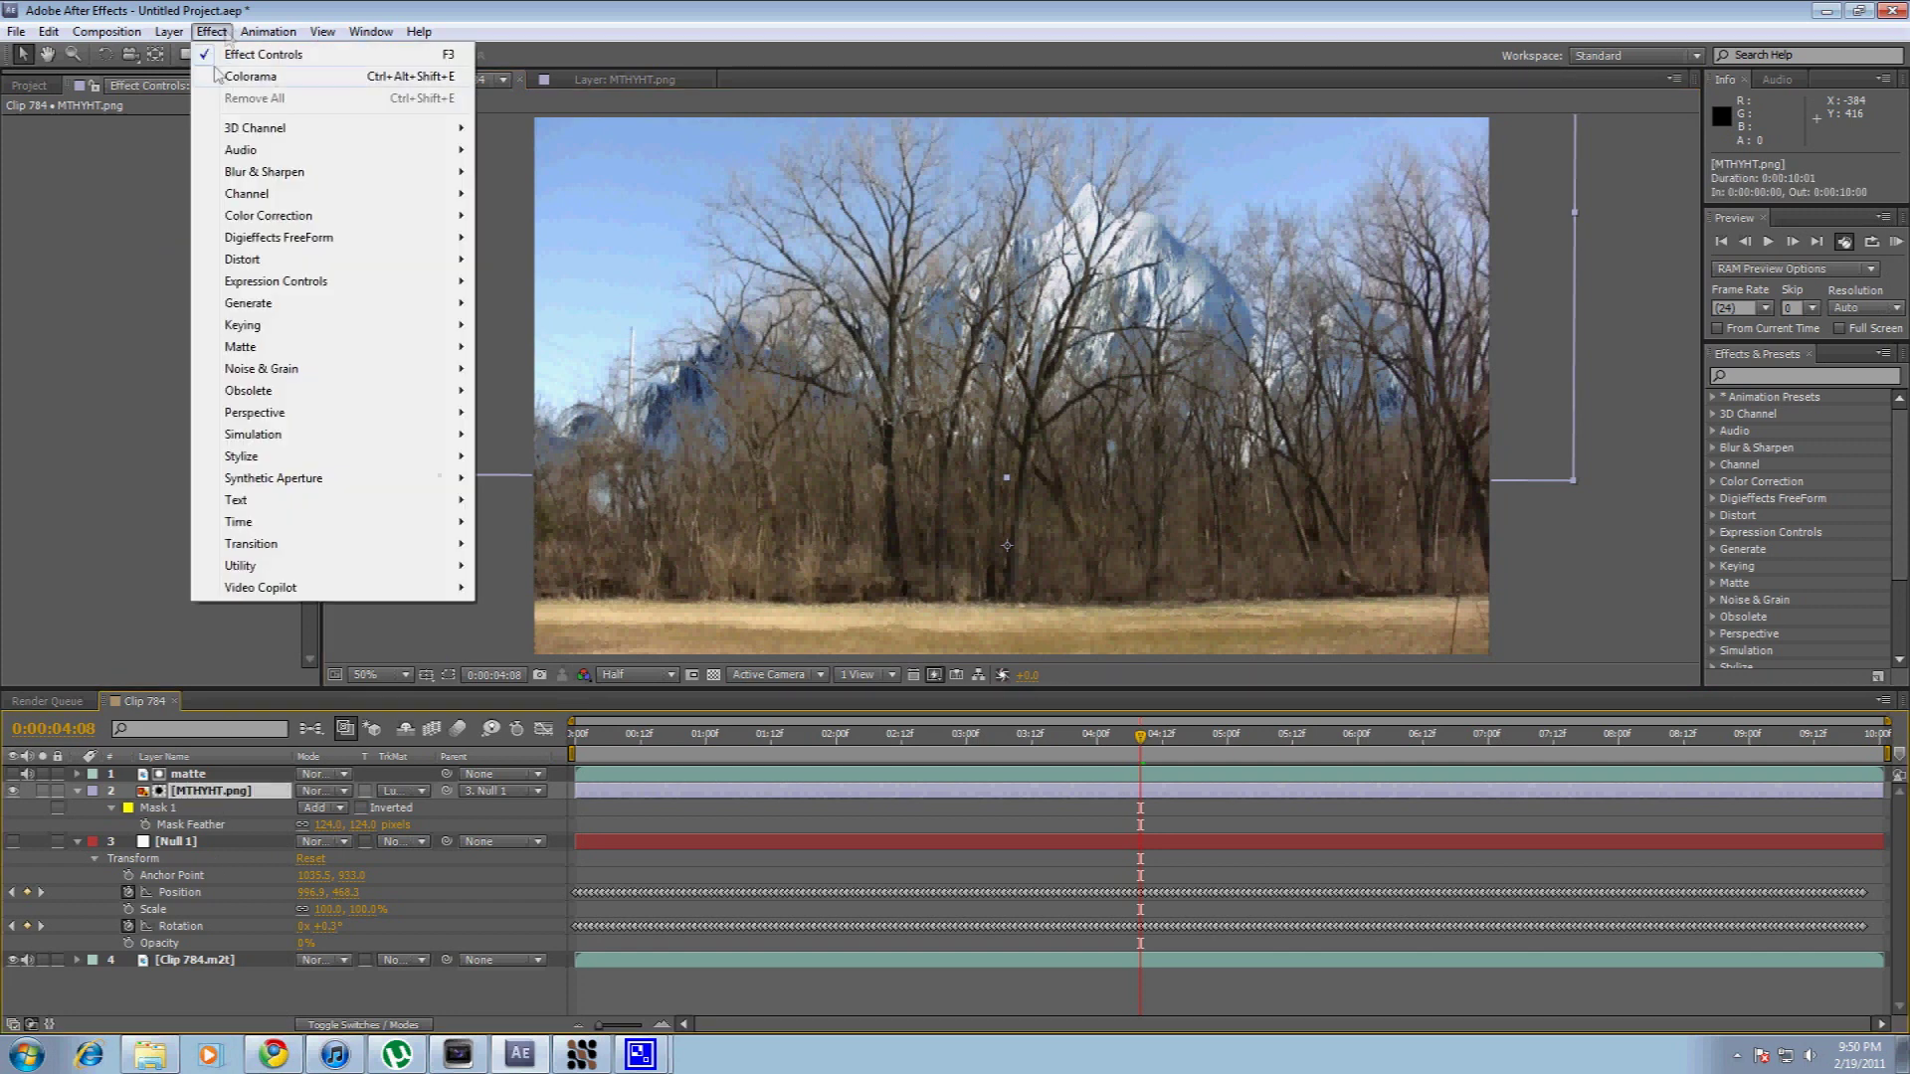
{"action": "mouse_move", "coordinate": [297, 220]}
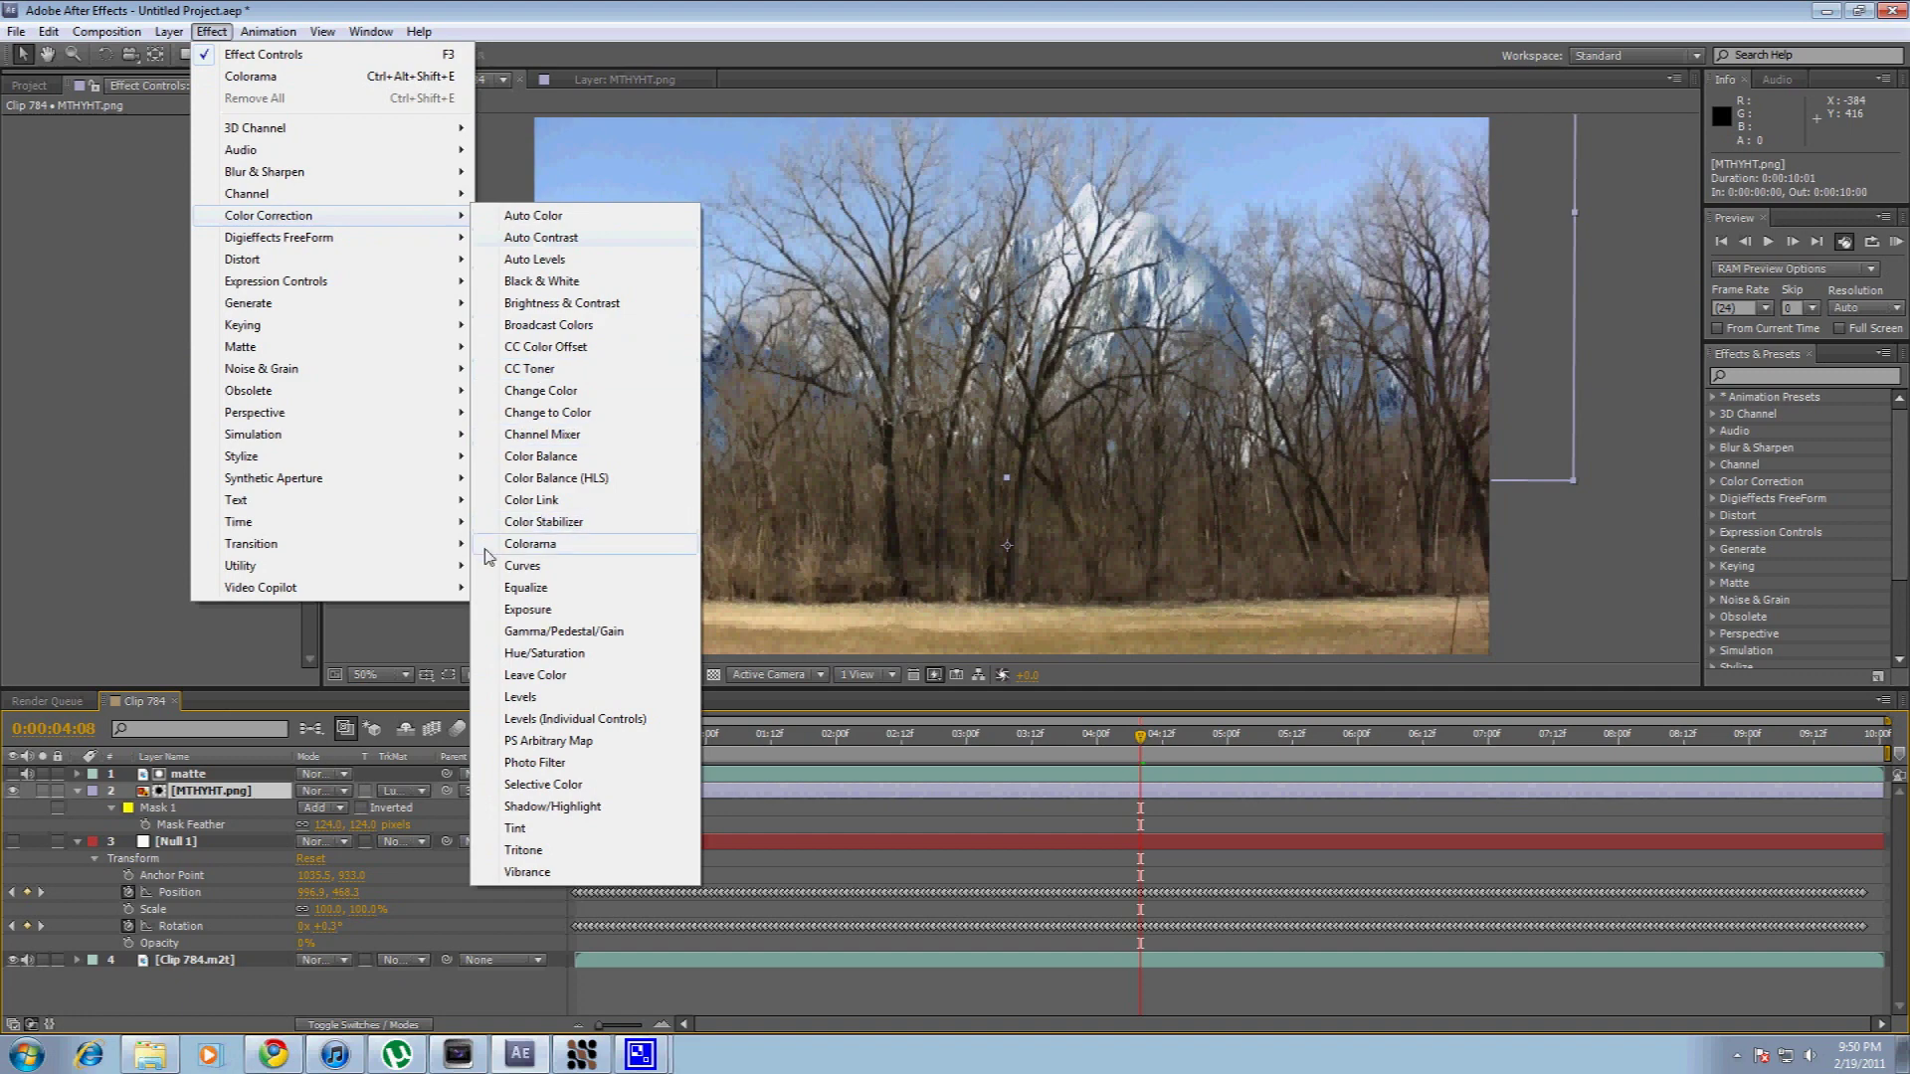
{"action": "left_click", "coordinate": [520, 698]}
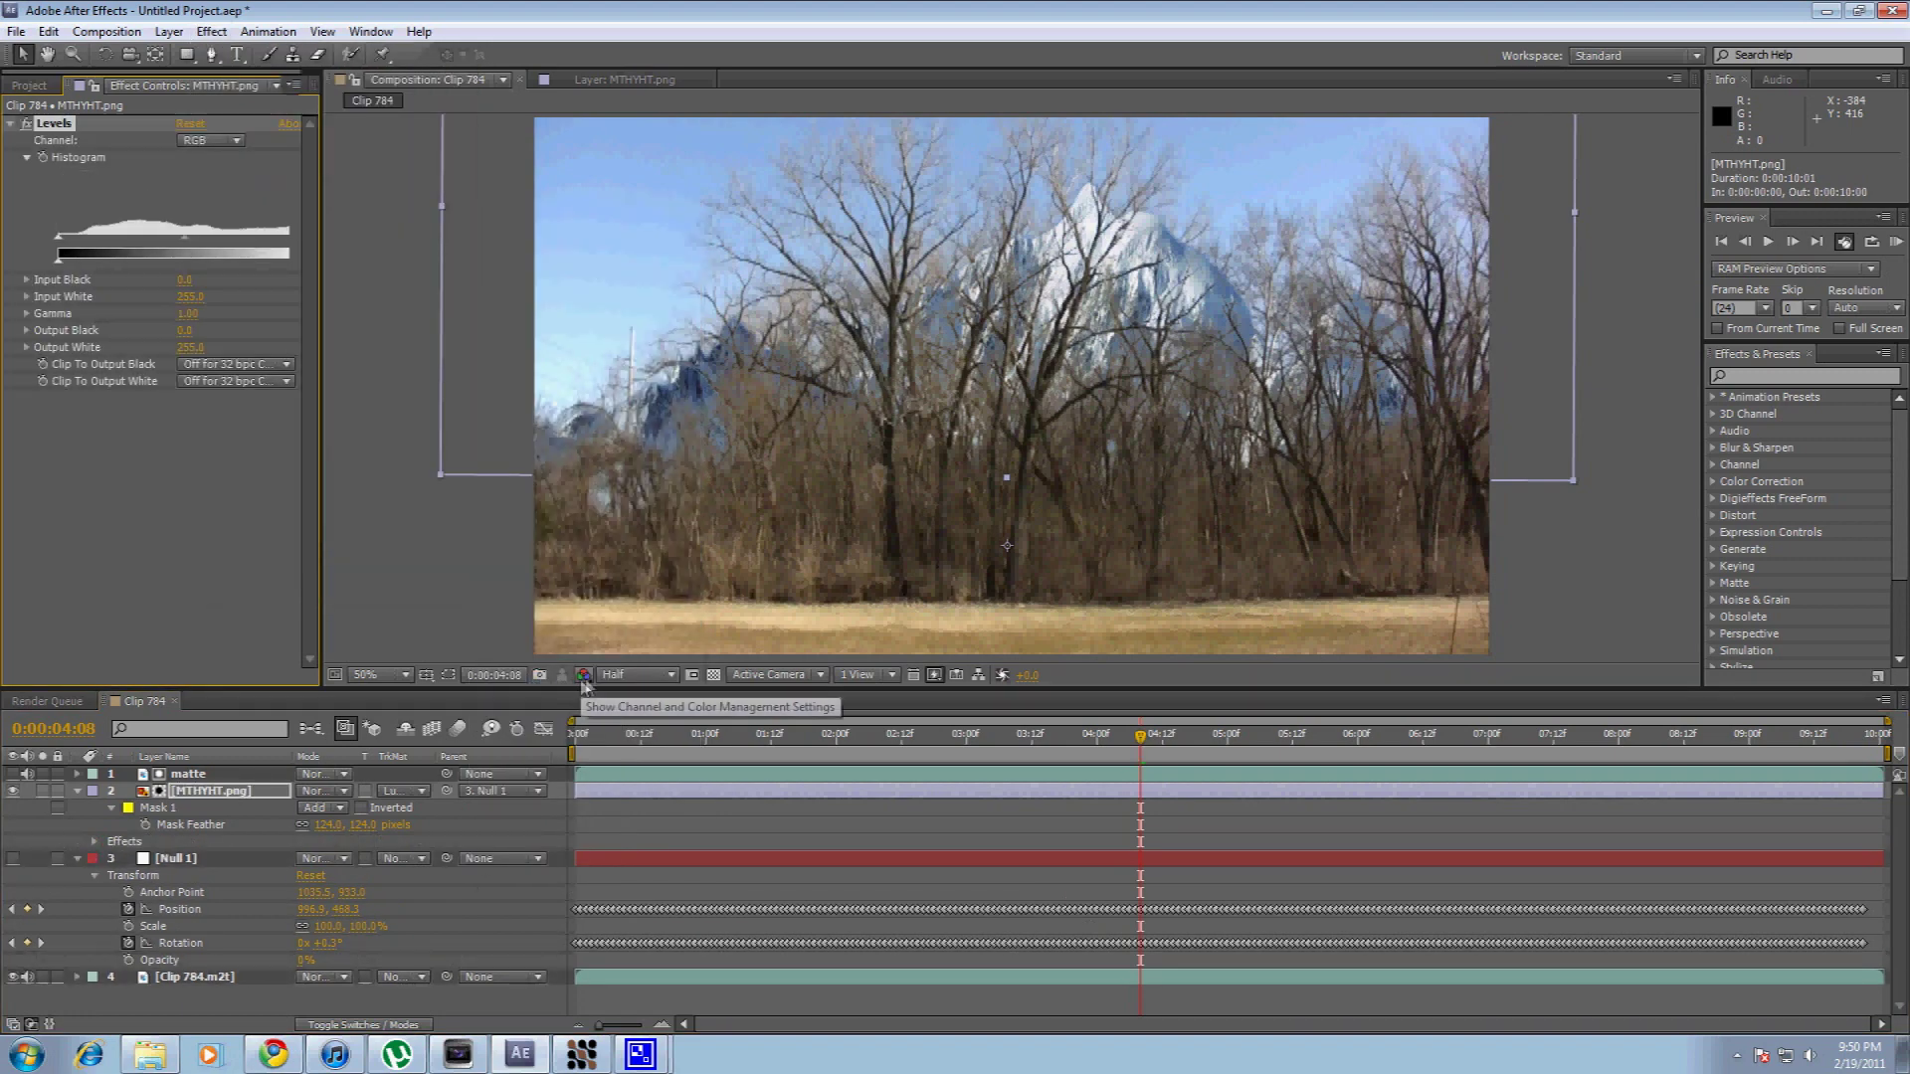
Preview the composition's red channel and set the mountain's Levels Red Gamma to 1.03, comparing against the green channel view.
{"action": "left_click", "coordinate": [584, 679]}
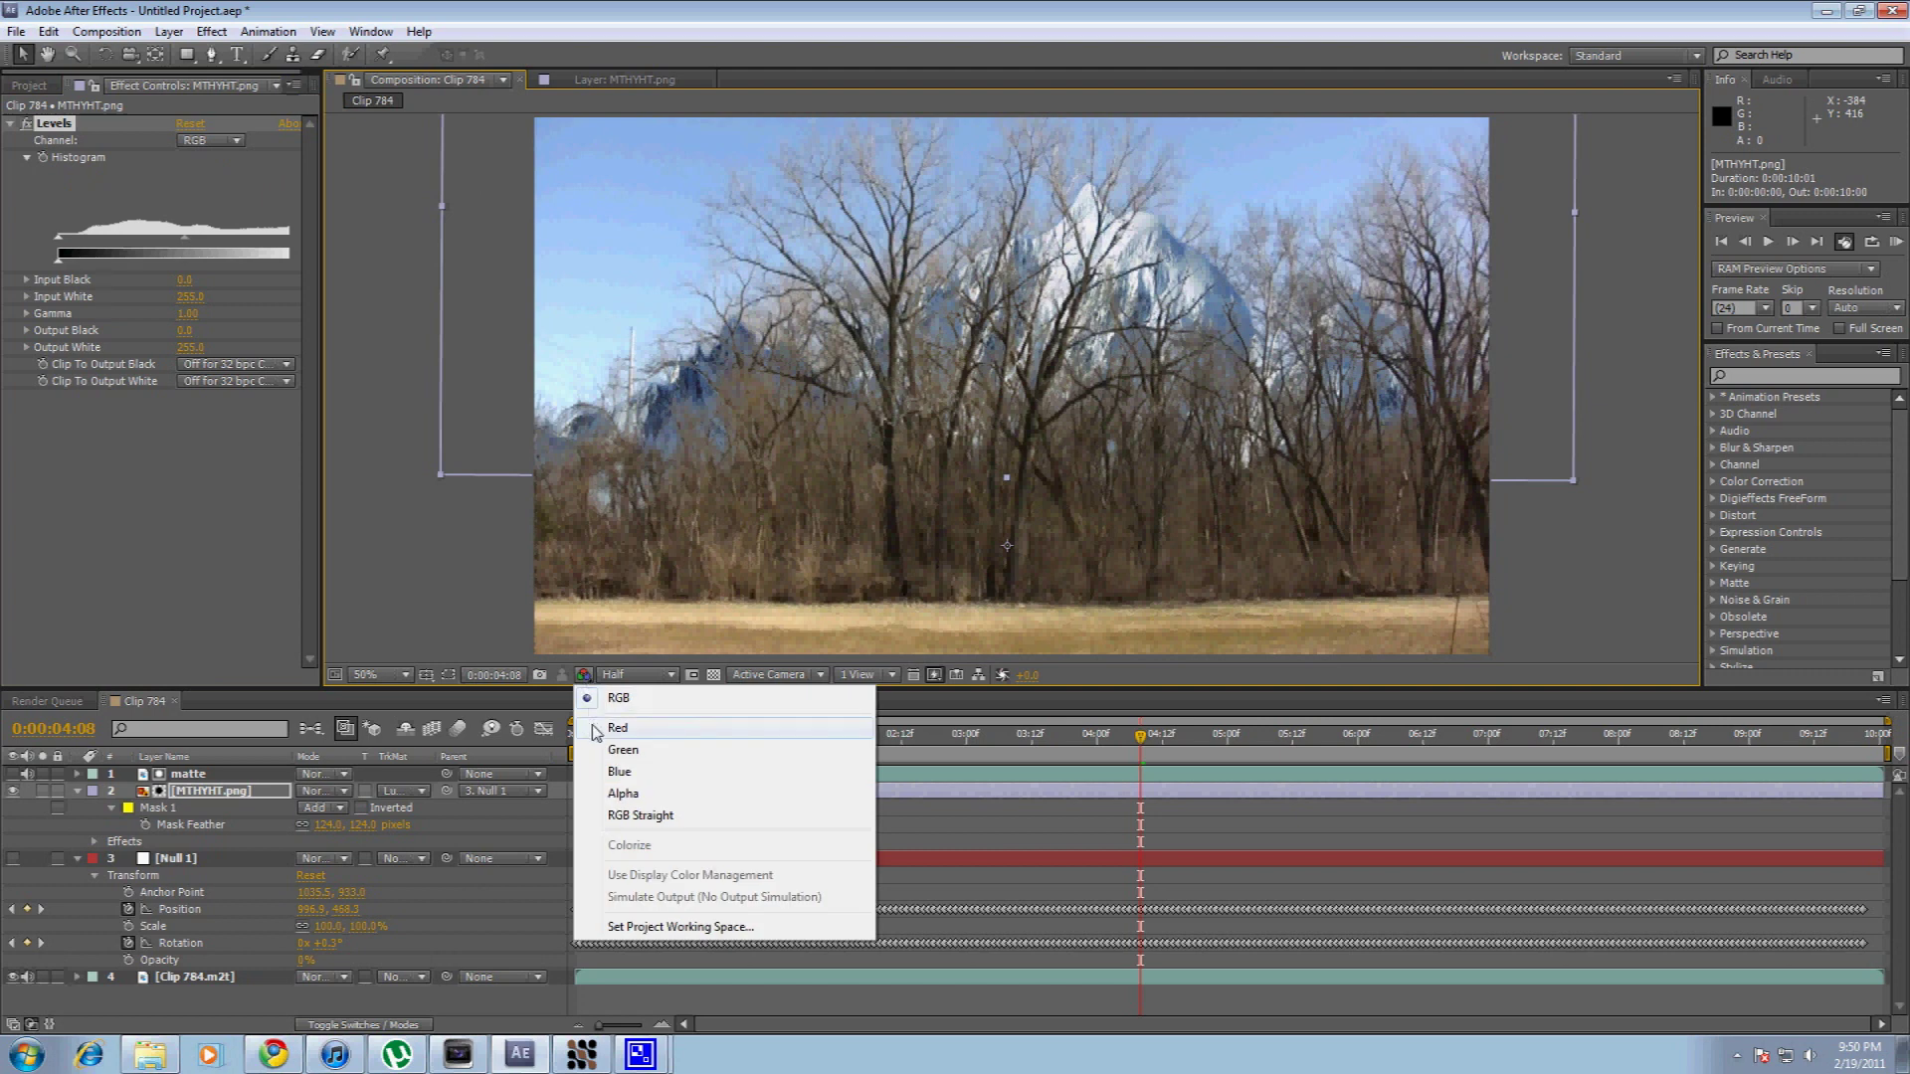
{"action": "left_click", "coordinate": [597, 730]}
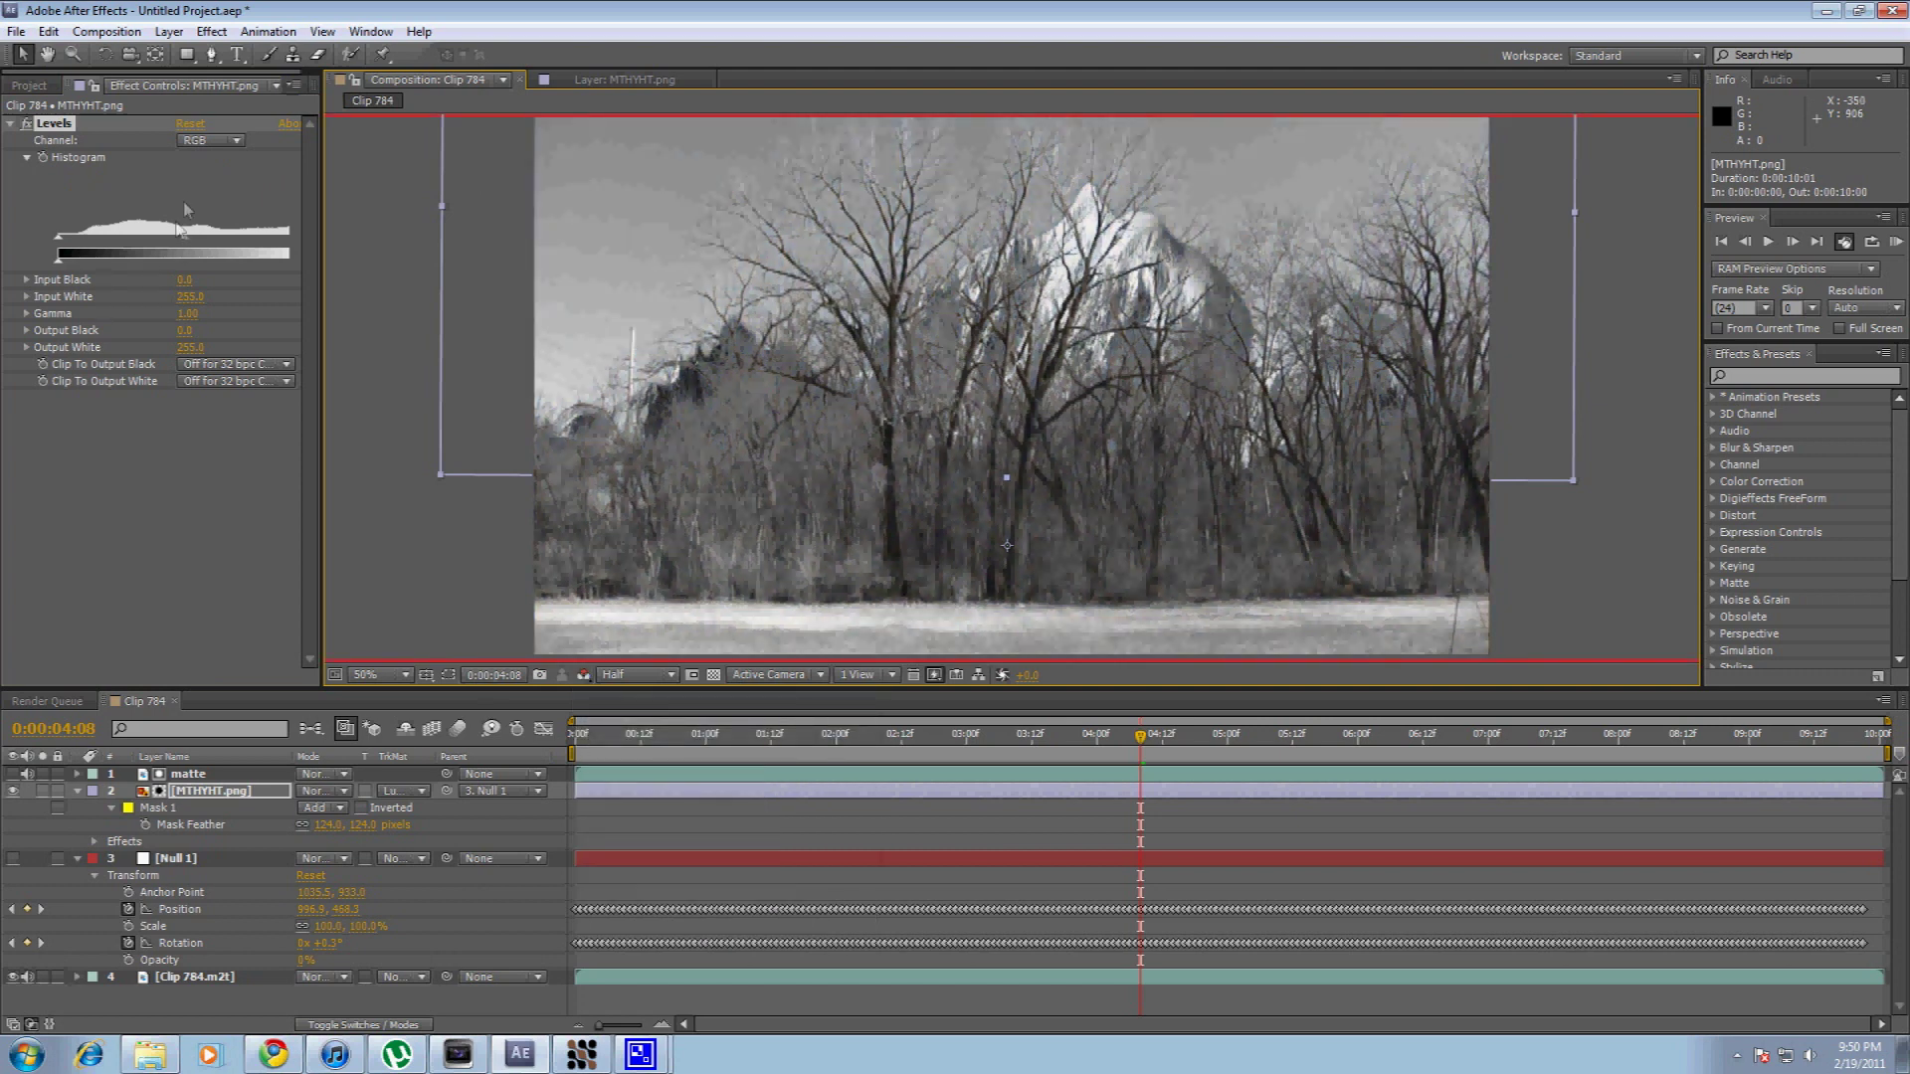
{"action": "left_click", "coordinate": [199, 151]}
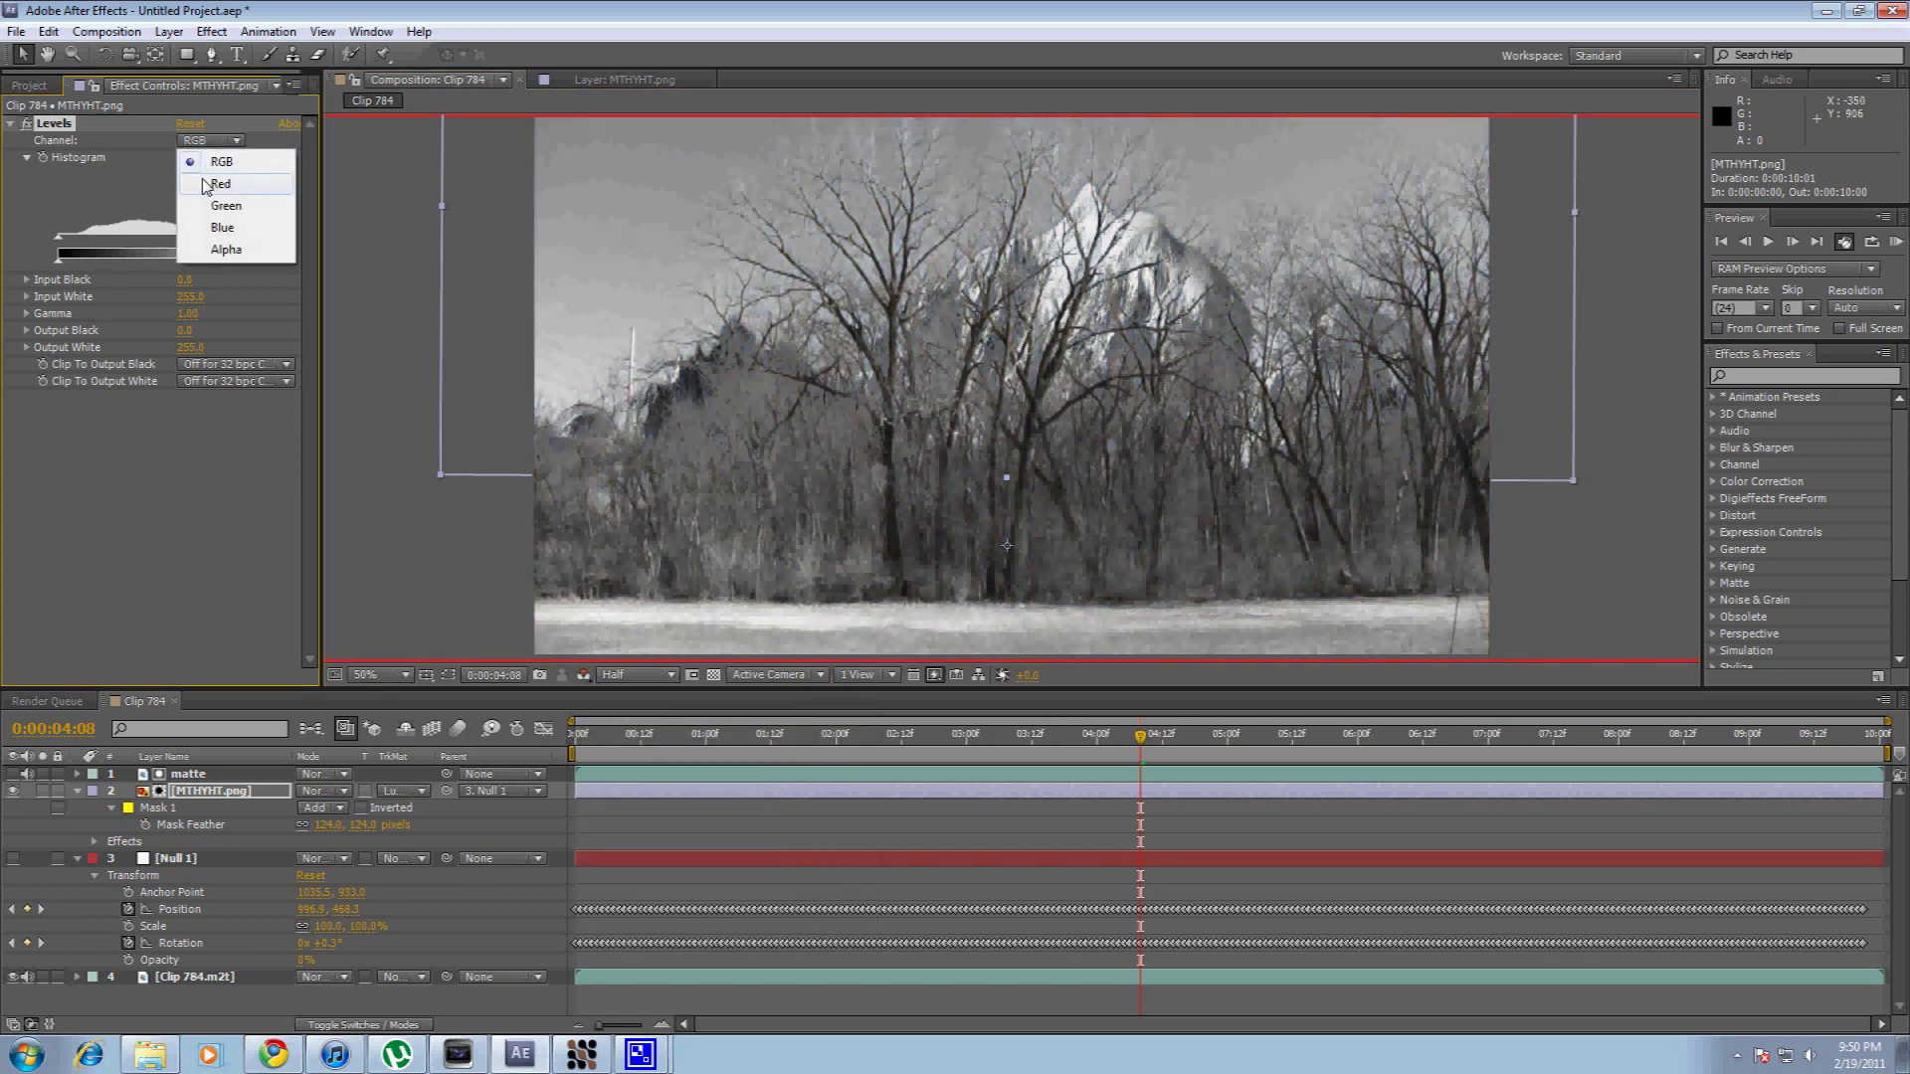
{"action": "left_click", "coordinate": [204, 182]}
{"action": "mouse_move", "coordinate": [186, 240]}
{"action": "left_mouse_down"}
{"action": "mouse_move", "coordinate": [207, 247]}
{"action": "mouse_move", "coordinate": [188, 247]}
{"action": "left_mouse_up"}
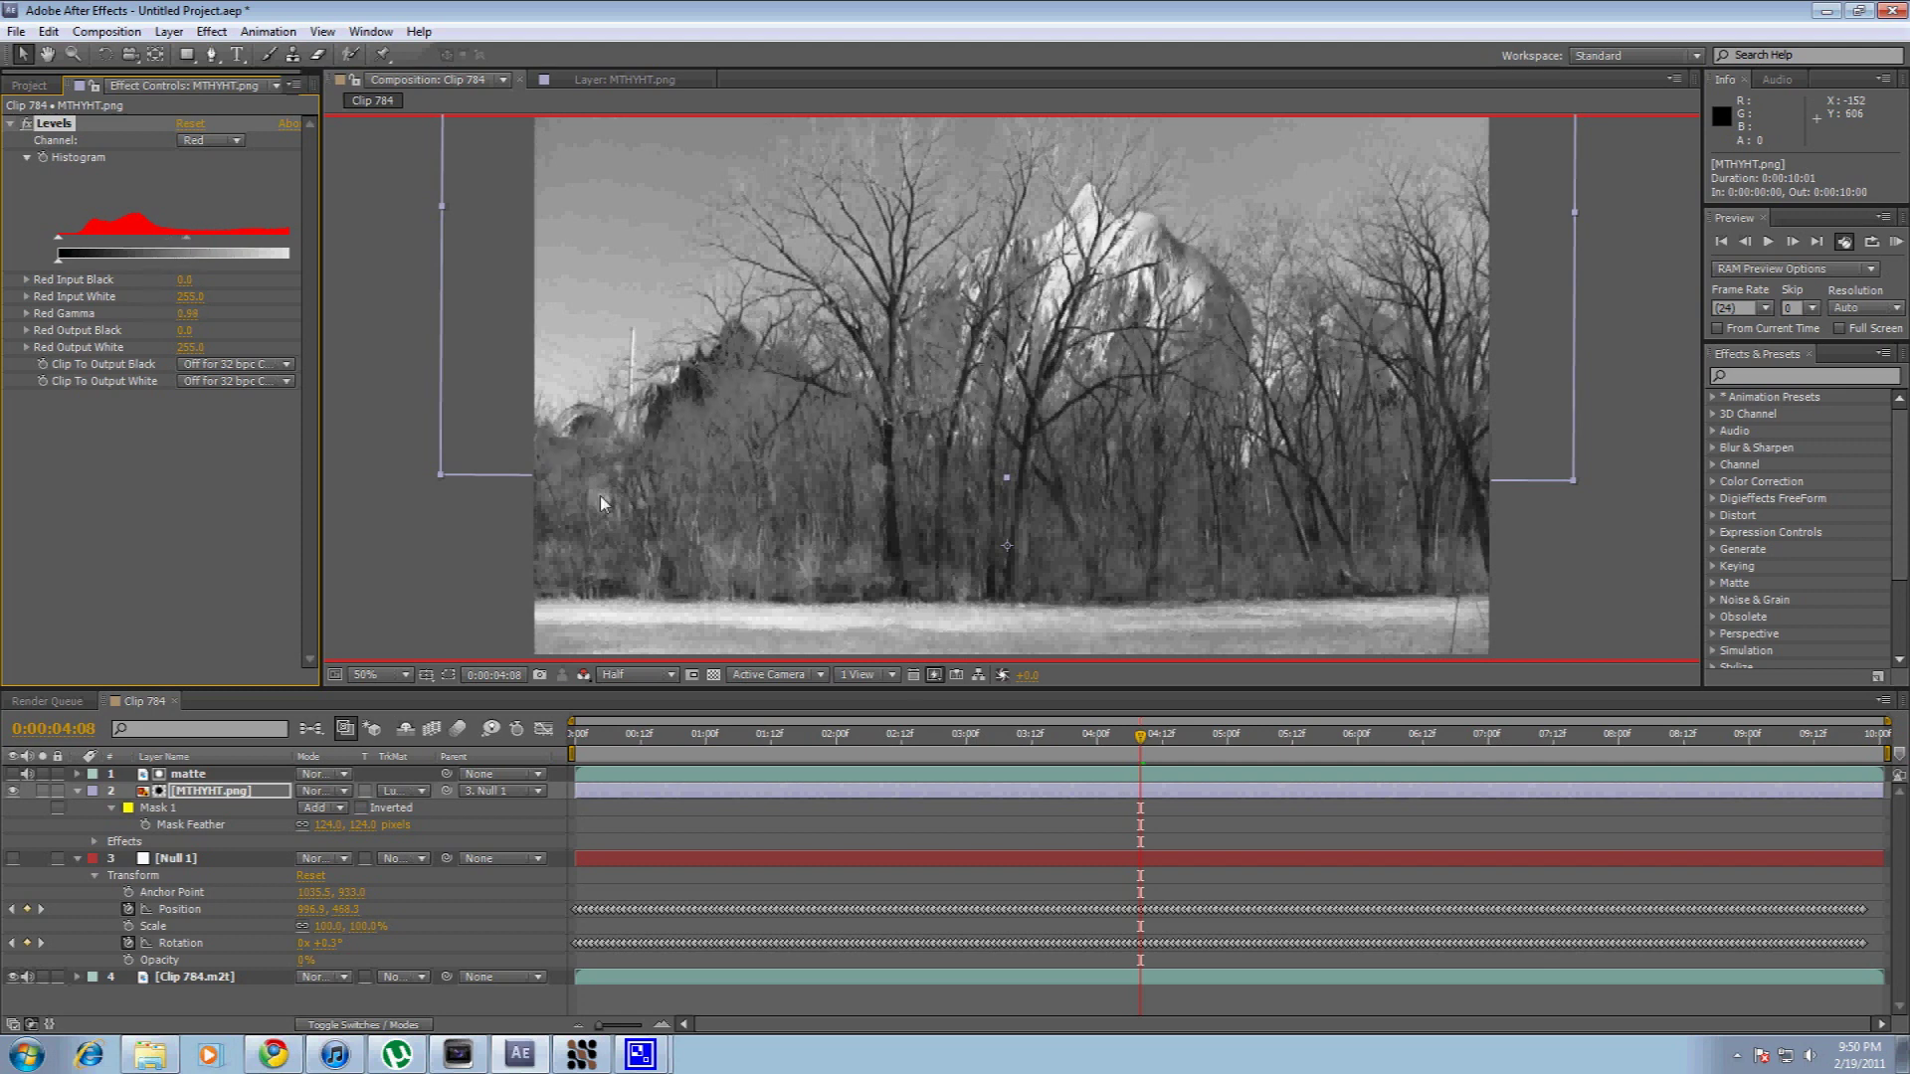
{"action": "left_click", "coordinate": [584, 676]}
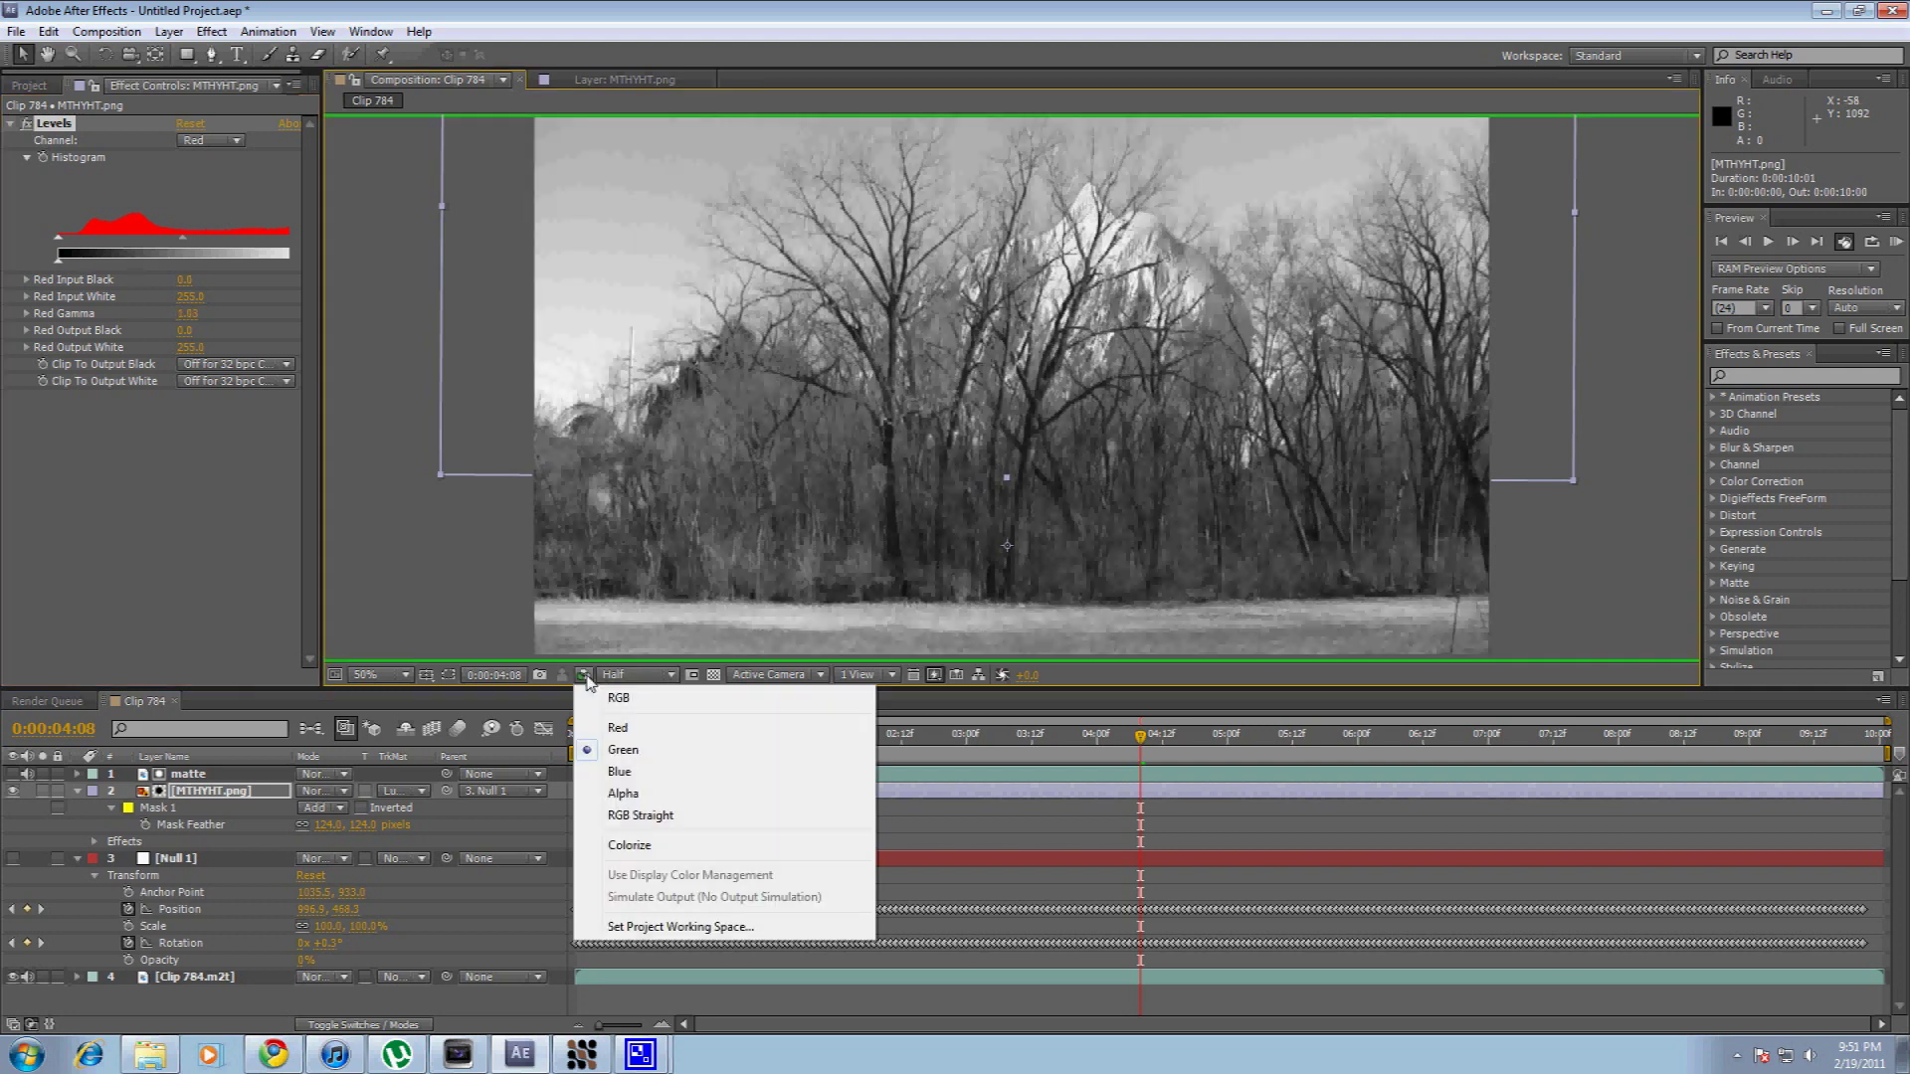
{"action": "left_click", "coordinate": [596, 748]}
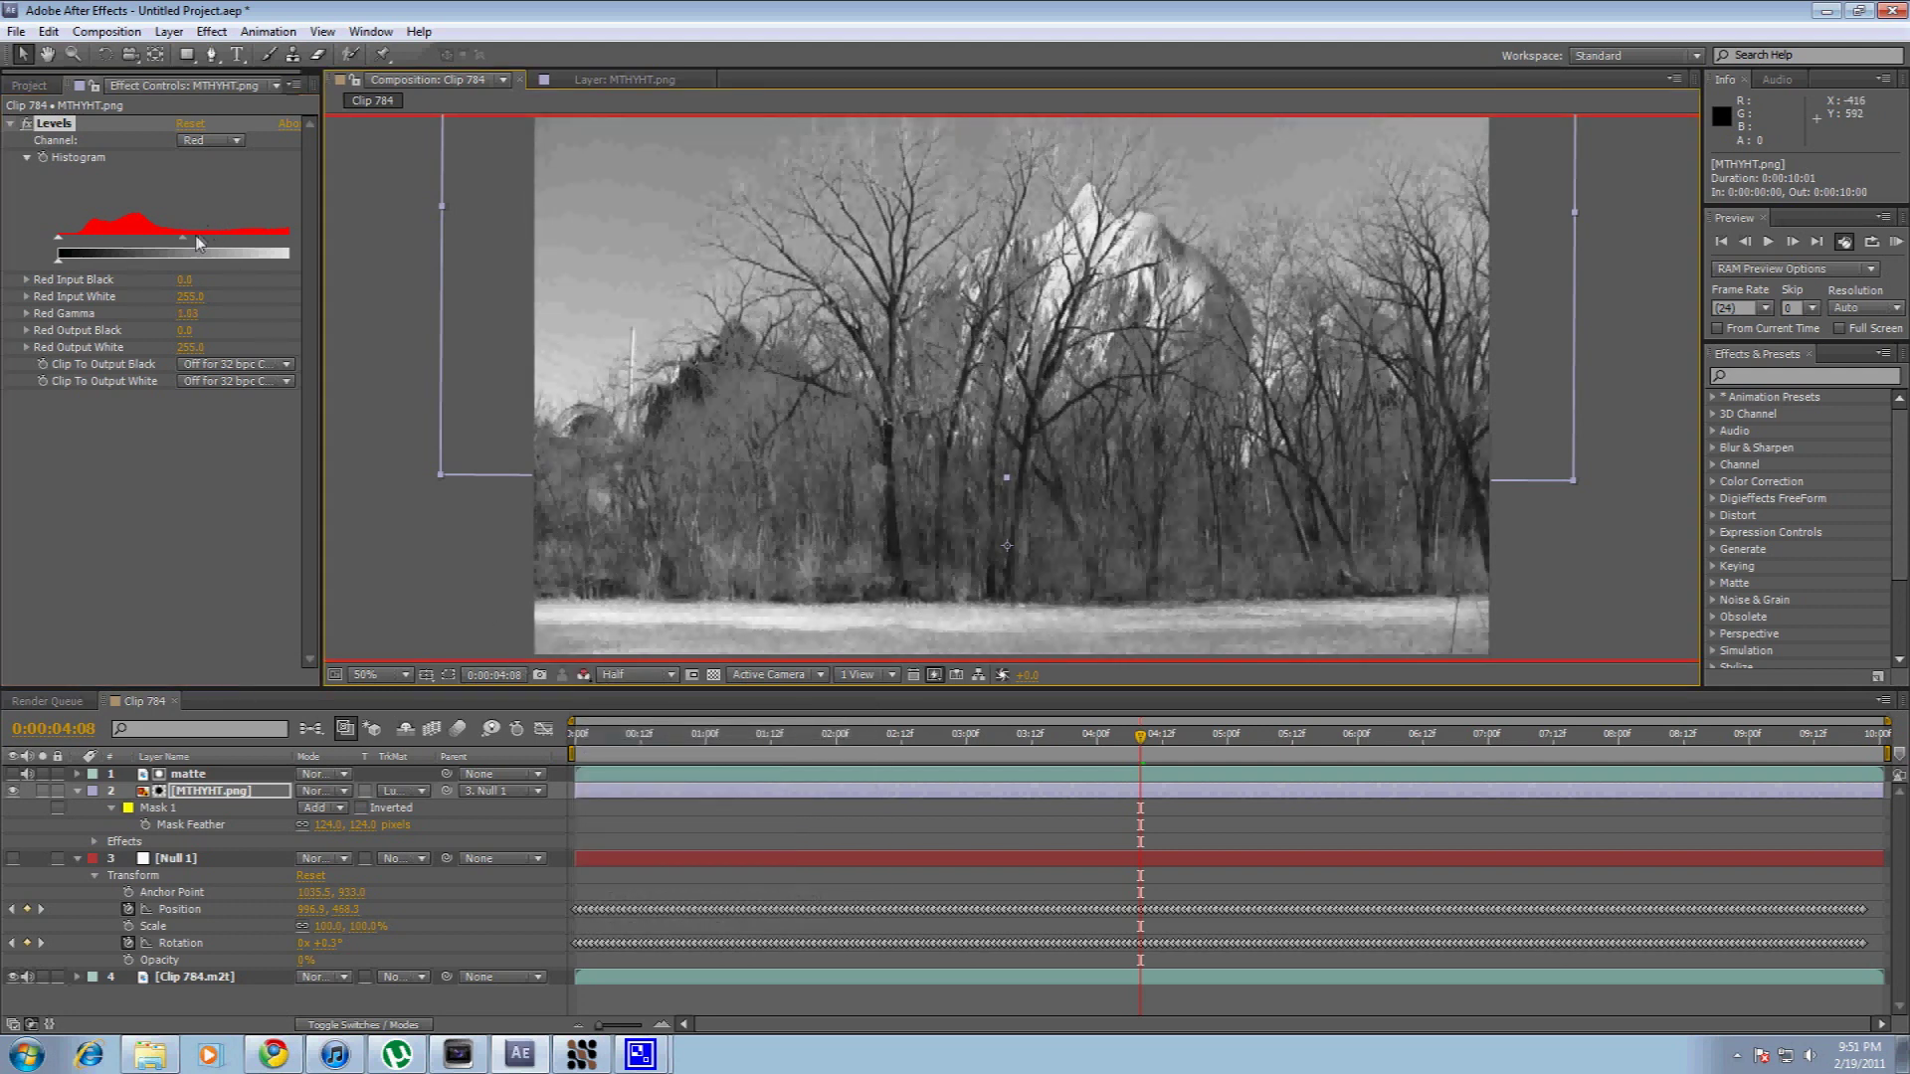
{"action": "left_click_drag", "start_coordinate": [186, 245], "coordinate": [183, 245]}
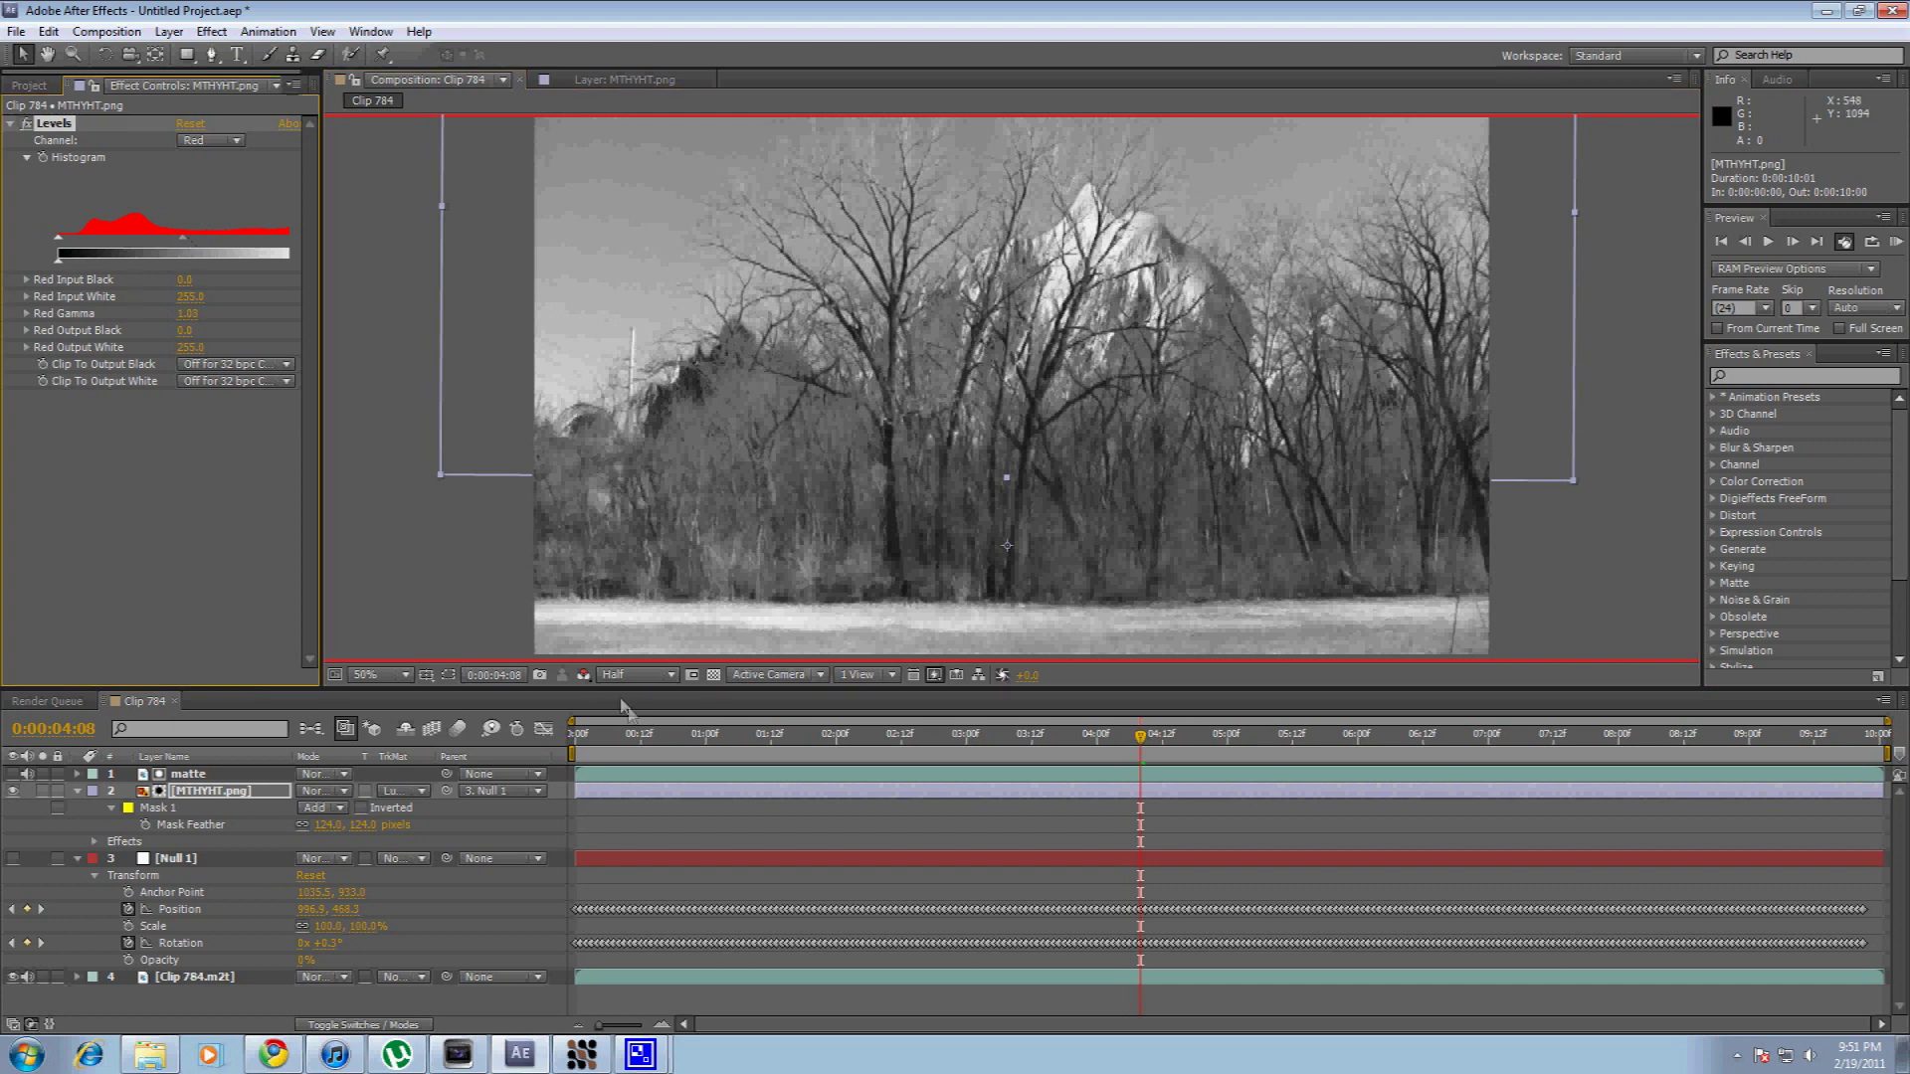
Preview the composition's green channel and set the mountain's Levels Green Gamma to 0.79.
{"action": "left_click", "coordinate": [584, 675]}
{"action": "left_click", "coordinate": [607, 722]}
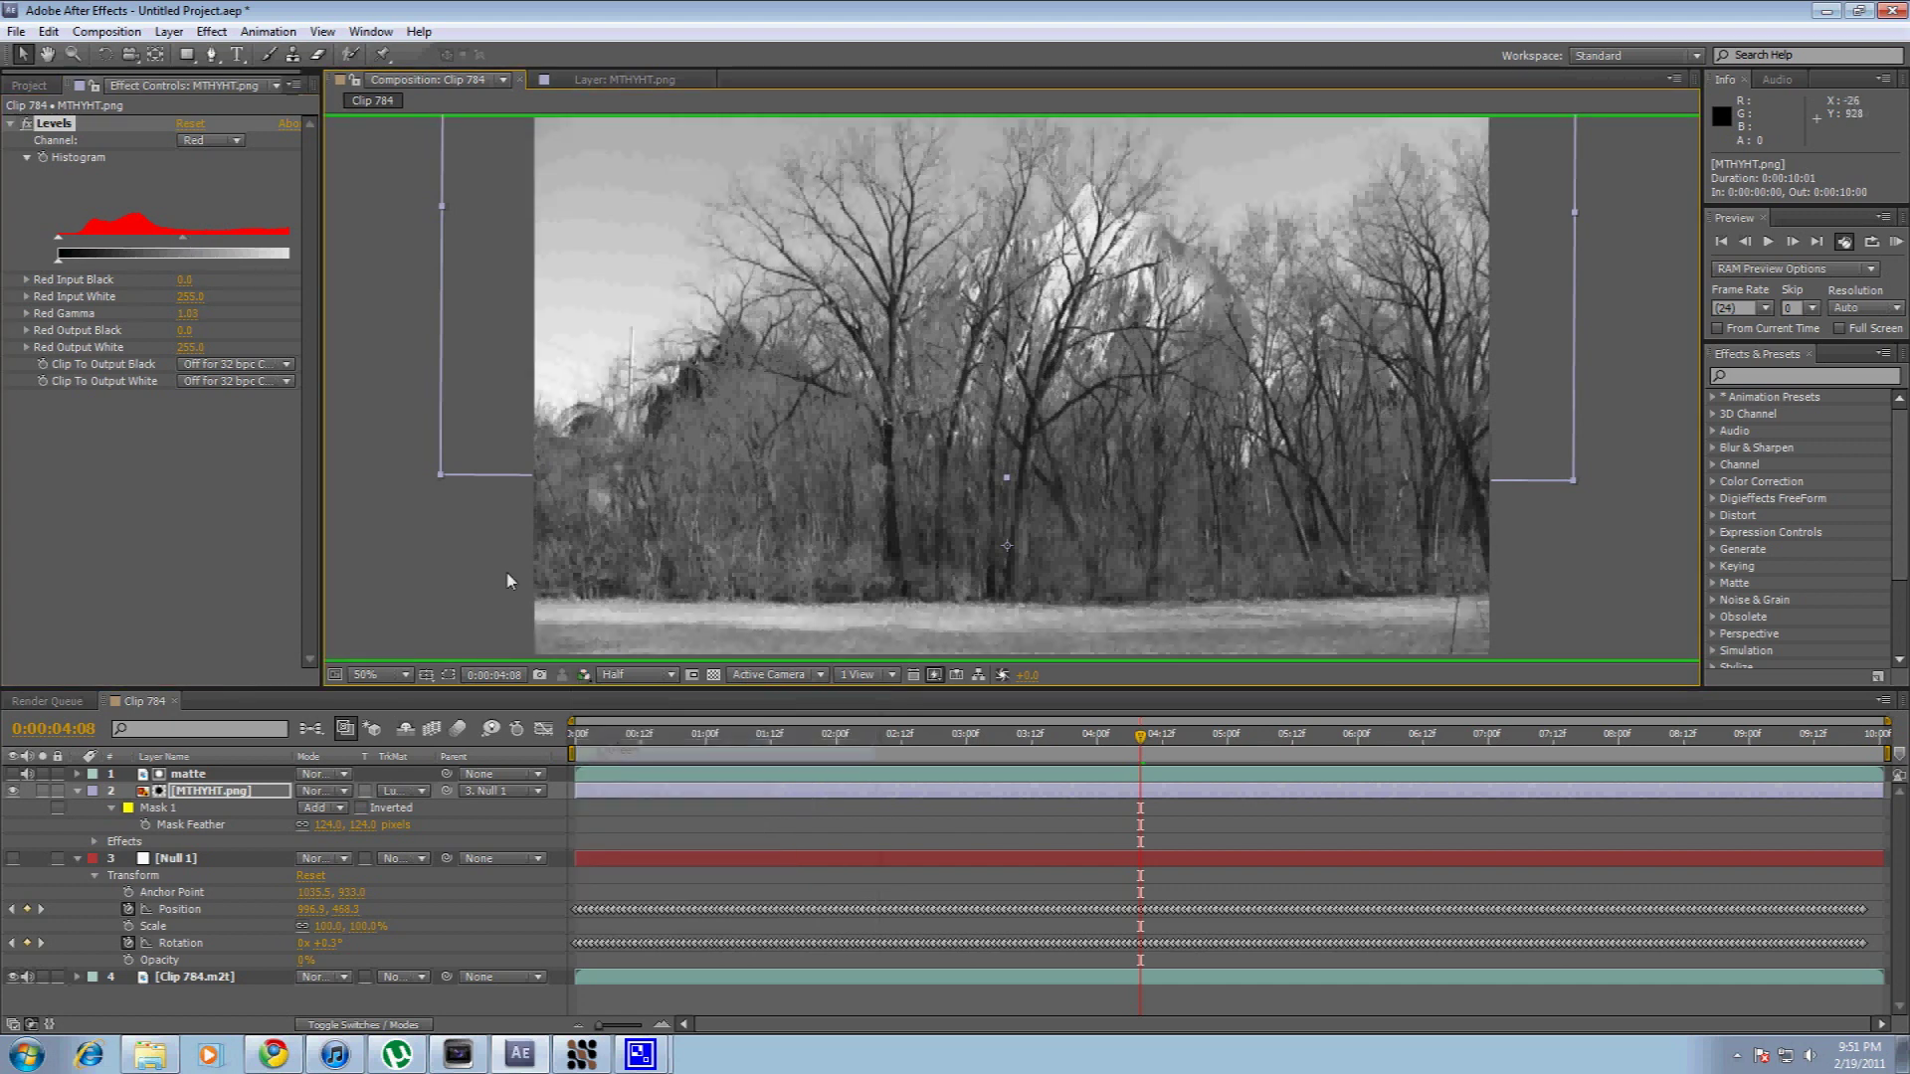
{"action": "left_click", "coordinate": [207, 141]}
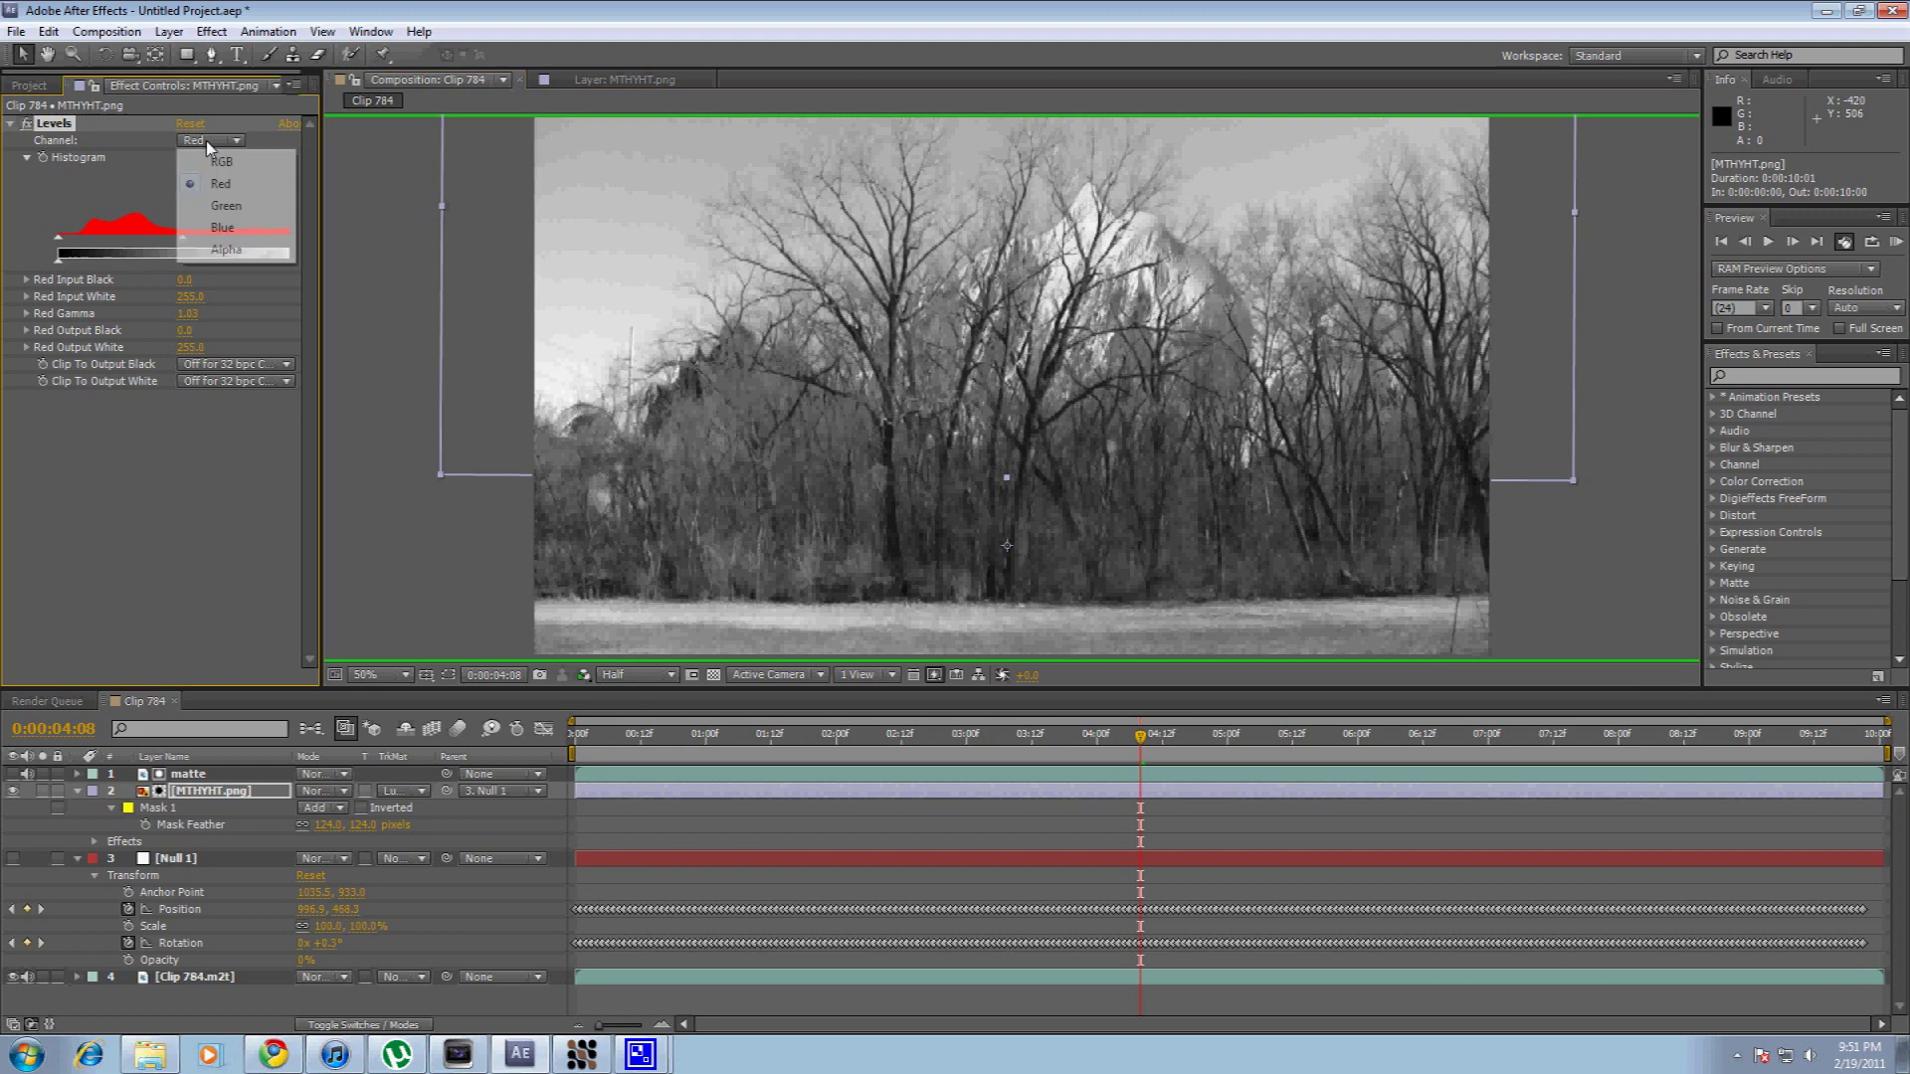
{"action": "left_click", "coordinate": [226, 206]}
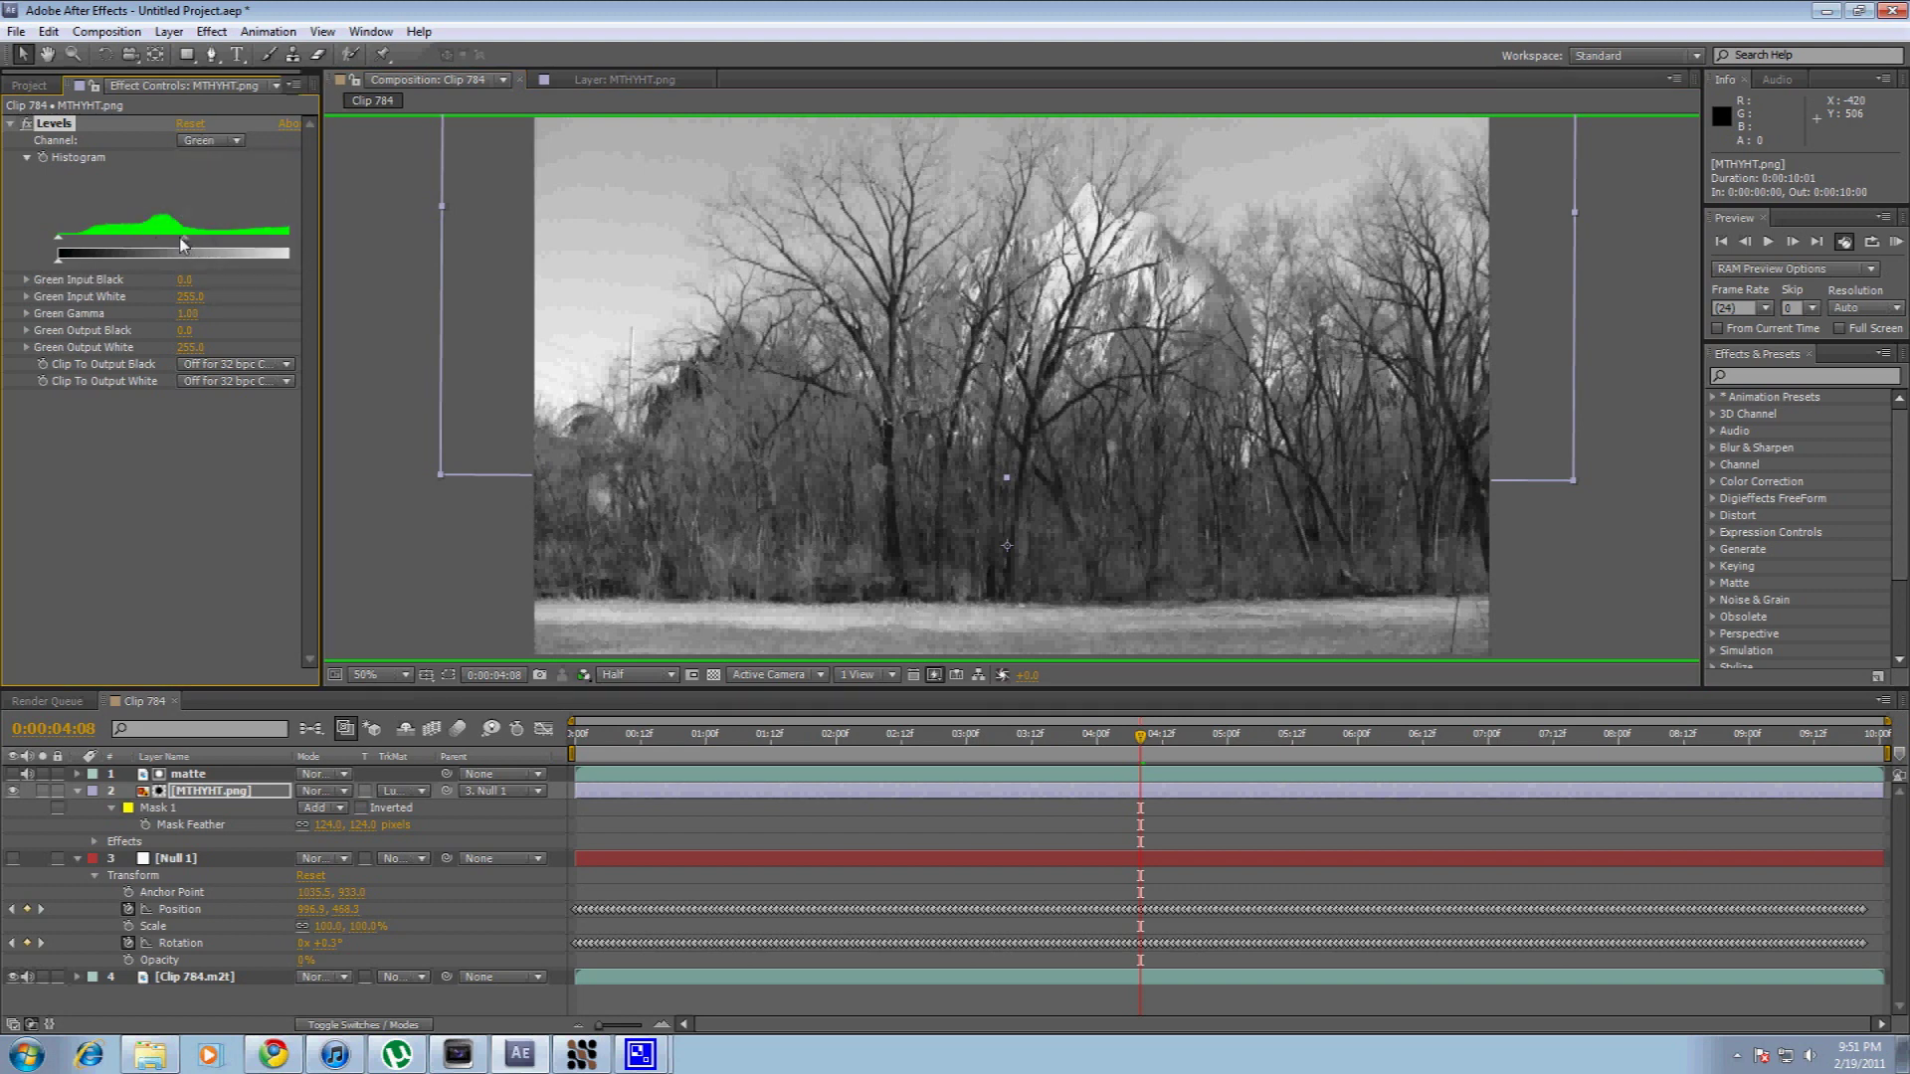
{"action": "mouse_move", "coordinate": [187, 247]}
{"action": "left_mouse_down"}
{"action": "mouse_move", "coordinate": [223, 248]}
{"action": "mouse_move", "coordinate": [208, 256]}
{"action": "left_mouse_up"}
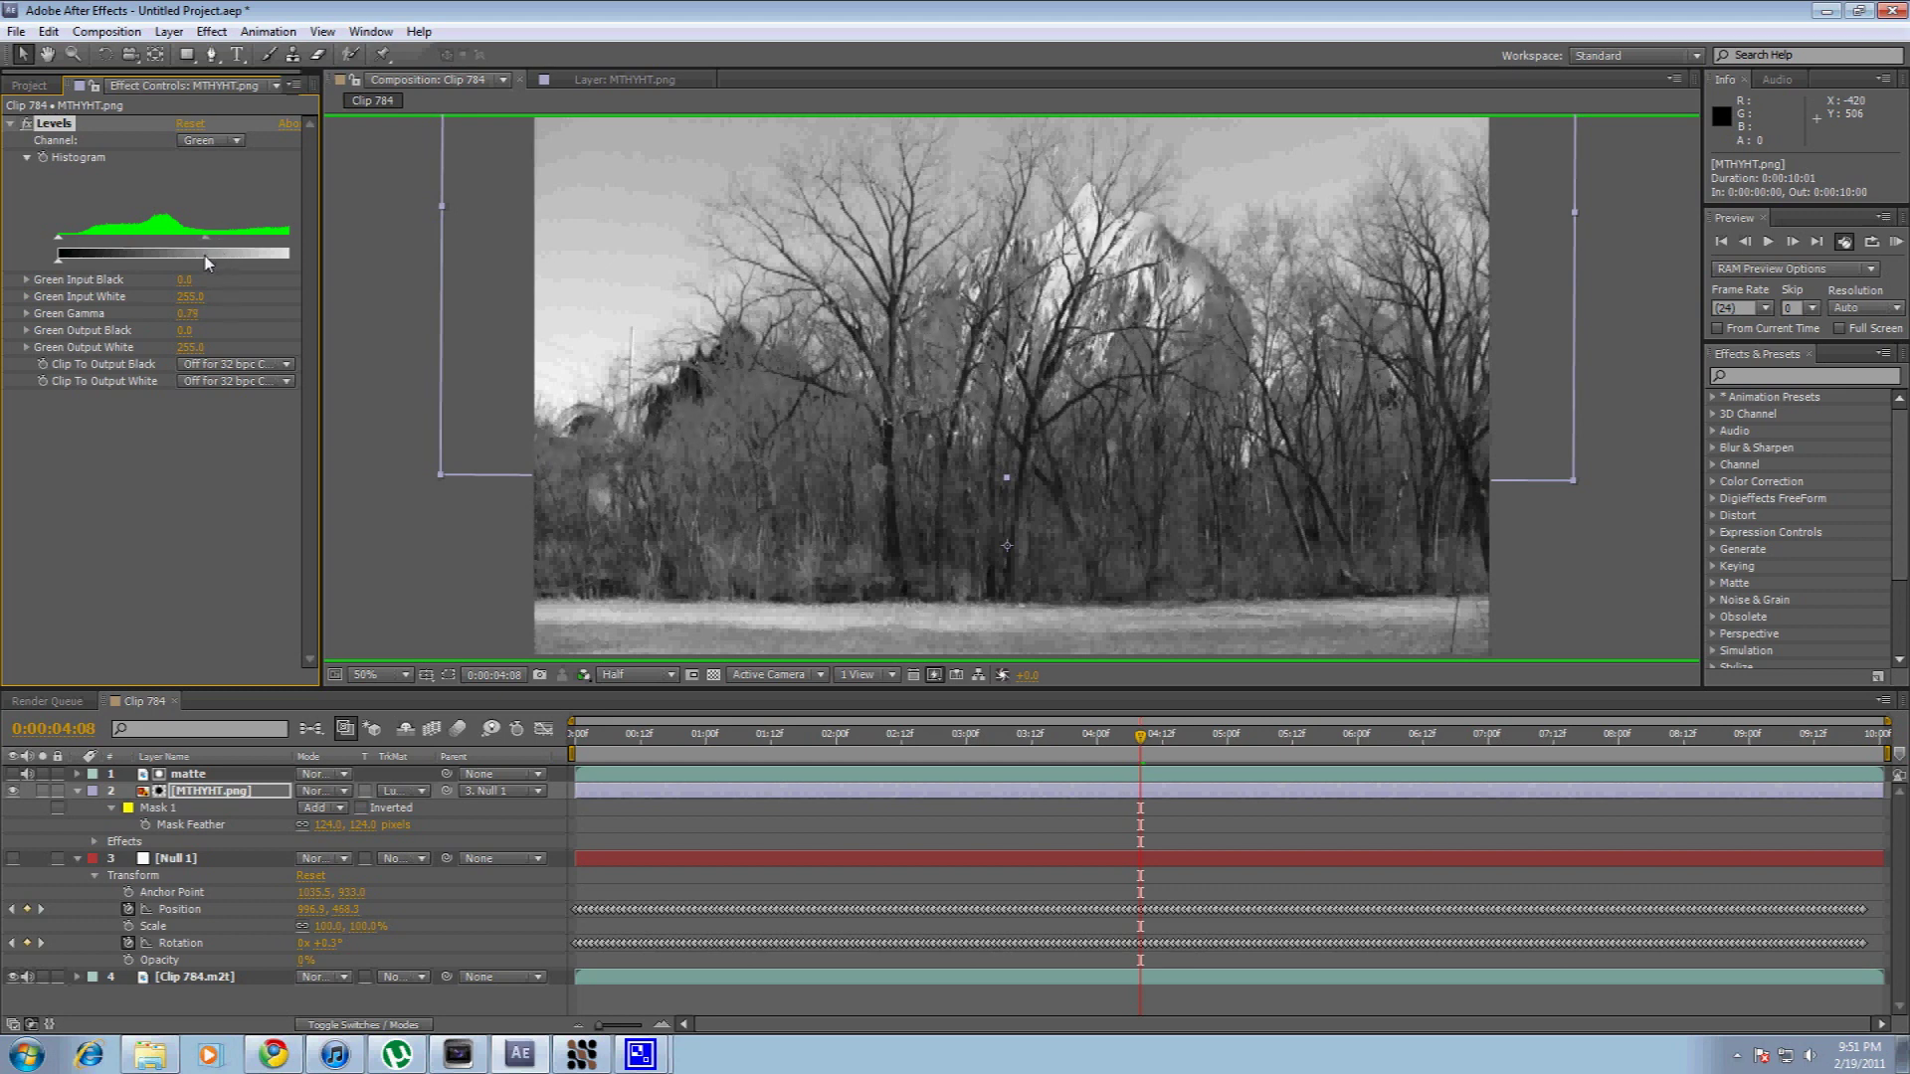
Preview the composition's blue channel and set the mountain's Levels Blue Gamma to 0.55.
{"action": "left_click", "coordinate": [584, 676]}
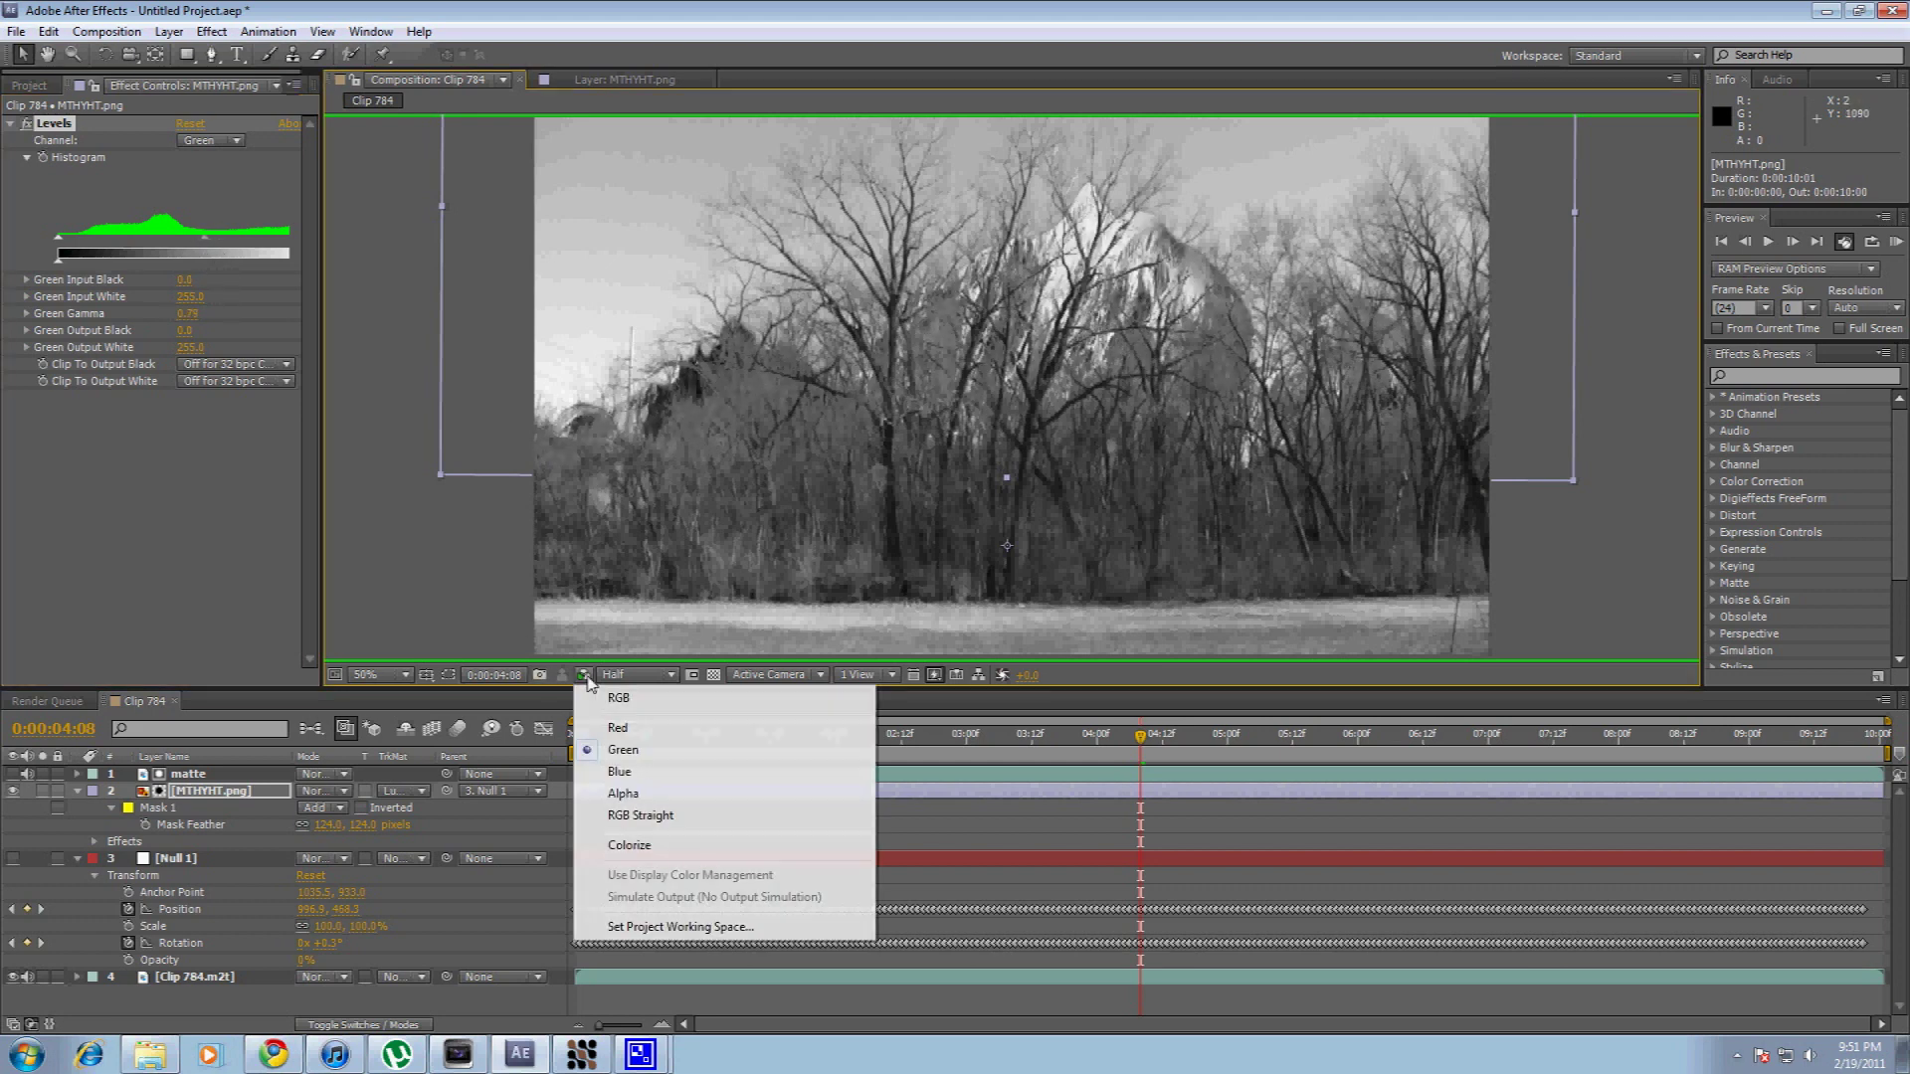
{"action": "left_click", "coordinate": [609, 775]}
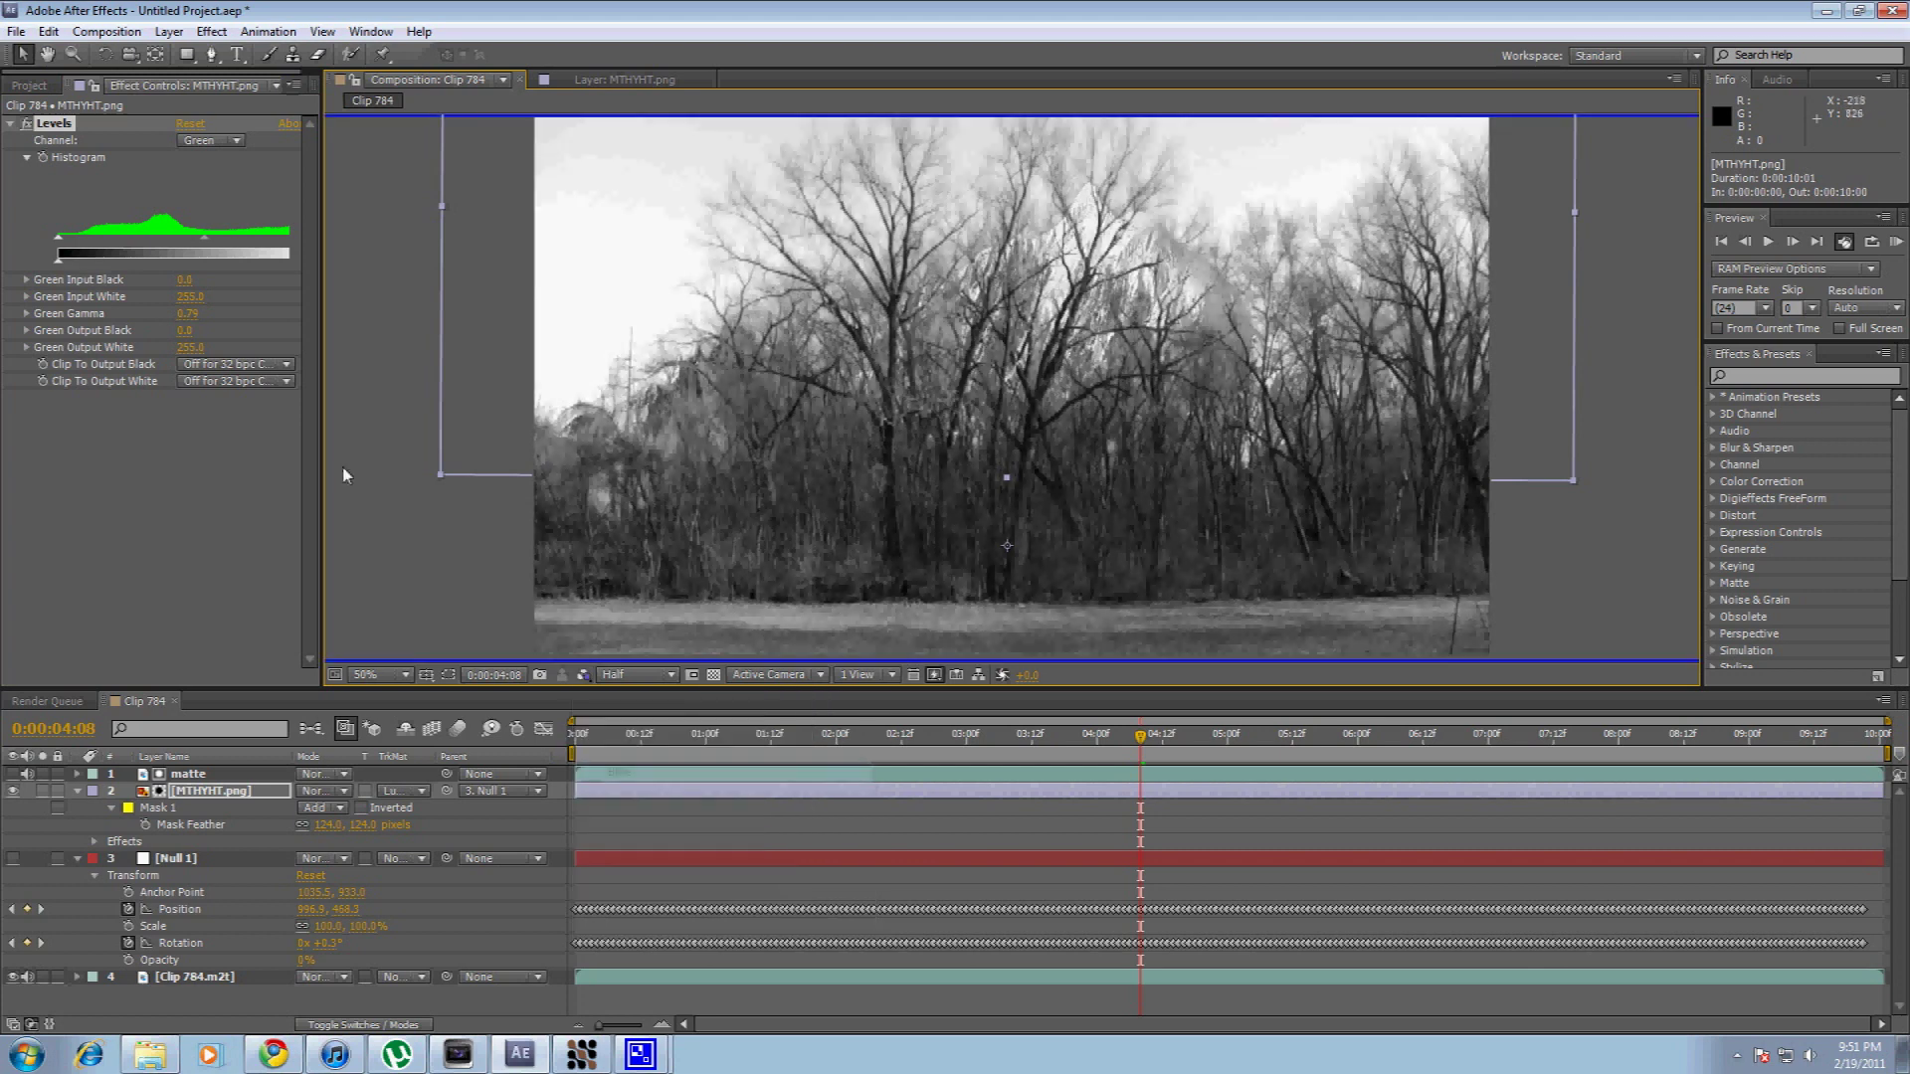
{"action": "left_click", "coordinate": [218, 140]}
{"action": "left_click", "coordinate": [196, 231]}
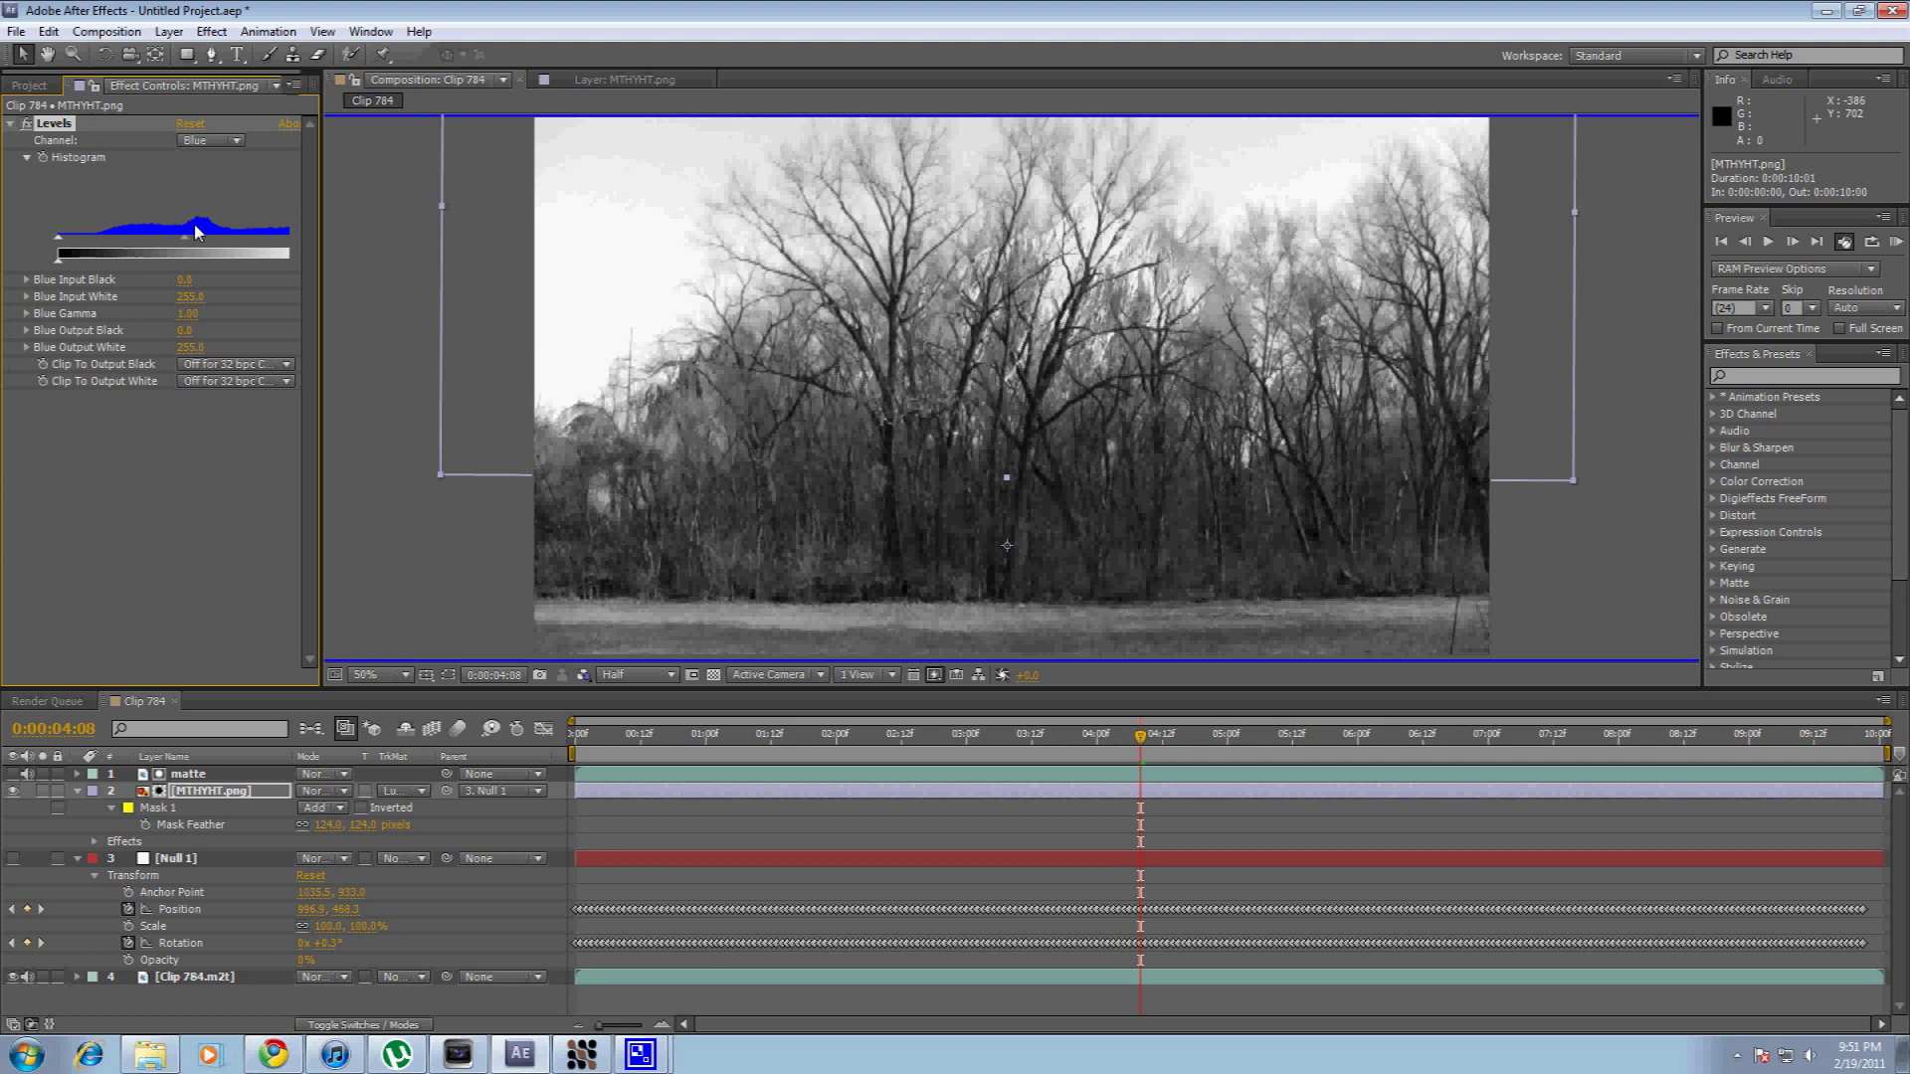
{"action": "left_click_drag", "start_coordinate": [196, 241], "coordinate": [236, 245]}
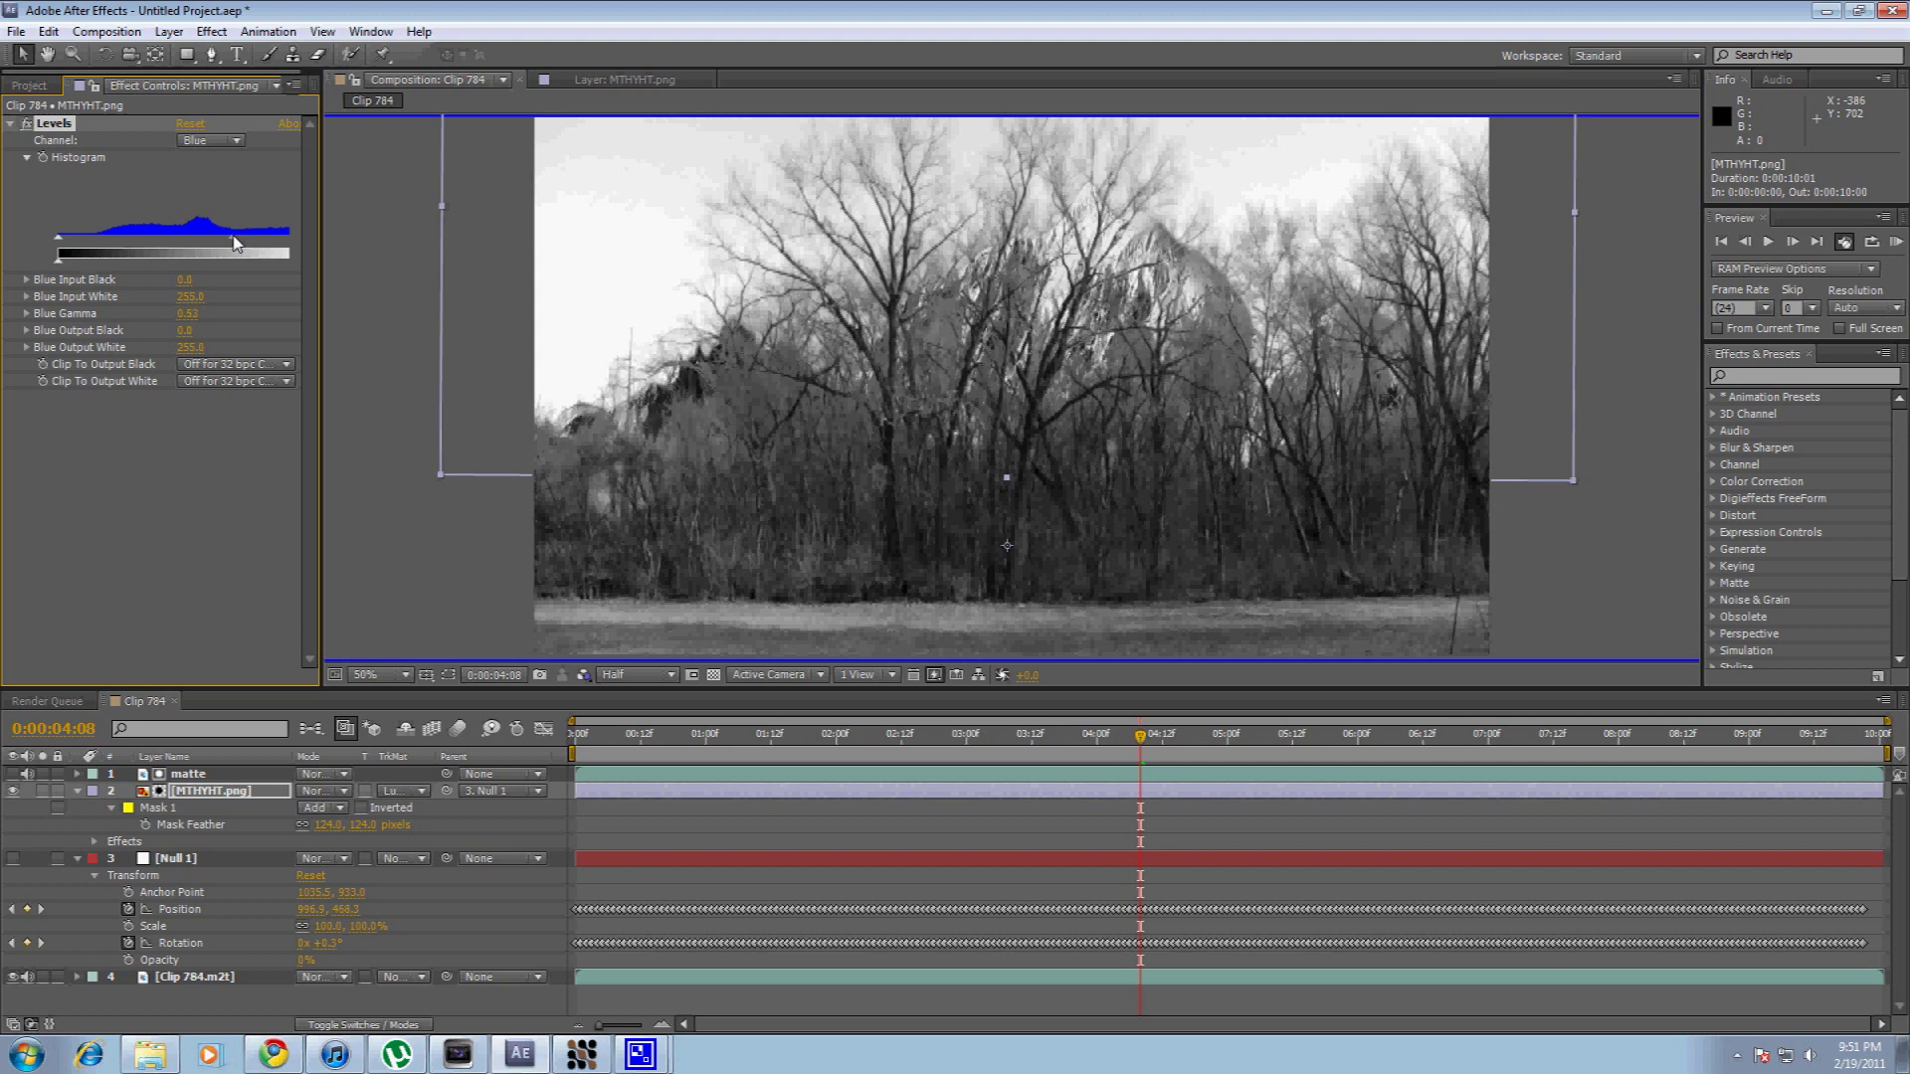
{"action": "left_click_drag", "start_coordinate": [237, 244], "coordinate": [233, 245]}
{"action": "left_click", "coordinate": [584, 676]}
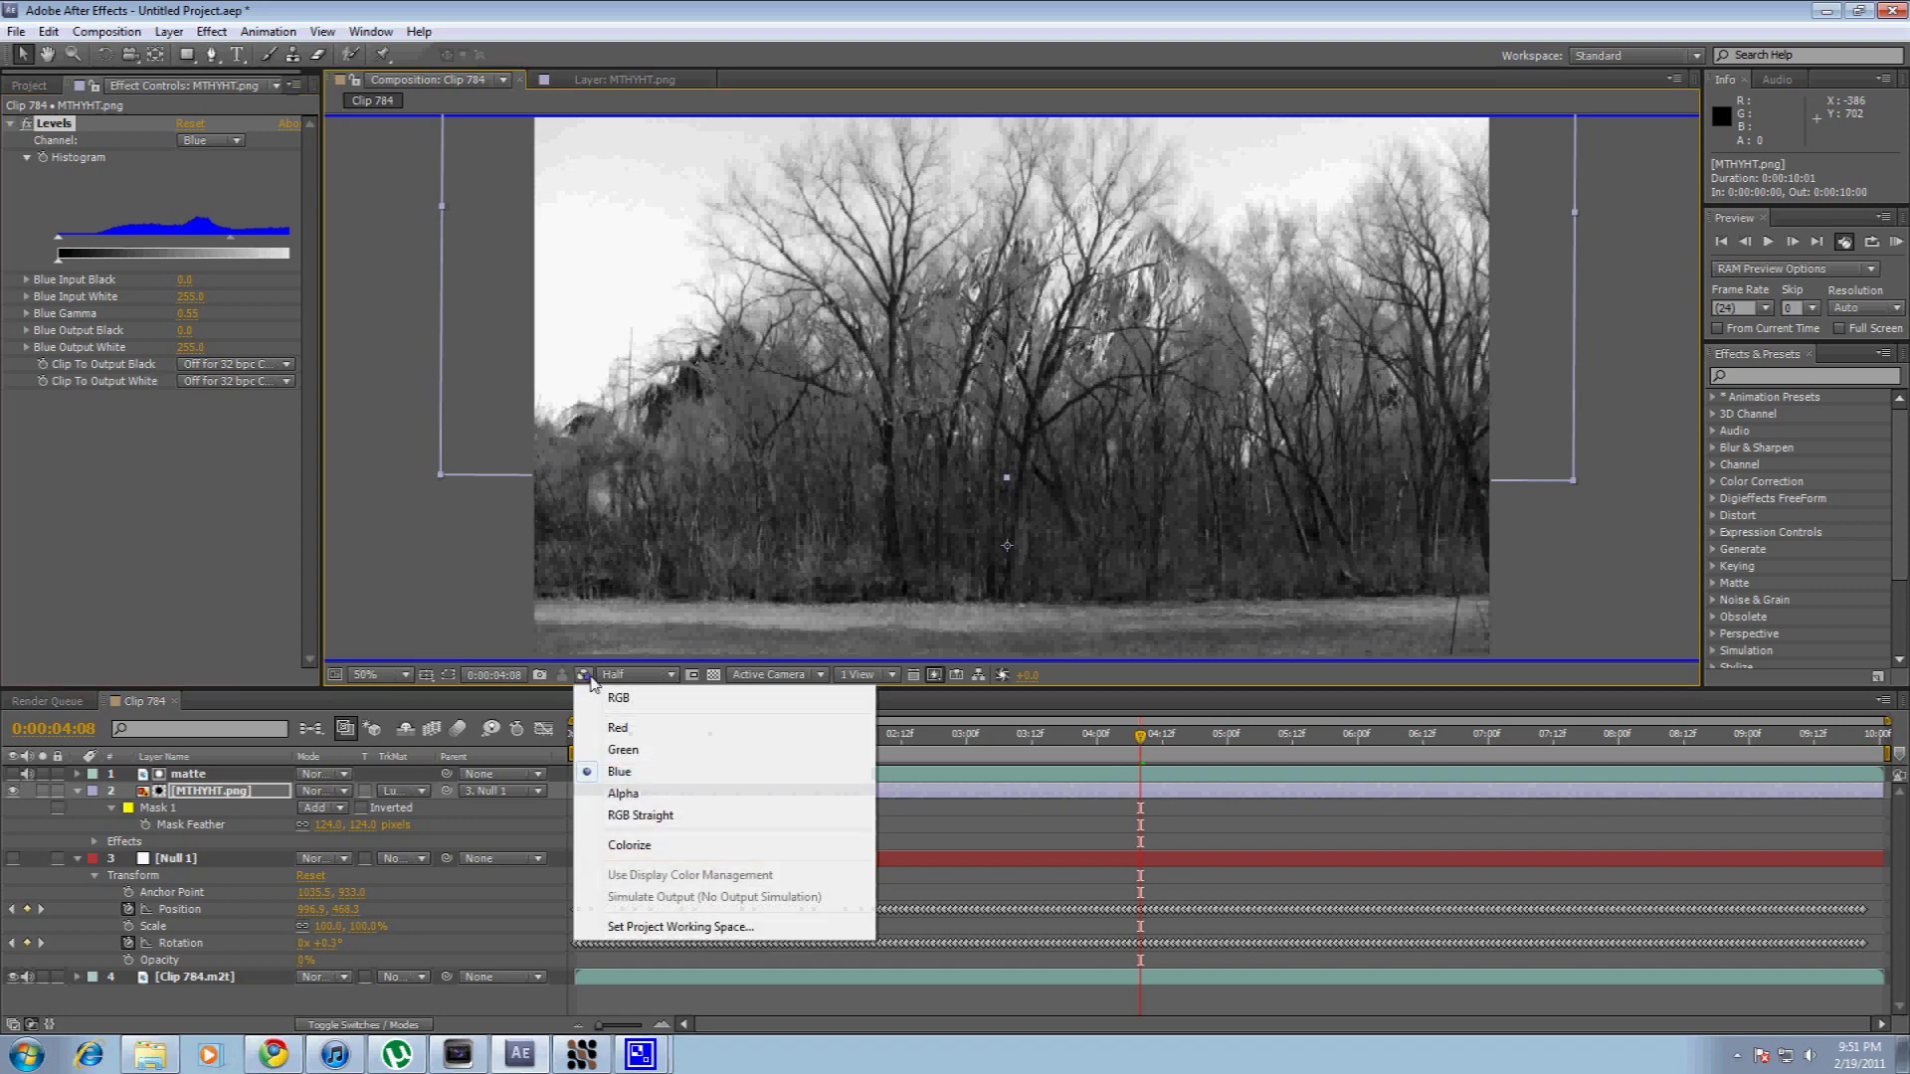
Return the composition view to full RGB and toggle the Levels effect to compare the mountain with and without the correction.
{"action": "left_click", "coordinate": [621, 694]}
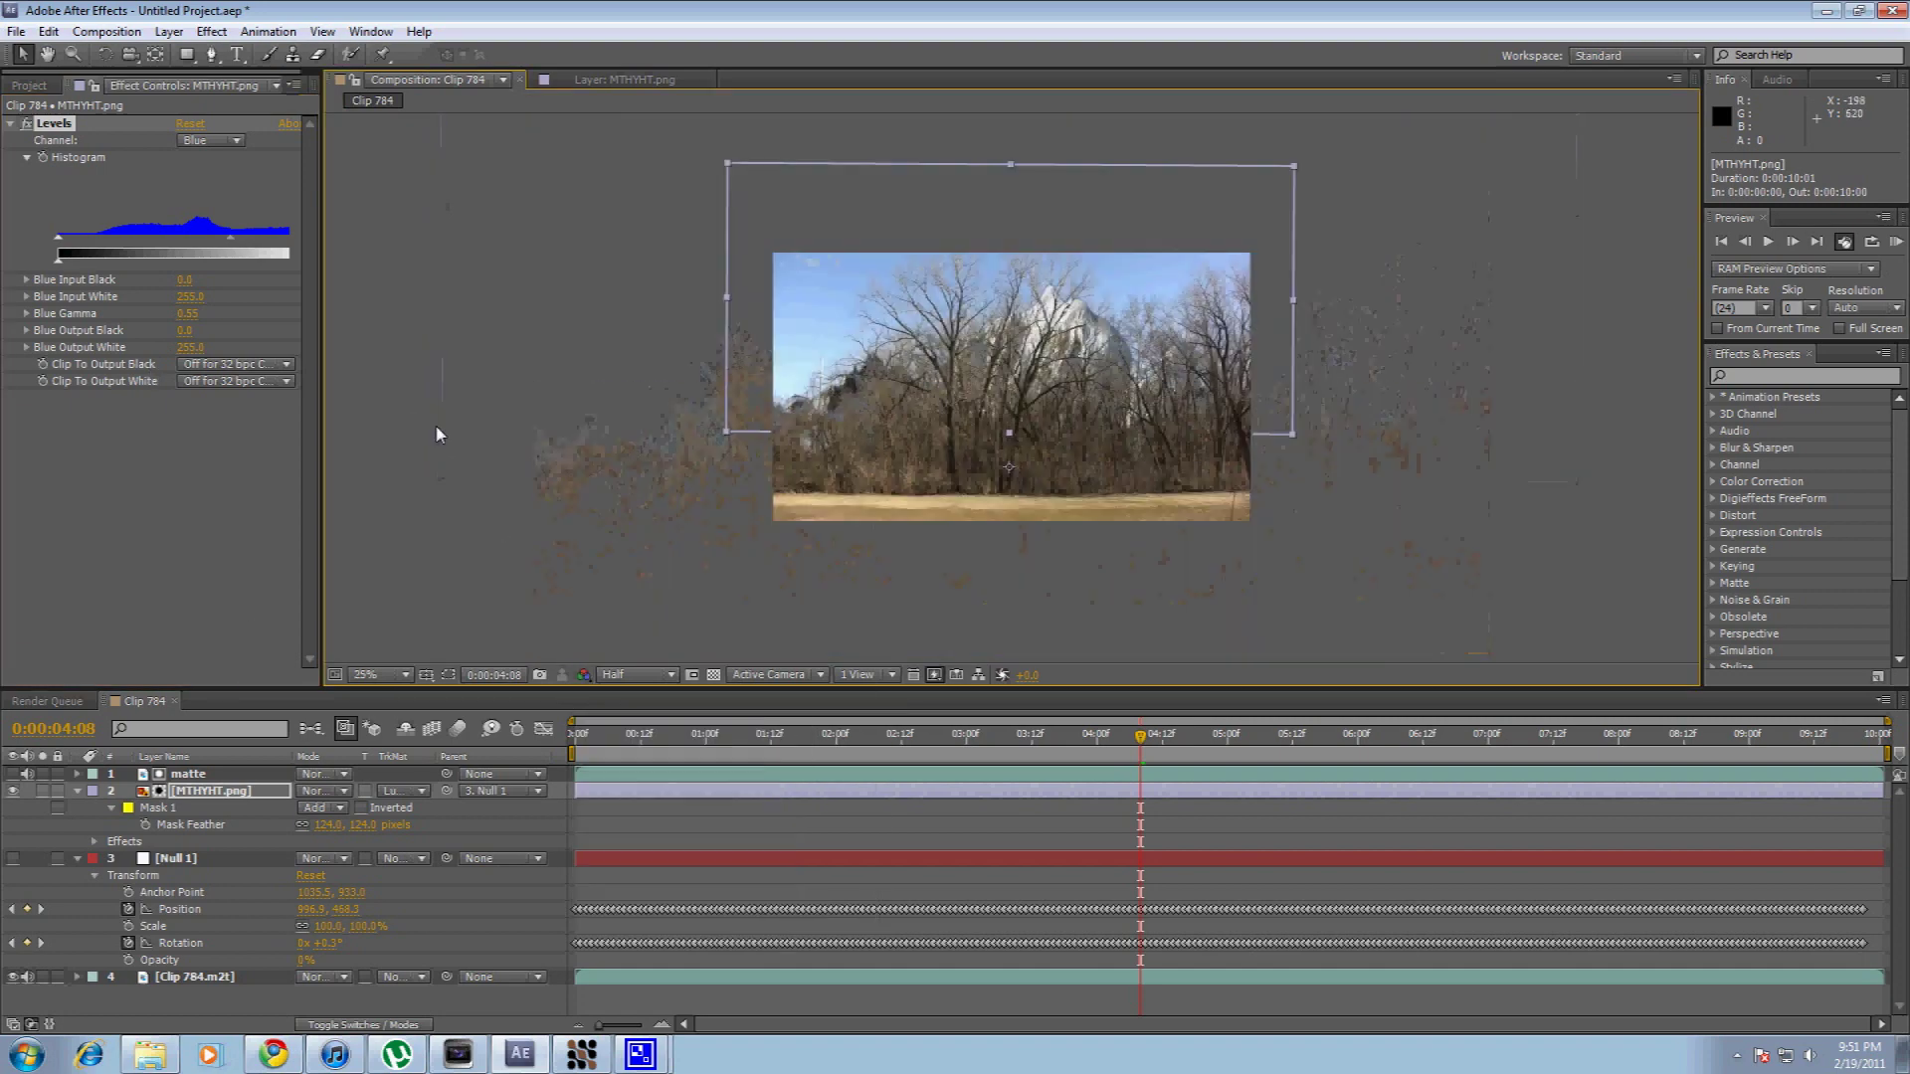
{"action": "left_click", "coordinate": [27, 133]}
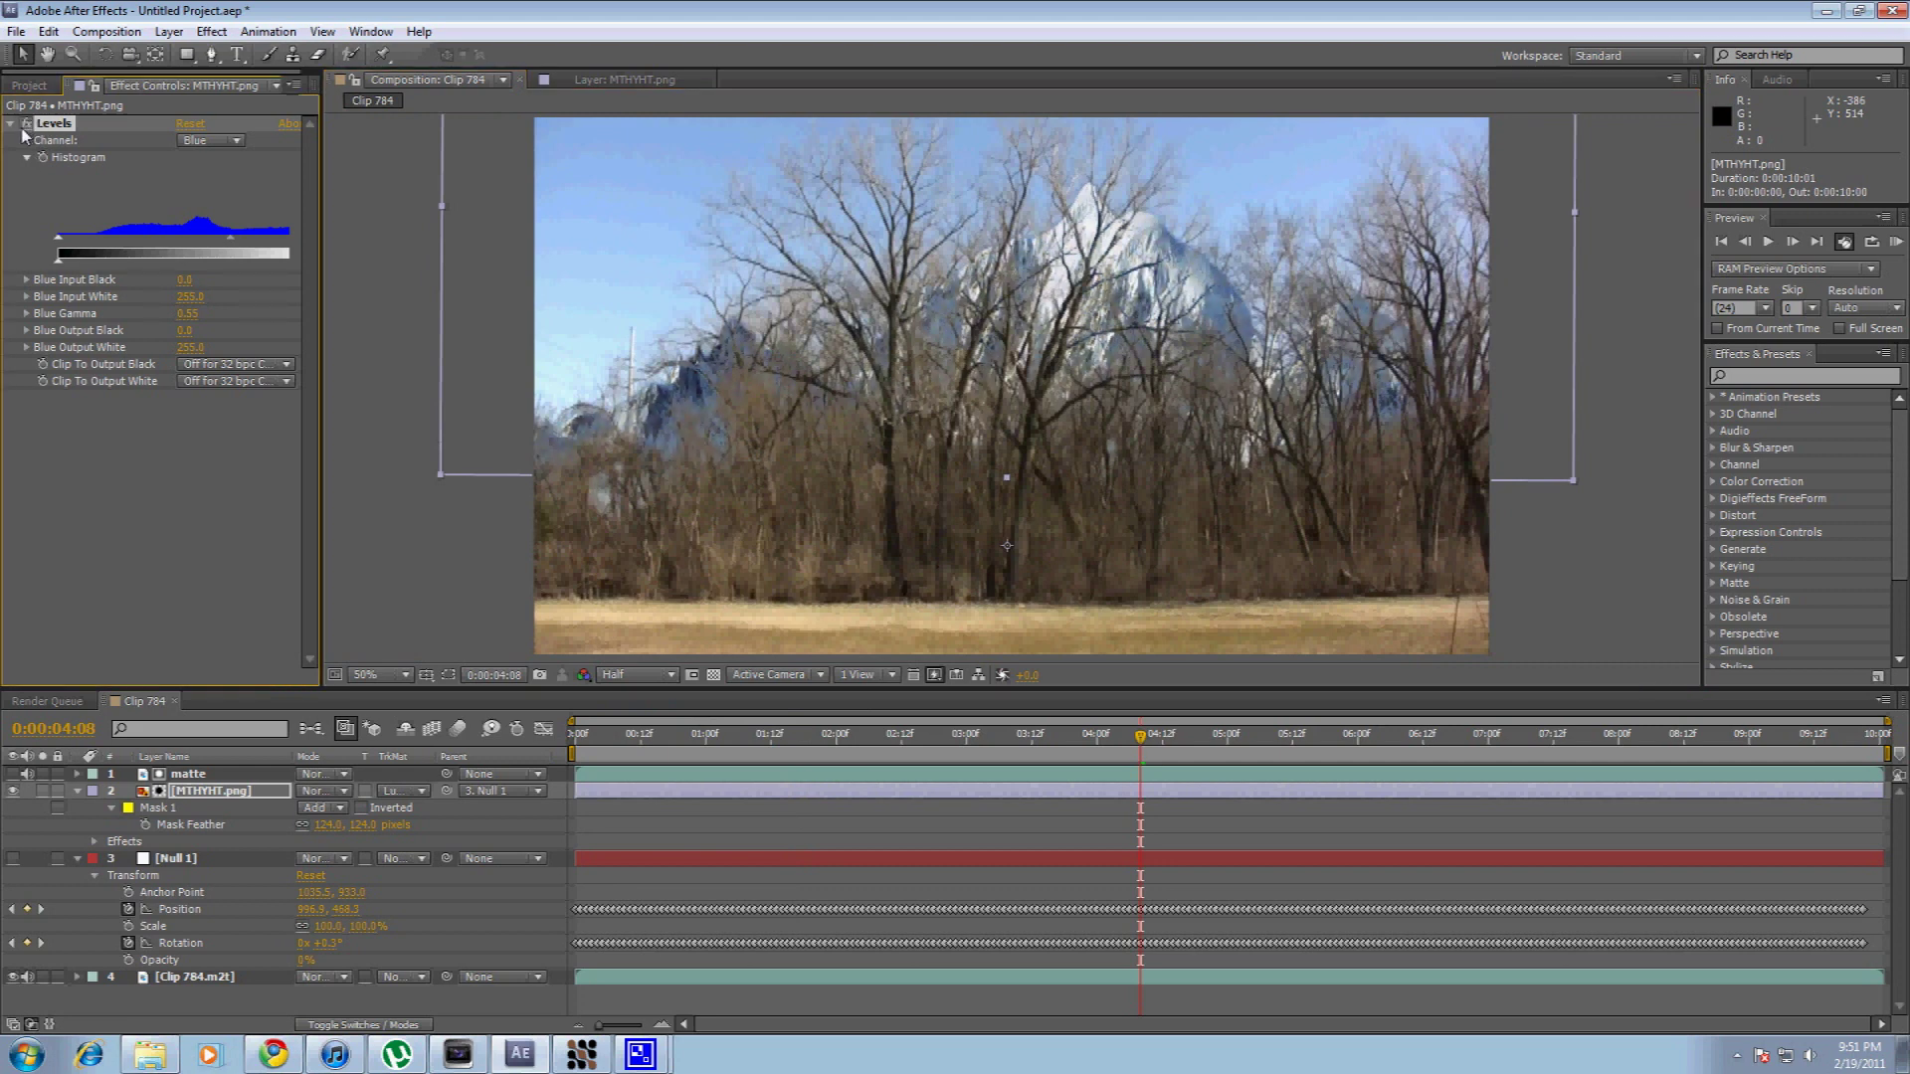
{"action": "left_click", "coordinate": [438, 472]}
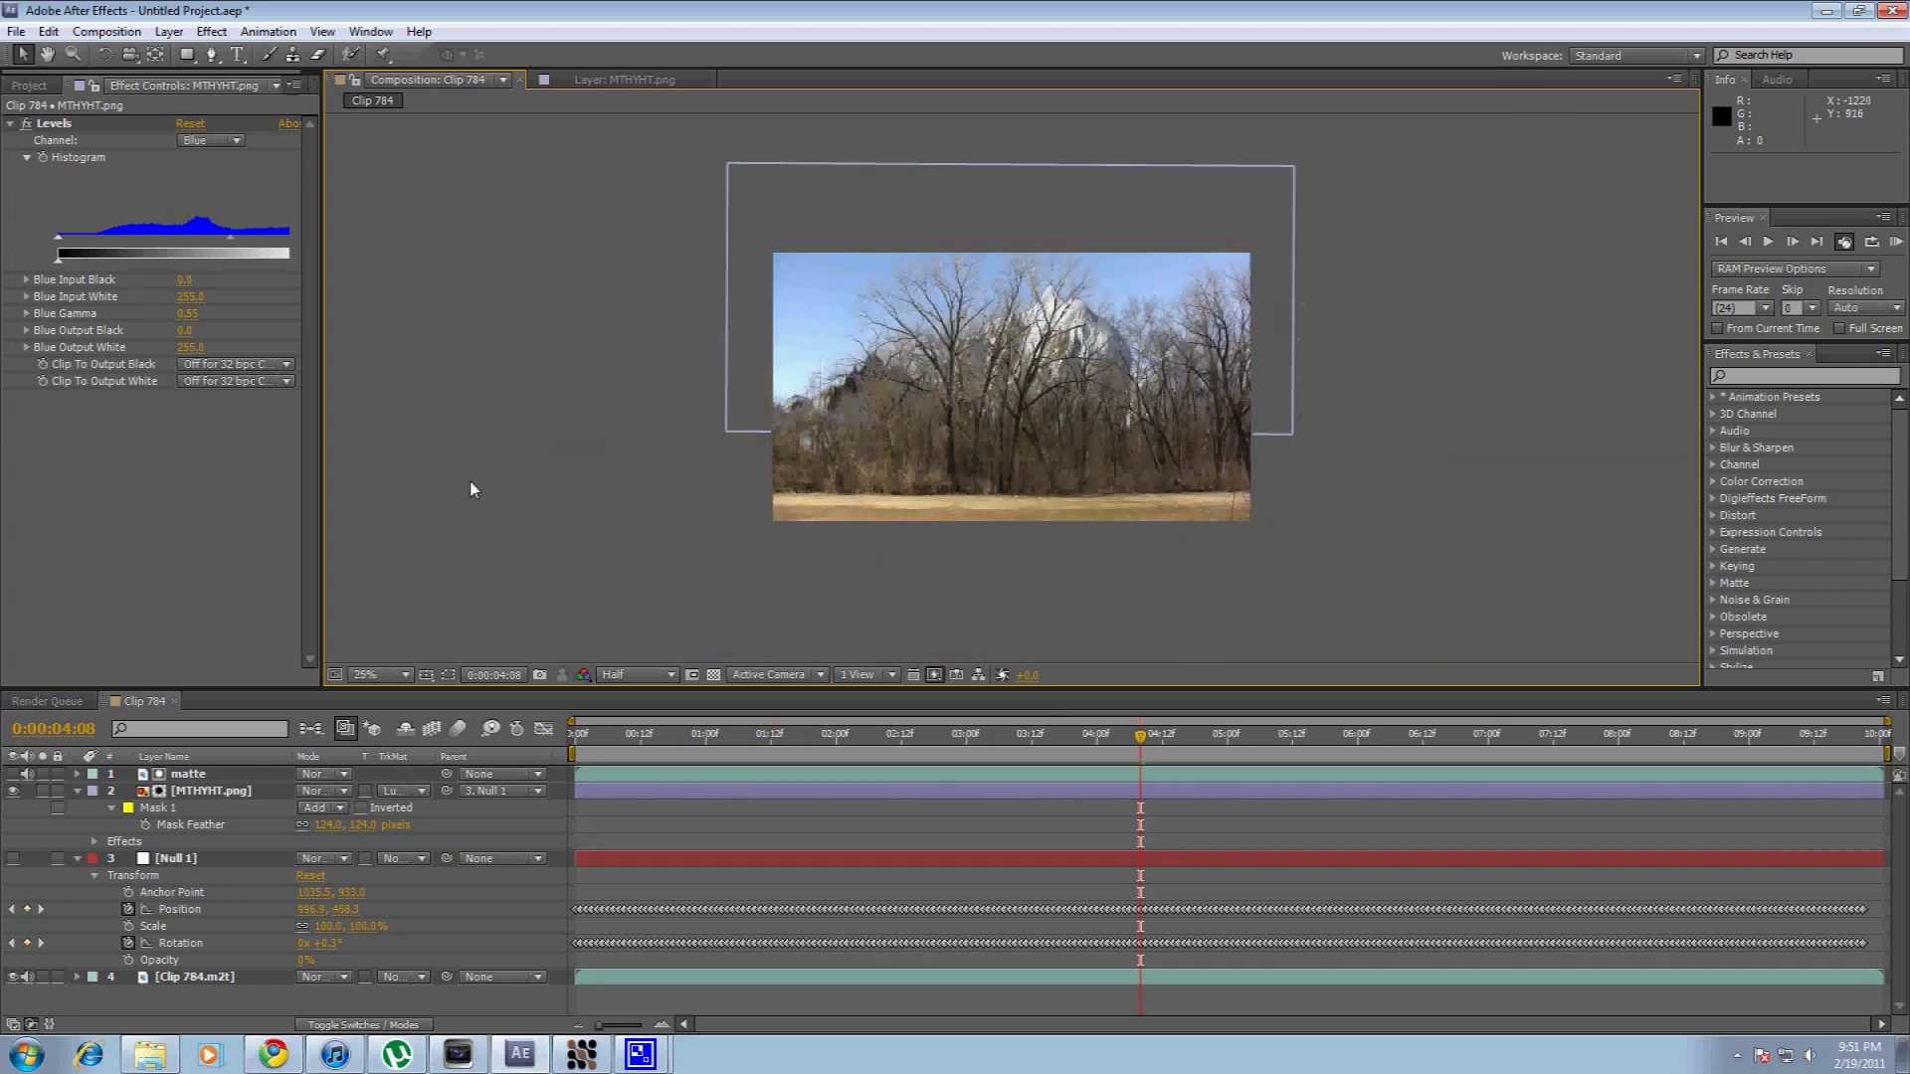
Enlarge the MTHYHT.png mountain to about -142, 194% scale and reposition it behind the trees at about 932.5, 1375.4.
{"action": "left_click", "coordinate": [185, 791]}
{"action": "key", "text": "."}
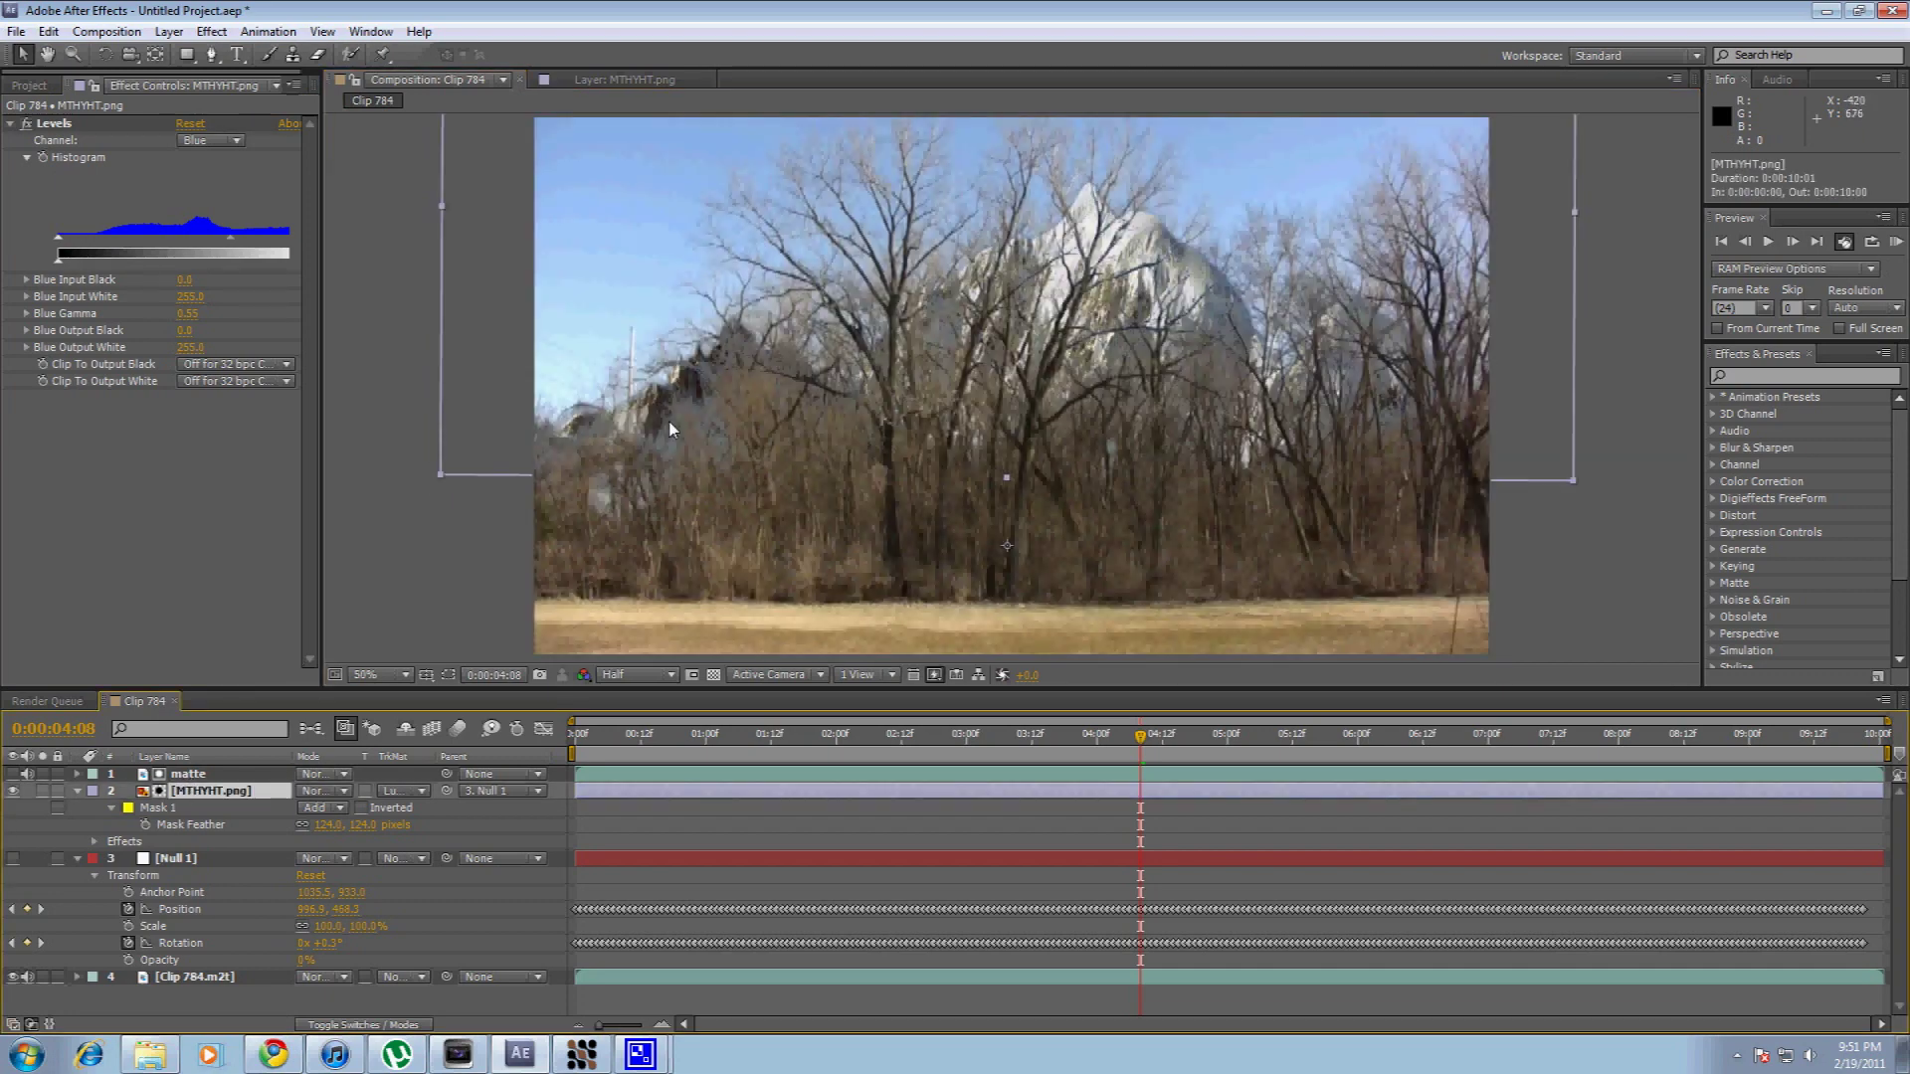
{"action": "left_click_drag", "start_coordinate": [442, 477], "coordinate": [420, 488]}
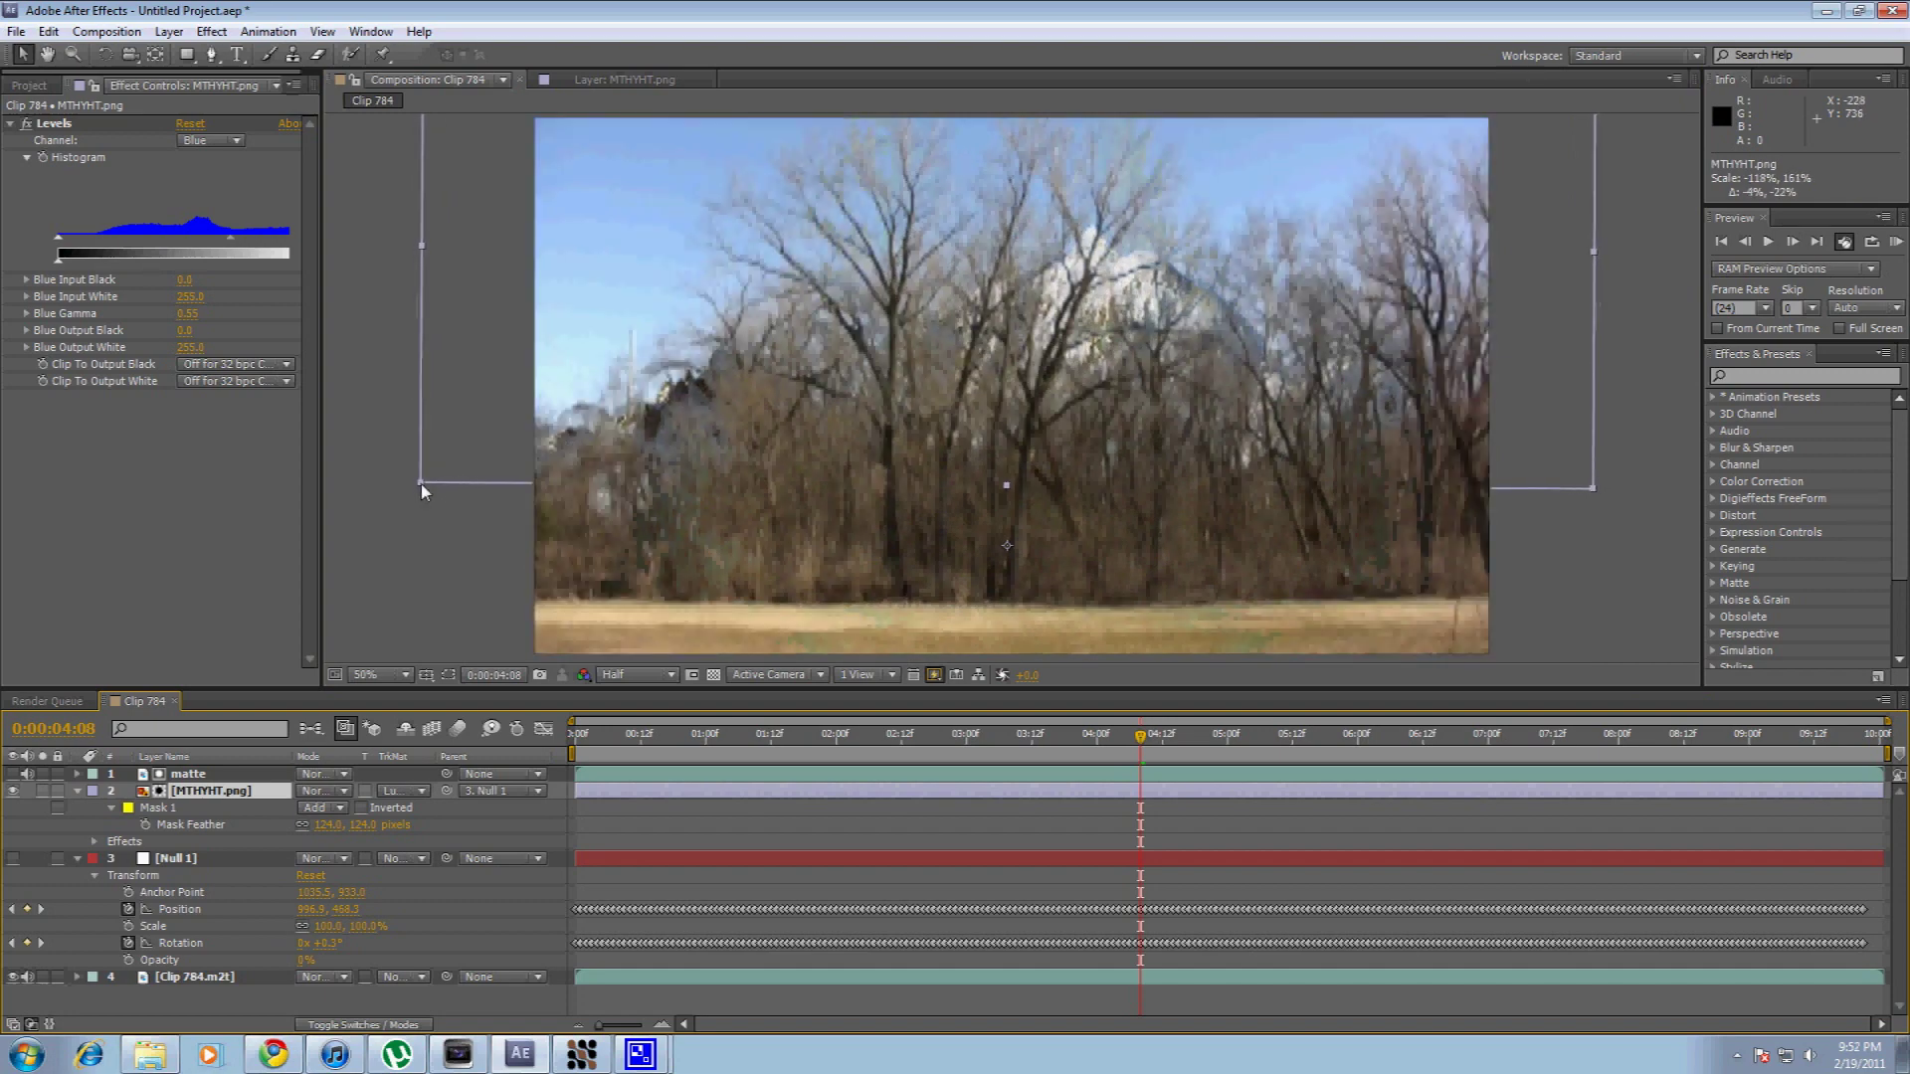
{"action": "left_click_drag", "start_coordinate": [465, 451], "coordinate": [397, 563]}
{"action": "left_click", "coordinate": [230, 532]}
{"action": "key", "text": "s"}
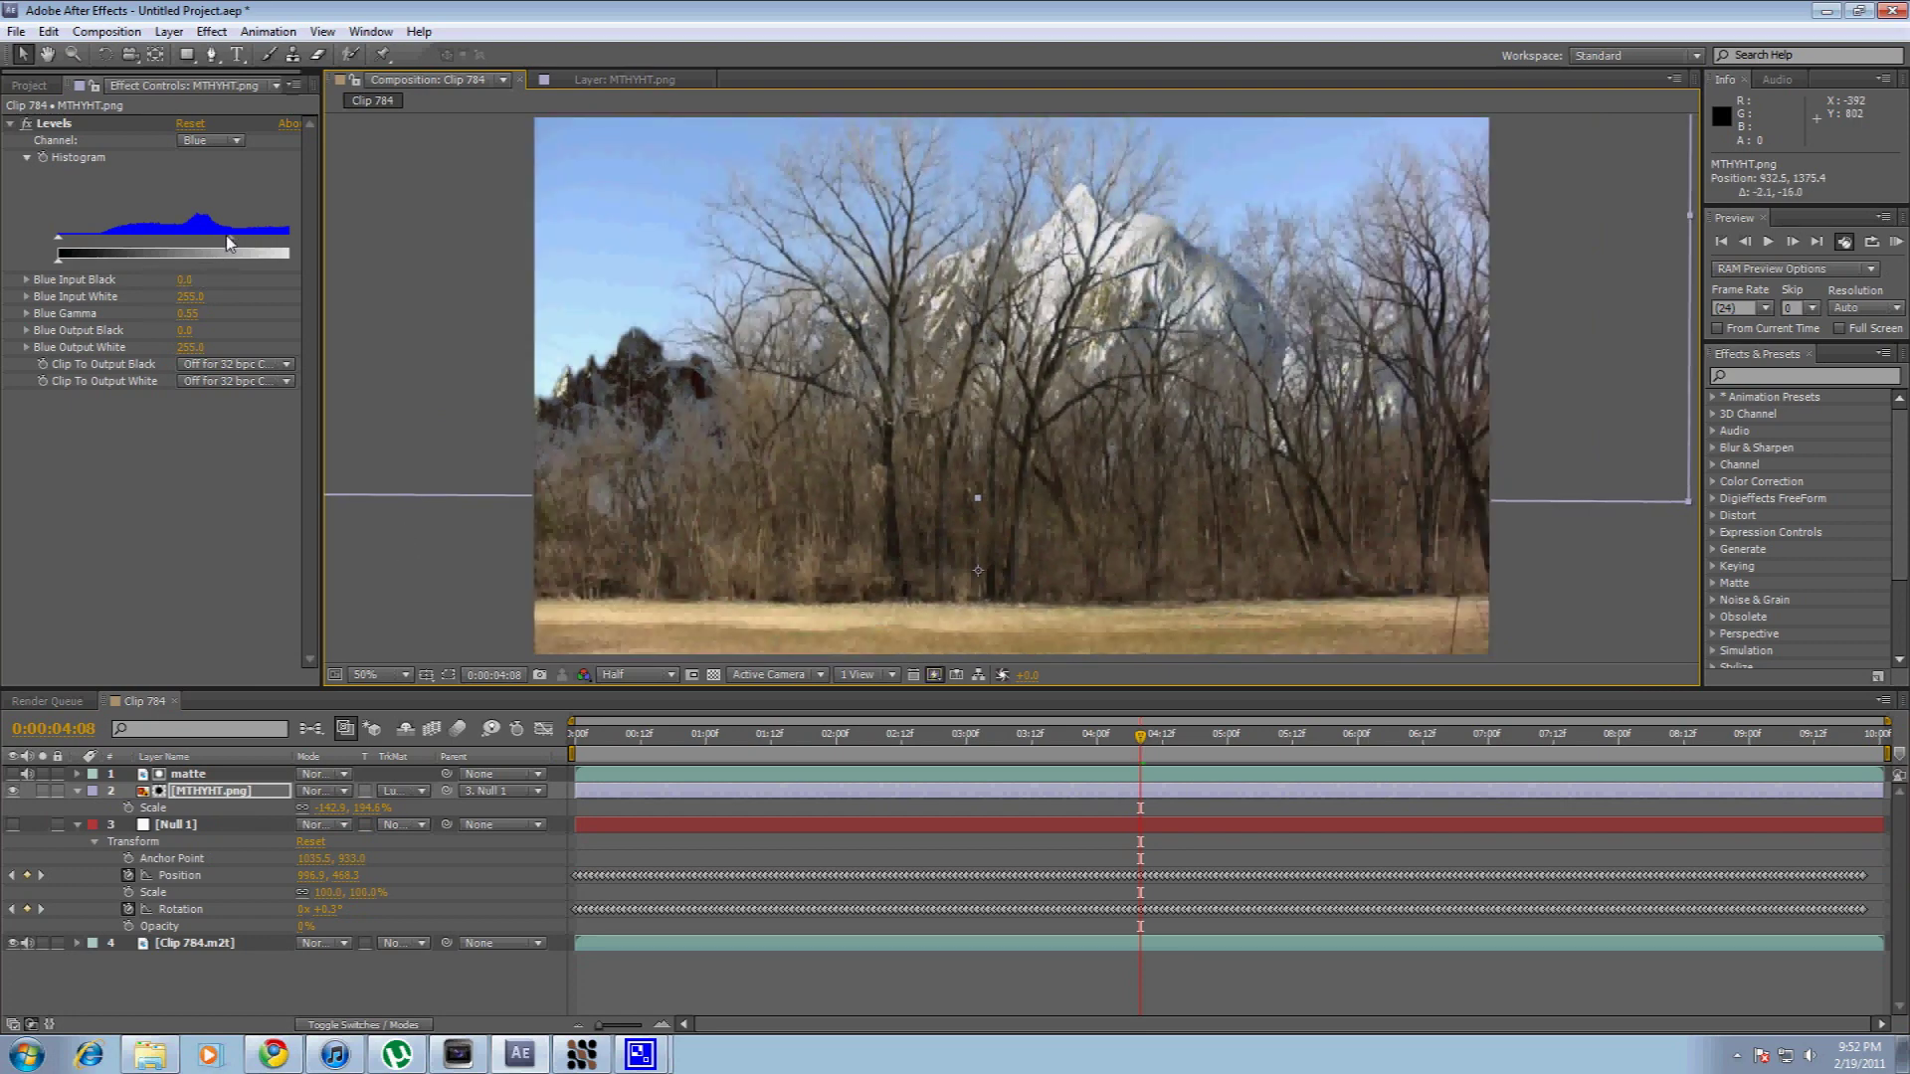
Adjust the mountain's Levels Blue Gamma to 0.56 and set its overall RGB Gamma to 0.99.
{"action": "left_click_drag", "start_coordinate": [232, 243], "coordinate": [225, 246]}
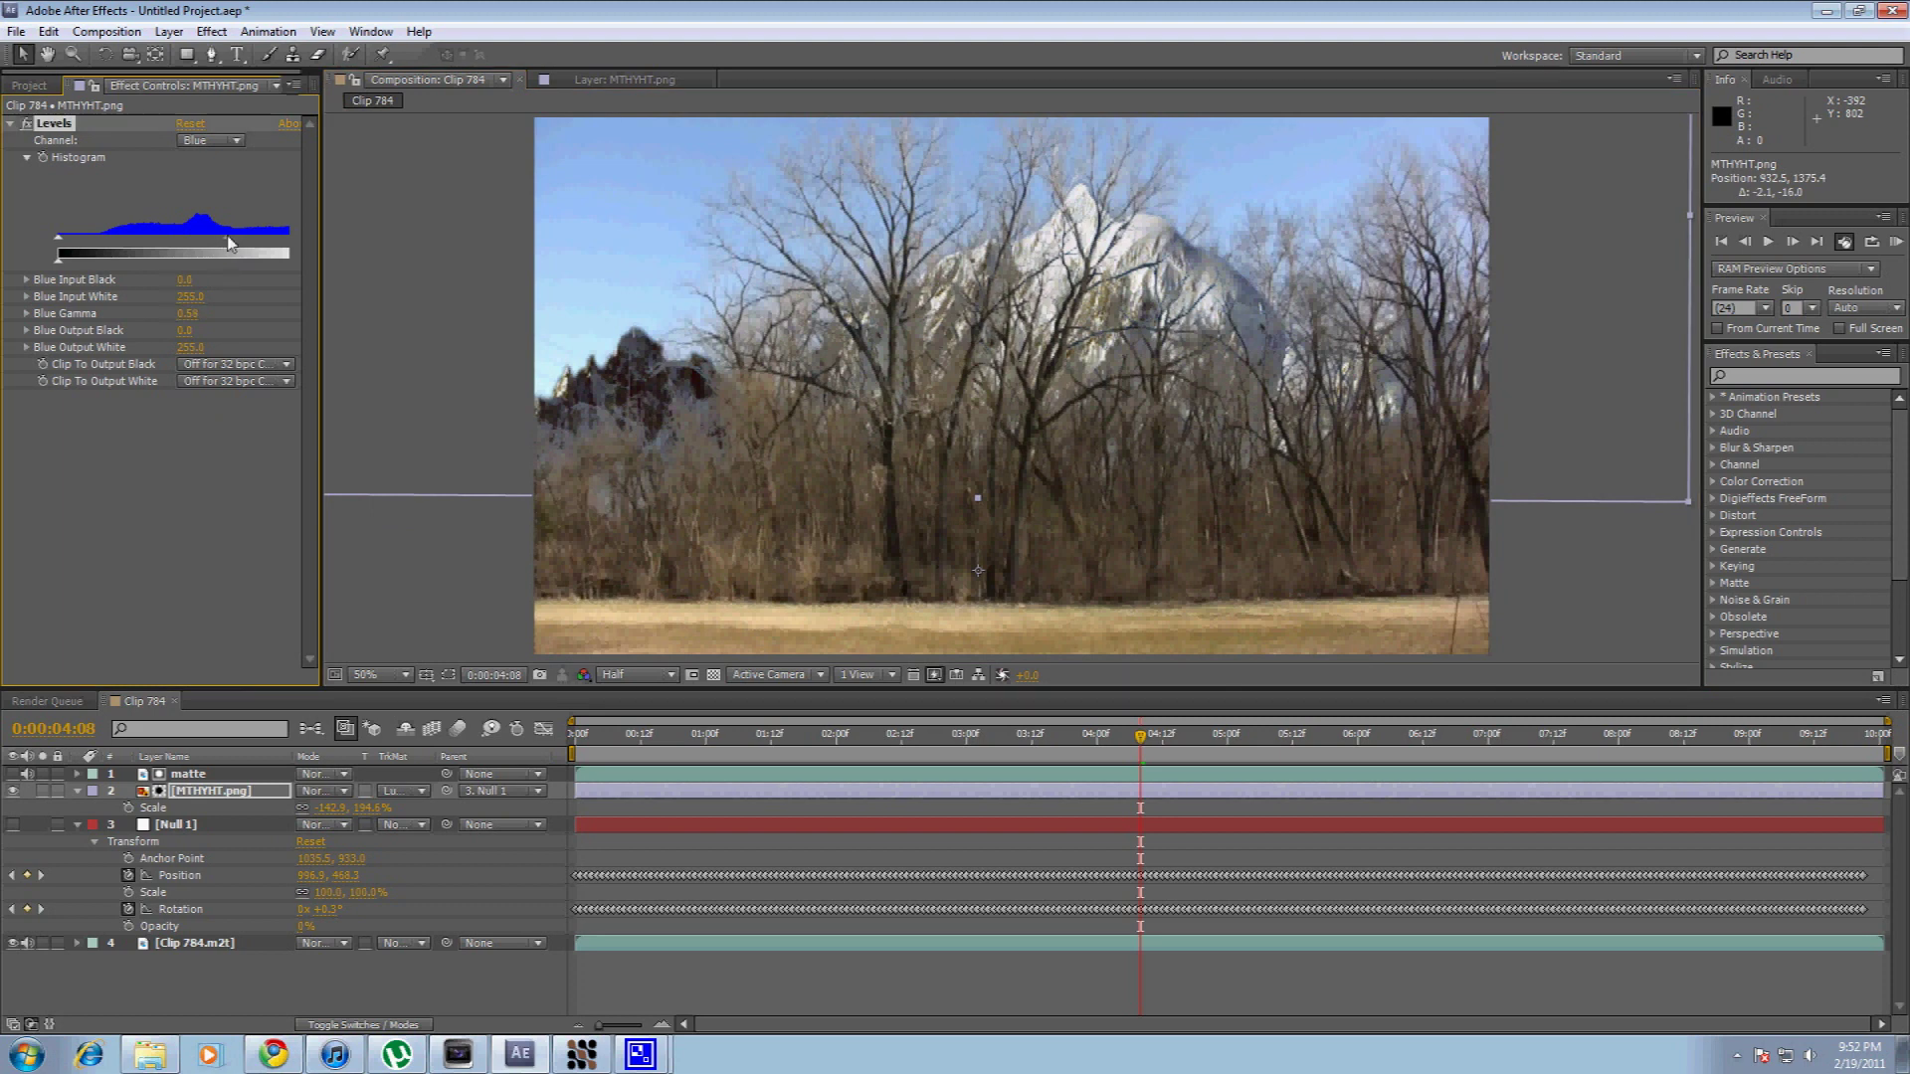
{"action": "left_click", "coordinate": [212, 31]}
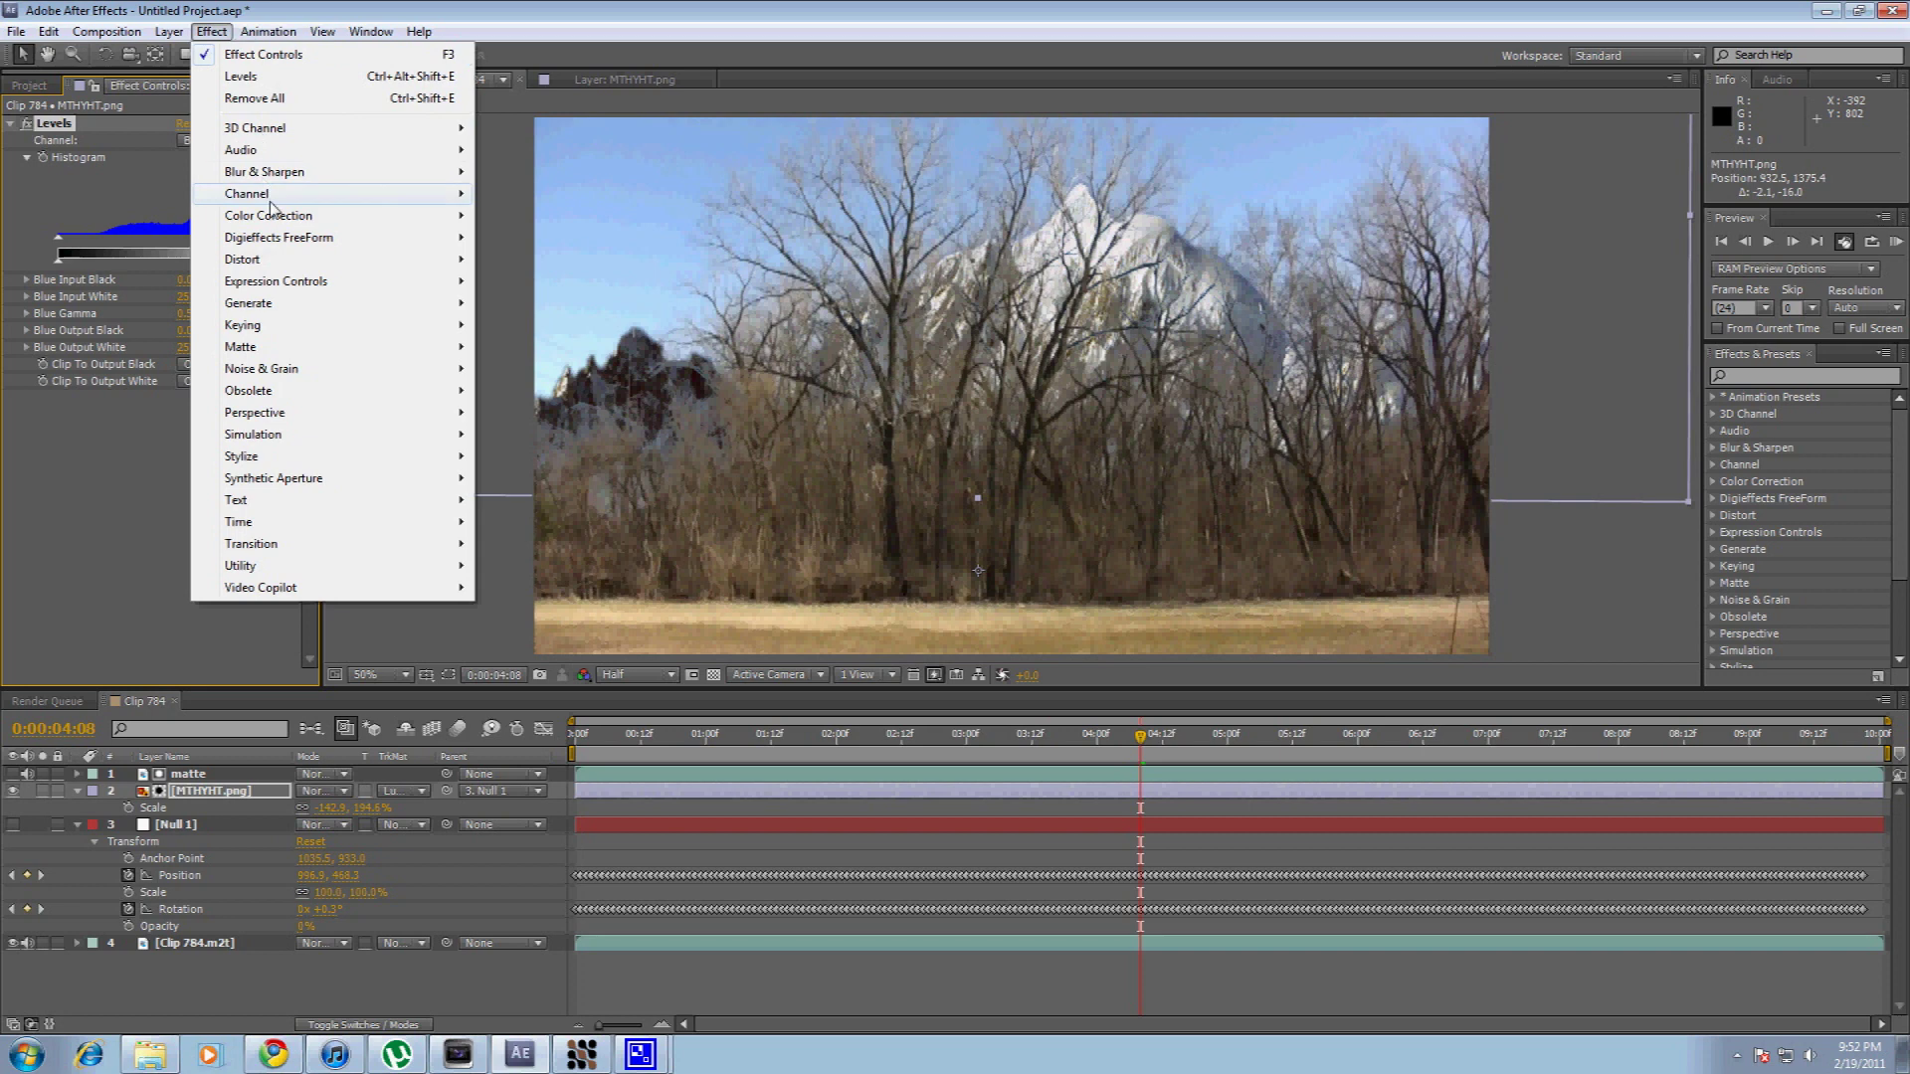
{"action": "left_click", "coordinate": [186, 145]}
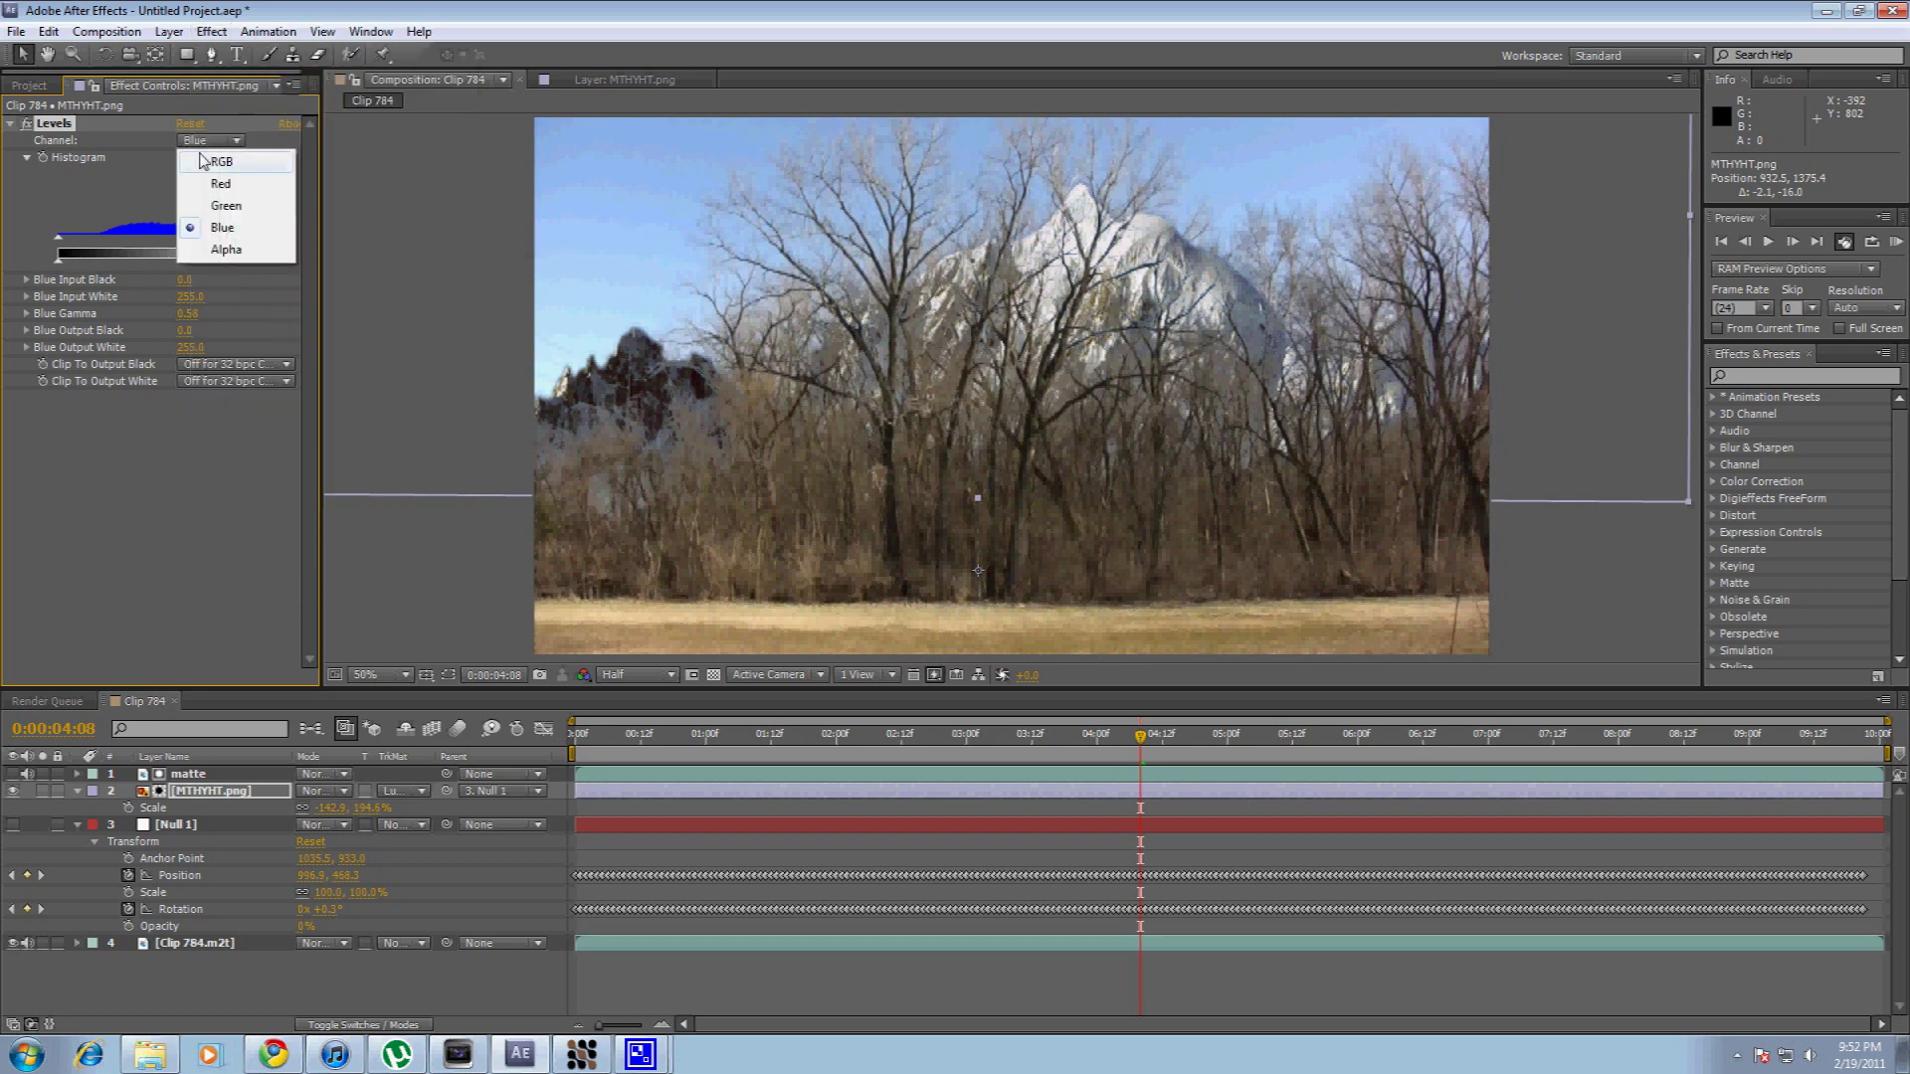
{"action": "left_click", "coordinate": [219, 162]}
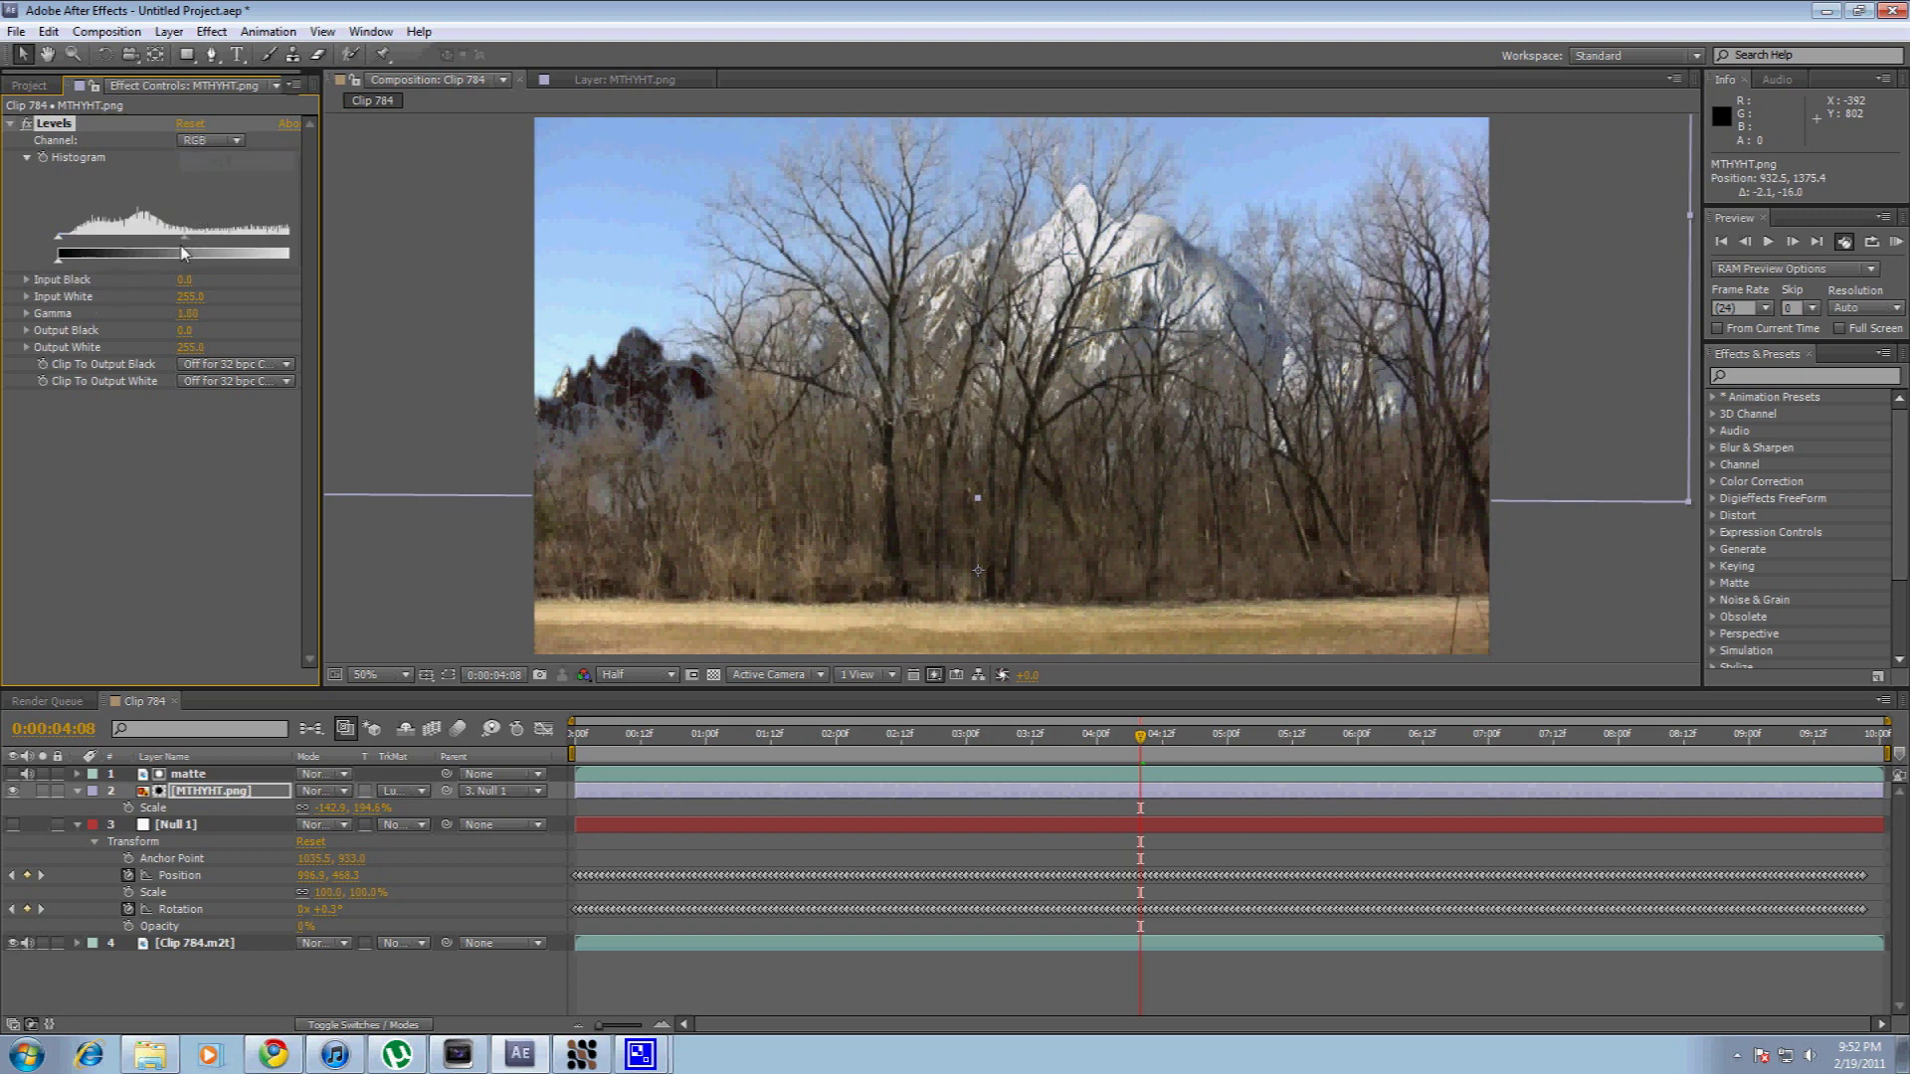
{"action": "left_click_drag", "start_coordinate": [198, 233], "coordinate": [190, 237]}
Set the mountain's Levels Blue Gamma to 0.64.
{"action": "left_click", "coordinate": [211, 141]}
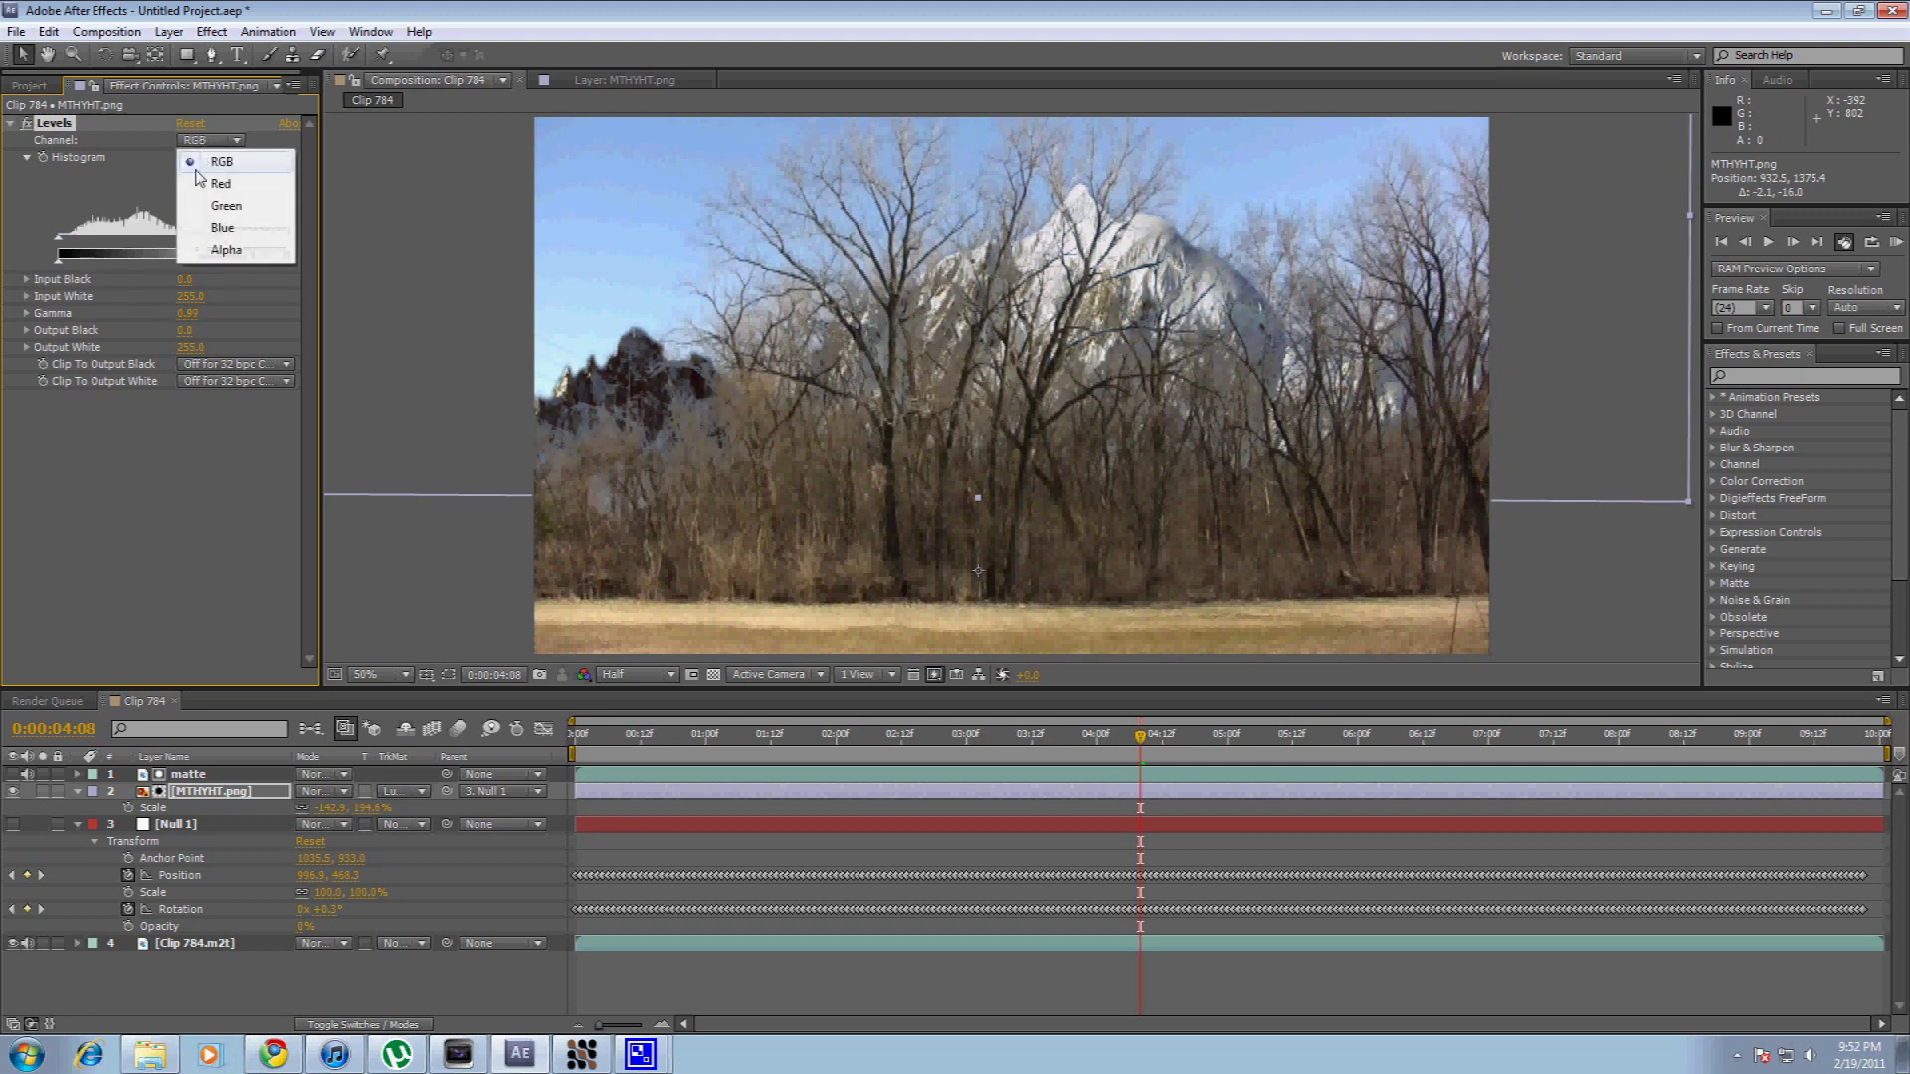
{"action": "left_click", "coordinate": [204, 221]}
{"action": "left_click_drag", "start_coordinate": [60, 244], "coordinate": [133, 233]}
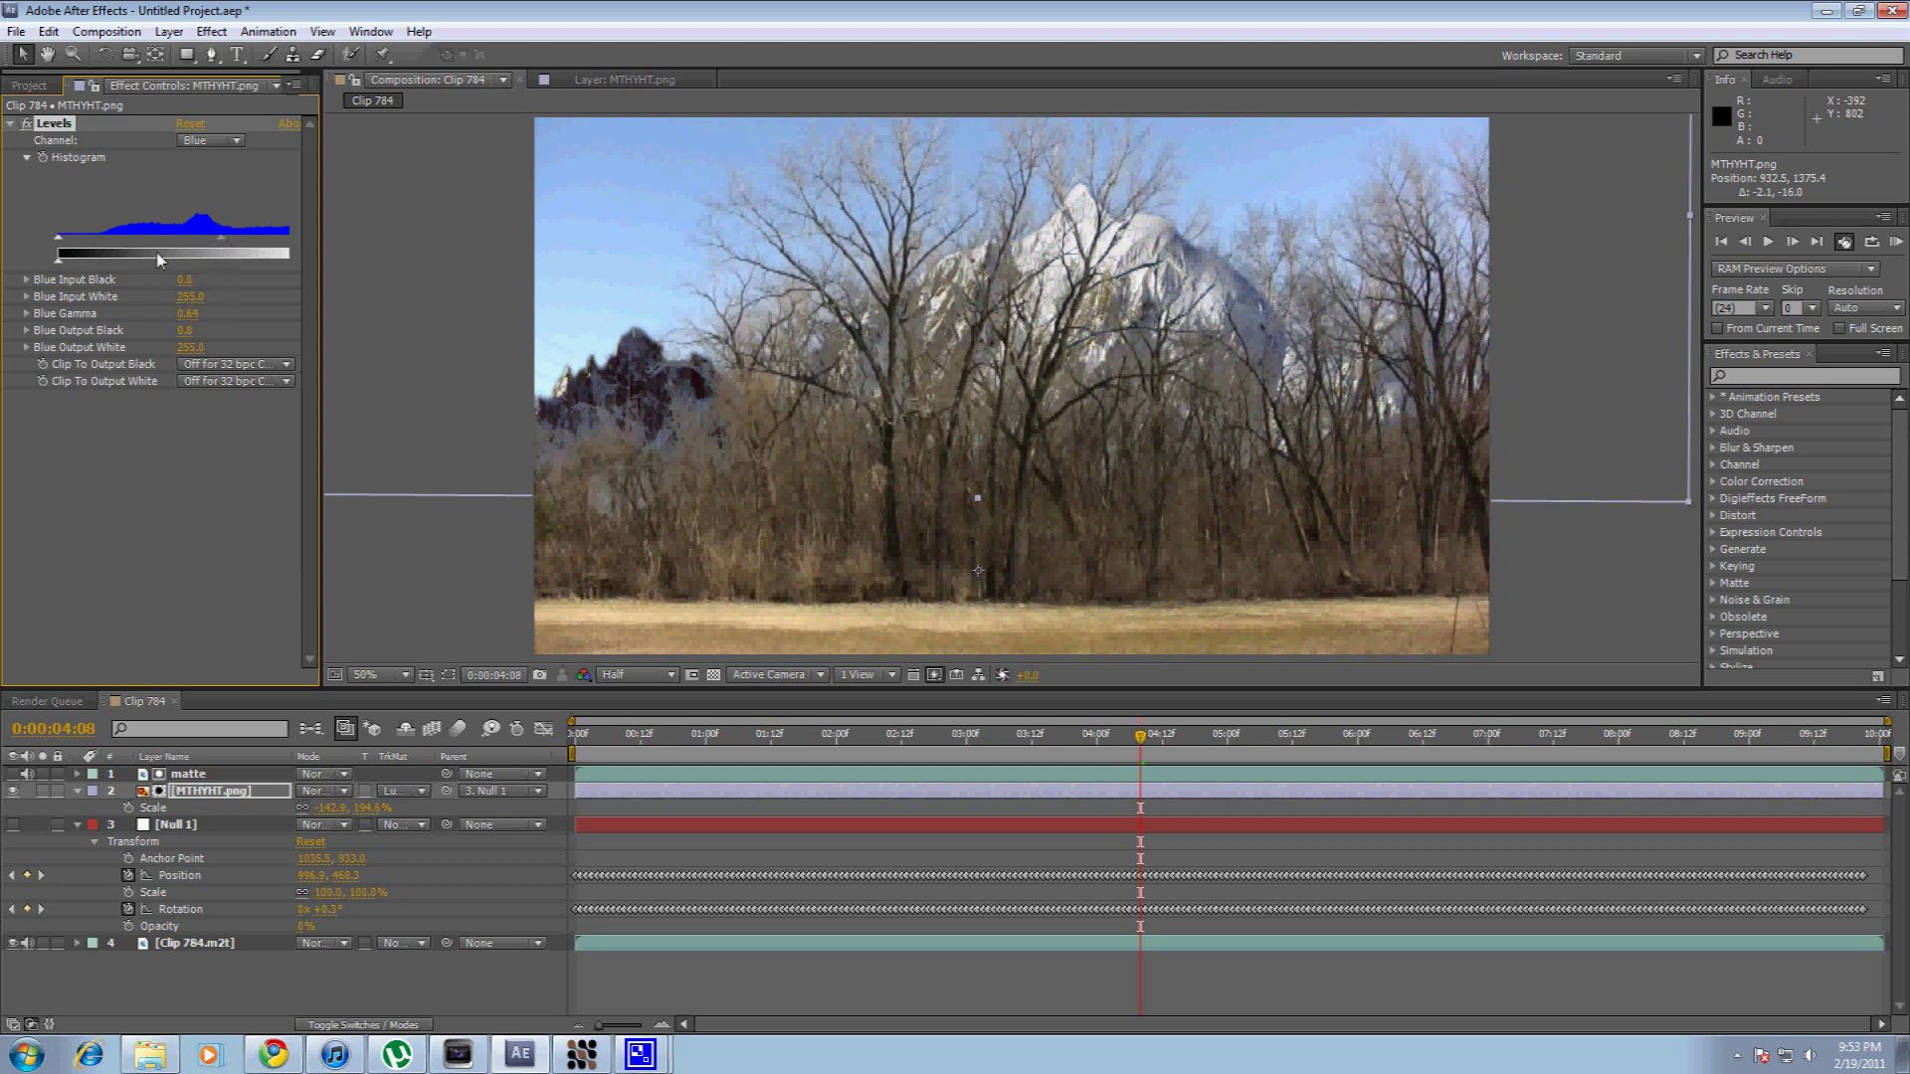
Play a RAM preview of the Clip 784 composition to check the mountain's tracking and color match.
{"action": "left_click", "coordinate": [1896, 243]}
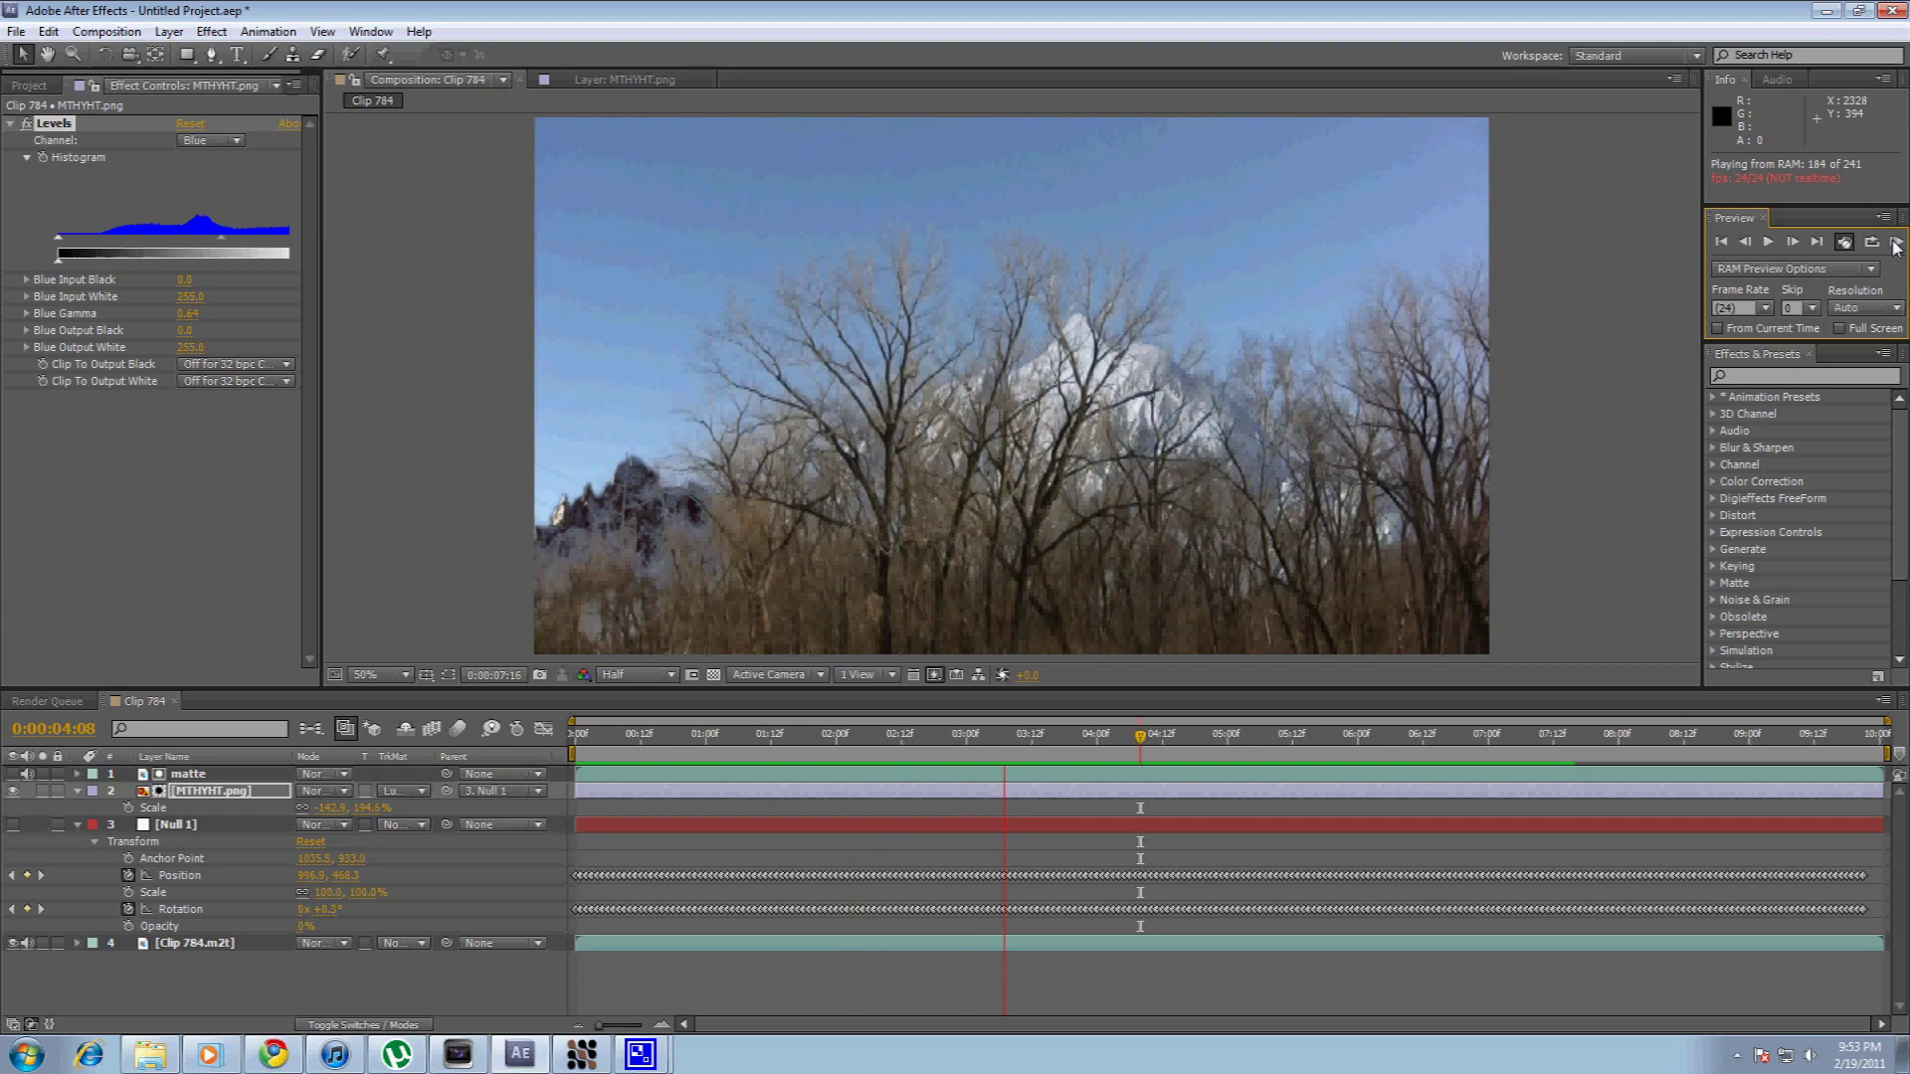
{"action": "left_click", "coordinate": [1895, 244]}
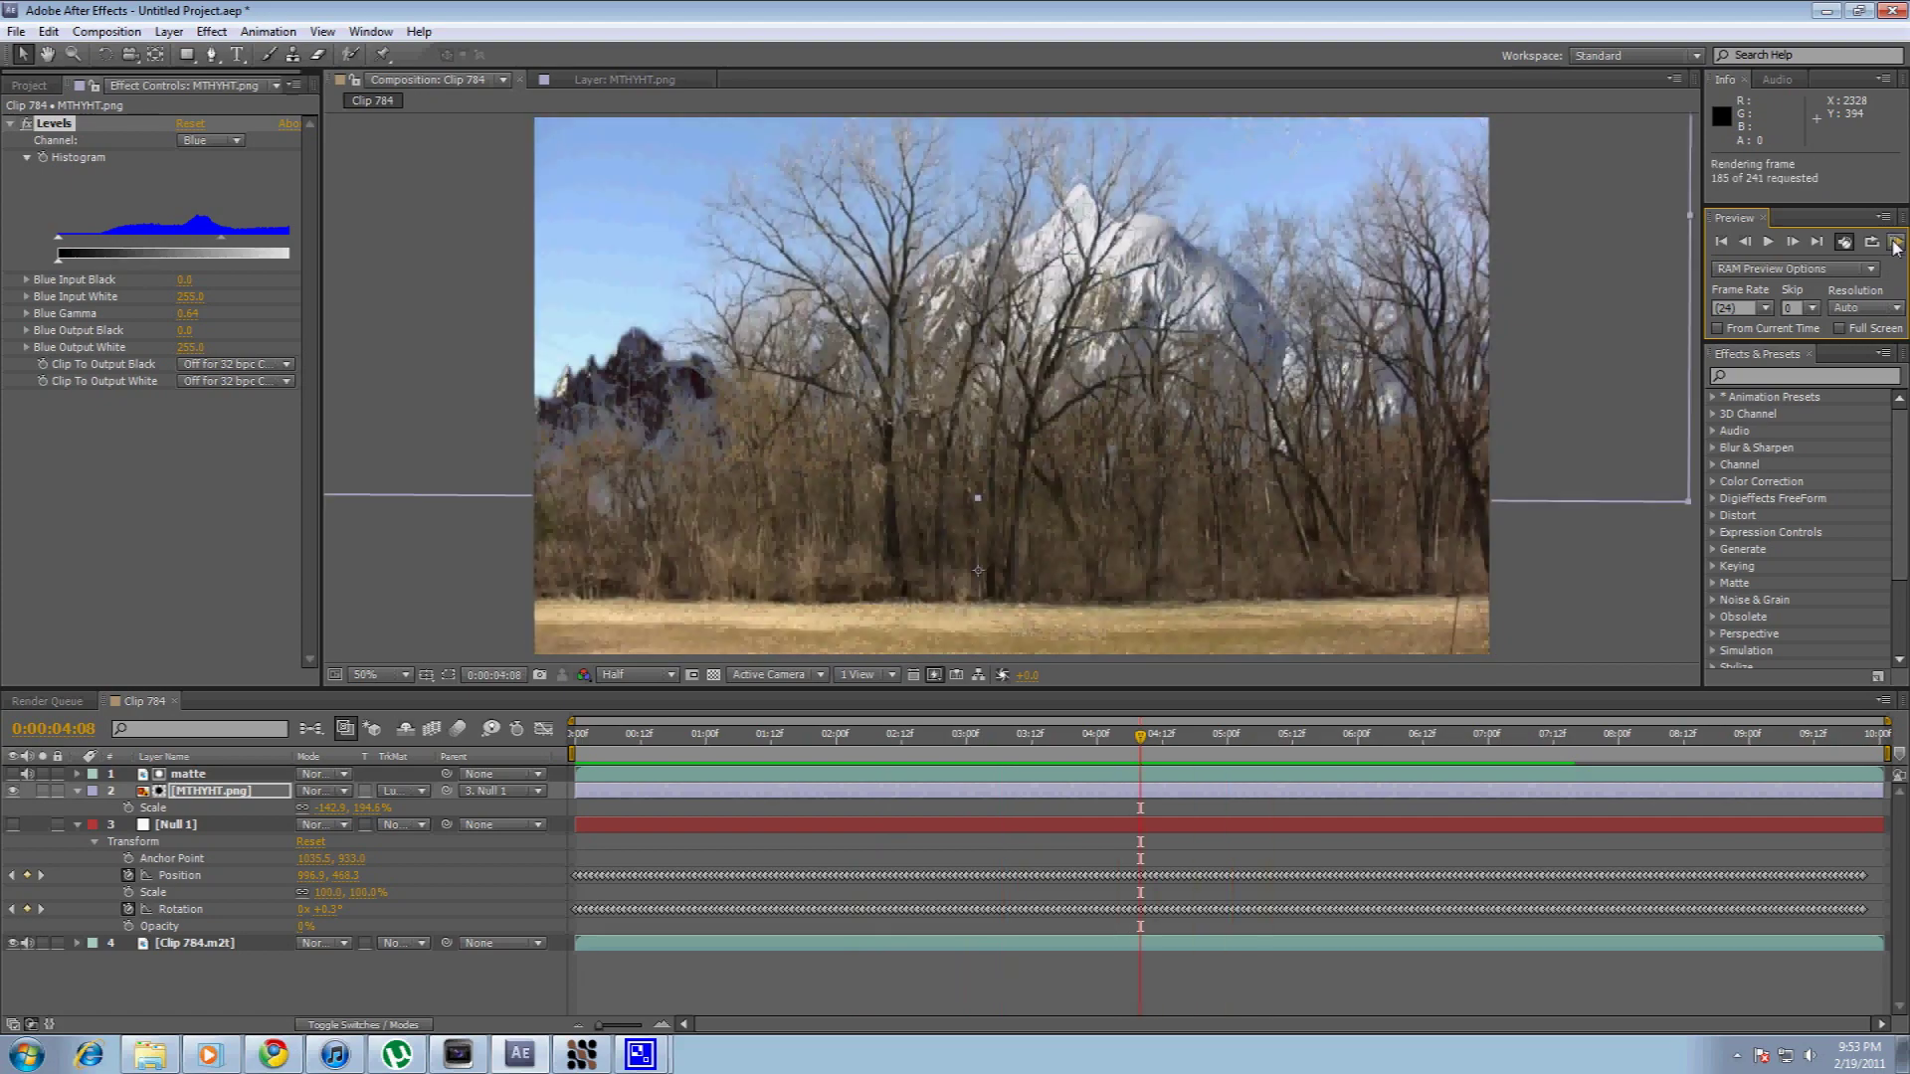